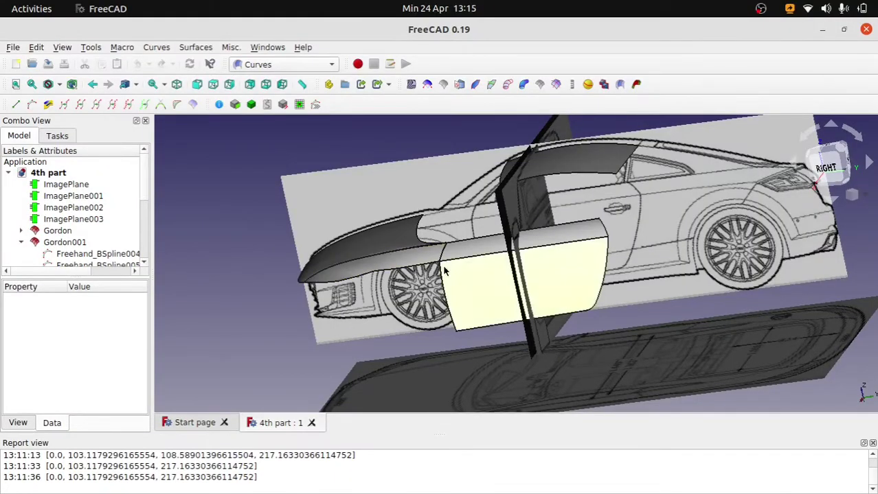
In the right side view, zoom to the door's front lower corner and select Gordon003.
left_click(833, 178)
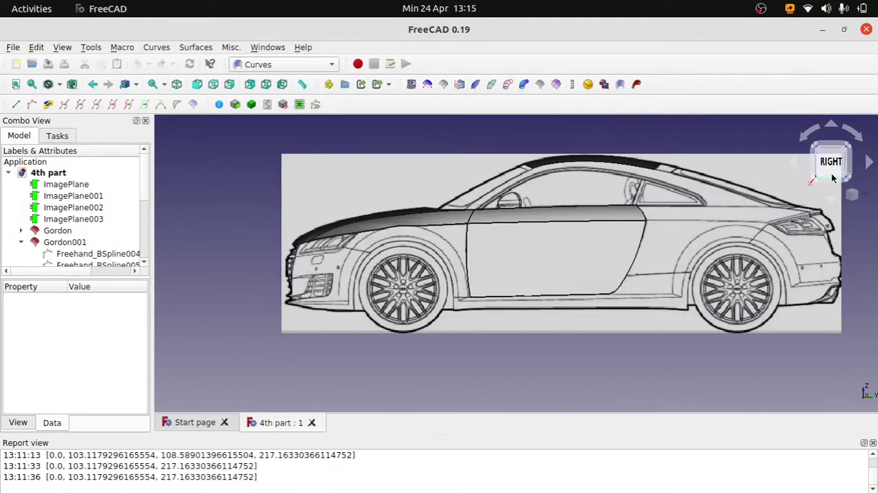
scroll(408, 242, "up", 5)
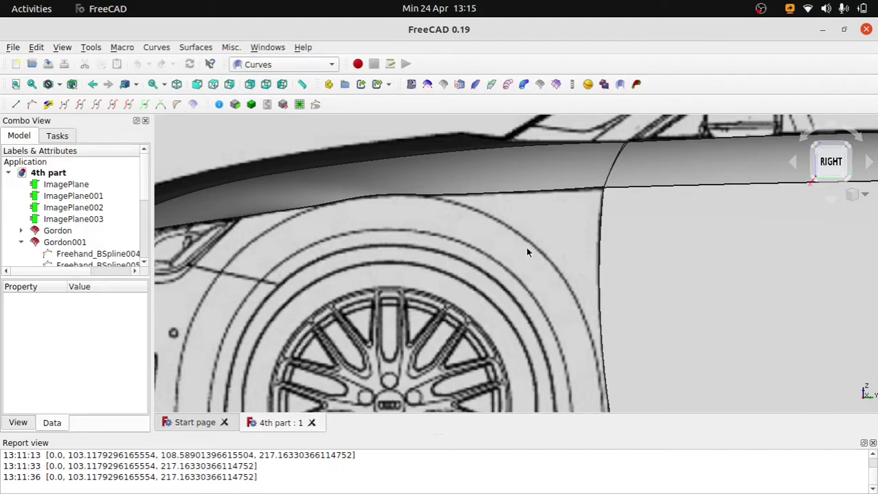
scroll(526, 252, "down", 3)
scroll(528, 261, "up", 2)
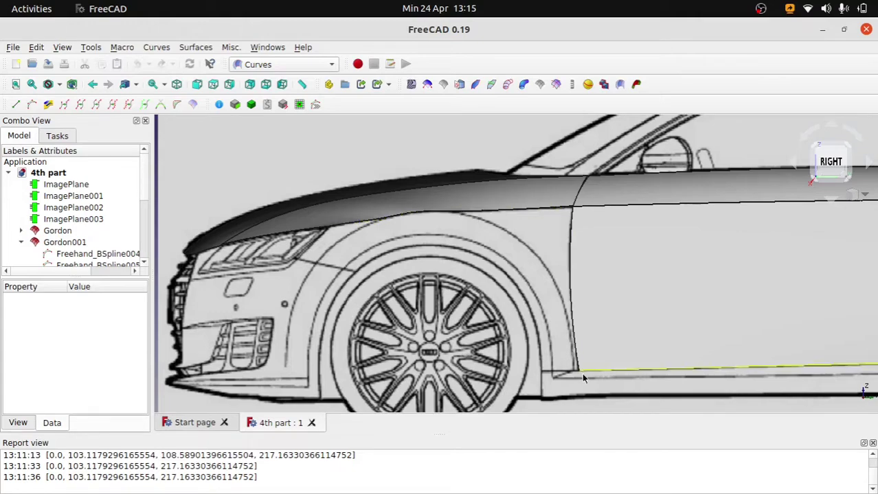
scroll(581, 385, "up", 5)
scroll(559, 344, "down", 5)
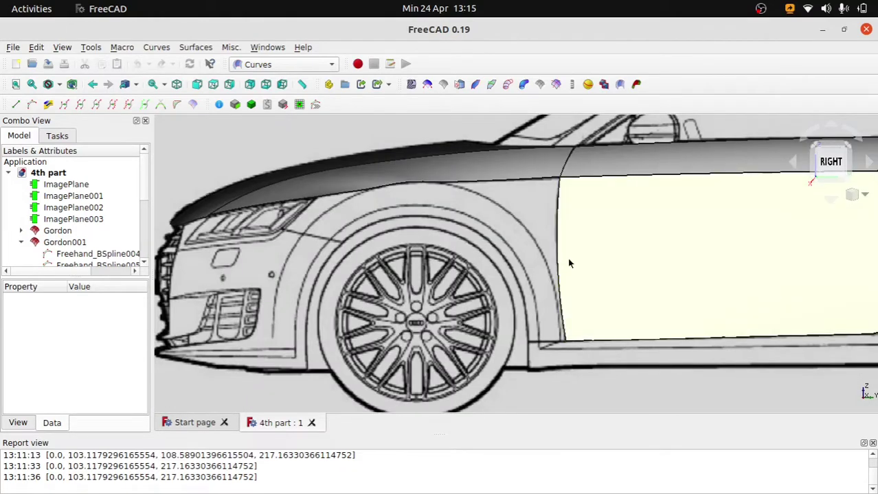
scroll(568, 258, "up", 3)
scroll(569, 330, "up", 3)
scroll(580, 316, "up", 2)
scroll(595, 294, "up", 2)
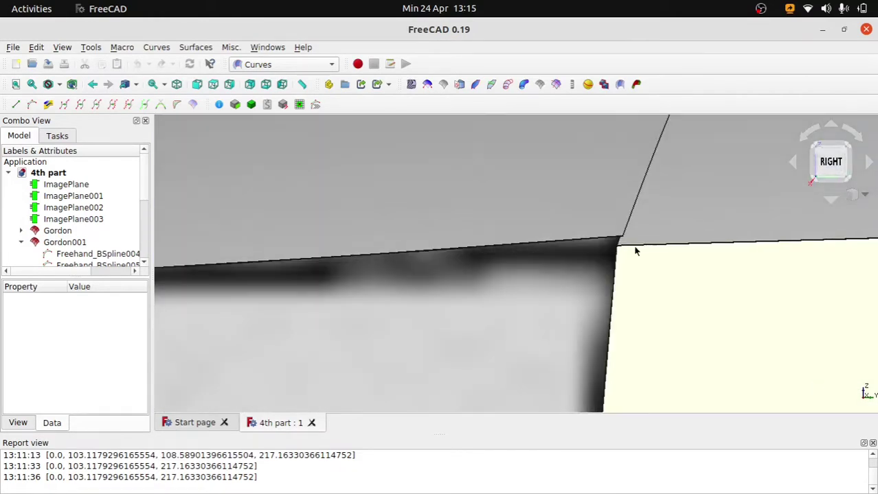
scroll(625, 233, "up", 1)
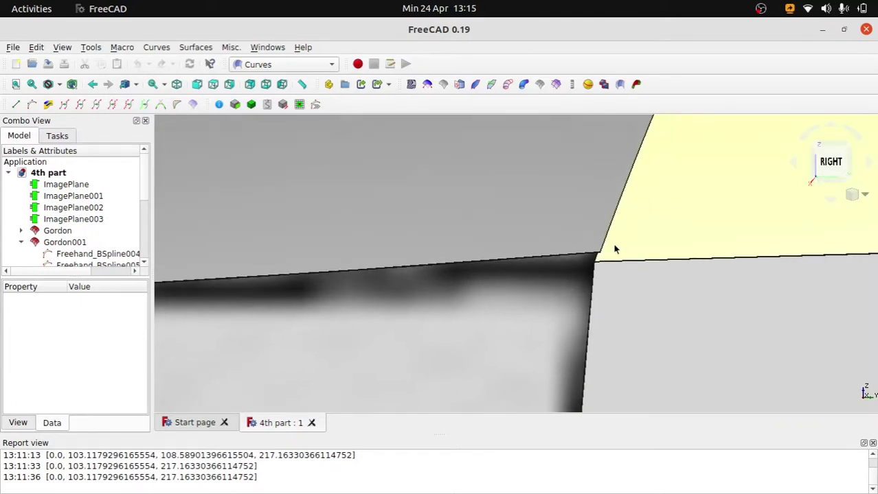
scroll(610, 244, "up", 1)
left_click(562, 236)
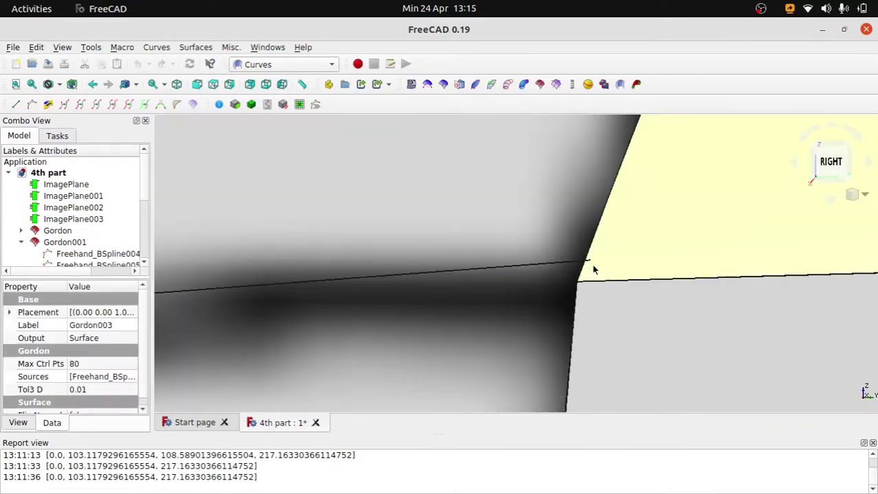
Select the door's front-edge freehand curve and enter its point-editing mode.
left_click(590, 261)
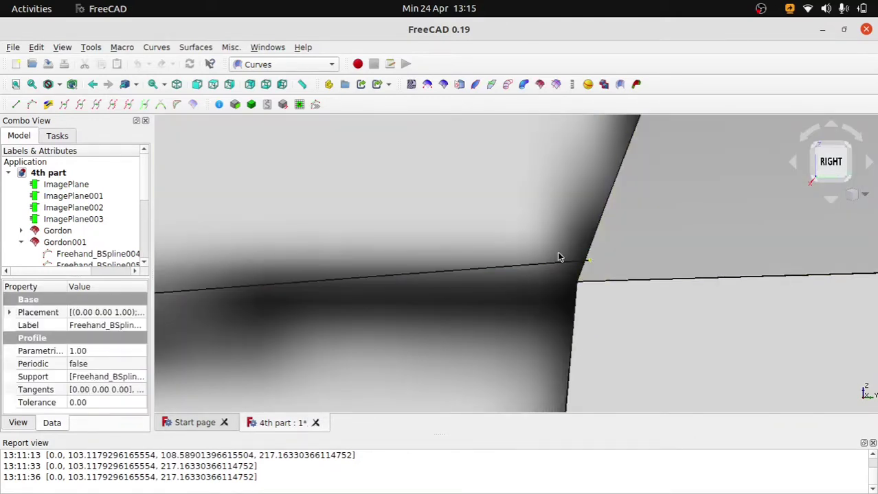
left_click(29, 107)
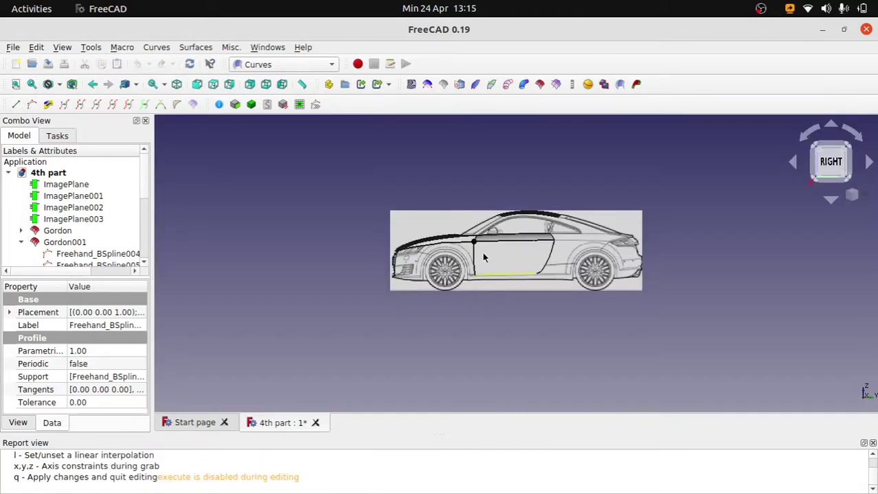
scroll(483, 254, "up", 6)
scroll(460, 233, "up", 5)
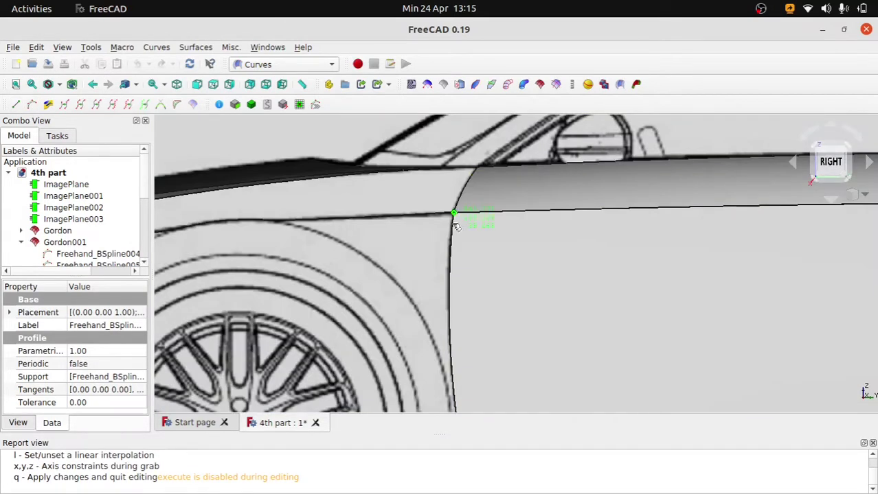
Drag the curve's lower point down the door's front edge onto the sill line.
mouse_move(454, 223)
left_mouse_down()
mouse_move(464, 383)
mouse_move(445, 395)
left_mouse_up()
middle_click_drag(445, 395, 507, 132)
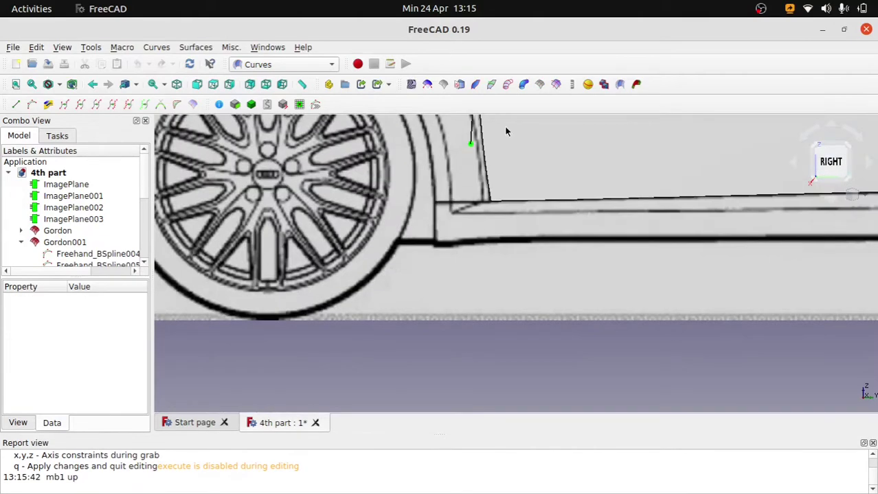
mouse_move(474, 147)
left_mouse_down()
mouse_move(508, 202)
mouse_move(484, 203)
left_mouse_up()
scroll(538, 234, "down", 5)
scroll(540, 239, "up", 2)
mouse_move(523, 147)
middle_mouse_down()
mouse_move(529, 335)
mouse_move(507, 161)
middle_mouse_up()
scroll(528, 335, "up", 2)
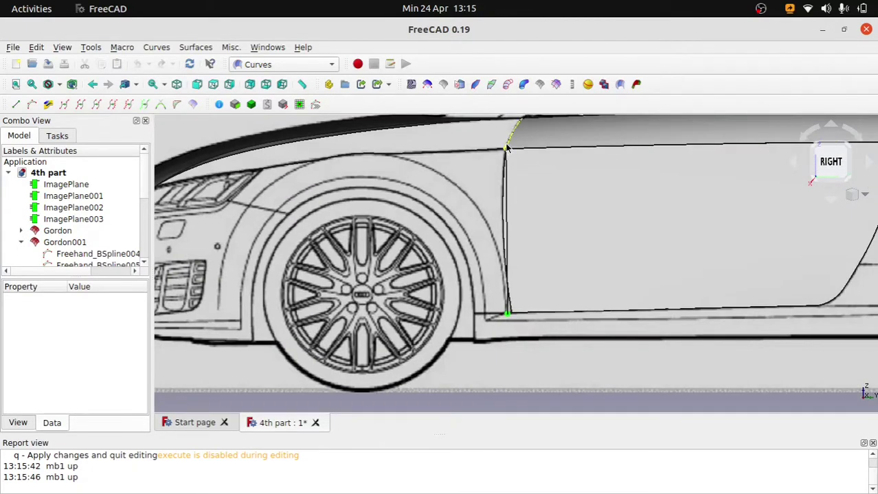
Apply the edited door-edge curve and recompute the Gordon005 surface.
left_click(506, 147)
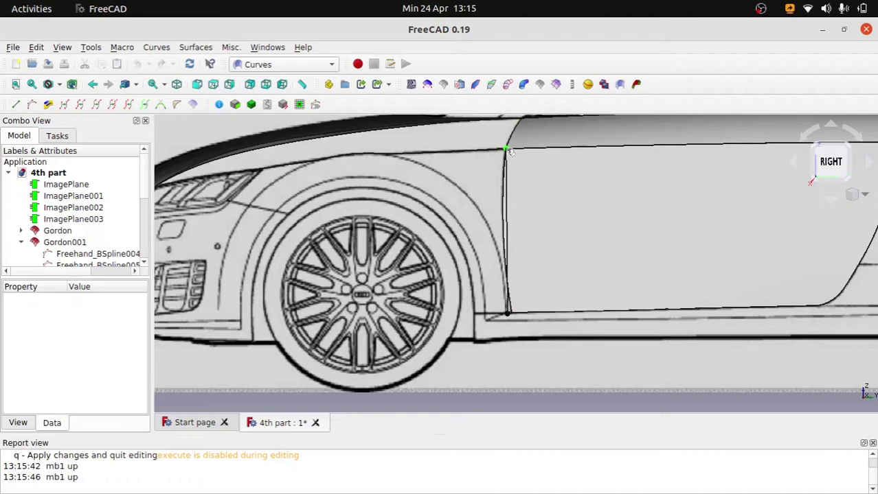
left_click(505, 221)
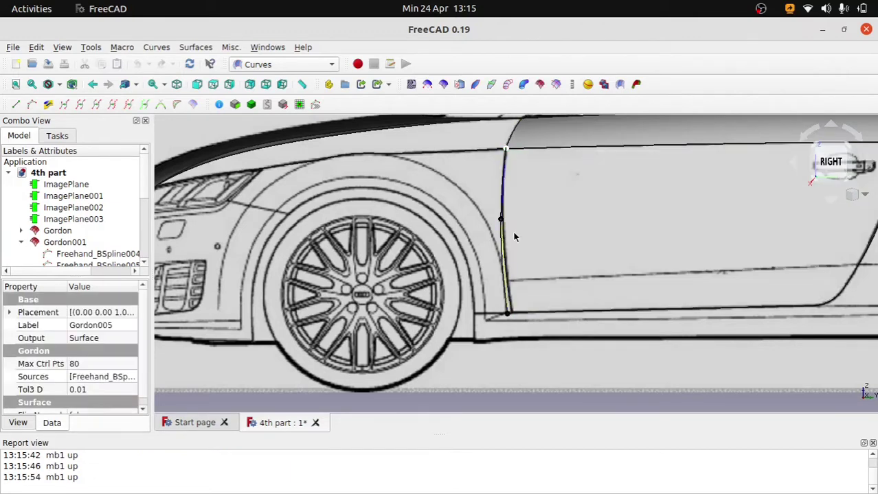
scroll(509, 232, "up", 5)
left_click(478, 237)
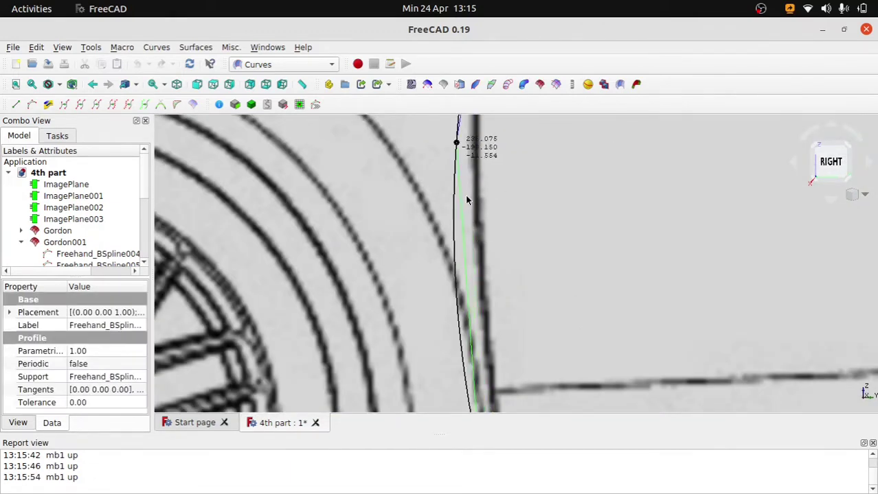
left_click(486, 233)
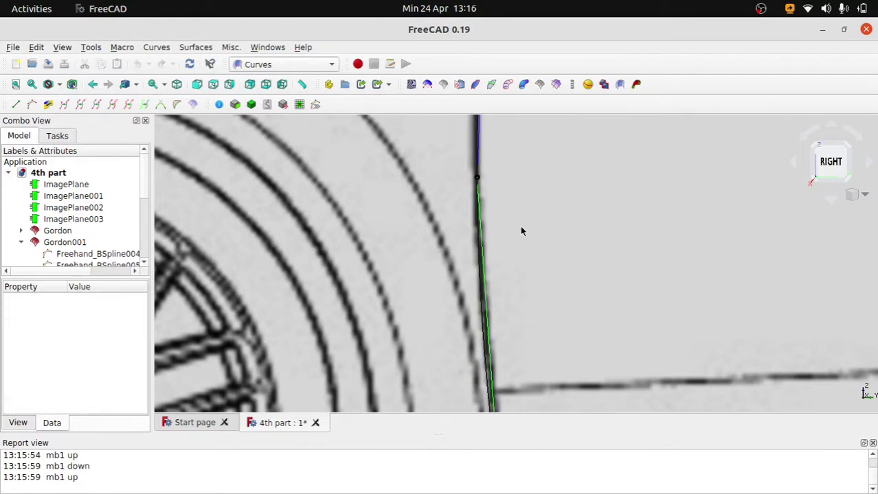
scroll(521, 267, "down", 3)
scroll(528, 357, "up", 3)
scroll(500, 350, "up", 3)
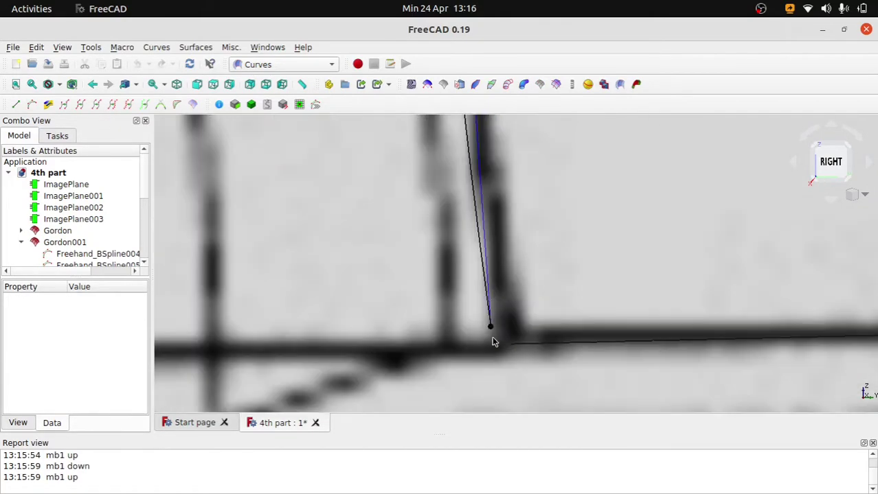
From the sill endpoint, bend the curve to follow the black door edge.
left_click(501, 345)
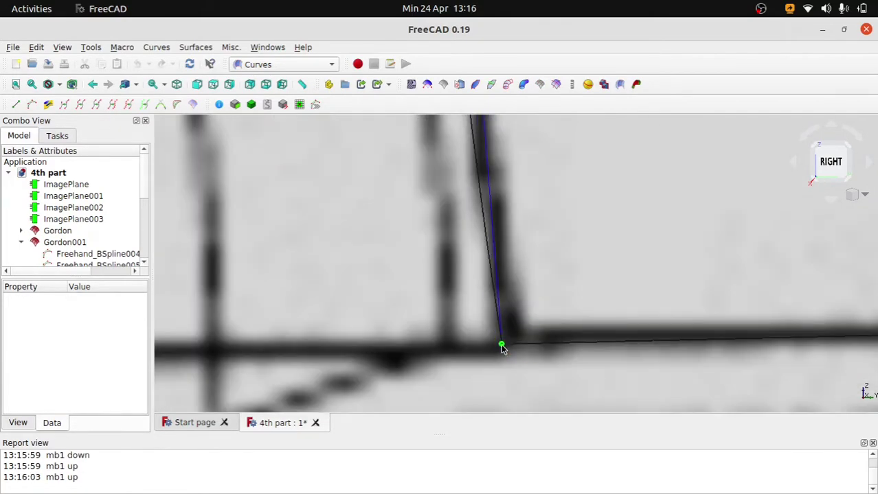
scroll(550, 348, "down", 2)
scroll(550, 348, "down", 2)
scroll(552, 284, "up", 1)
scroll(560, 327, "up", 1)
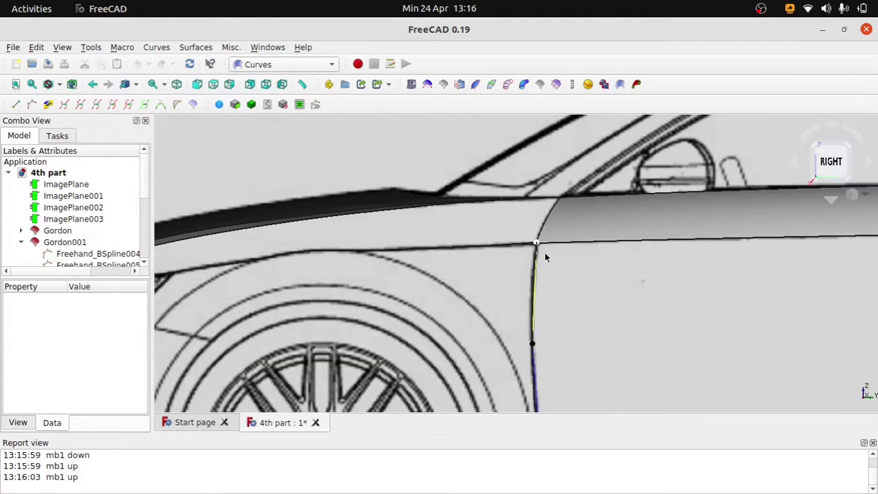
scroll(543, 254, "up", 2)
scroll(506, 252, "down", 1)
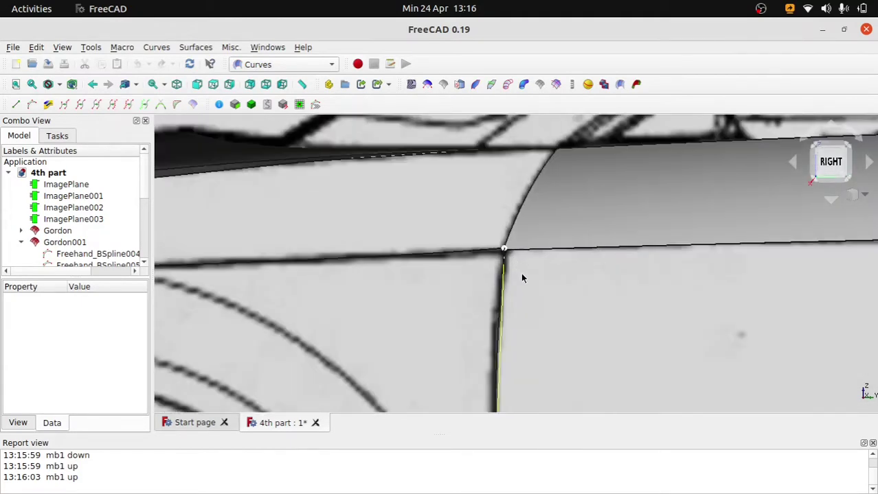
scroll(524, 278, "down", 1)
scroll(524, 278, "up", 2)
scroll(513, 336, "up", 2)
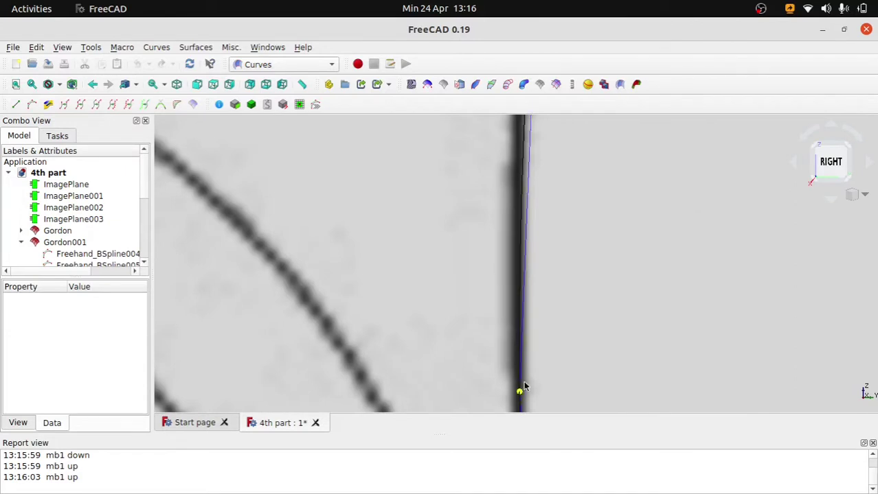
left_click_drag(521, 388, 519, 320)
Drag two more curve poles onto the door line, one right and one down.
scroll(570, 261, "down", 3)
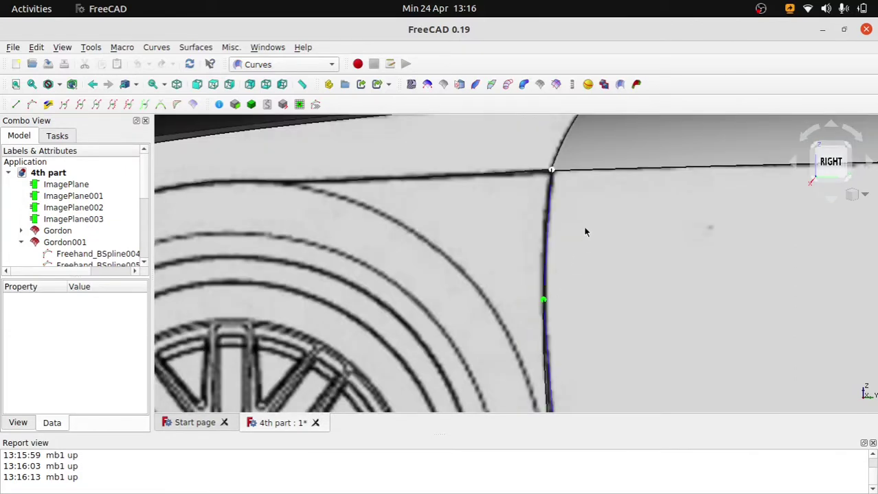
scroll(579, 208, "down", 2)
scroll(560, 337, "up", 2)
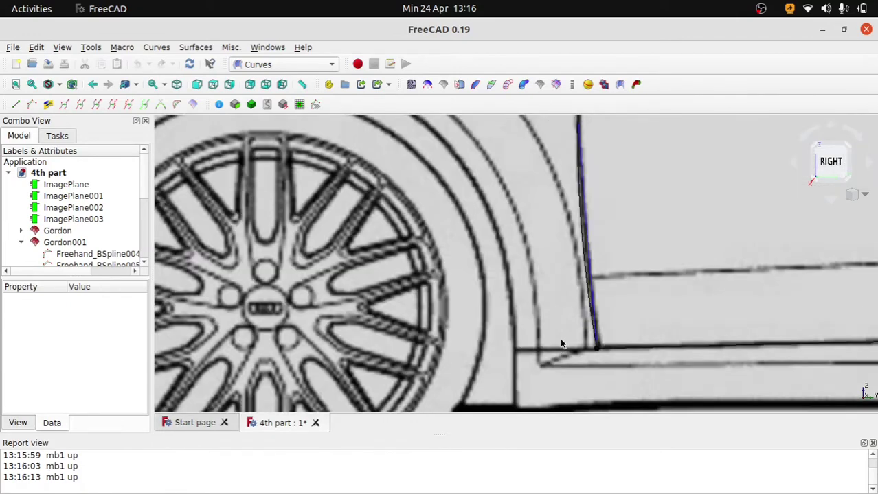
scroll(607, 288, "up", 2)
scroll(577, 403, "up", 2)
left_click_drag(584, 401, 590, 407)
scroll(588, 407, "down", 2)
scroll(587, 398, "down", 2)
scroll(604, 370, "down", 2)
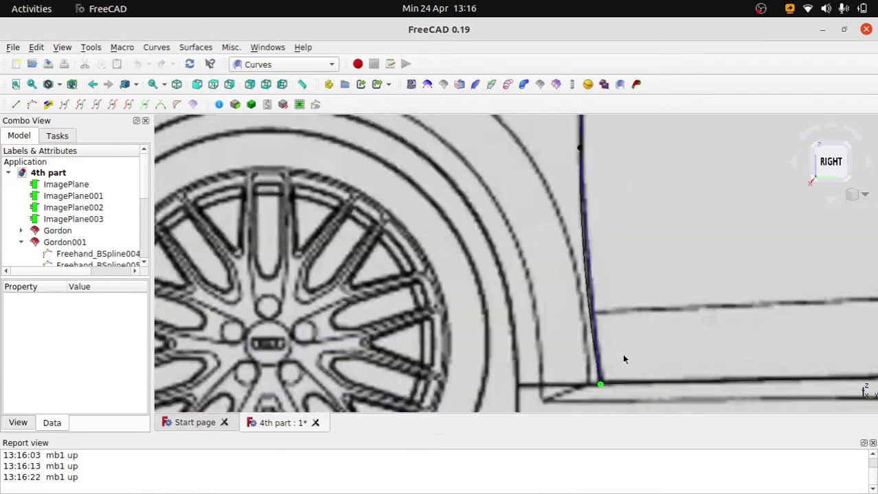
scroll(572, 225, "up", 3)
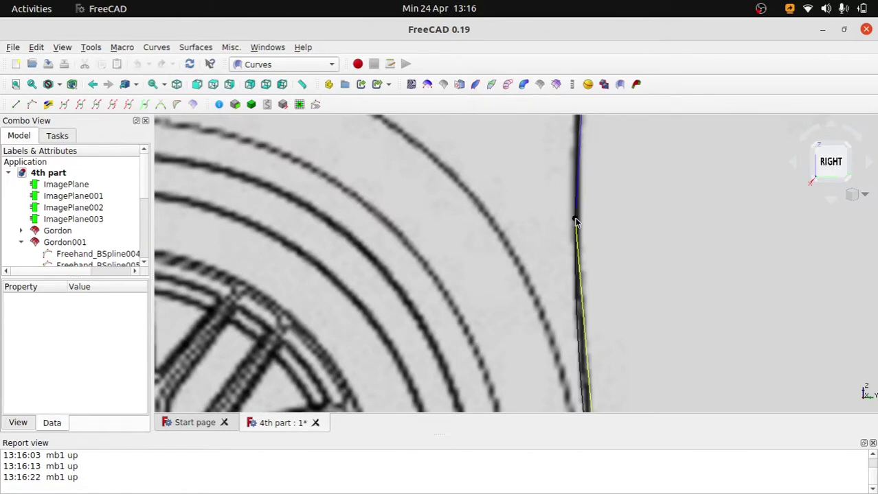
left_click_drag(576, 219, 580, 244)
scroll(598, 263, "down", 3)
scroll(598, 280, "down", 2)
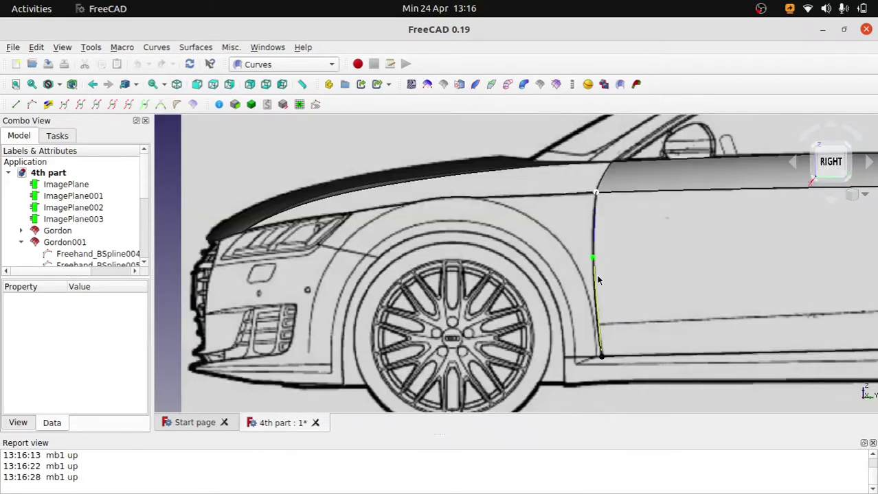
scroll(598, 280, "up", 3)
scroll(569, 240, "down", 2)
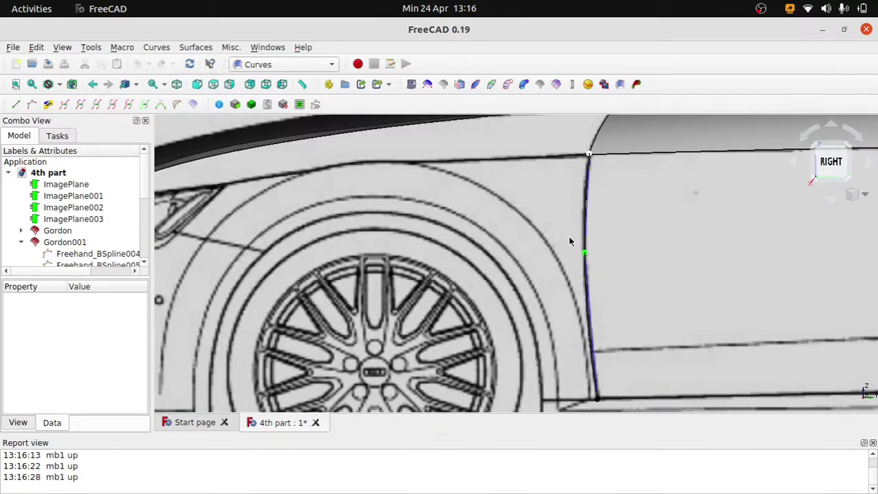
scroll(569, 240, "down", 3)
key("2")
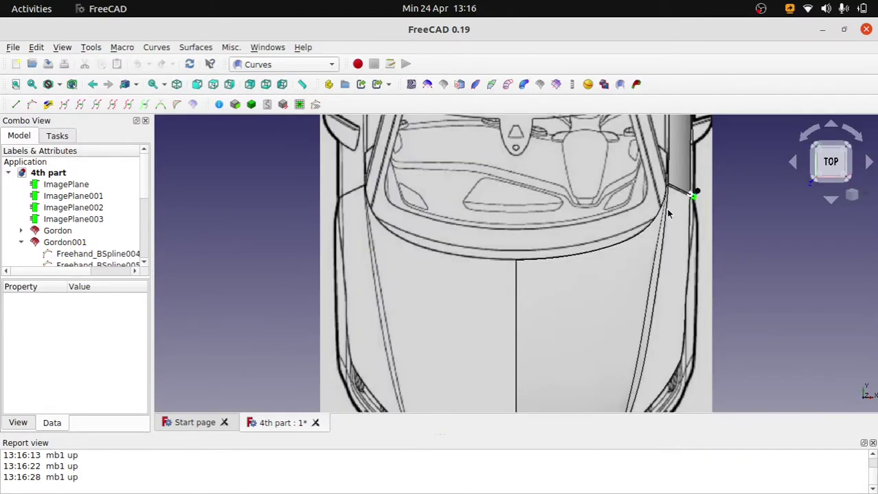
scroll(690, 204, "up", 4)
scroll(691, 204, "up", 3)
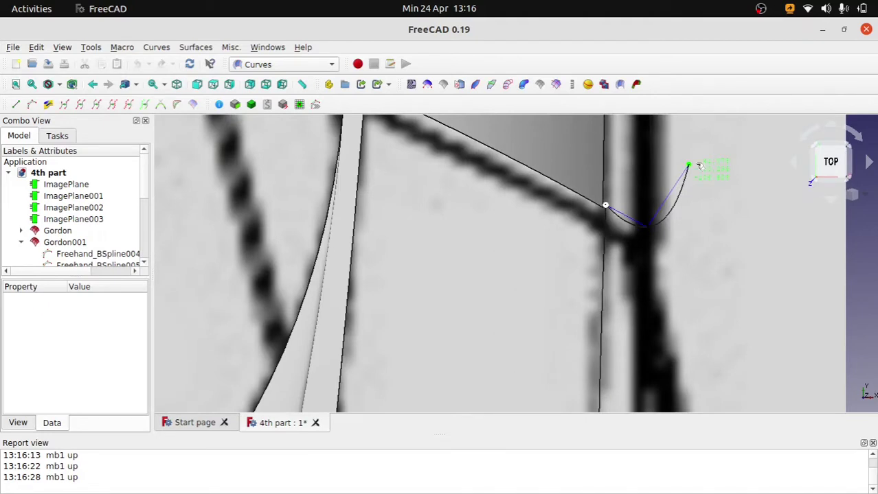
left_click_drag(699, 166, 662, 167)
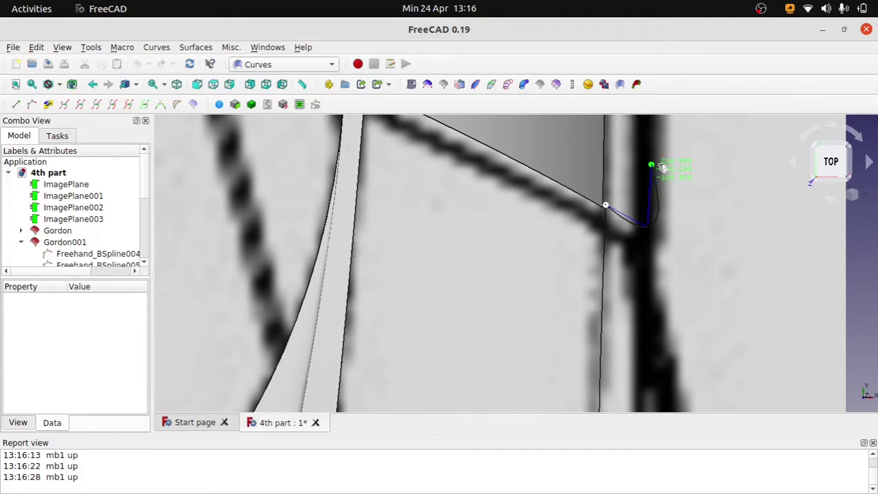
left_click_drag(662, 168, 664, 168)
scroll(705, 191, "down", 5)
middle_click_drag(675, 234, 588, 191)
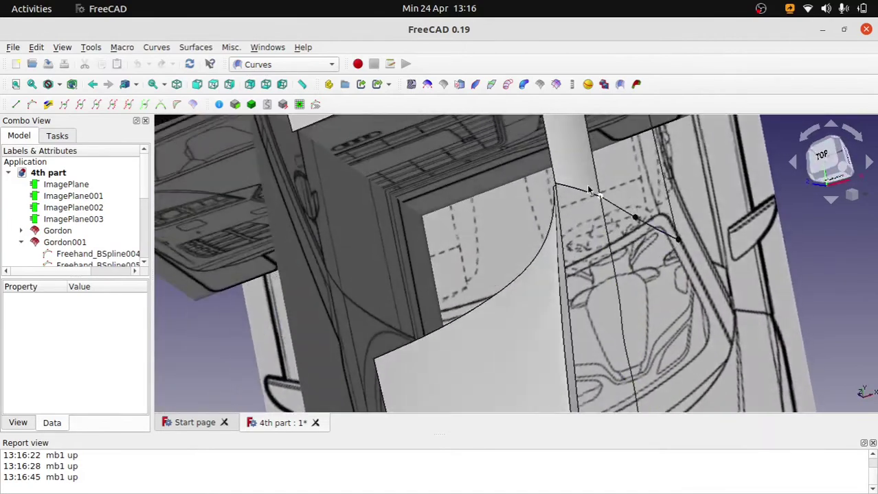
left_click(849, 161)
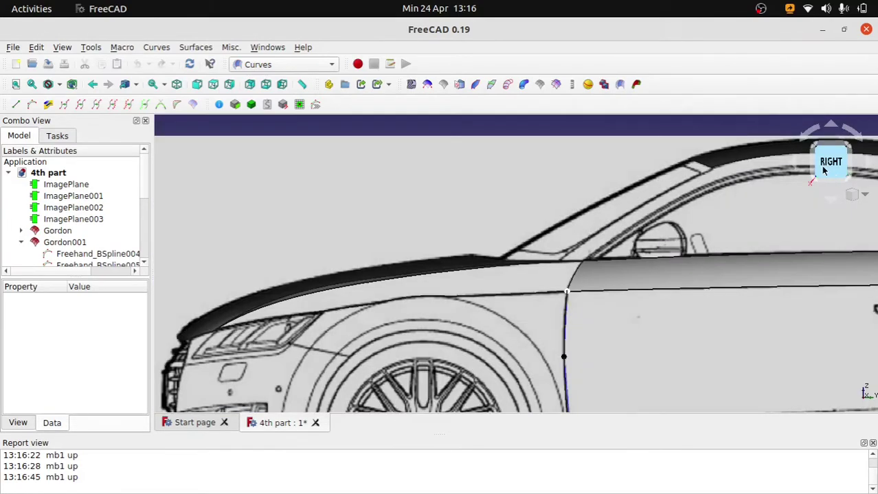
left_click(823, 171)
scroll(823, 171, "down", 3)
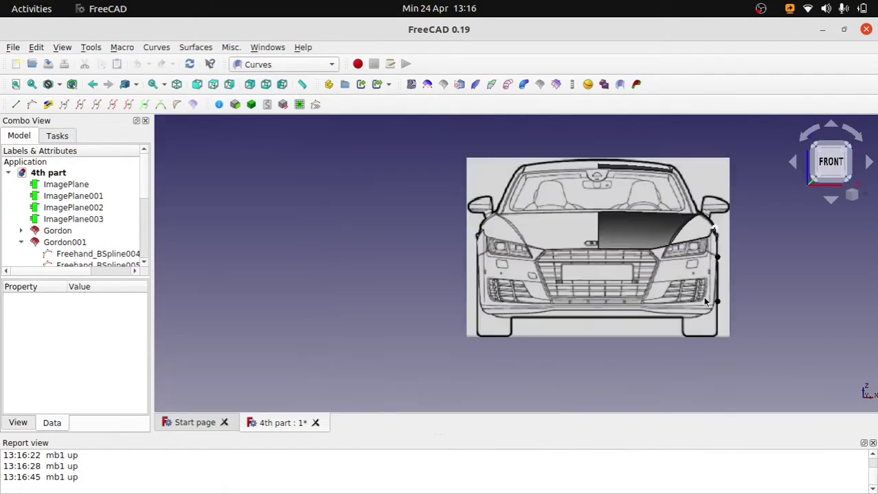
scroll(731, 303, "up", 5)
scroll(767, 316, "down", 2)
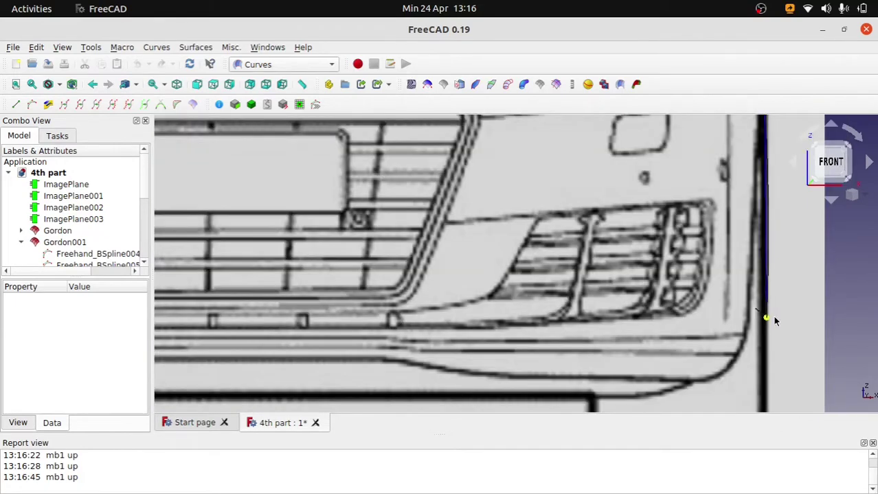
scroll(767, 316, "up", 3)
scroll(765, 319, "up", 3)
scroll(706, 288, "down", 3)
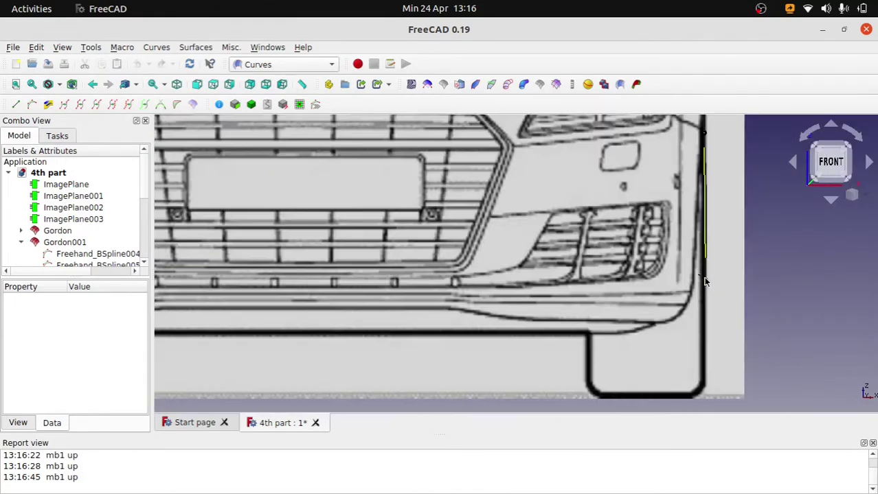
scroll(705, 280, "down", 3)
middle_click_drag(723, 280, 646, 298)
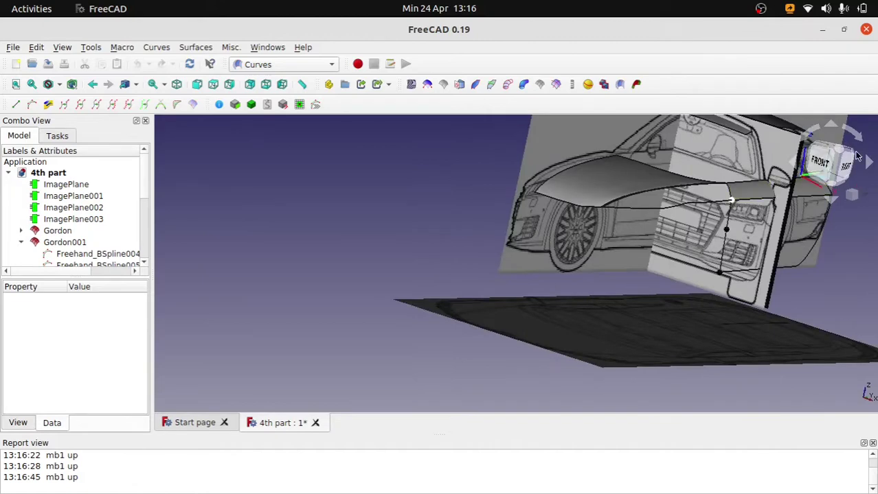
In the side view (key 3), zoom to the sill corner and select the vertical door-edge B-spline.
key("3")
scroll(721, 215, "up", 3)
scroll(667, 199, "up", 2)
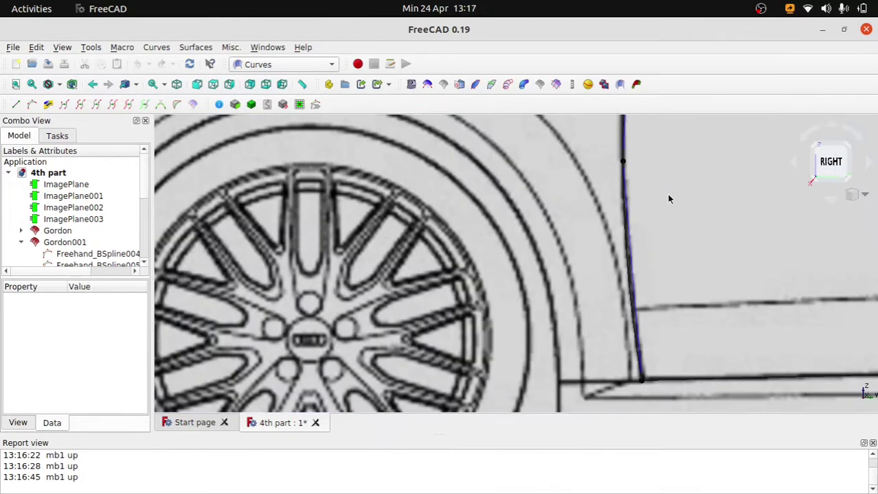
scroll(700, 261, "down", 3)
scroll(680, 182, "up", 2)
scroll(679, 181, "up", 2)
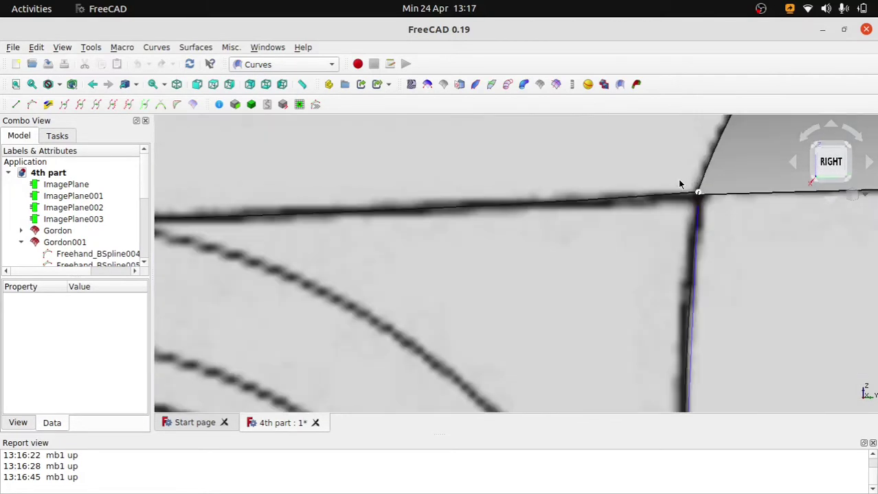
scroll(677, 179, "up", 1)
scroll(679, 182, "down", 3)
scroll(680, 184, "down", 2)
scroll(679, 184, "down", 2)
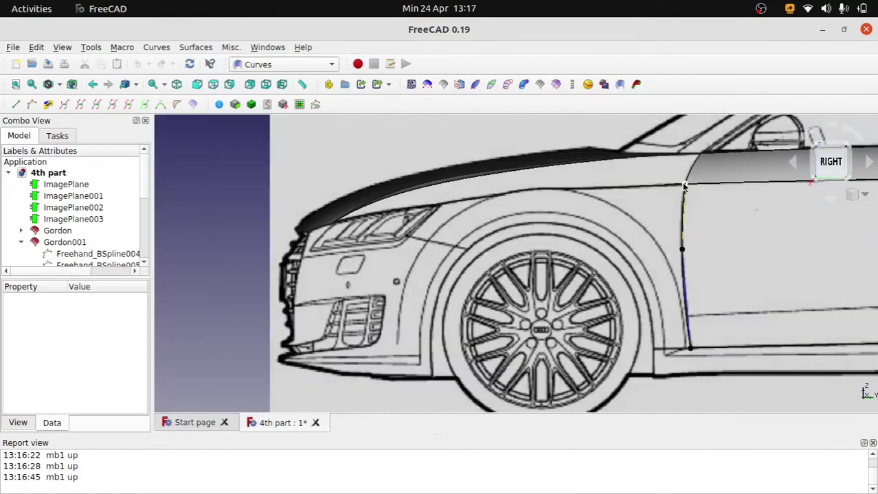
scroll(679, 368, "up", 3)
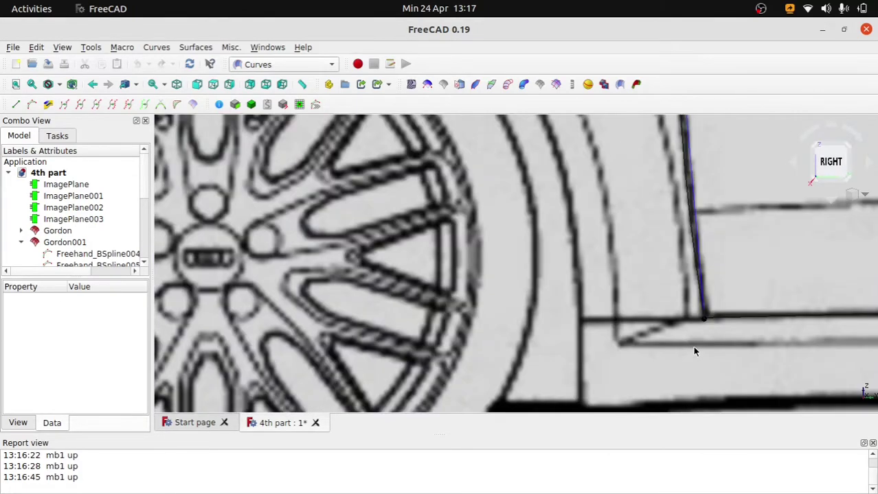
scroll(699, 323, "up", 3)
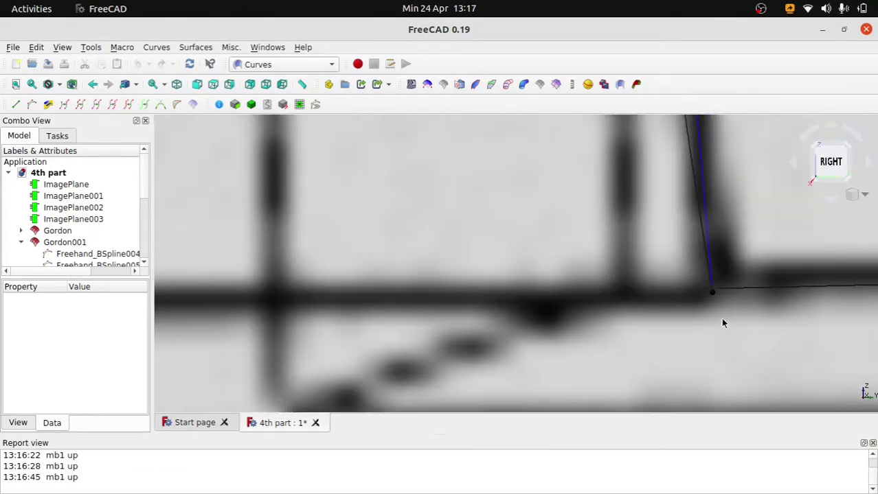
left_click(712, 294)
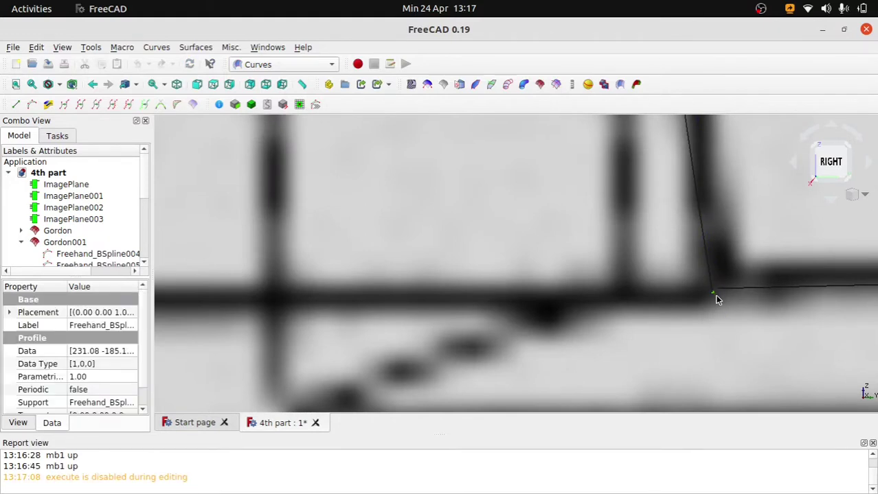
Enter curve editing and move the curve's lower points along onto the sill line.
left_click(32, 105)
scroll(484, 281, "up", 3)
scroll(430, 268, "up", 2)
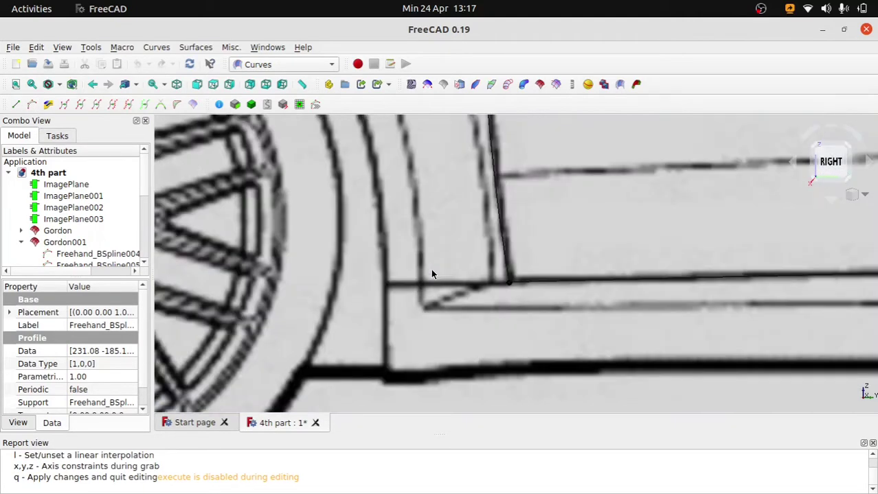
scroll(431, 273, "up", 3)
left_click_drag(635, 296, 580, 298)
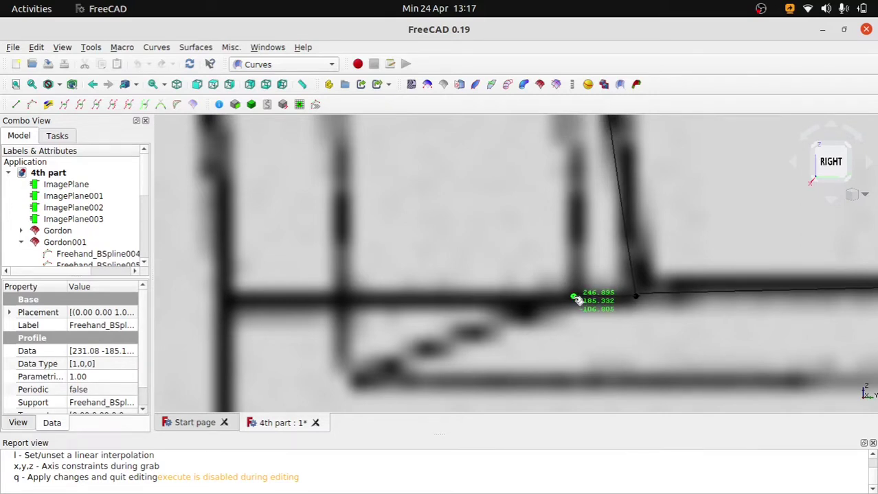
left_click(575, 298)
key("g")
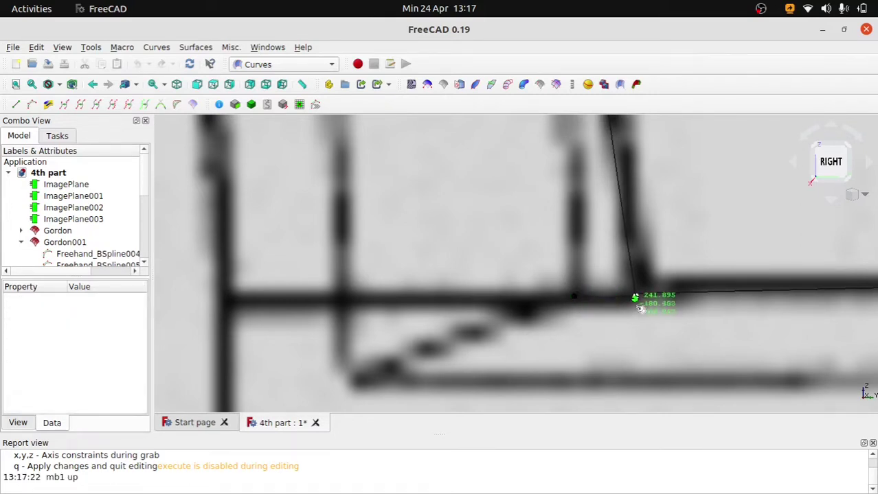
left_click(614, 324)
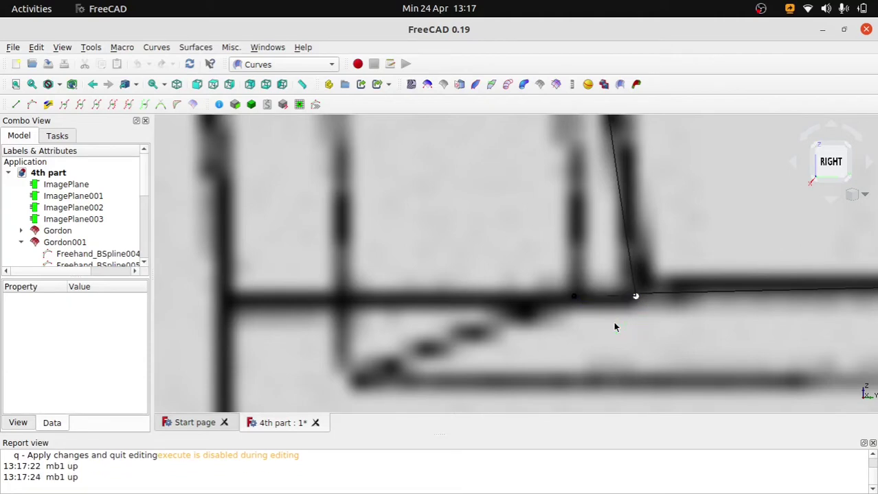
Grab the lower curve point and fix it exactly at the sill corner.
scroll(615, 323, "down", 5)
scroll(616, 307, "up", 3)
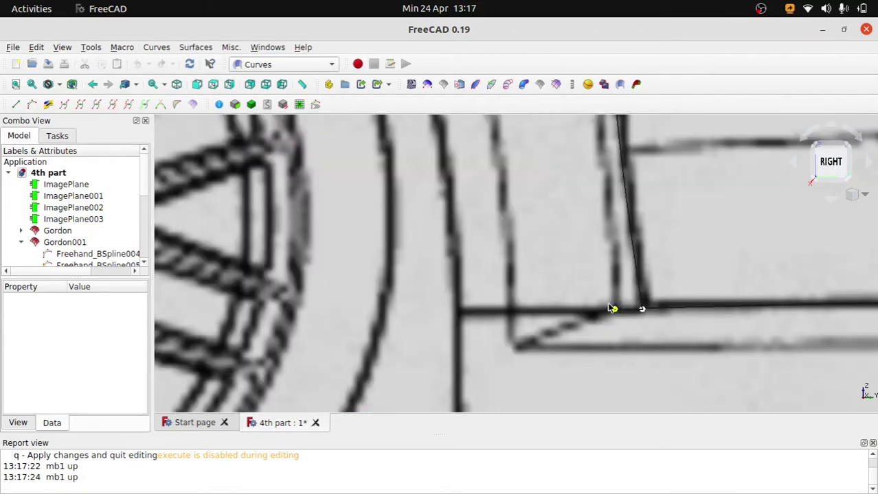
scroll(618, 305, "up", 3)
left_click(608, 328)
key("g")
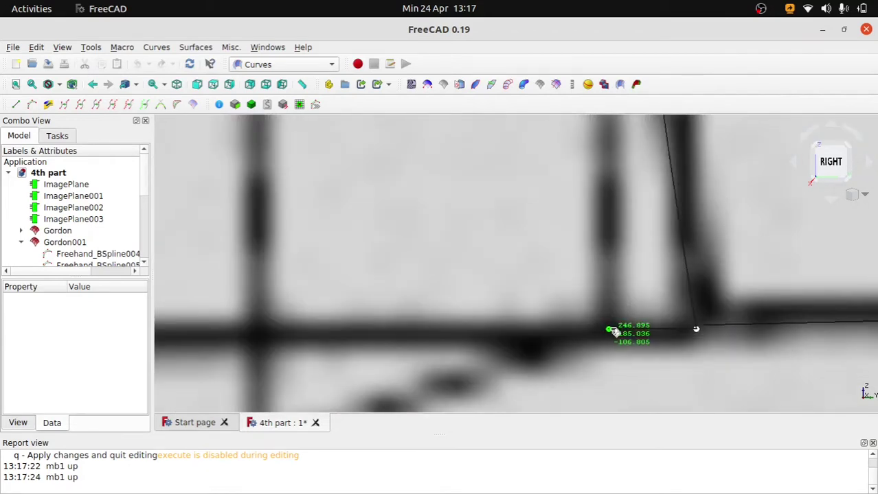
left_click(613, 331)
scroll(635, 330, "down", 2)
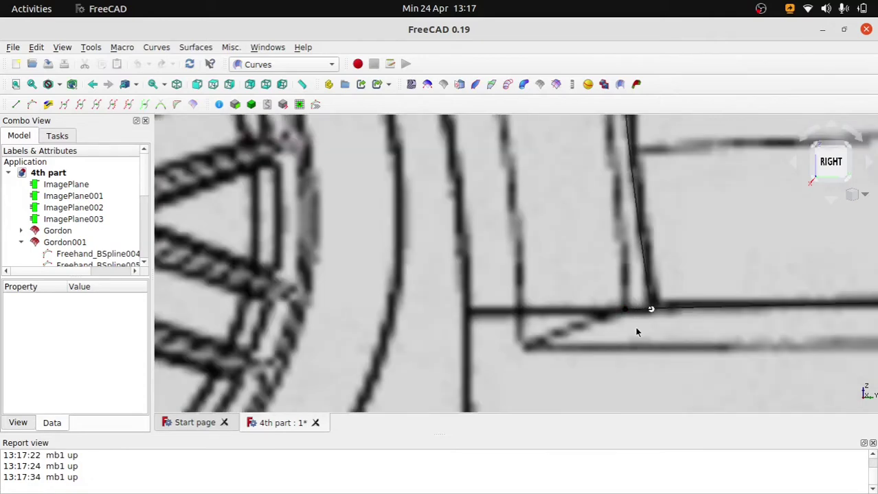
scroll(636, 330, "down", 3)
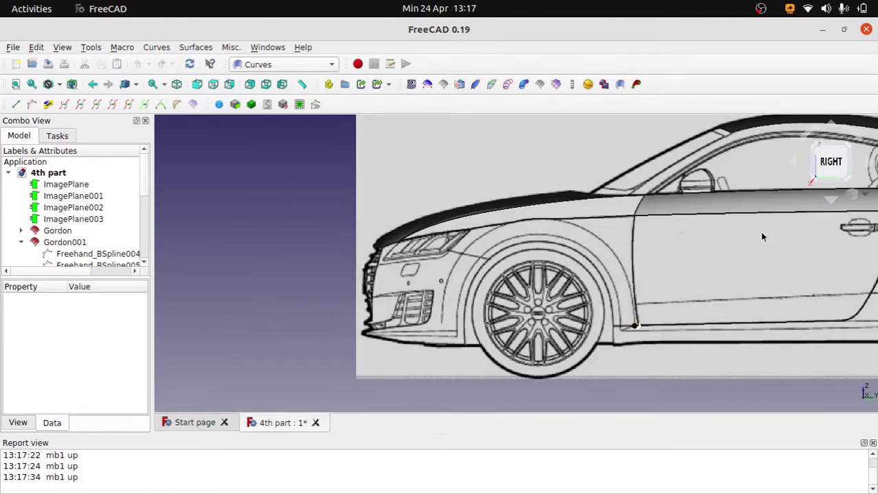
In top view, pull the curve's top pole left onto the body edge, then return to side view.
key("2")
scroll(703, 128, "up", 3)
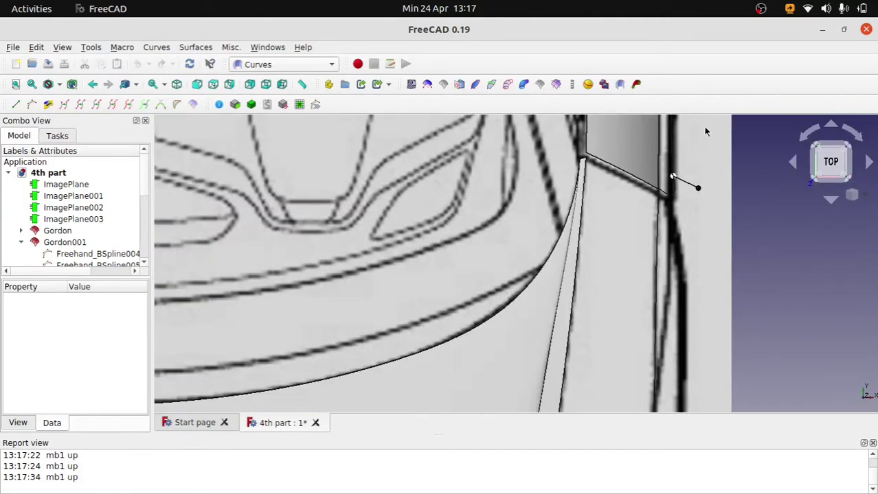
scroll(709, 195, "up", 3)
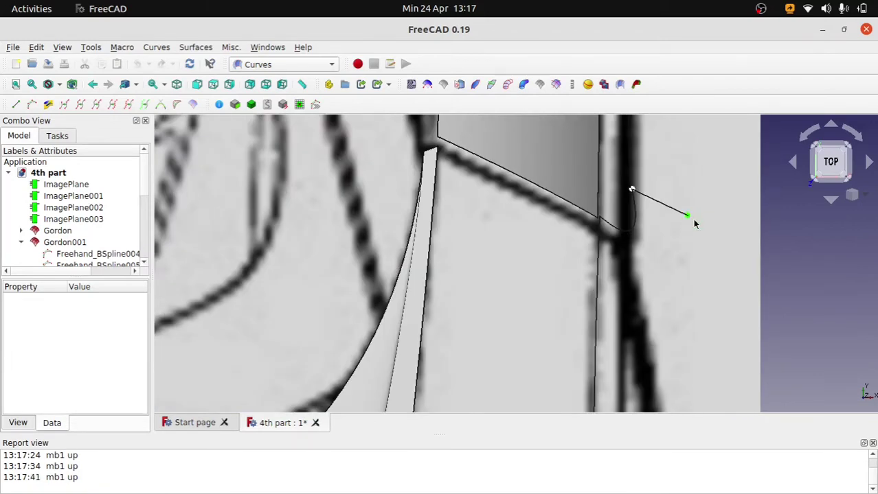
left_click_drag(698, 223, 644, 232)
left_click_drag(644, 232, 642, 231)
scroll(646, 233, "down", 2)
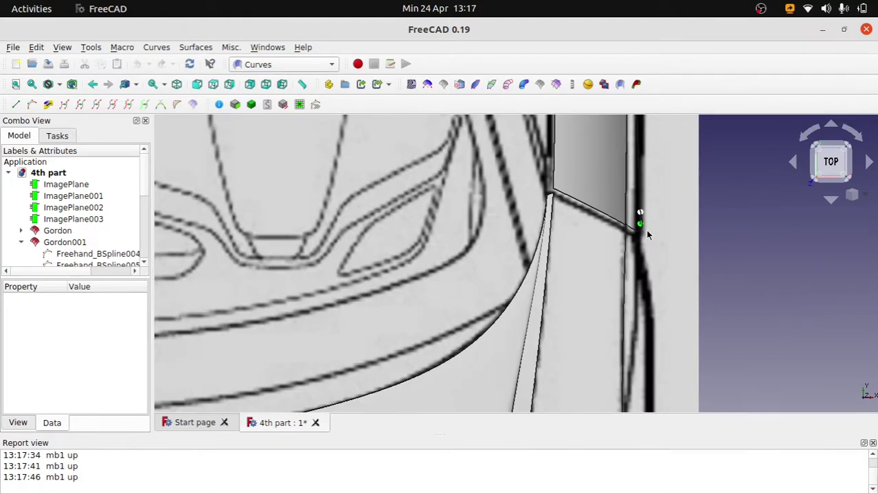
key("3")
scroll(645, 235, "down", 2)
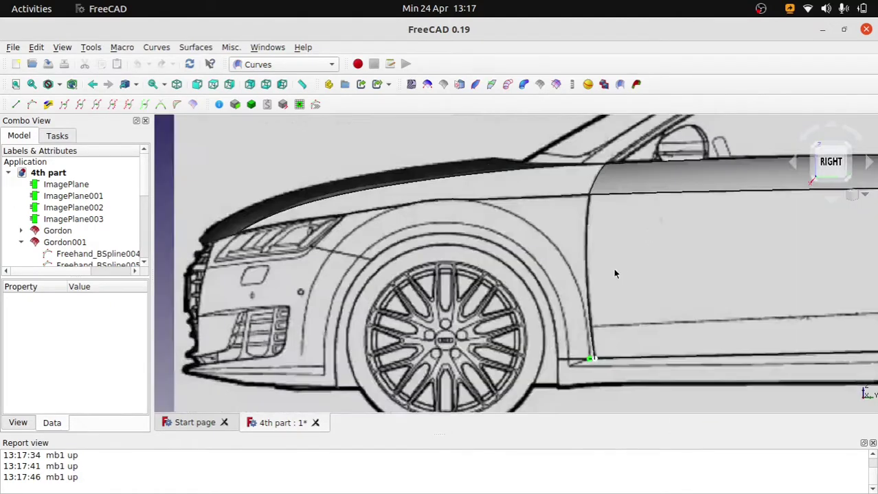
scroll(613, 268, "down", 2)
scroll(625, 330, "up", 3)
scroll(629, 335, "up", 3)
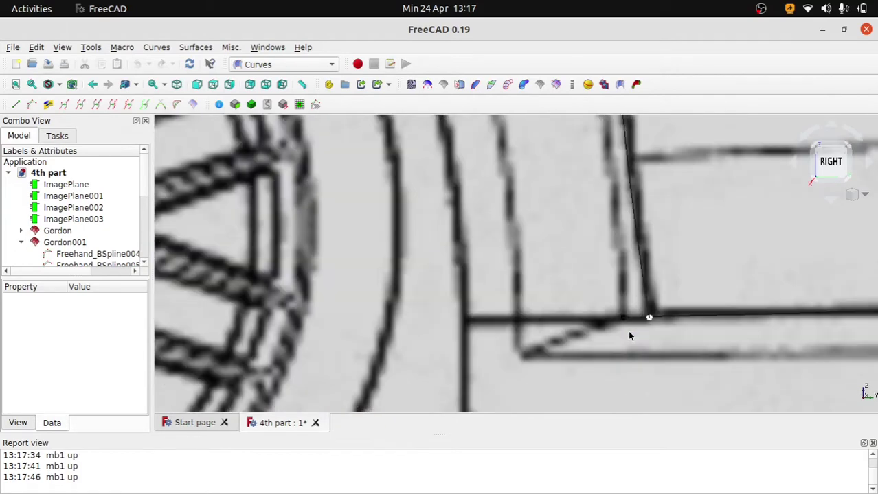
middle_click_drag(629, 335, 629, 362)
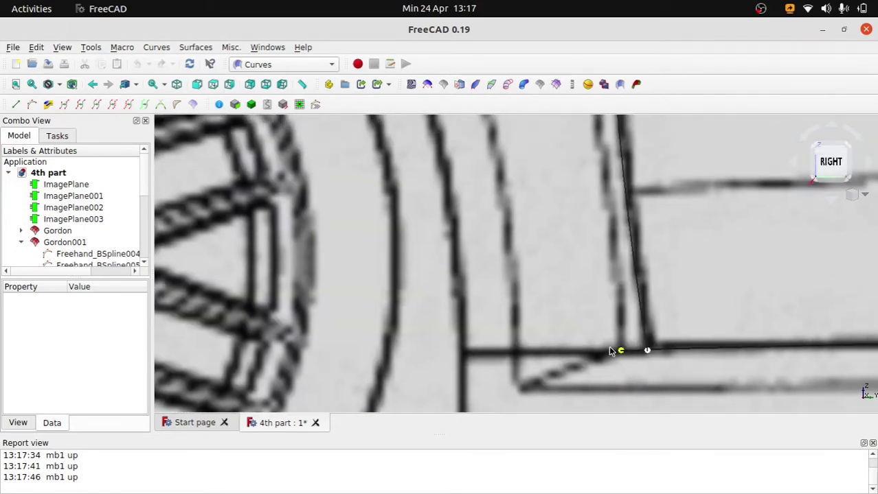
Apply the curve edits with Q and move the view down over the front wheel.
key("q")
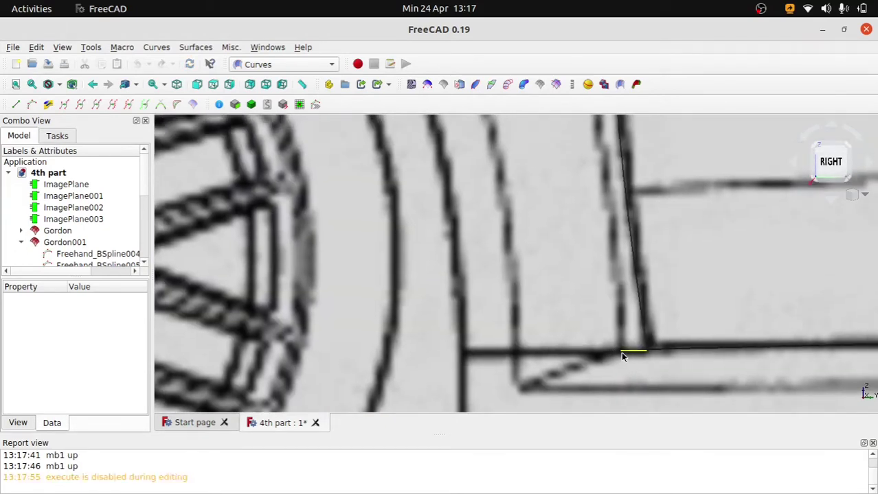
scroll(616, 350, "down", 2)
scroll(604, 322, "down", 5)
scroll(598, 302, "down", 3)
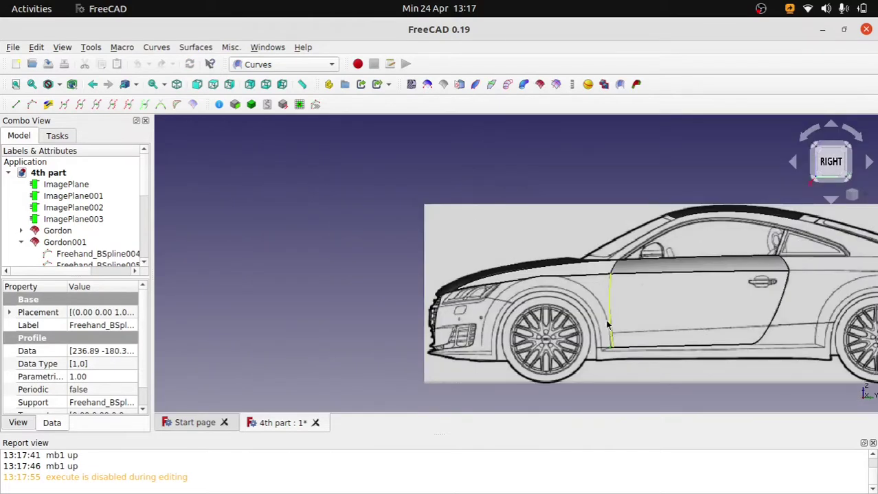
scroll(592, 293, "up", 5)
scroll(592, 293, "up", 2)
scroll(592, 292, "up", 2)
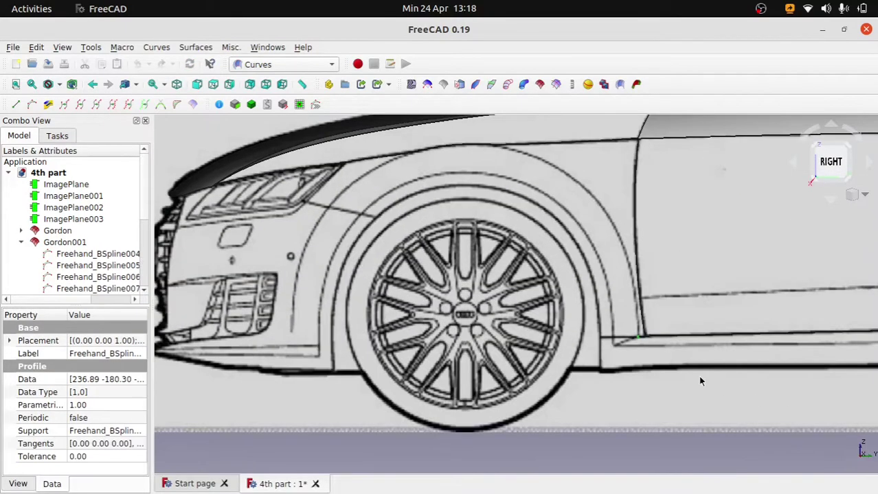
middle_click_drag(700, 382, 703, 425)
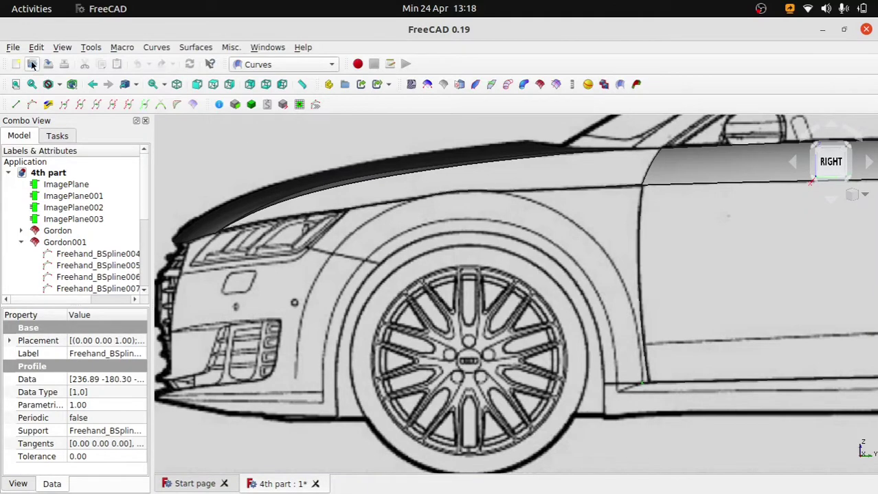
Re-enter curve editing and hide the Report view via View > Panels.
left_click(36, 105)
scroll(425, 335, "up", 5)
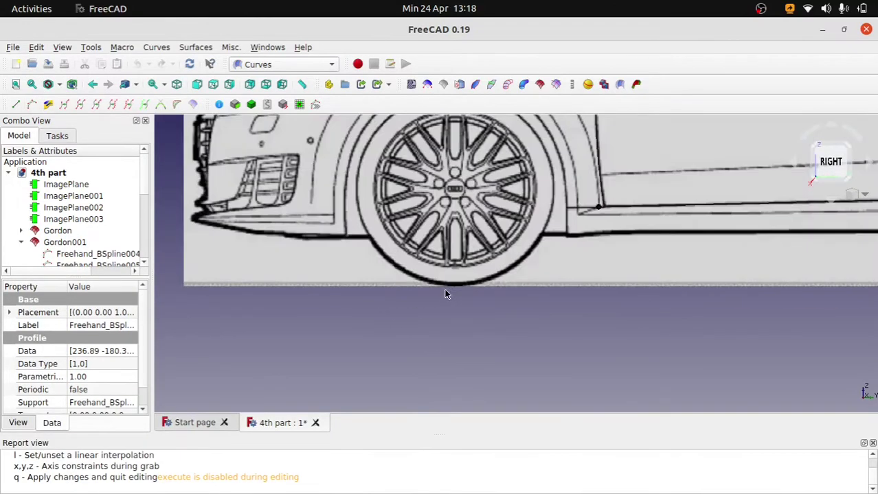
left_click(59, 49)
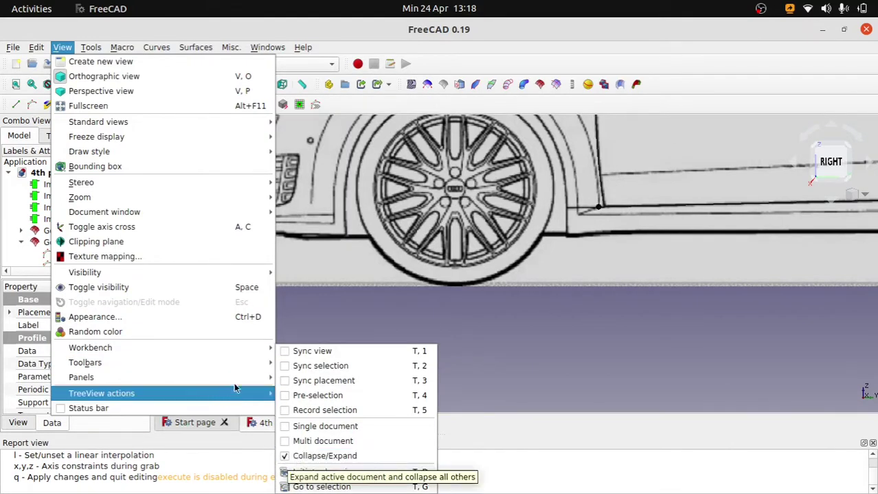
mouse_move(81, 377)
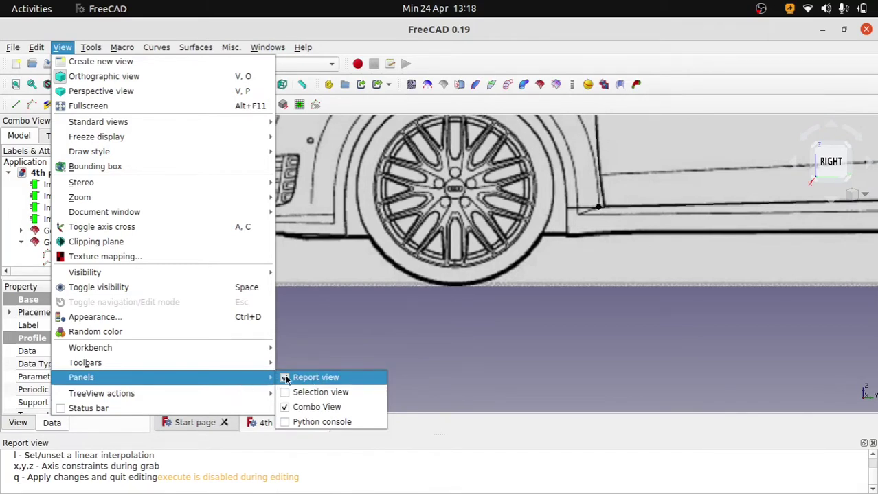
left_click(286, 380)
scroll(542, 302, "down", 1)
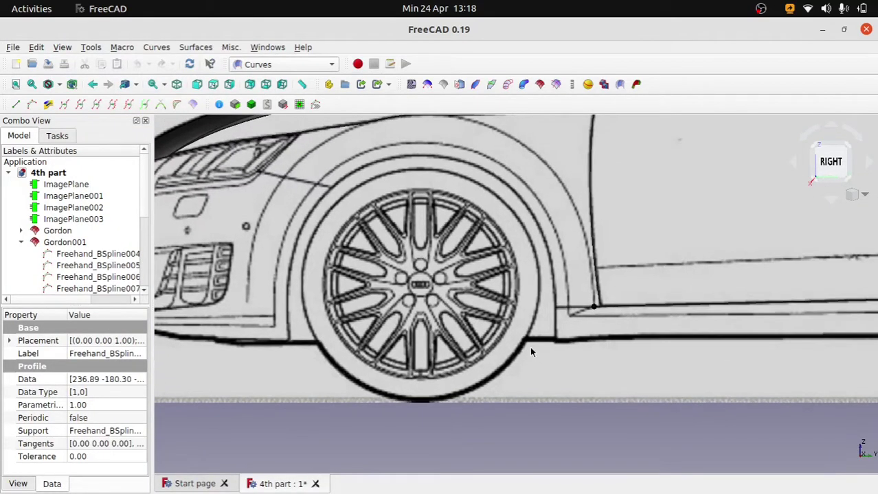
scroll(593, 192, "down", 1)
scroll(606, 343, "up", 2)
scroll(623, 398, "up", 1)
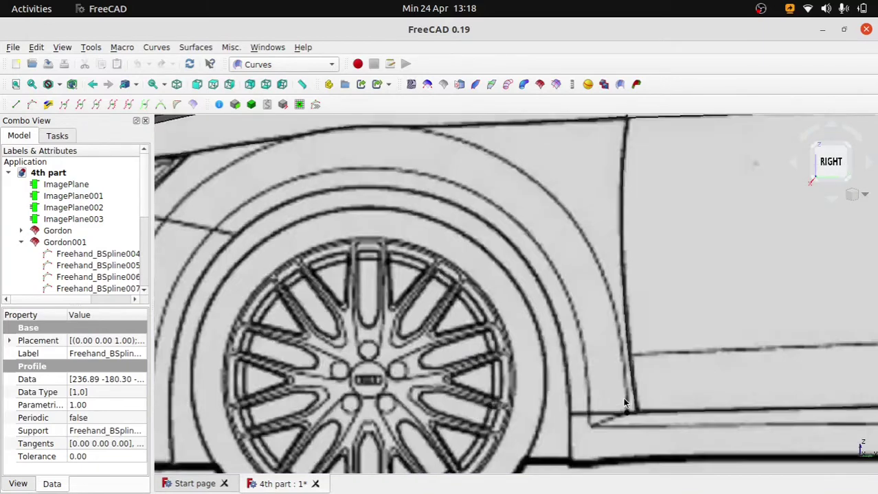
scroll(632, 398, "up", 1)
scroll(631, 399, "down", 4)
scroll(628, 331, "up", 2)
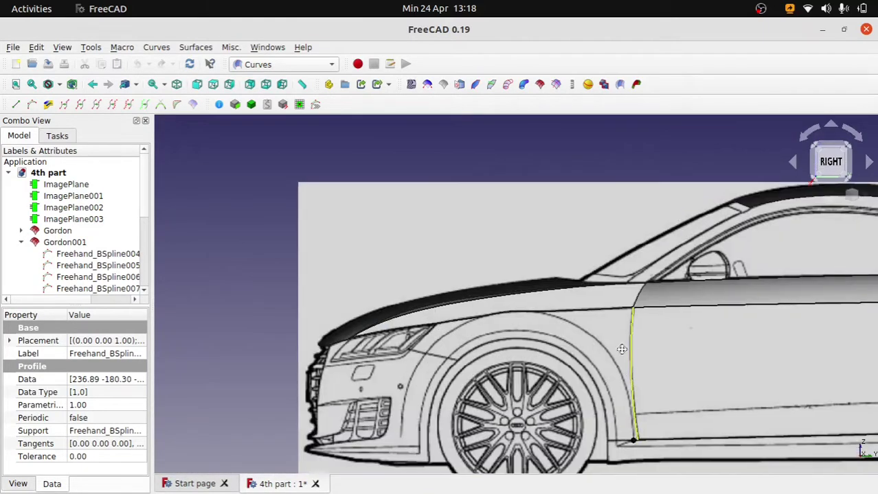
scroll(553, 273, "up", 1)
scroll(624, 358, "up", 2)
Create a two-point freehand B-spline from the sill corner upward, bent toward the arch.
left_click(624, 358)
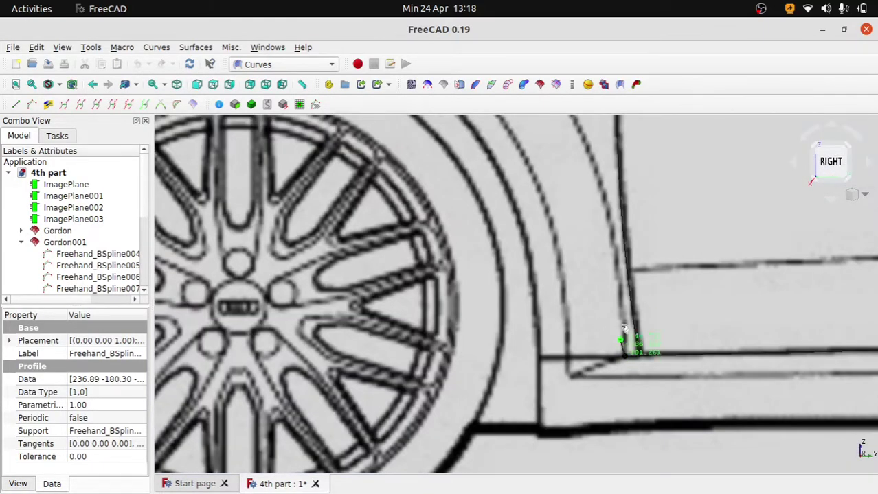
left_click(587, 136)
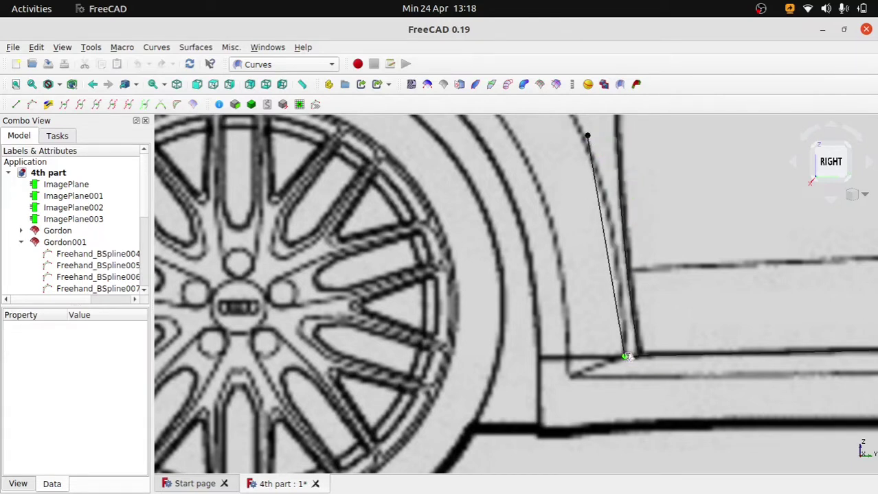
left_click_drag(605, 244, 608, 204)
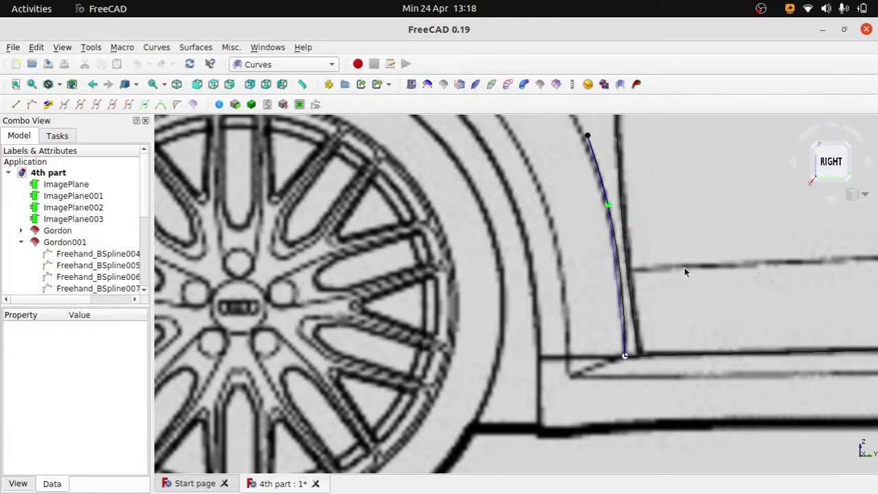
scroll(708, 405, "down", 2)
scroll(707, 406, "down", 3)
scroll(666, 357, "down", 2)
scroll(627, 304, "up", 6)
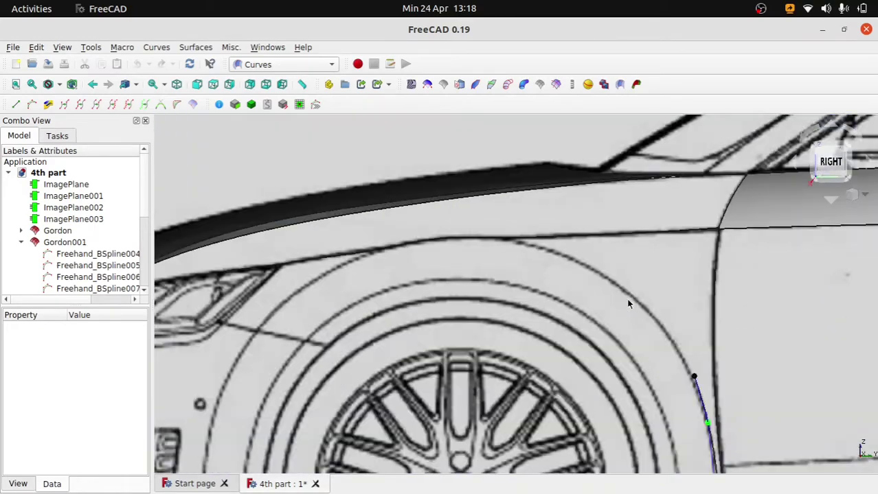
Pull the curve's upper end onto the fender line and nudge its middle point onto the arch.
left_click_drag(695, 378, 518, 240)
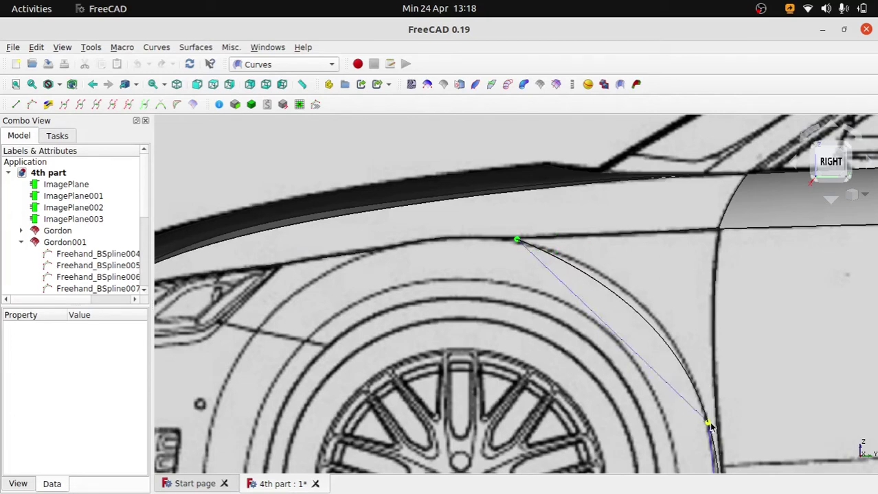
left_click_drag(710, 426, 677, 342)
scroll(693, 353, "down", 5)
scroll(701, 374, "up", 7)
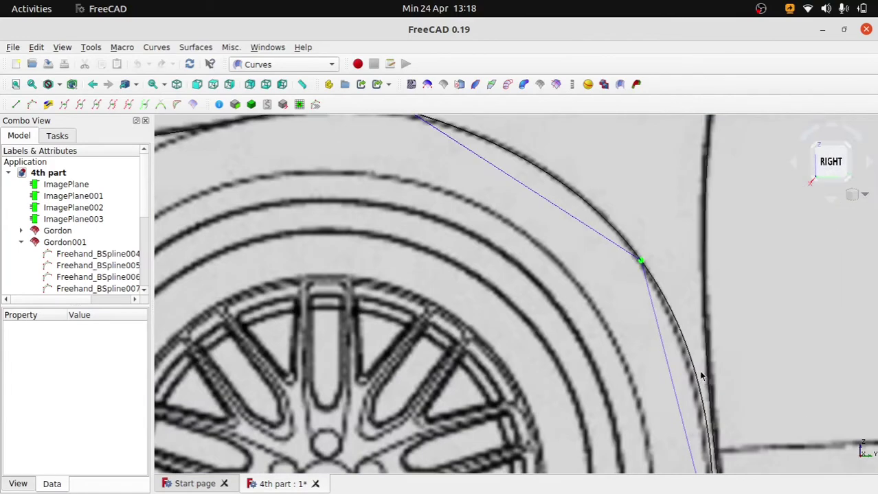
left_click_drag(643, 263, 633, 257)
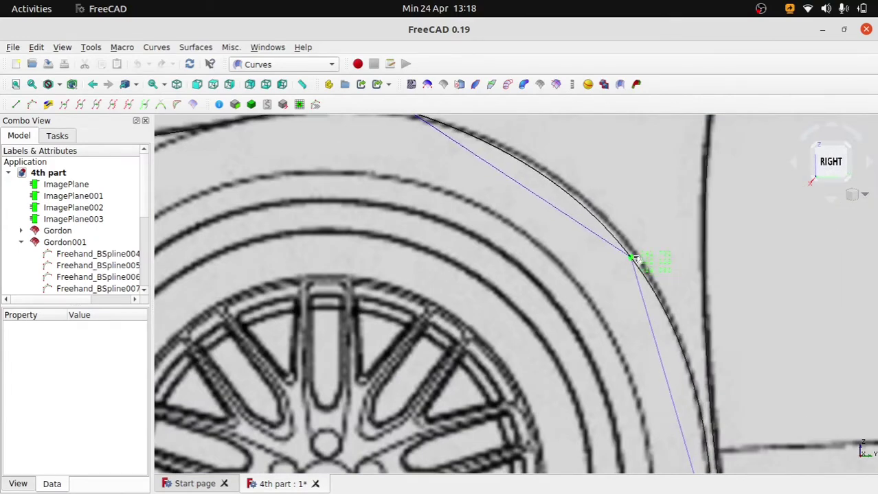
scroll(666, 264, "down", 3)
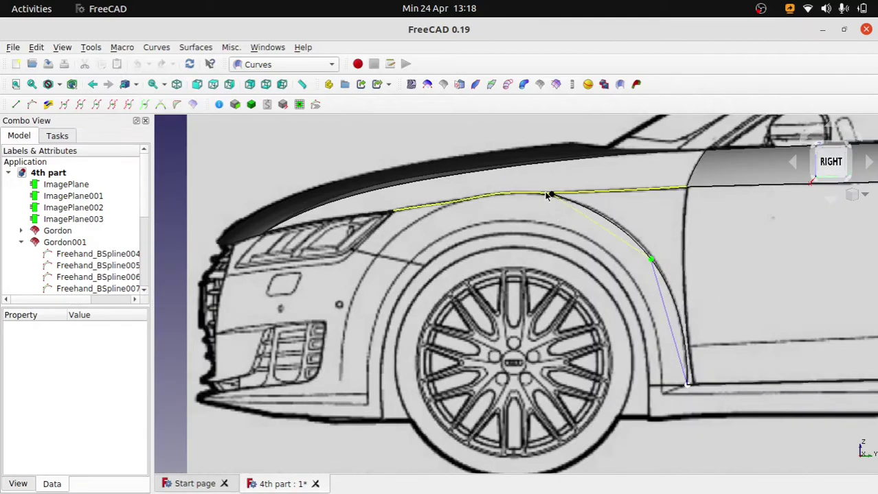
Drag the wheel-arch B-spline poles so the curve hugs the arch in the blueprint.
left_click_drag(538, 196, 535, 197)
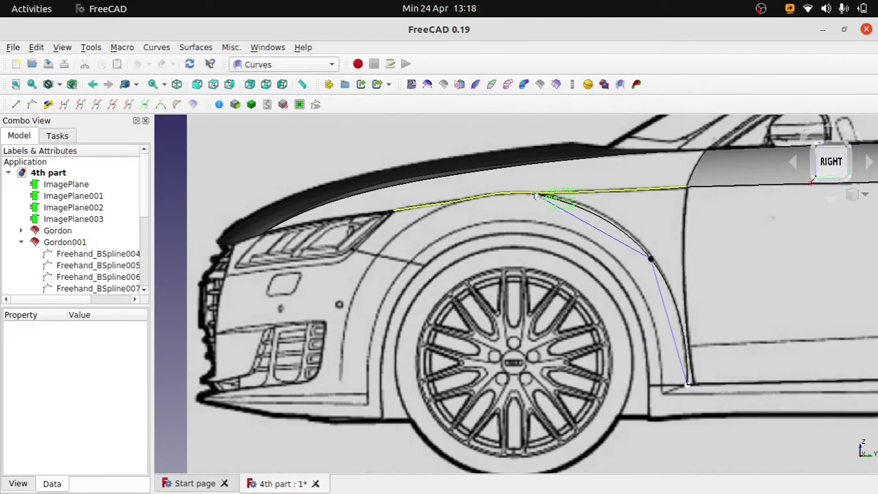
left_click(535, 198)
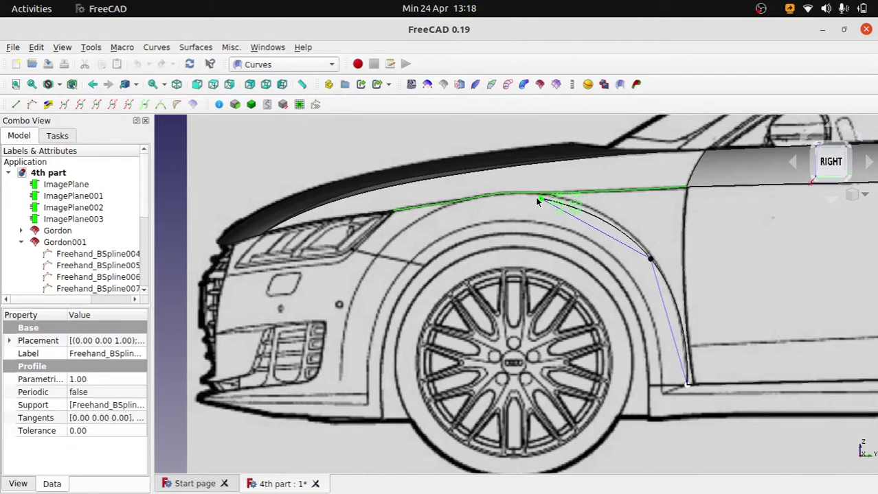
left_click(537, 199)
scroll(635, 232, "up", 4)
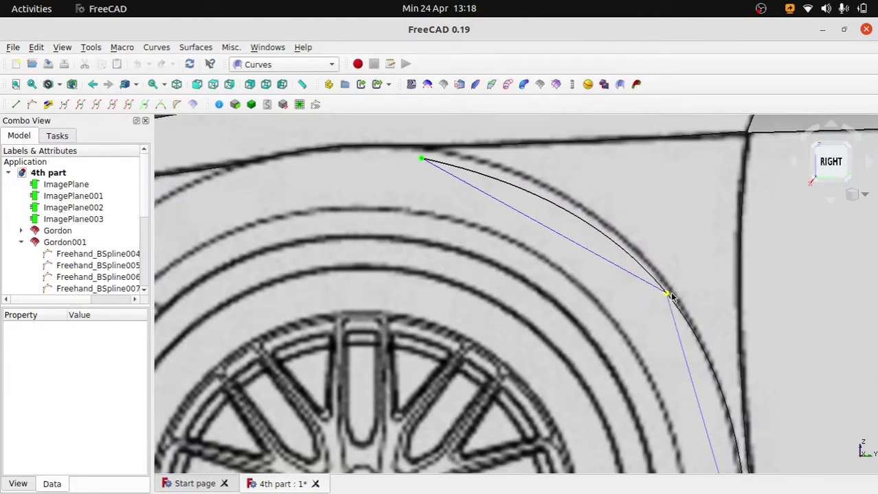
left_click_drag(671, 296, 665, 277)
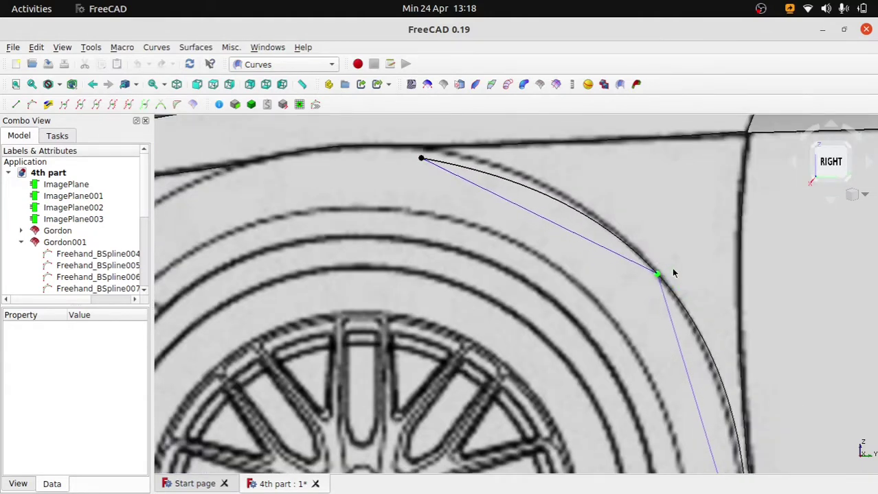
scroll(673, 274, "down", 3)
scroll(633, 250, "up", 3)
scroll(568, 230, "down", 3)
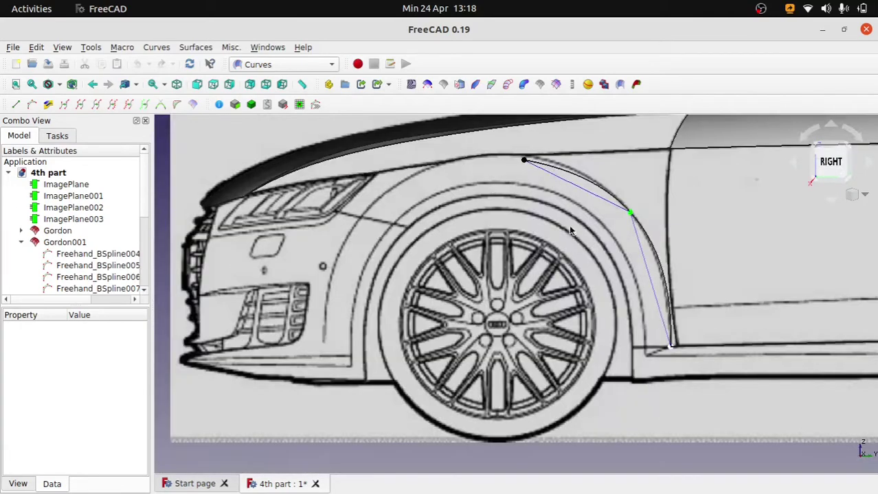
scroll(569, 231, "up", 2)
scroll(556, 225, "up", 5)
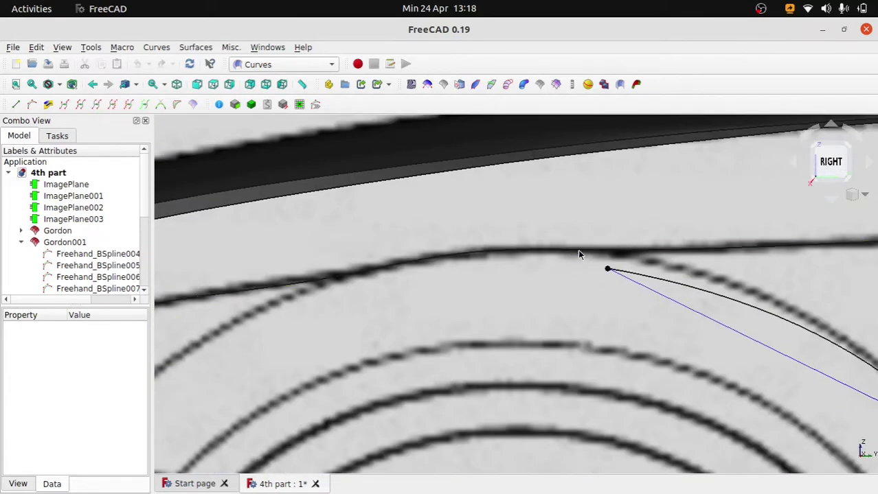
left_click_drag(607, 268, 603, 266)
scroll(600, 266, "up", 2)
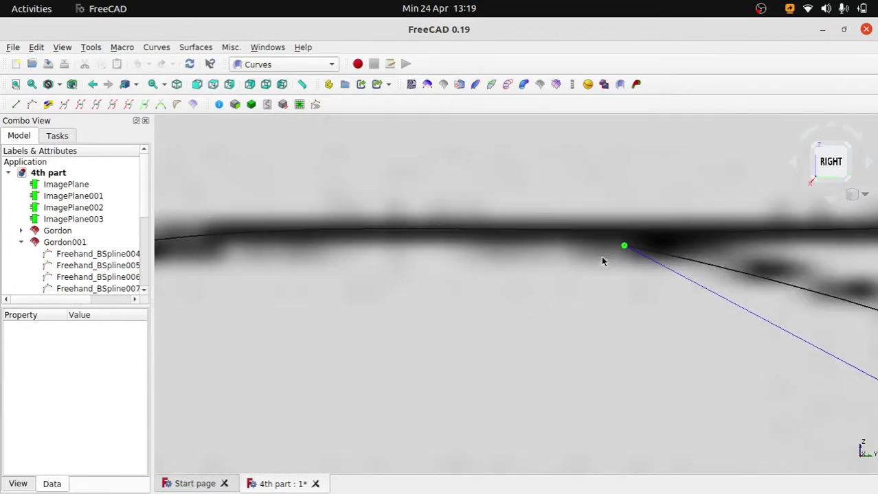
Snap the curve's top endpoint onto the fender line's Edge1 and apply the edits.
left_click(586, 233)
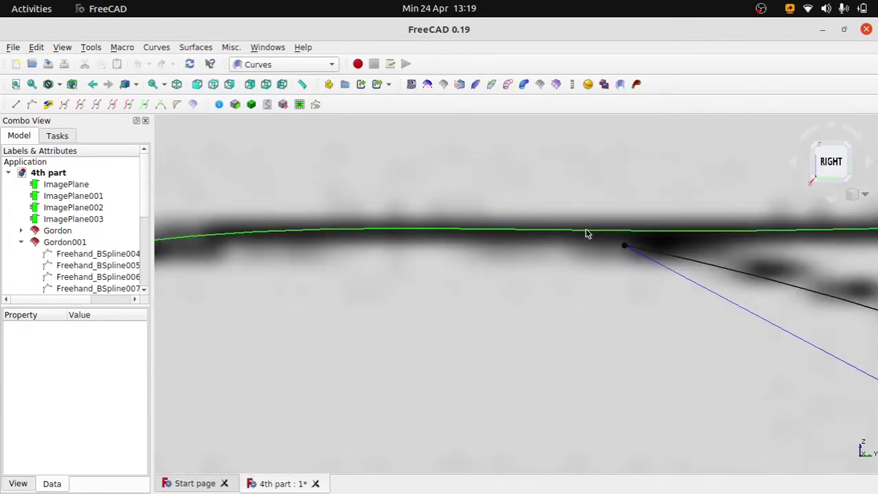
left_click(609, 256)
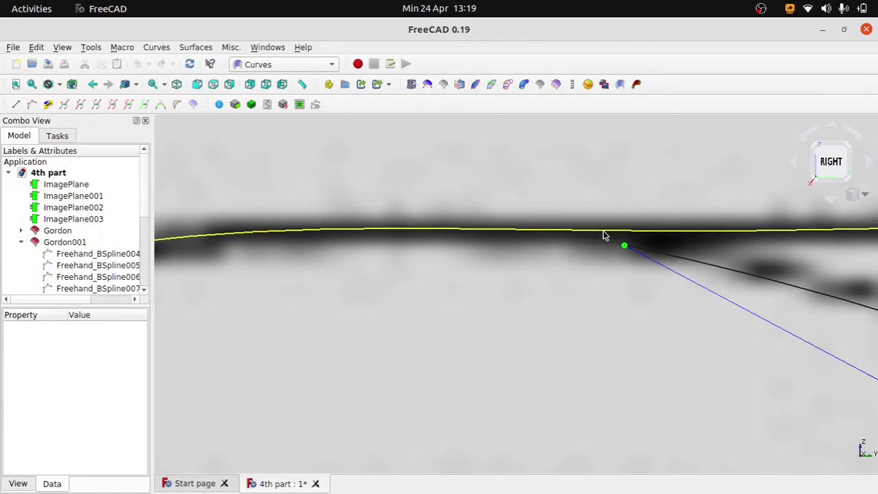
left_click(604, 233)
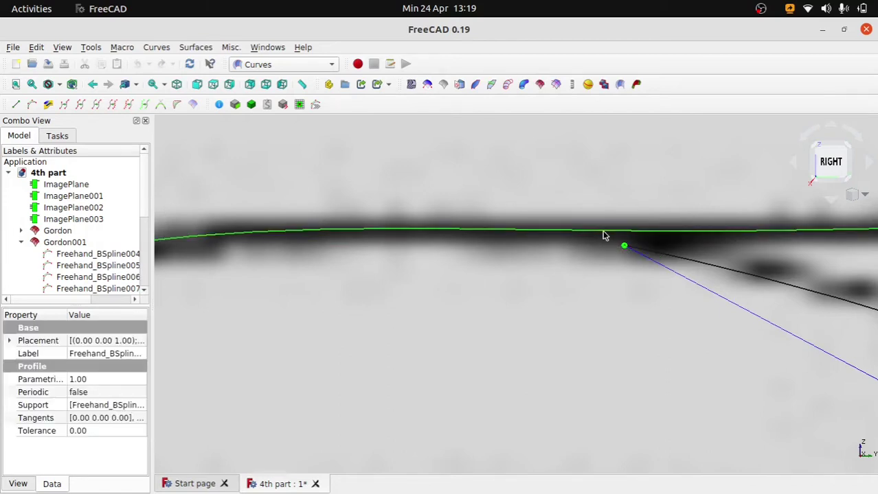
scroll(602, 234, "down", 3)
scroll(605, 237, "down", 2)
scroll(735, 326, "up", 3)
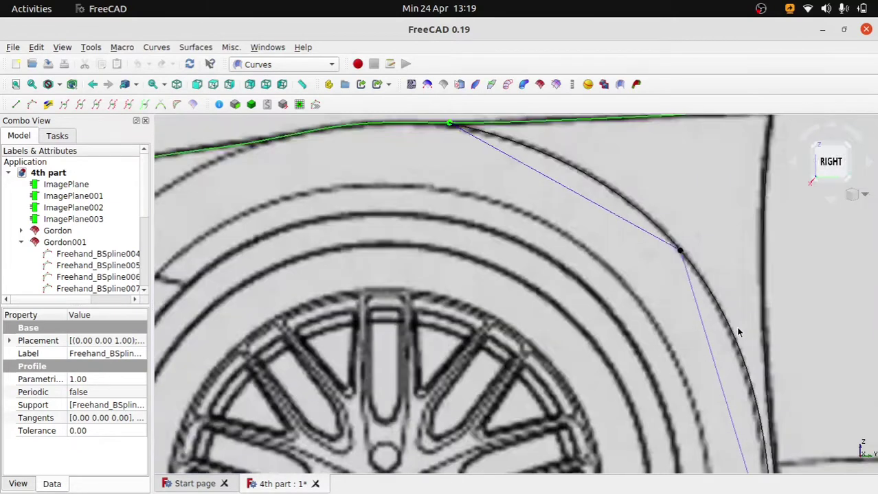
scroll(715, 294, "up", 2)
mouse_move(687, 234)
middle_mouse_down()
mouse_move(712, 242)
mouse_move(752, 341)
middle_mouse_up()
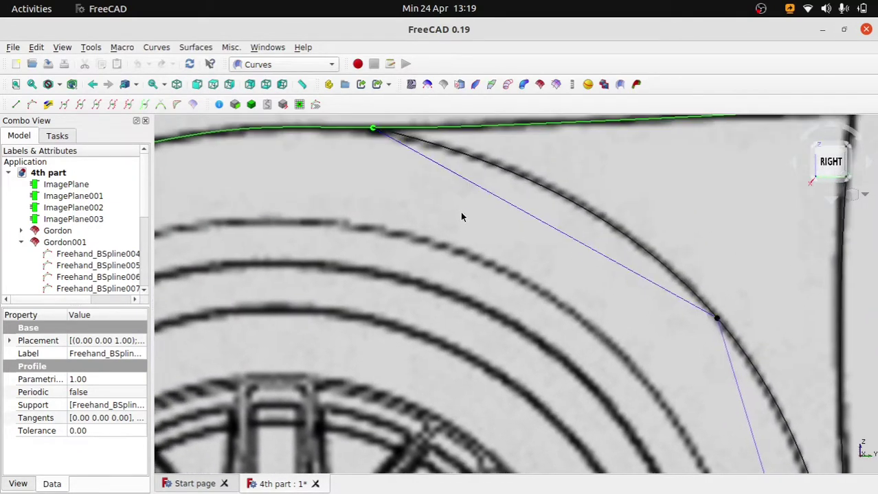
middle_click_drag(462, 217, 656, 319)
left_click(547, 286)
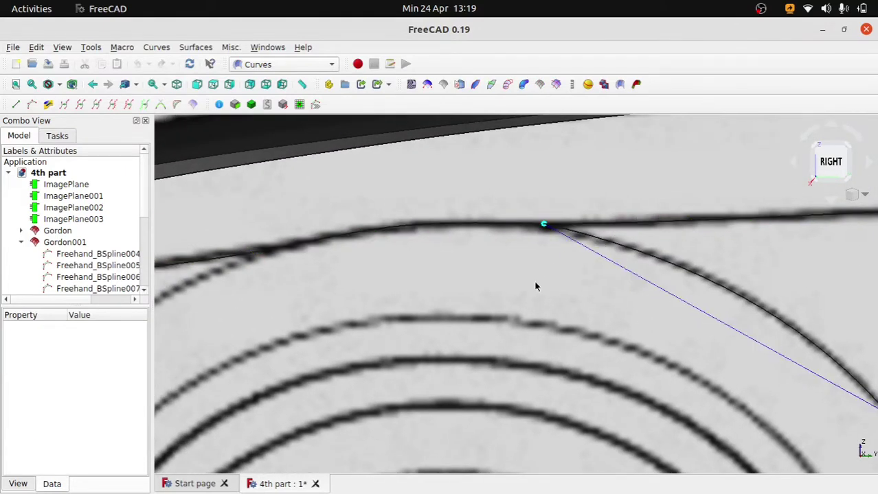
key("Return")
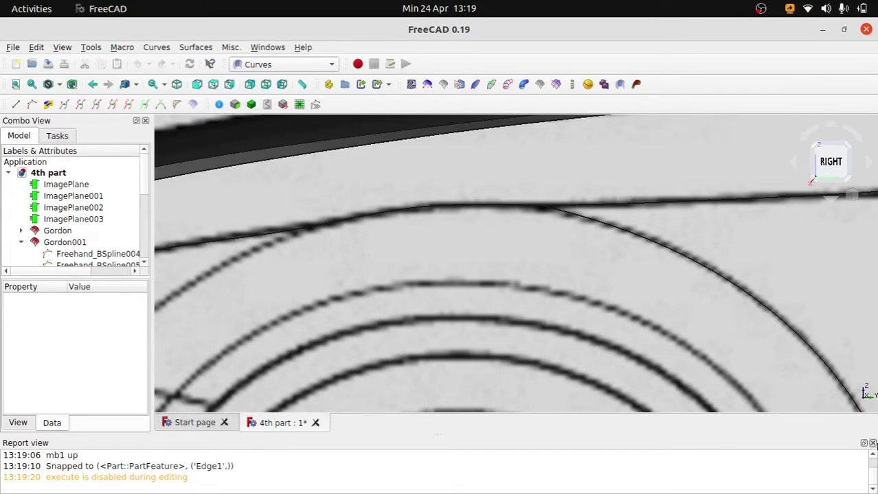
Create a SplitCurve from the top shoulder fender line.
left_click(872, 443)
scroll(638, 207, "up", 2)
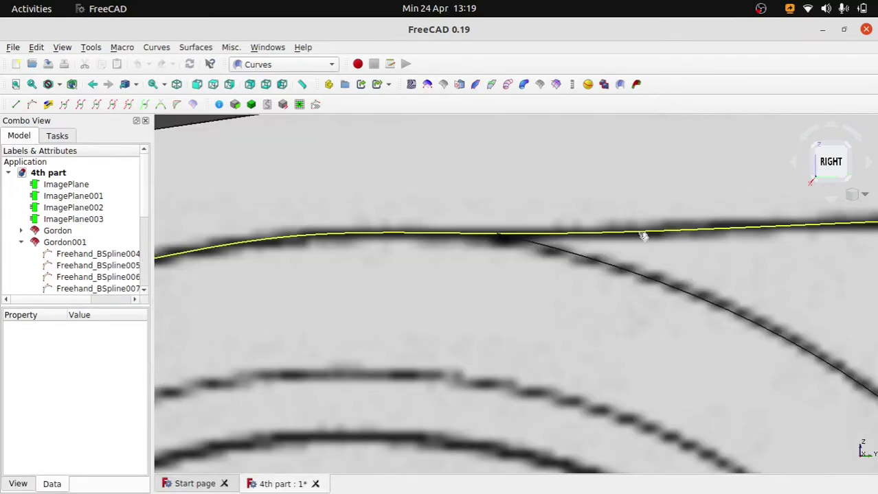
left_click(640, 235)
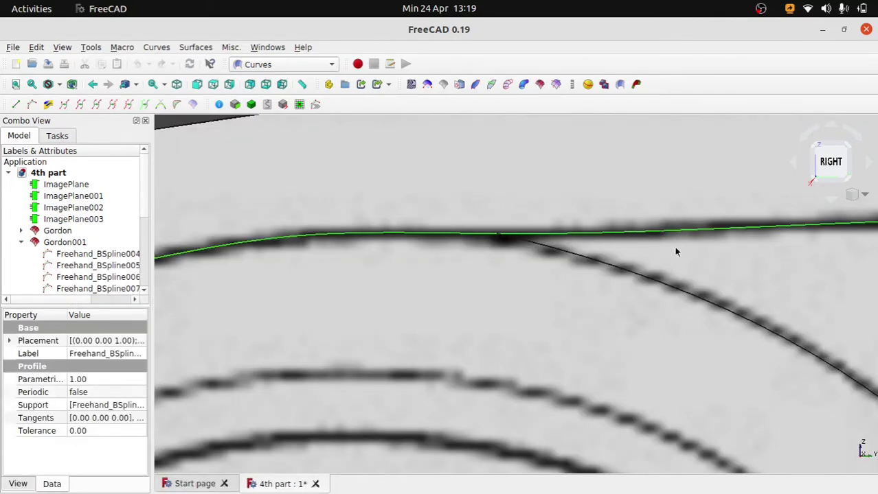
left_click(98, 108)
scroll(455, 232, "up", 2)
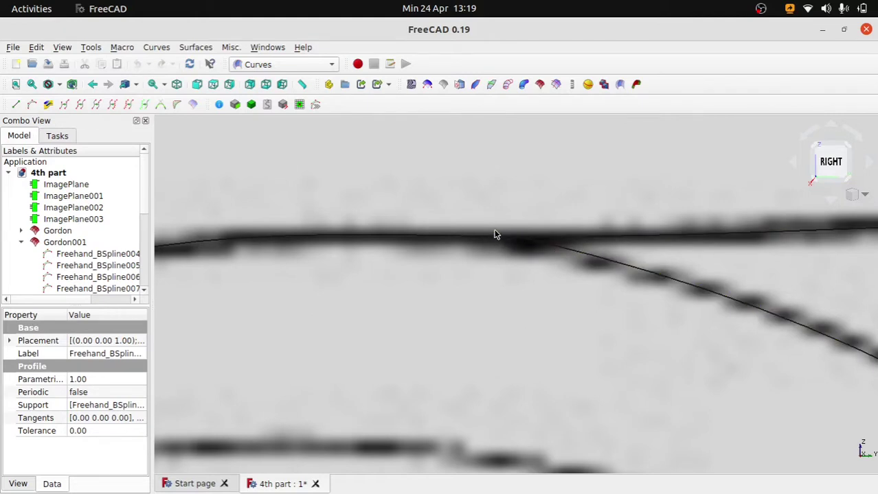
scroll(76, 267, "down", 1)
scroll(76, 268, "down", 3)
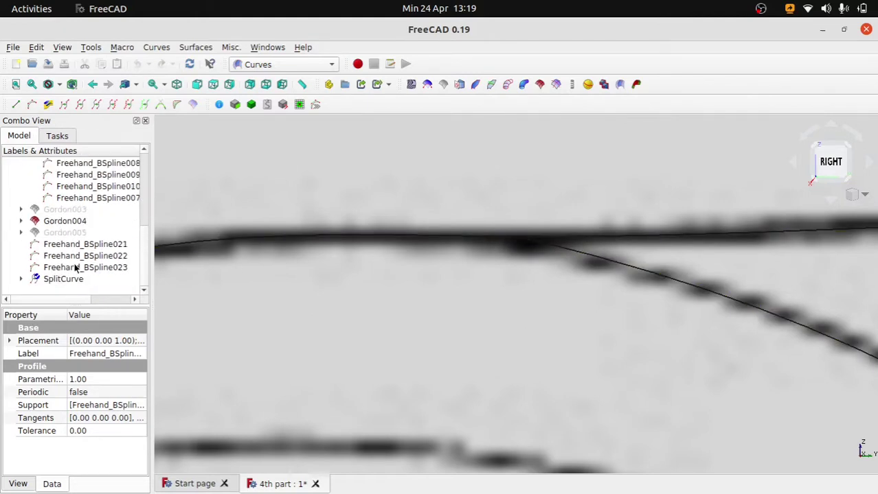
left_click(74, 279)
left_click(20, 280)
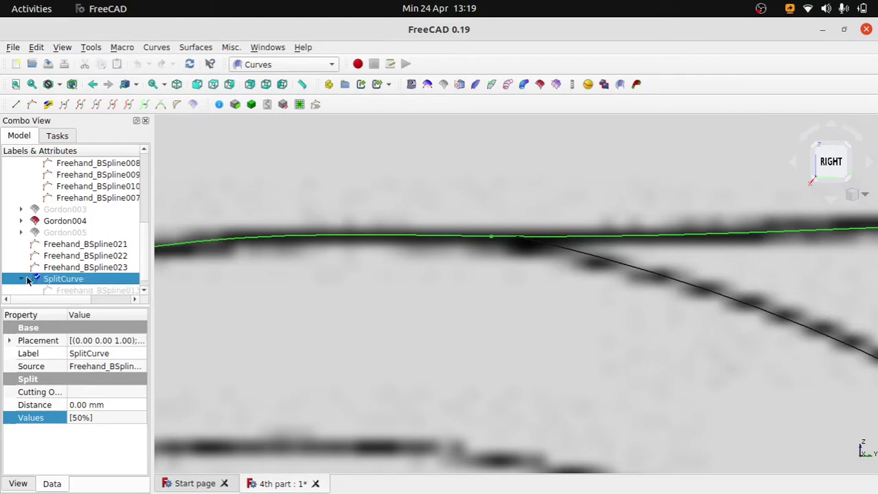
scroll(313, 297, "down", 2)
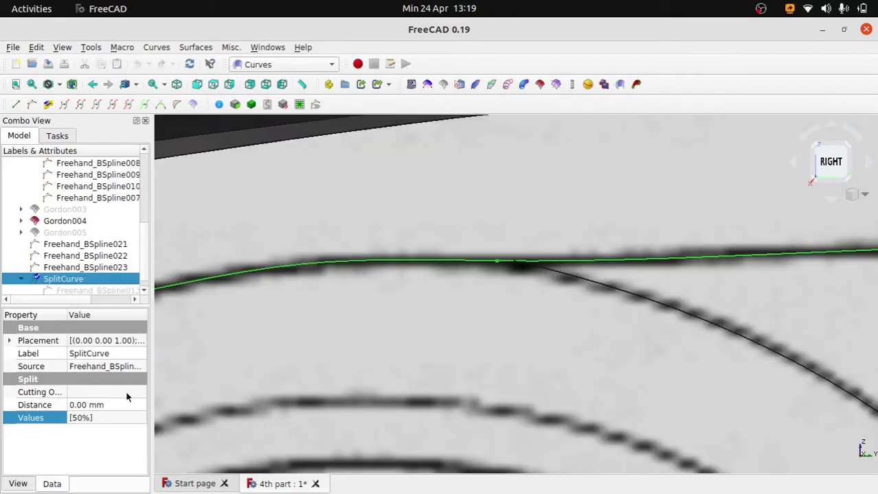
Set the SplitCurve's Cutting Object to Freehand_BSpline023.
left_click(127, 395)
left_click(139, 395)
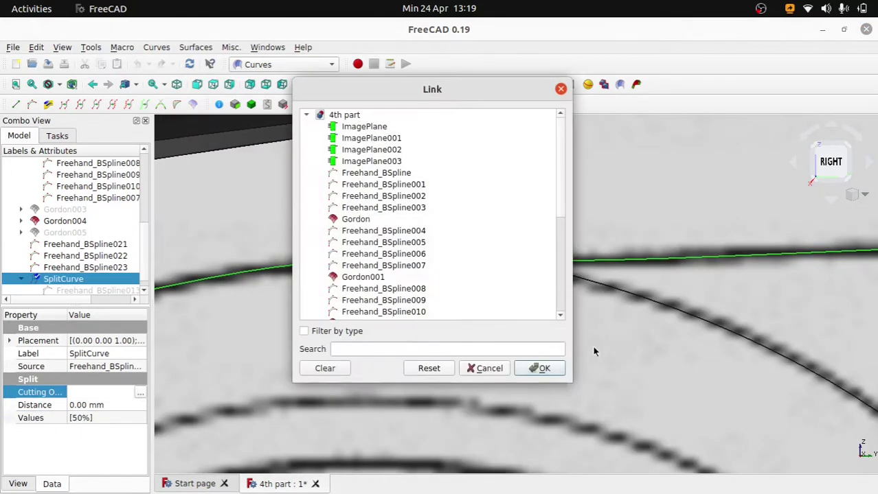
left_click(651, 301)
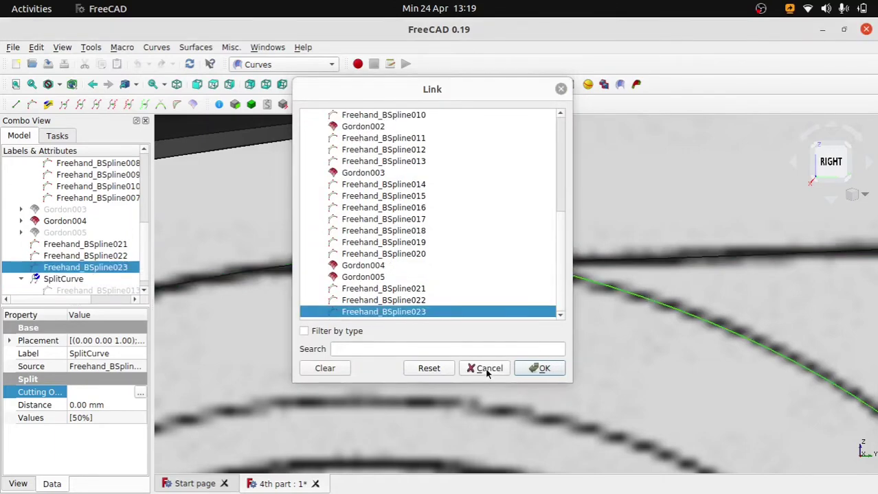
left_click(527, 368)
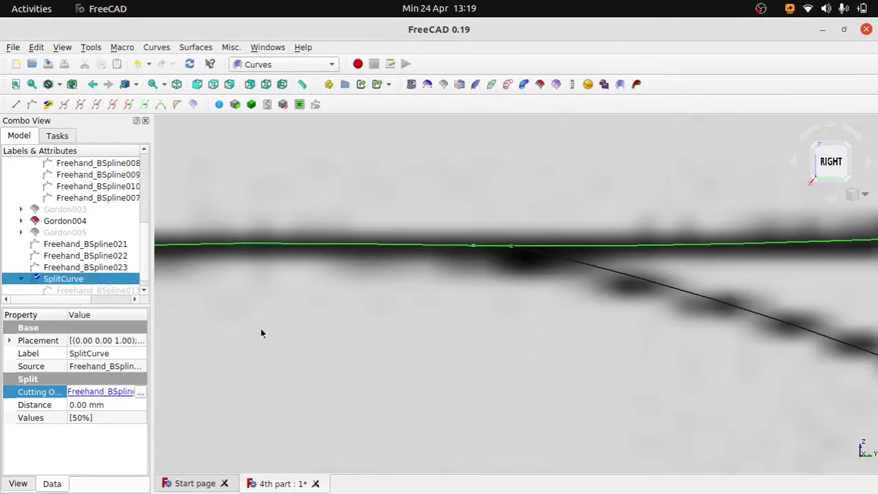
Change the split Values from 50% to 100% and inspect the resulting piece.
left_click(83, 418)
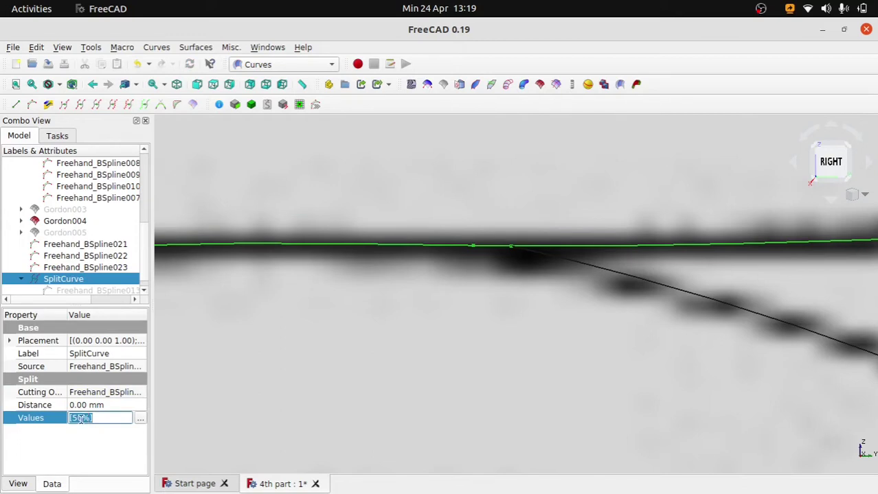
left_click(81, 418)
key("BackSpace")
type("1")
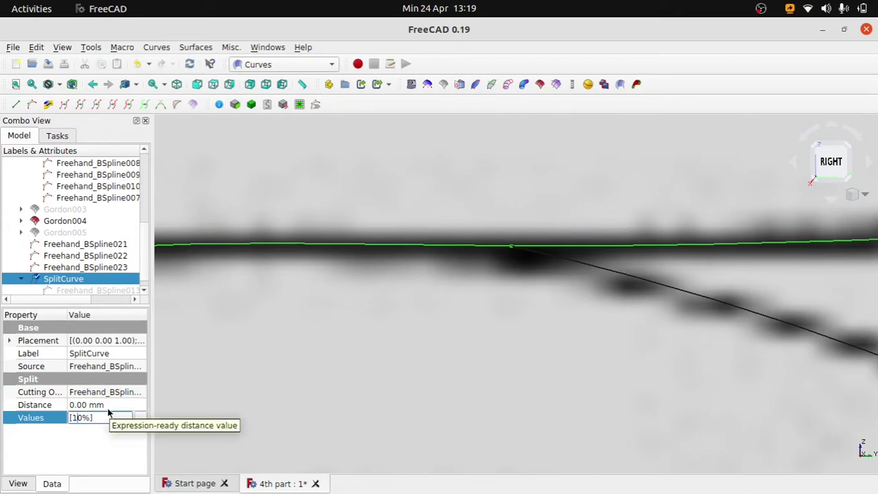
type("0")
key("Return")
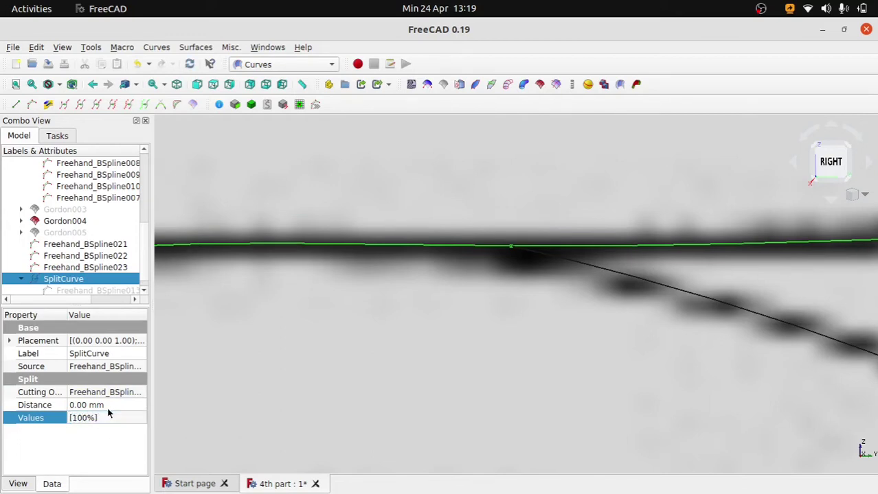
left_click(466, 332)
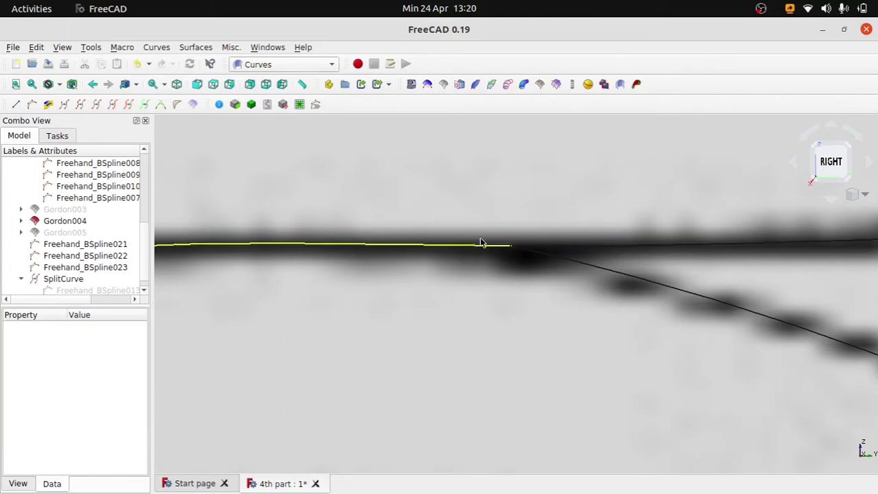
left_click(510, 251)
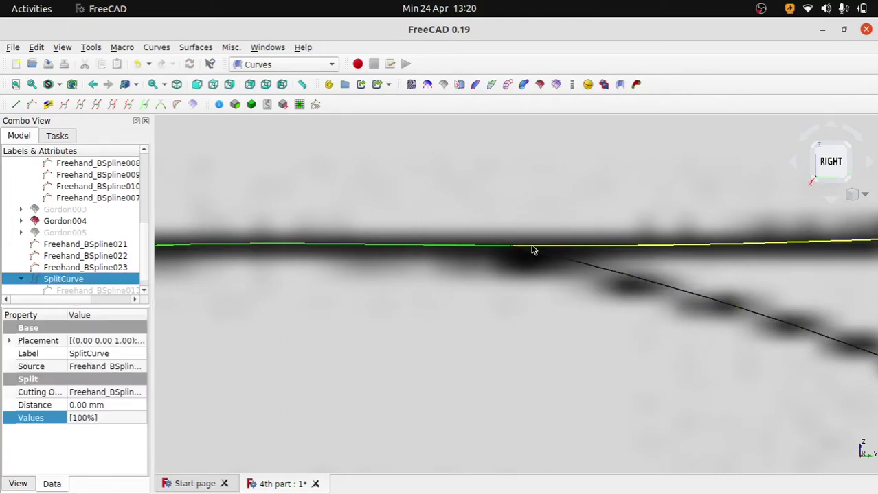
In Top view, drag Freehand_BSpline023's control point left onto the blueprint body edge.
left_click(539, 257)
scroll(499, 287, "up", 2)
scroll(498, 283, "down", 3)
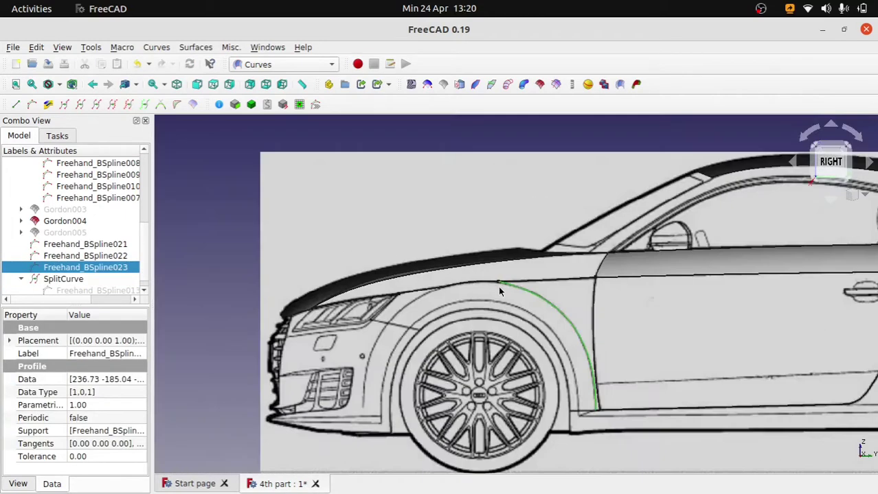
scroll(505, 261, "up", 2)
scroll(509, 235, "up", 1)
scroll(503, 242, "down", 3)
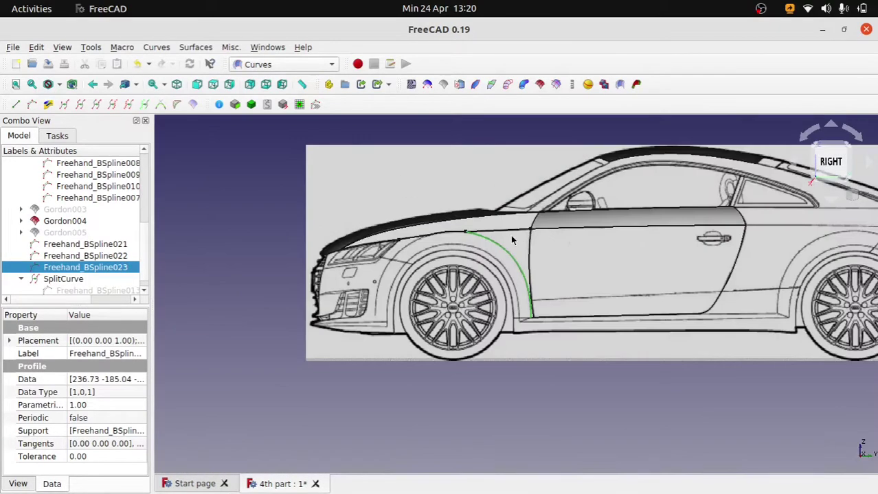
middle_click_drag(513, 241, 546, 282)
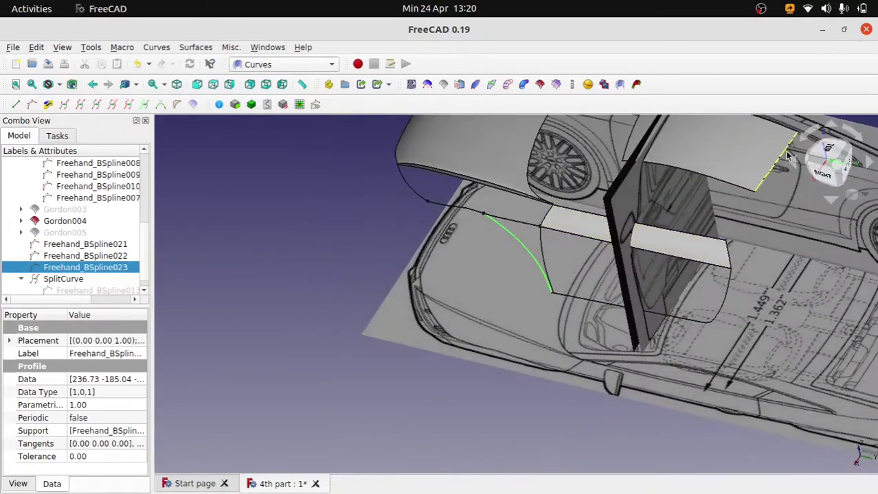
left_click(824, 152)
scroll(483, 344, "up", 2)
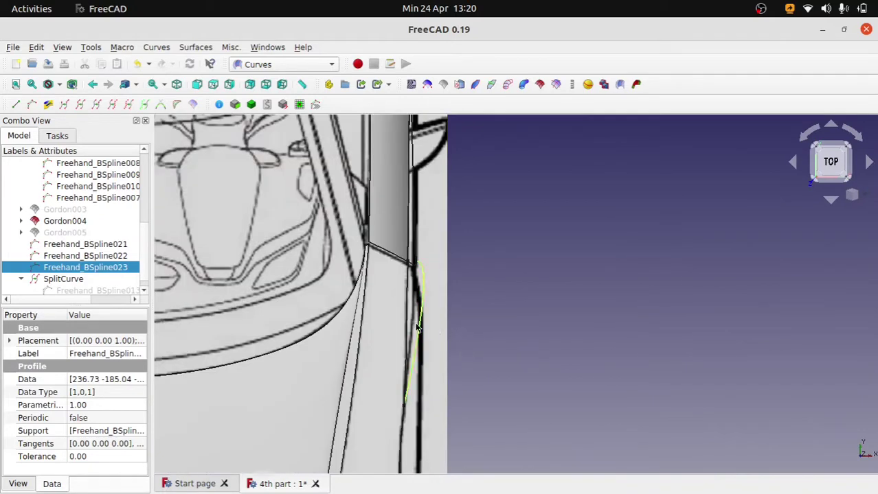
scroll(464, 336, "up", 2)
left_click(435, 263)
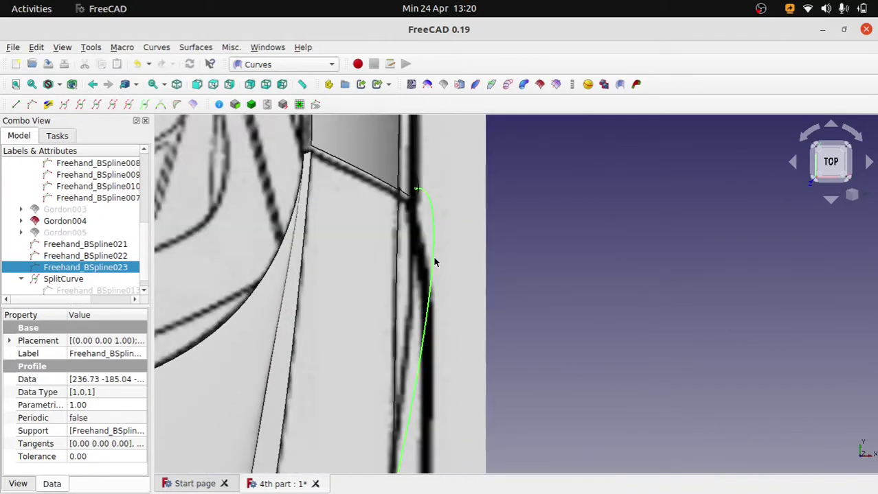
left_click(489, 269)
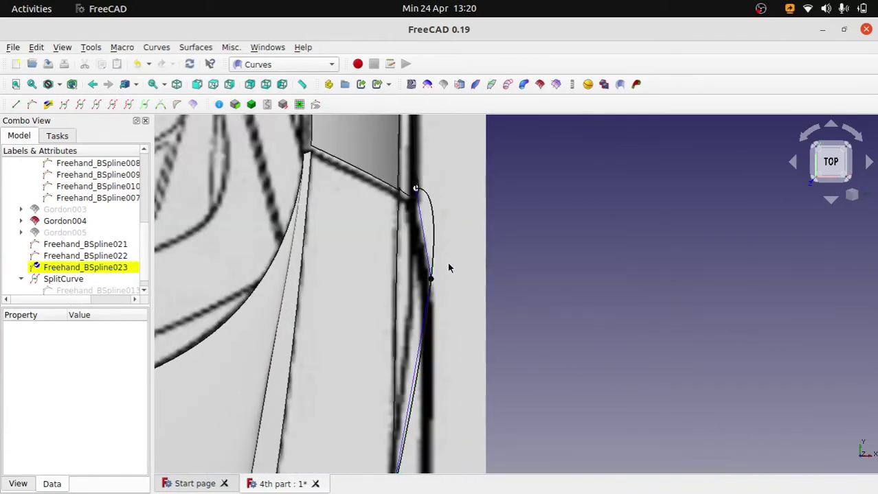
left_click_drag(433, 278, 417, 282)
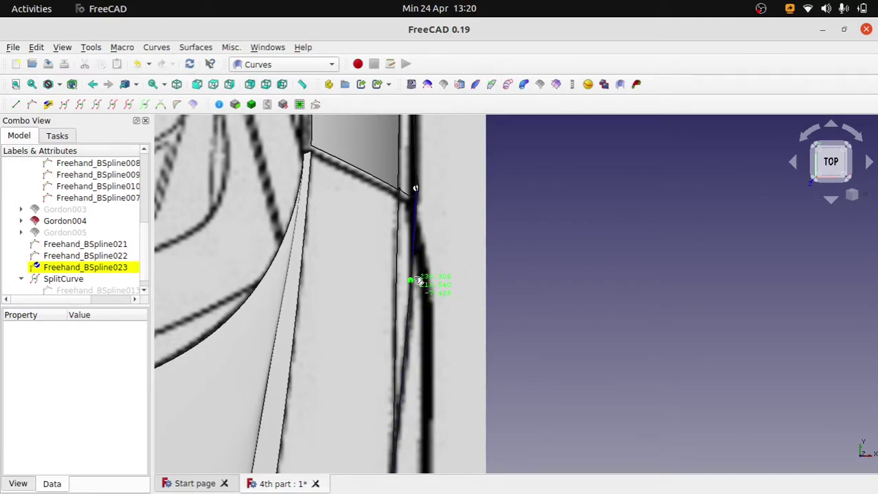
Return to the right side view and orbit the model into a perspective view.
scroll(454, 274, "down", 2)
scroll(443, 331, "down", 2)
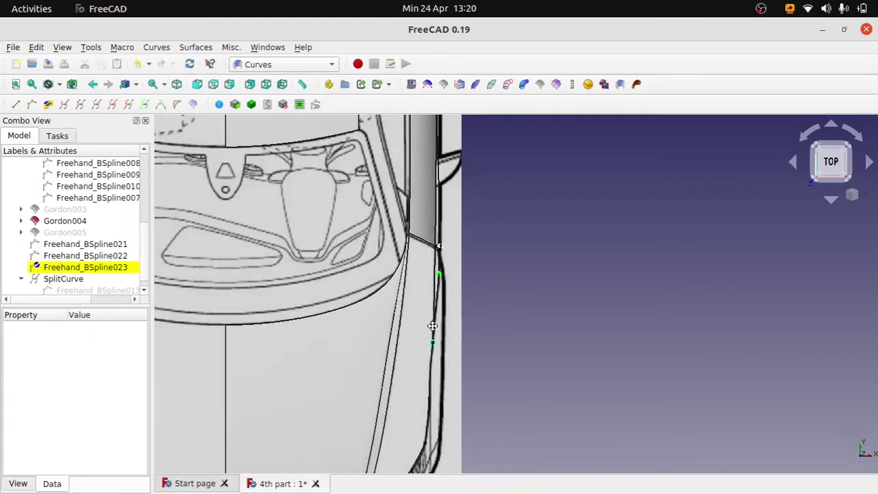
left_click(850, 177)
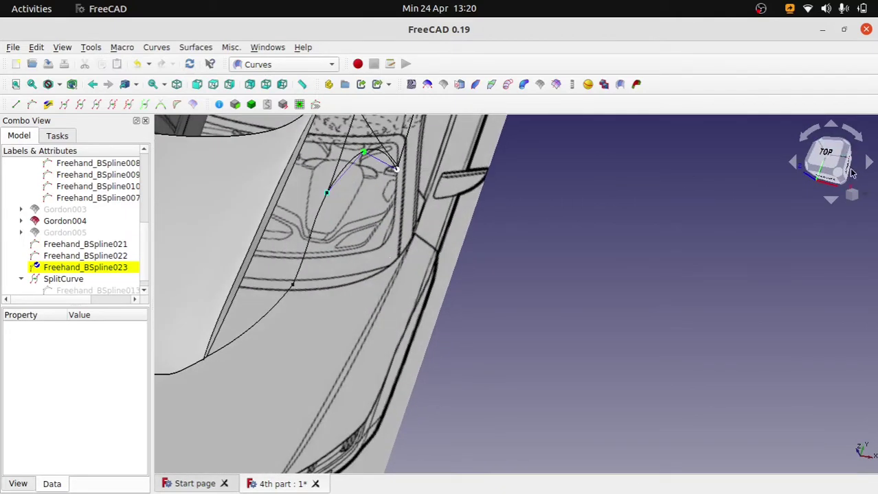
left_click(835, 170)
scroll(470, 213, "down", 2)
scroll(471, 212, "down", 2)
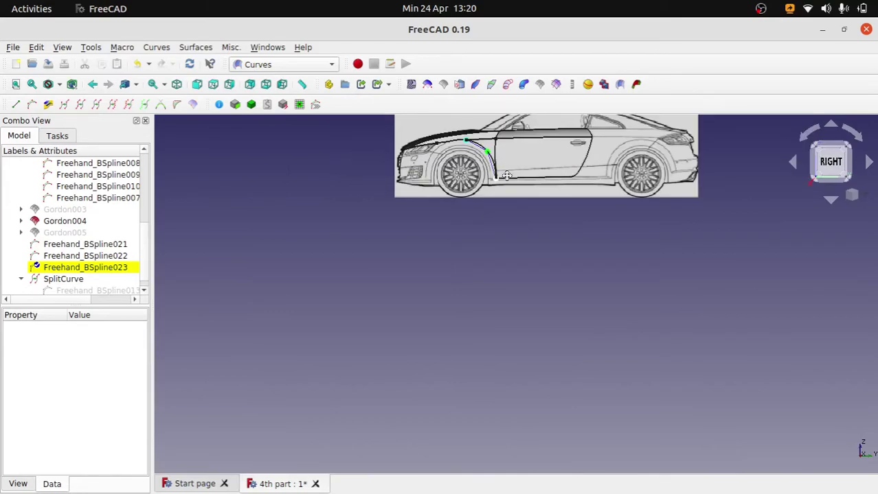
scroll(516, 225, "up", 1)
scroll(529, 236, "up", 4)
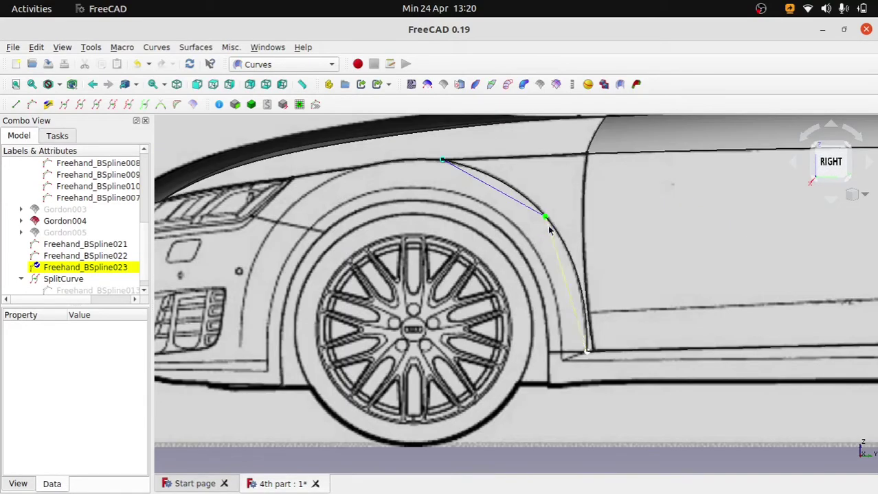
scroll(529, 239, "down", 1)
scroll(529, 240, "down", 3)
middle_click_drag(529, 241, 839, 180)
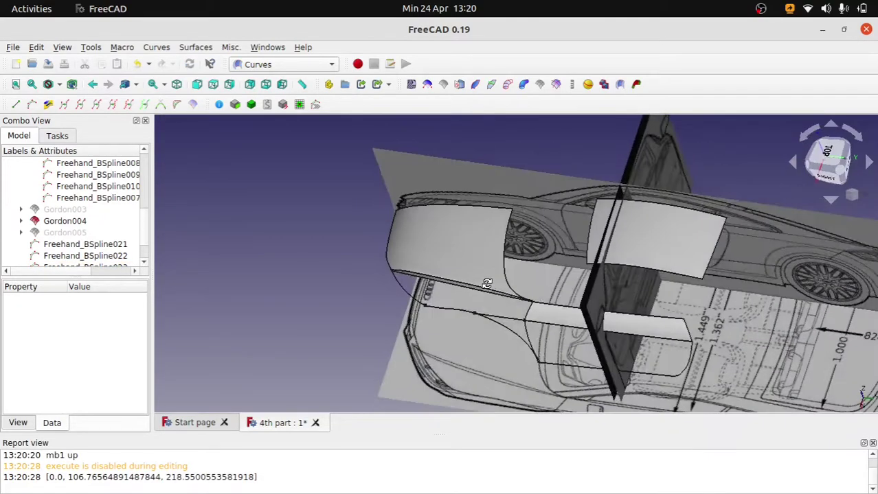
Select the split shoulder piece plus Freehand_BSpline022, Freehand_BSpline021 and the remaining fender curve.
left_click(839, 179)
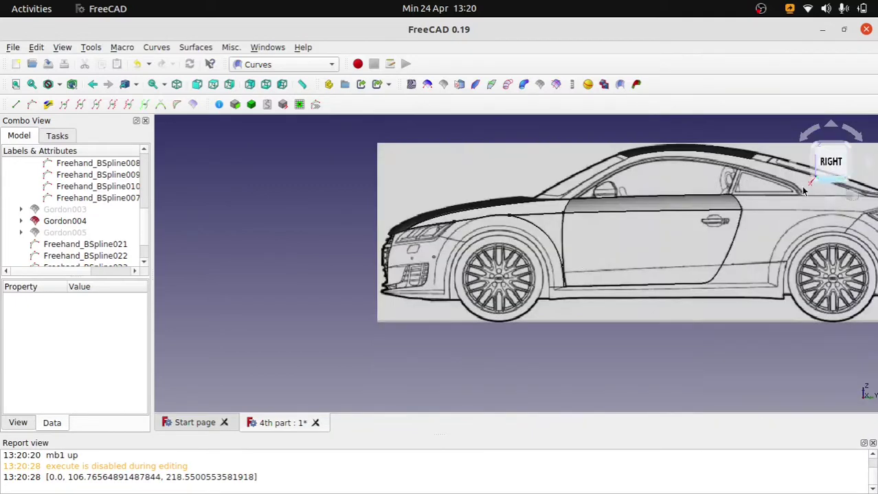
scroll(522, 218, "up", 4)
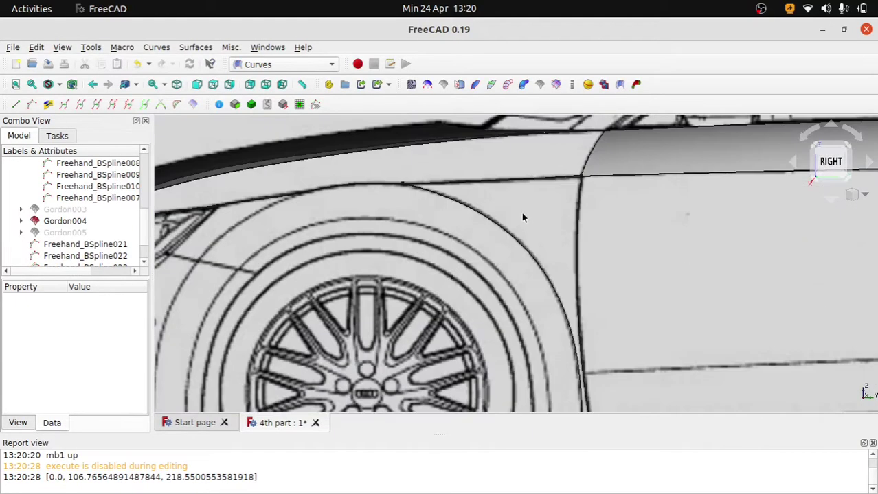
left_click(532, 178)
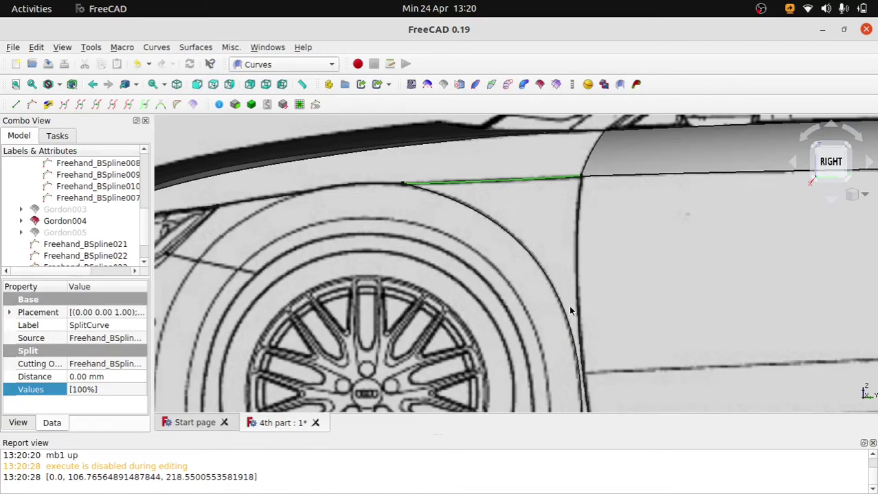
scroll(569, 311, "up", 5)
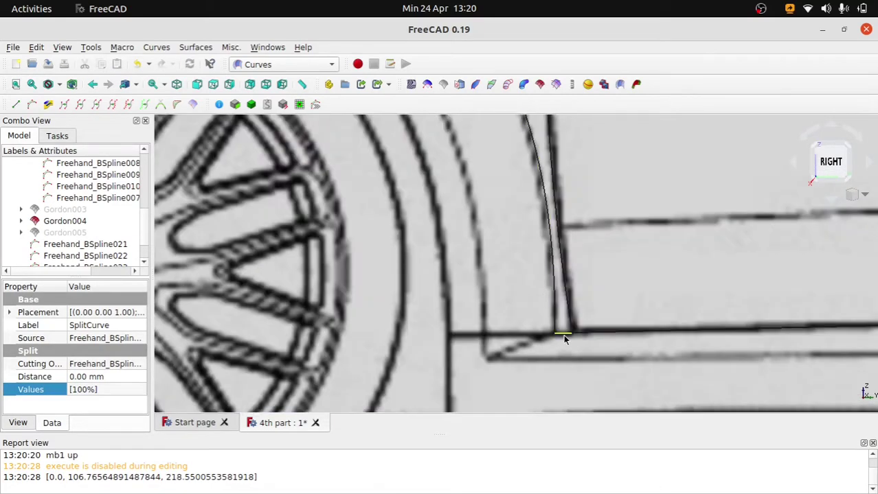
left_click(564, 334)
scroll(564, 316, "up", 3)
scroll(589, 316, "up", 3)
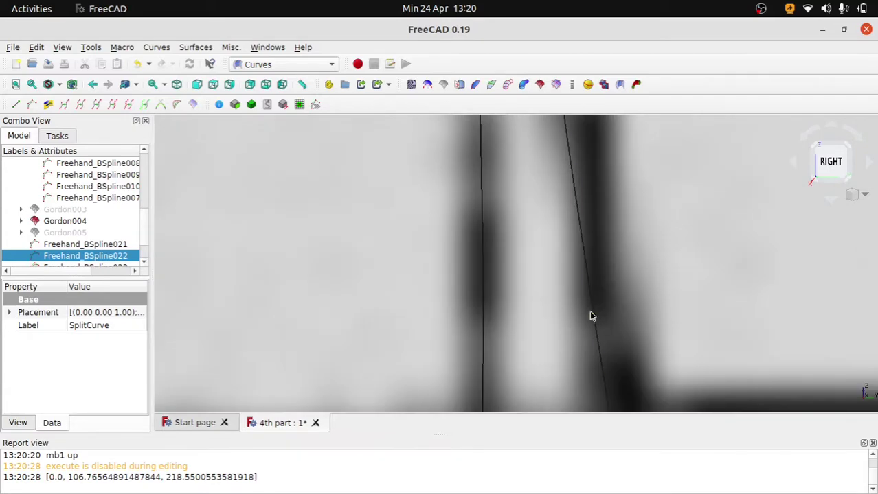
left_click(591, 315, "ctrl")
scroll(566, 318, "down", 2)
scroll(564, 320, "down", 2)
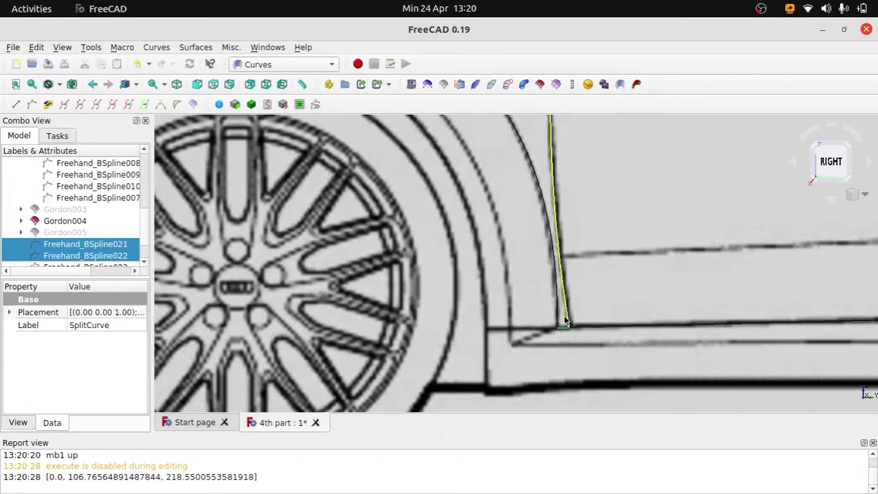
left_click(561, 312, "ctrl")
scroll(529, 288, "up", 2)
scroll(491, 255, "up", 2)
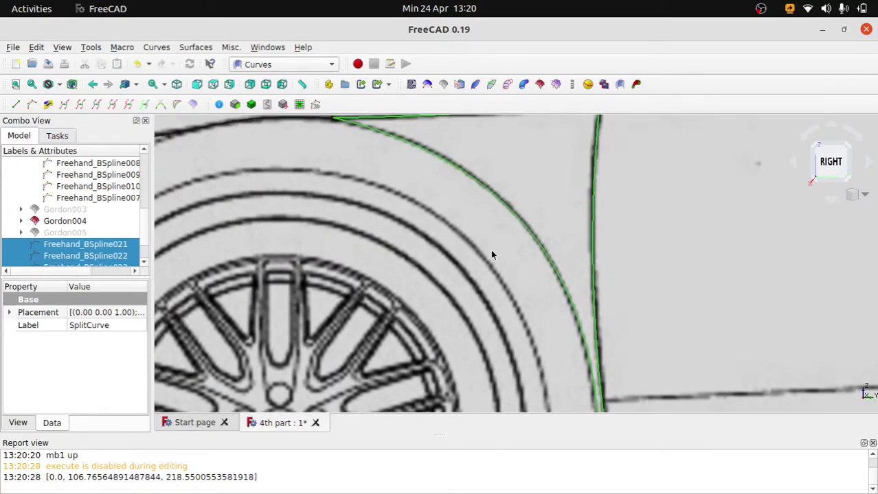
scroll(492, 255, "down", 3)
scroll(497, 234, "down", 1)
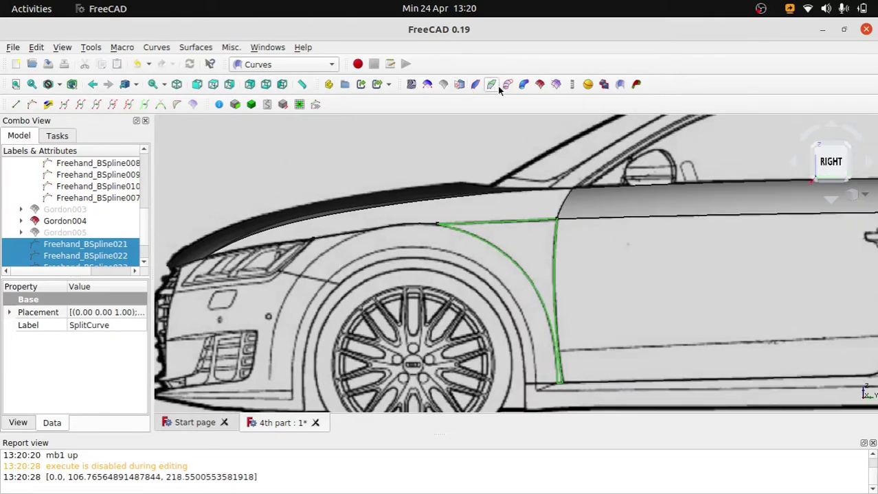
Build a Gordon surface, Gordon006, from the selected fender panel curves.
left_click(540, 84)
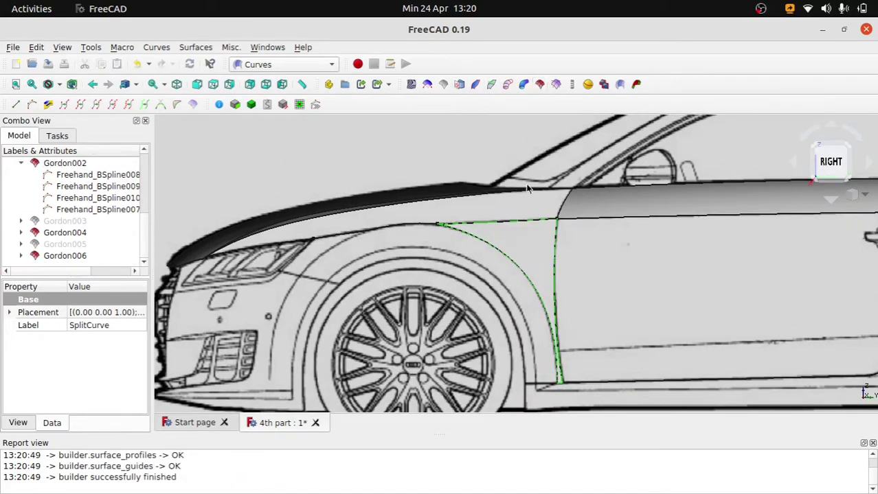
scroll(480, 275, "down", 2)
middle_click_drag(480, 275, 464, 283)
scroll(465, 284, "up", 5)
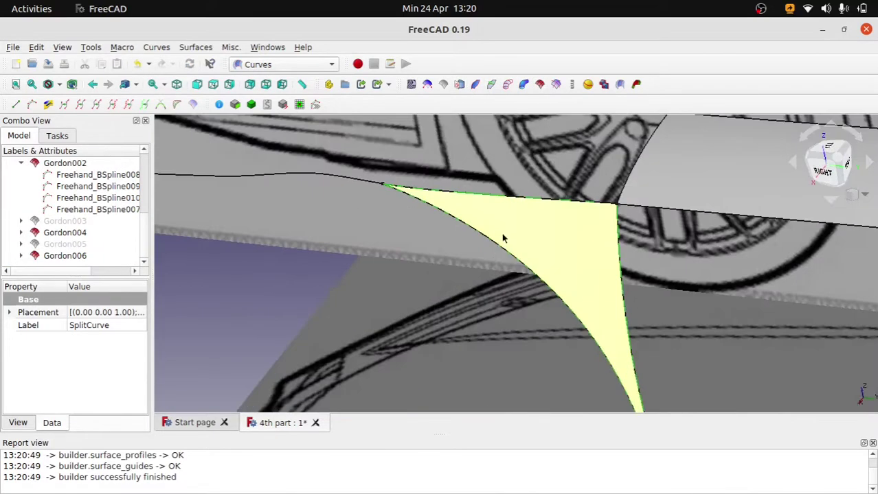
left_click(500, 173)
scroll(533, 193, "down", 5)
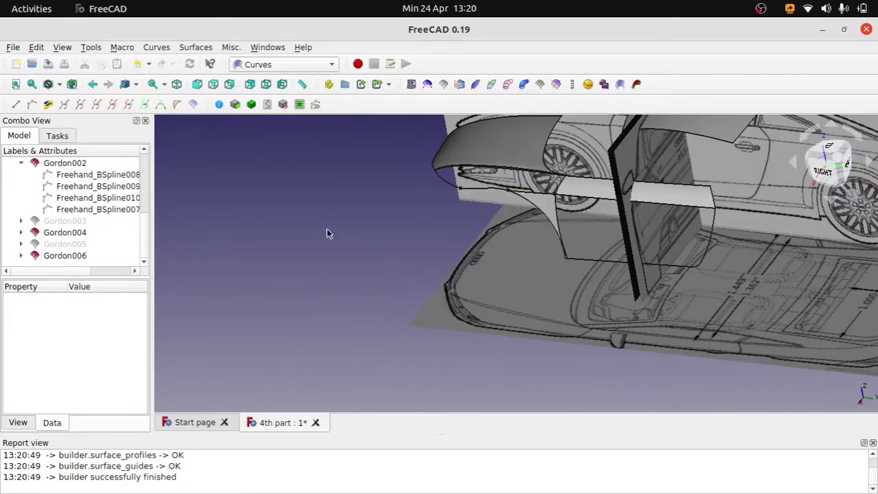
In the right side view, hide Gordon006 and select the freehand sill curve behind it.
left_click(826, 177)
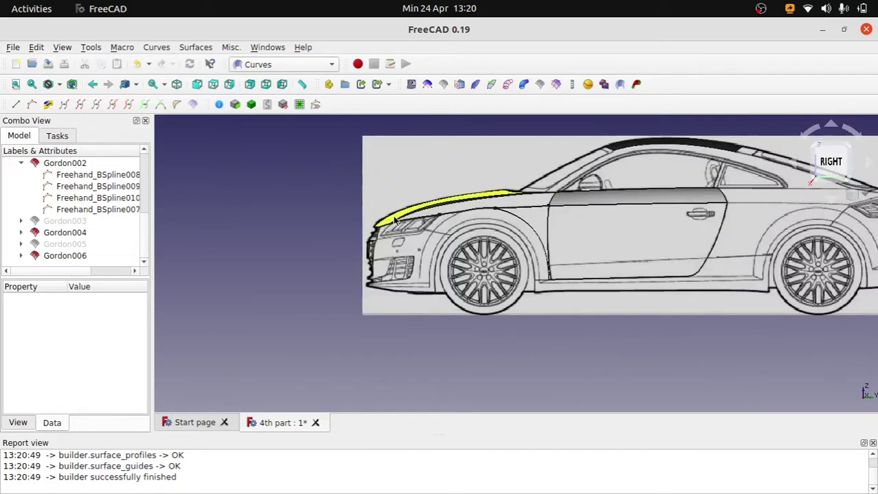
scroll(431, 227, "up", 4)
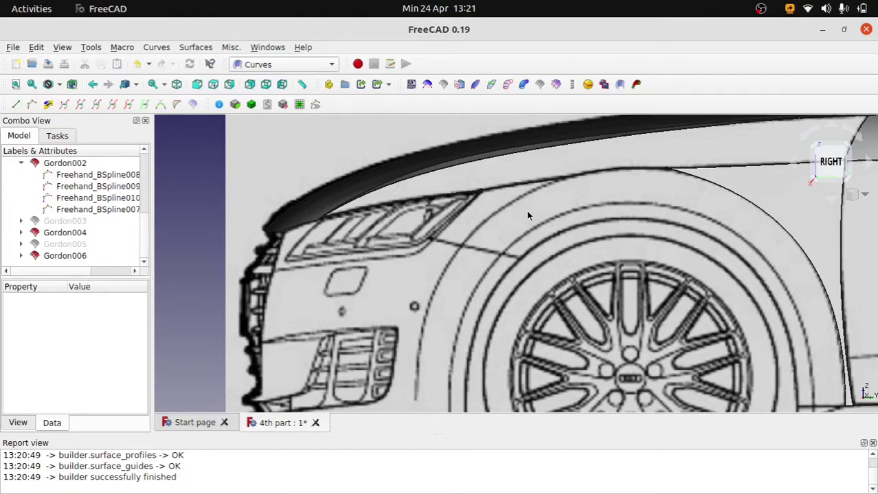
scroll(528, 216, "down", 3)
scroll(497, 248, "up", 3)
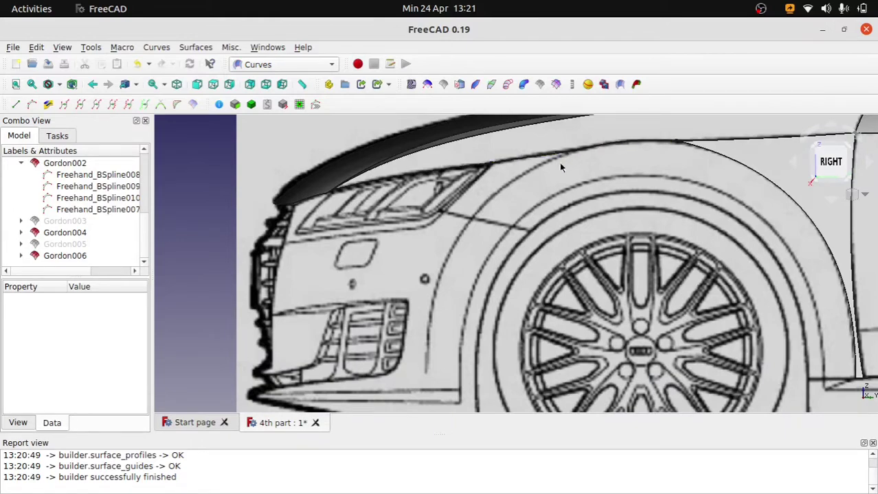
scroll(544, 189, "down", 3)
scroll(756, 346, "up", 5)
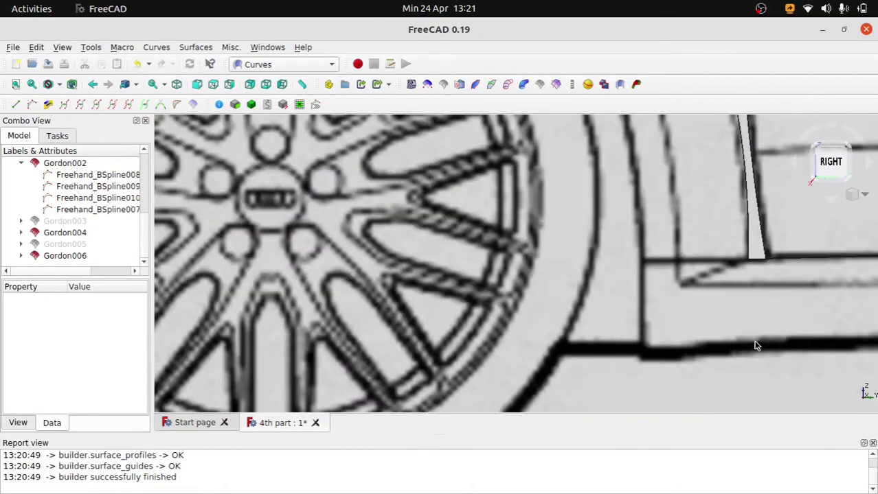
left_click(754, 255)
scroll(752, 250, "up", 3)
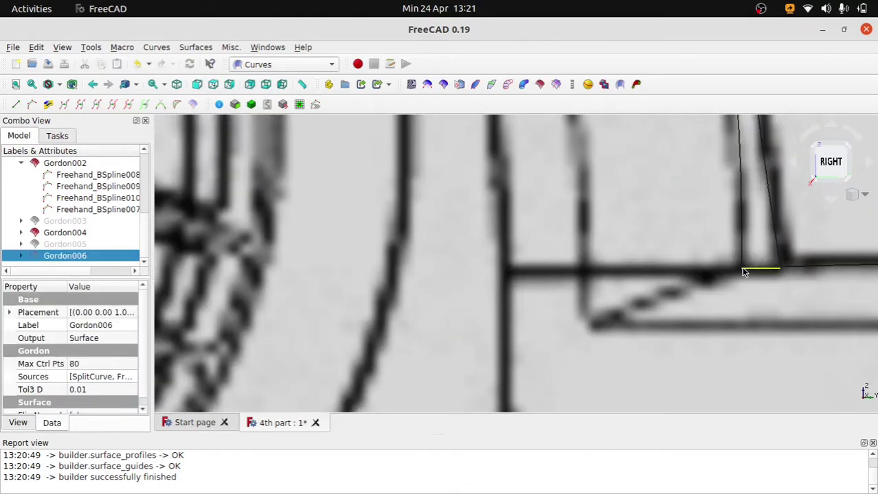
key("space")
left_click(717, 268)
scroll(700, 273, "down", 3)
scroll(700, 272, "down", 2)
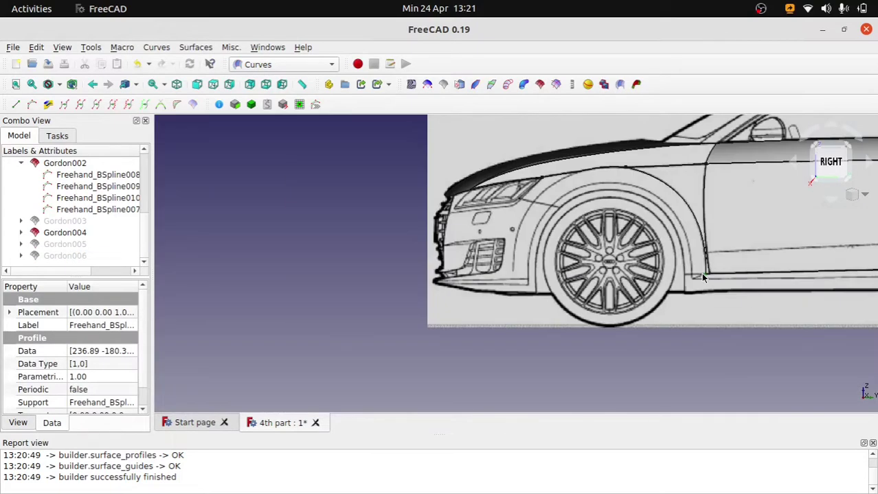
scroll(693, 279, "up", 3)
scroll(715, 279, "up", 3)
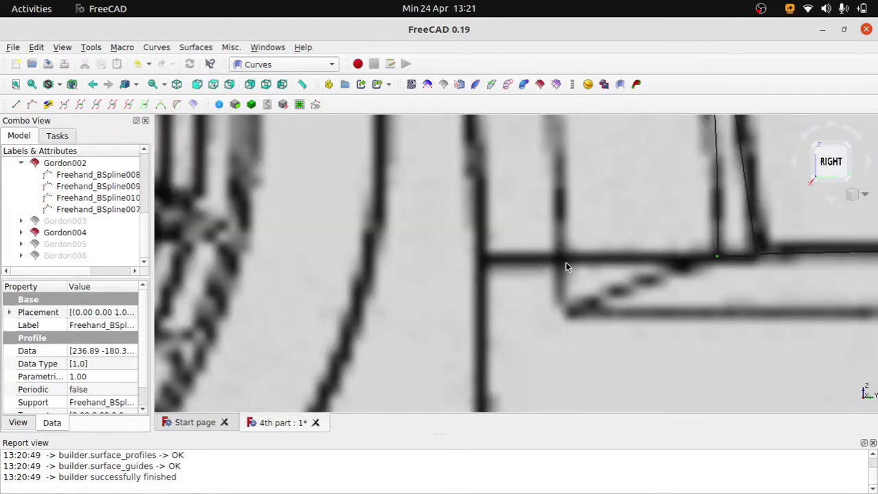
In Right view, drag the sill curve's end point onto the sill corner and bend the next pole.
left_click(32, 104)
scroll(512, 292, "up", 3)
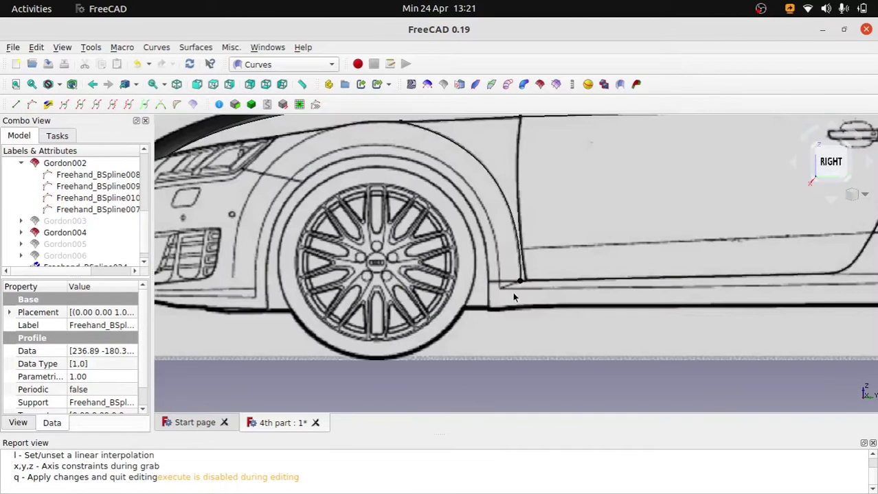
scroll(514, 289, "up", 3)
left_click_drag(470, 257, 464, 256)
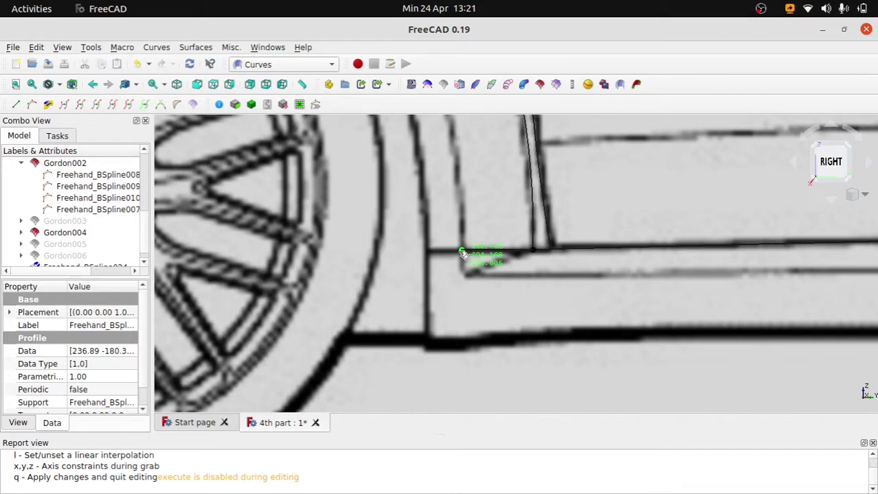
left_click_drag(463, 256, 459, 250)
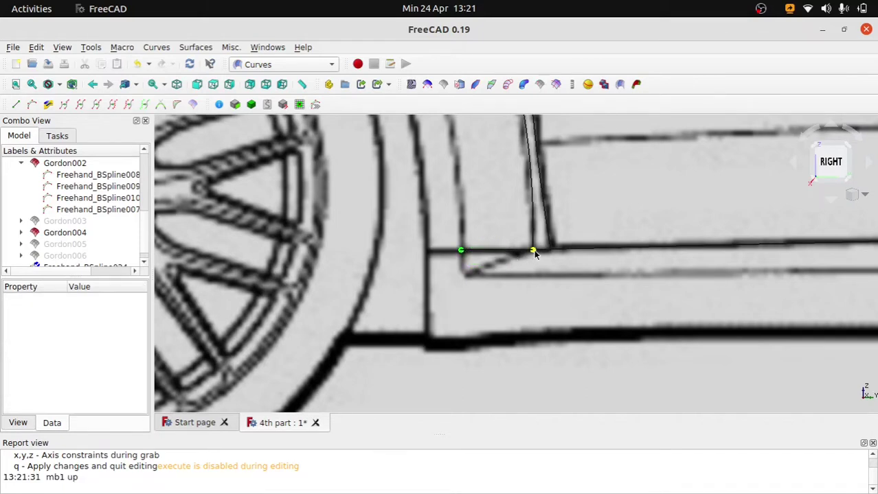
left_click_drag(534, 251, 506, 276)
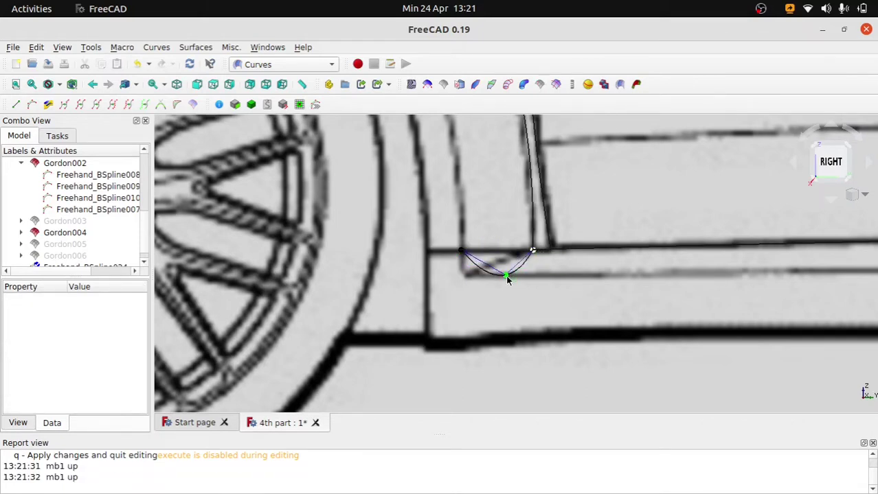
scroll(506, 275, "down", 2)
scroll(486, 263, "down", 3)
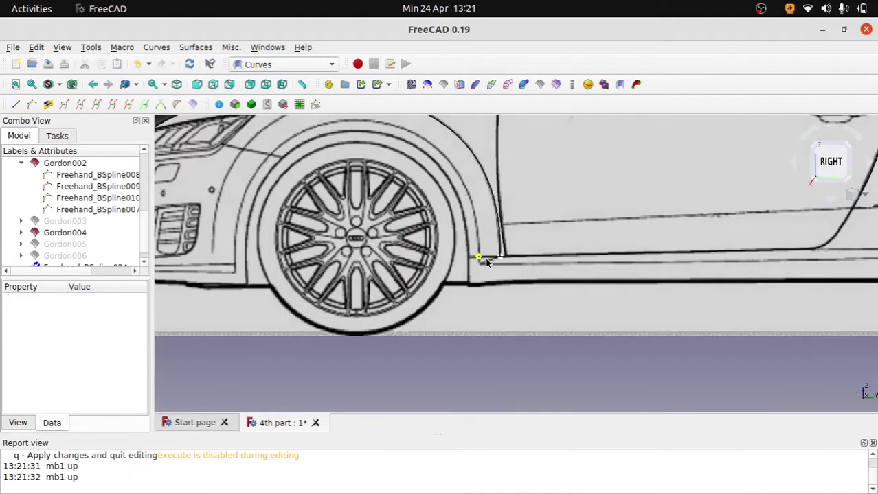
In Top view, move the sill point onto the body outline.
key("2")
scroll(809, 309, "up", 3)
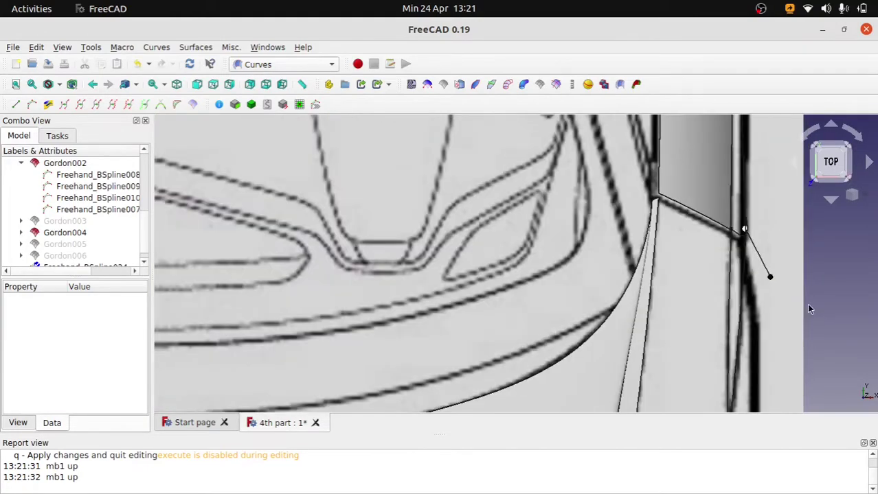
left_click(772, 279)
left_click_drag(774, 280, 751, 281)
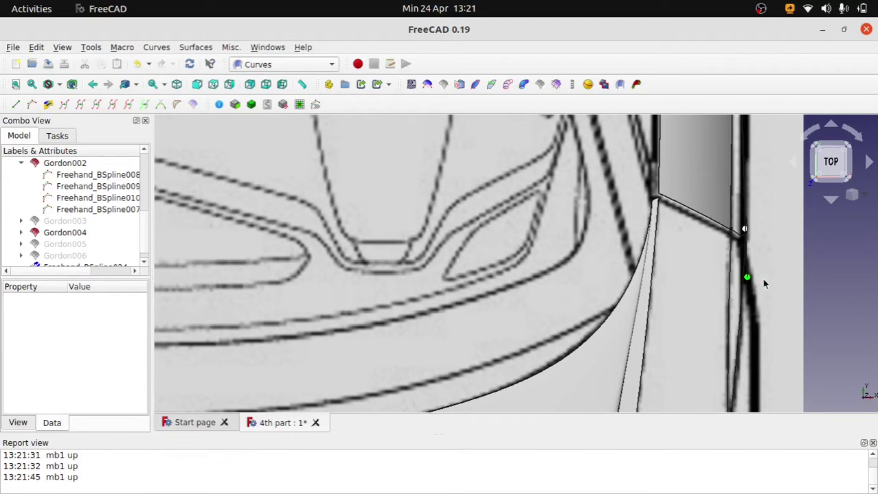
scroll(781, 282, "down", 3)
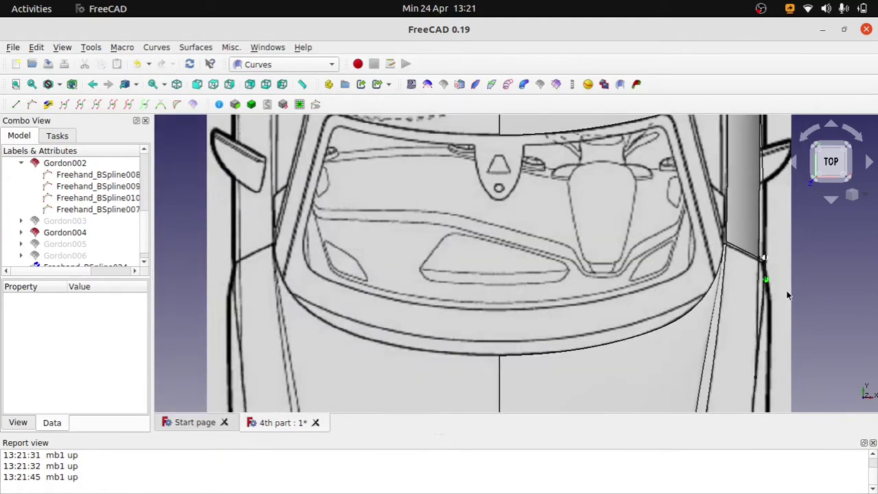
Return to the right side view and select the finished sill curve.
key("3")
scroll(560, 287, "up", 2)
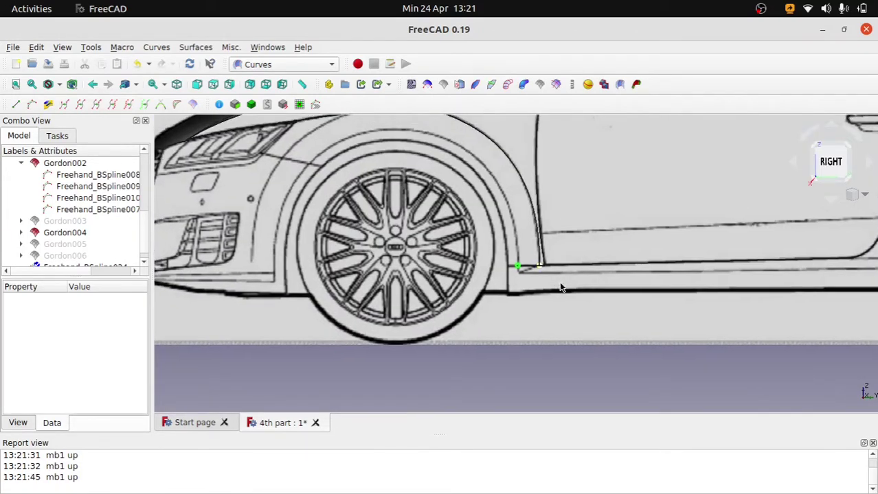
scroll(576, 298, "up", 2)
scroll(574, 302, "up", 2)
scroll(574, 301, "down", 2)
scroll(560, 300, "down", 2)
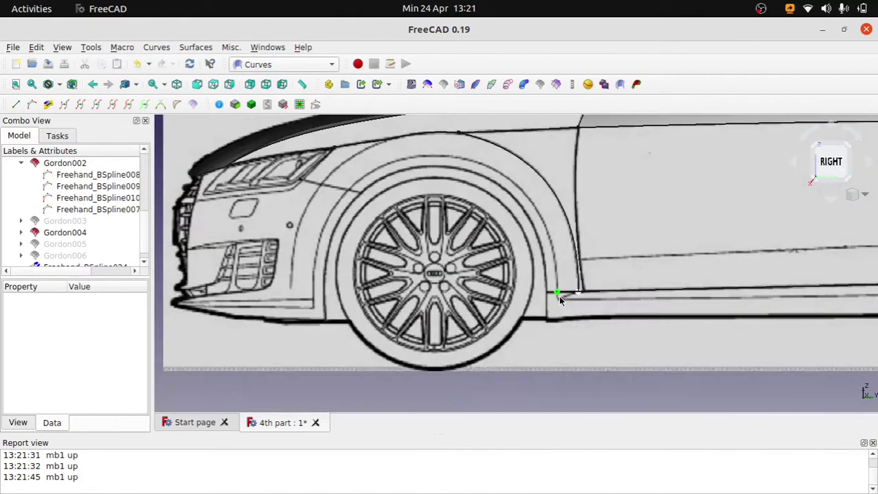
scroll(559, 299, "up", 2)
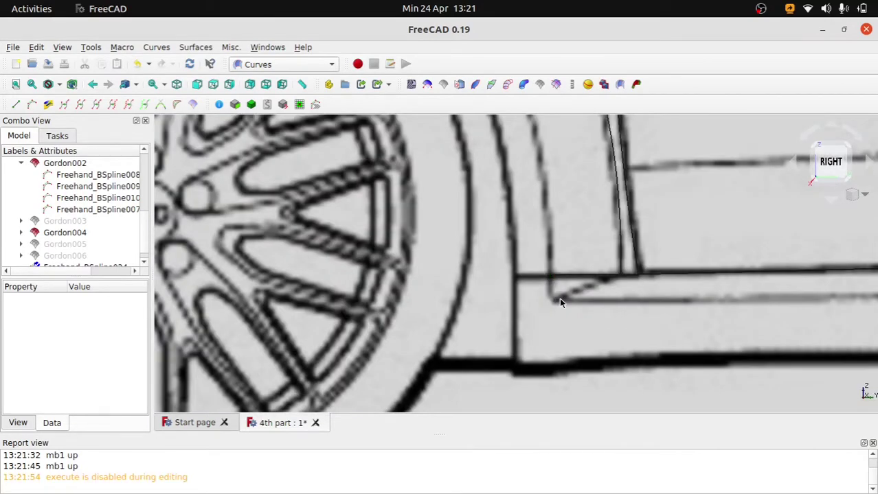
scroll(552, 274, "up", 2)
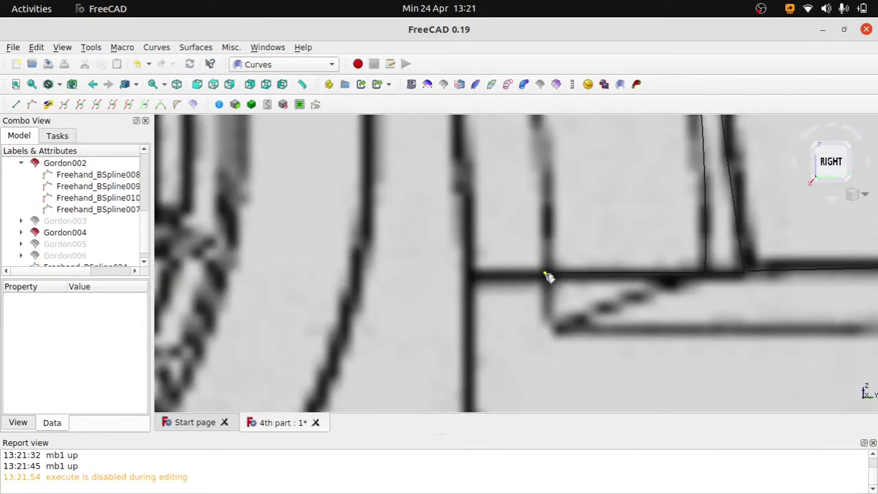
left_click(545, 276)
scroll(557, 302, "down", 2)
scroll(558, 307, "down", 2)
scroll(558, 307, "down", 3)
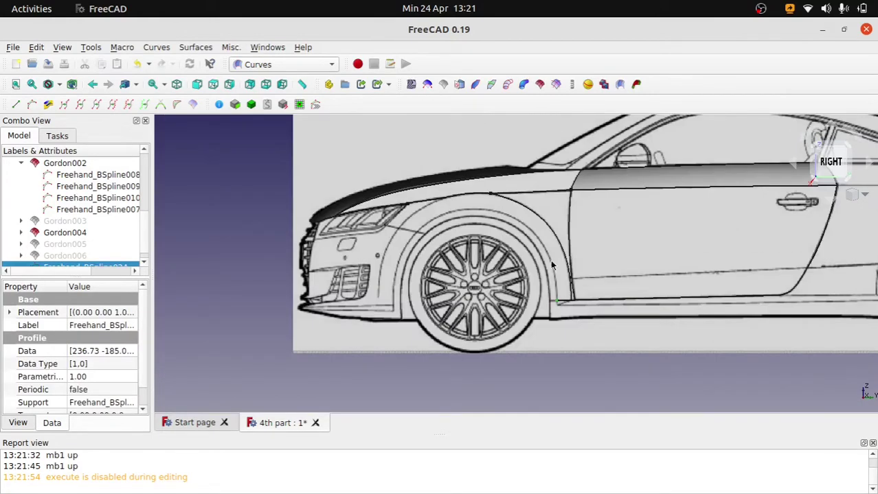
Draw a freehand curve from the sill corner to the wheel-arch front, pulling a pole up onto the arch.
left_click(31, 104)
scroll(479, 272, "up", 5)
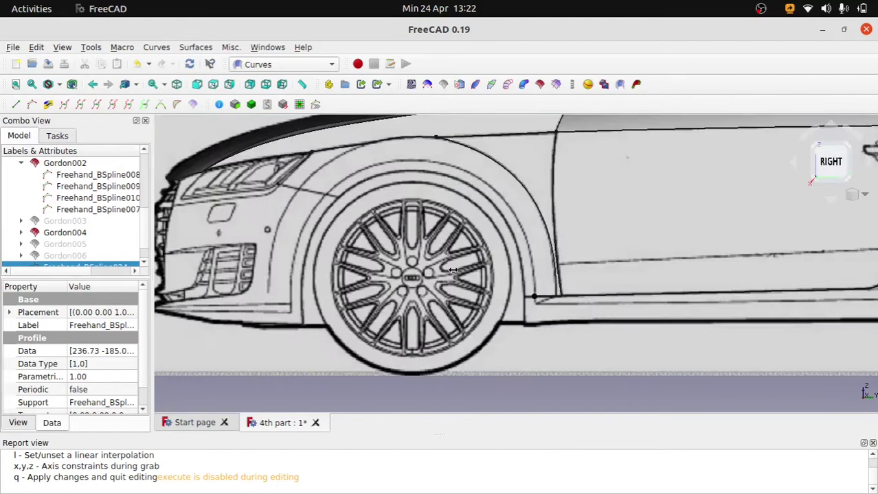
left_click(534, 298)
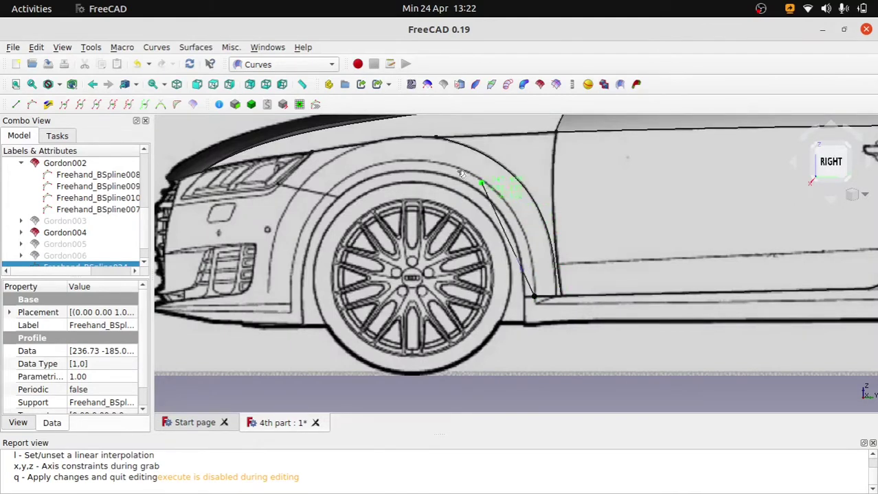
left_click(327, 198)
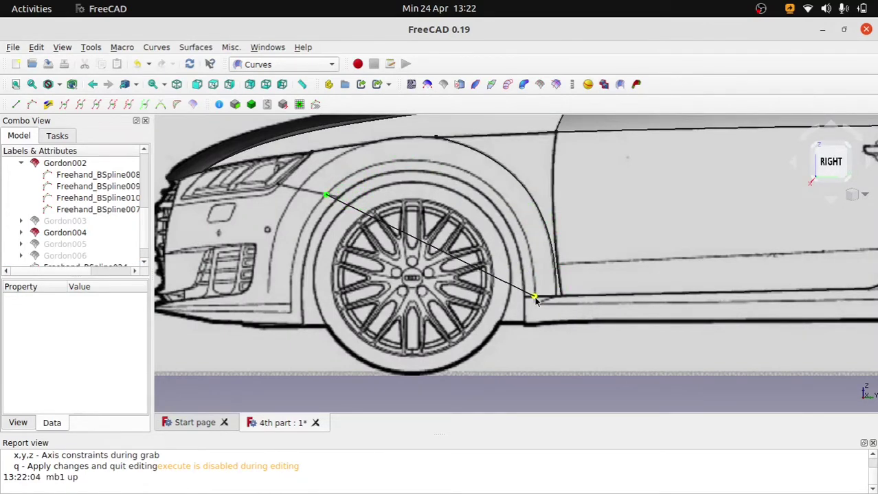
mouse_move(536, 300)
left_mouse_down()
mouse_move(526, 217)
mouse_move(506, 188)
mouse_move(473, 169)
mouse_move(445, 169)
mouse_move(514, 194)
mouse_move(508, 206)
left_mouse_up()
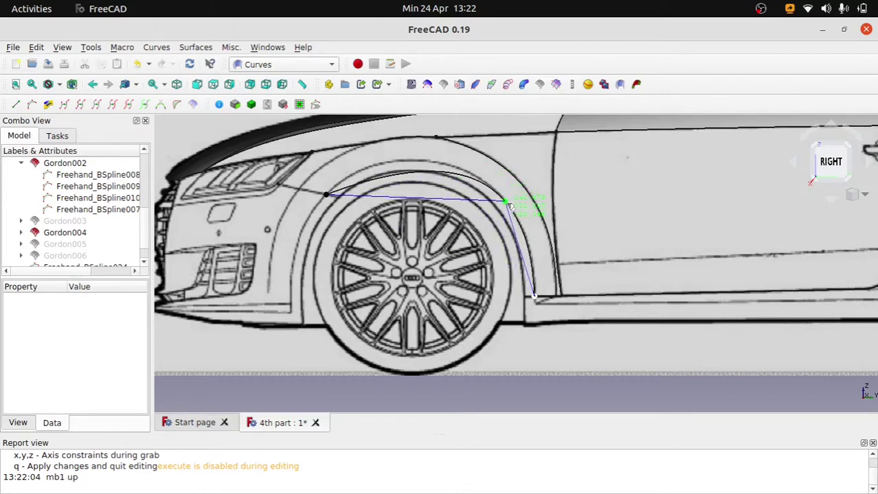
left_click(507, 204)
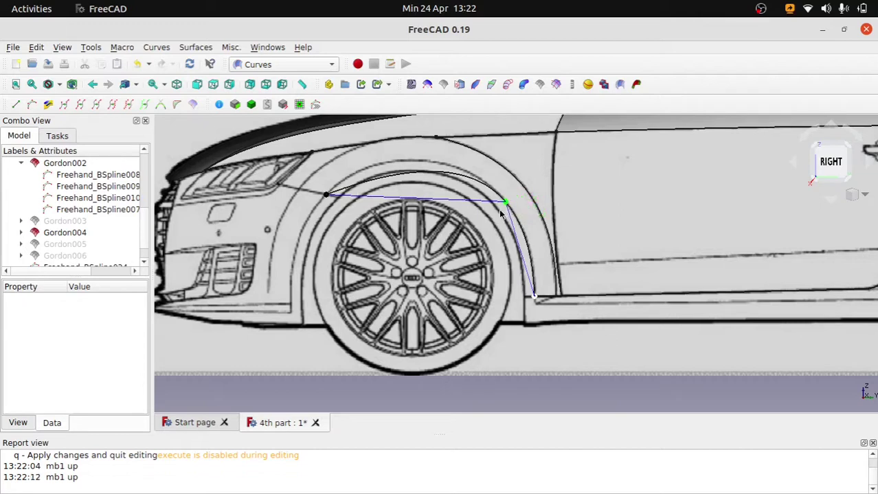
Insert a control point on the arch's top segment, raise it onto the outline, and nudge the lower-right point.
left_click(429, 202)
key("i")
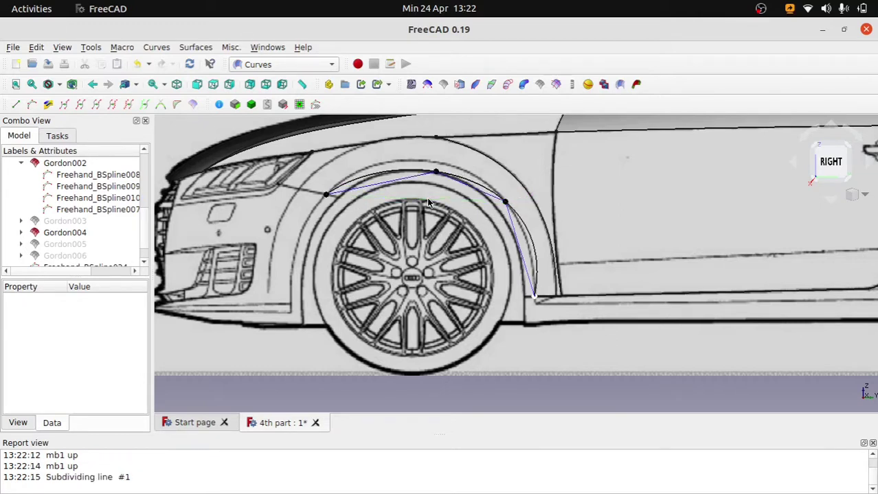
scroll(436, 178, "up", 2)
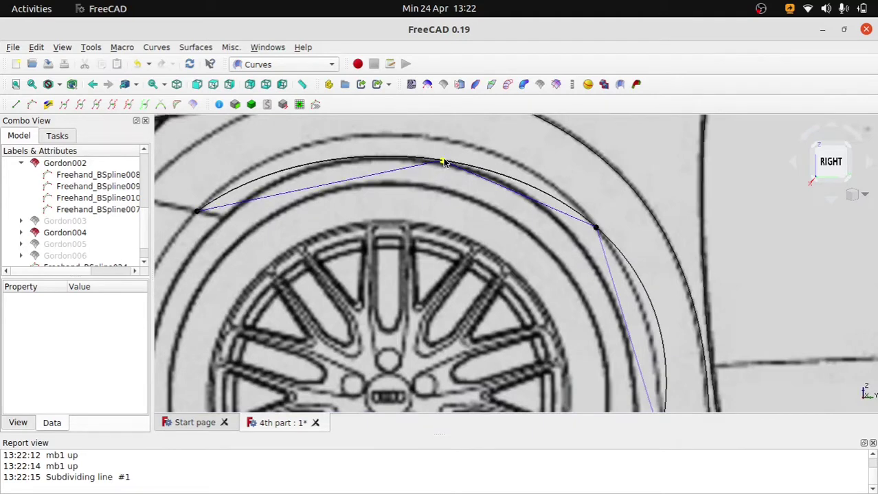
left_click_drag(443, 162, 441, 141)
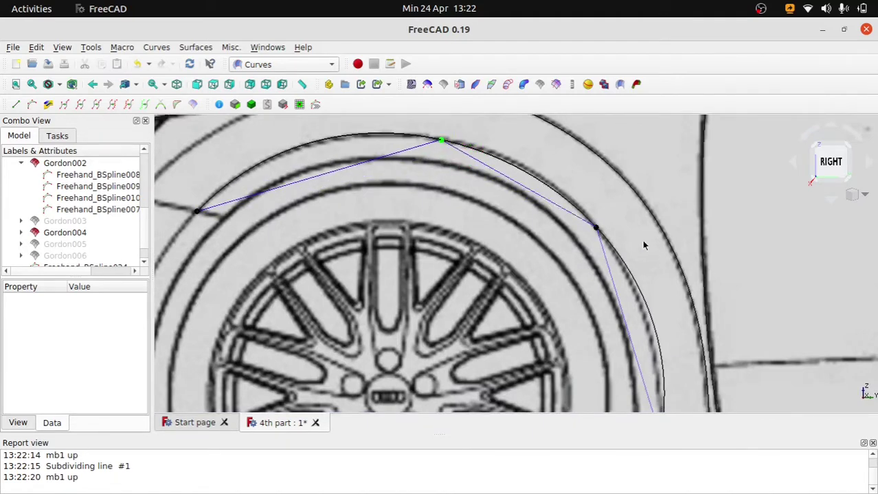
left_click(602, 229)
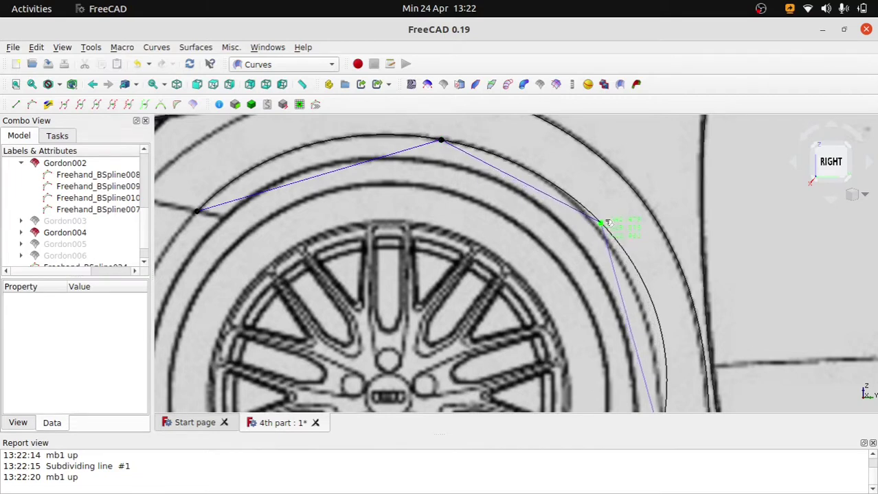
left_click_drag(608, 227, 604, 220)
Add a control point on the lower arch segment, pull it onto the arch line, and refine the upper point.
left_click(623, 321)
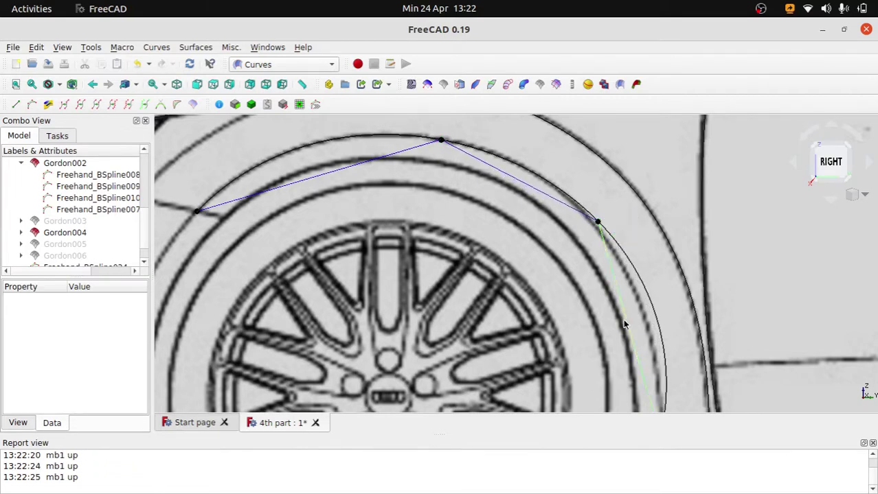
key("i")
left_click(657, 317)
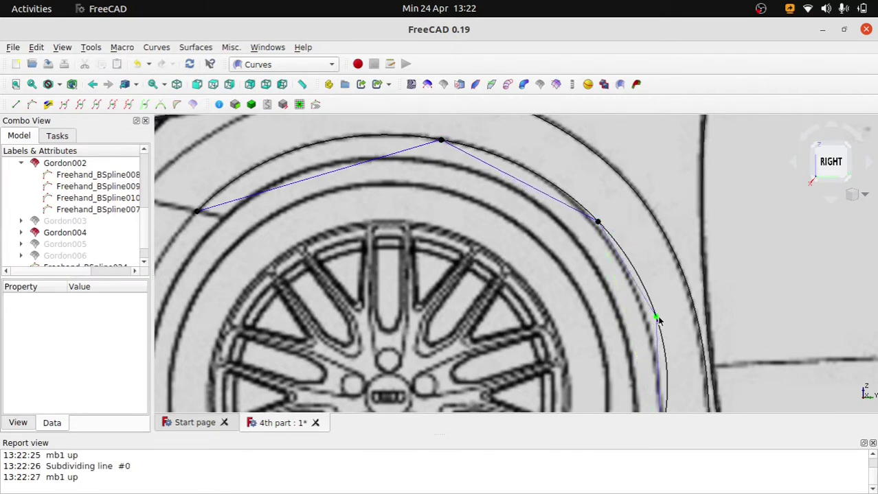
left_click_drag(658, 318, 645, 320)
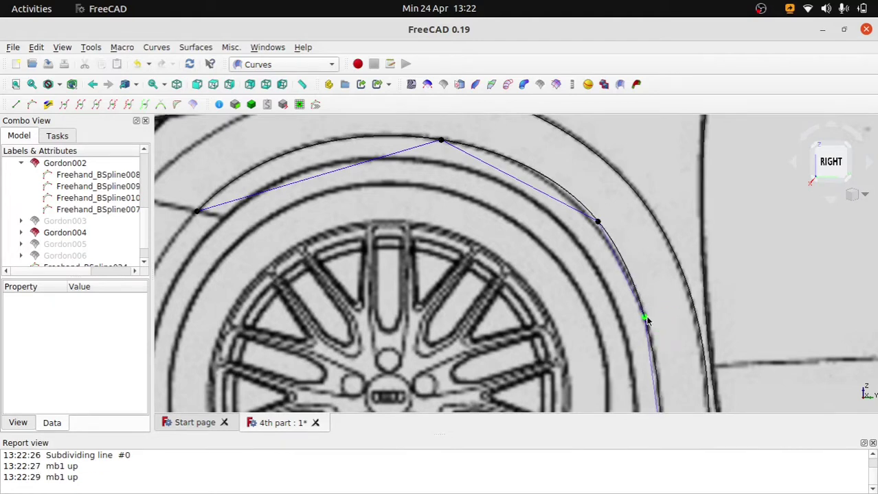
left_click_drag(598, 221, 594, 224)
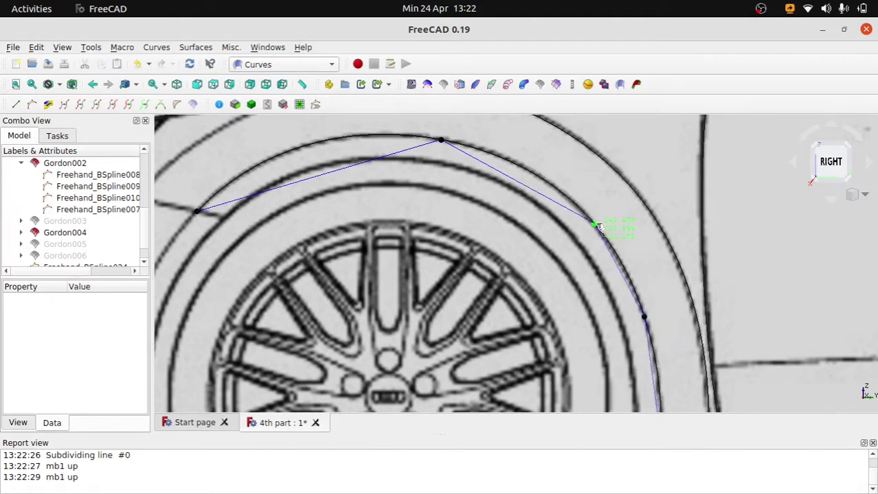
scroll(603, 230, "down", 3)
scroll(359, 200, "up", 3)
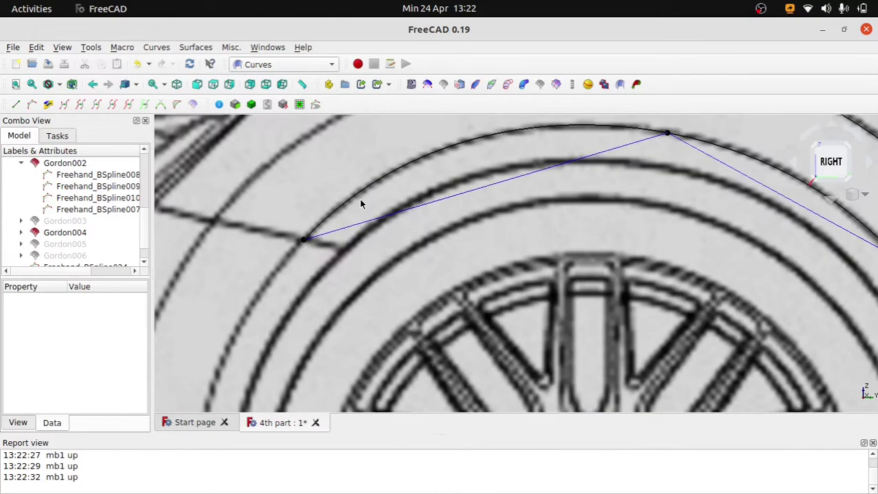
scroll(359, 199, "down", 2)
scroll(413, 202, "down", 3)
scroll(516, 278, "up", 3)
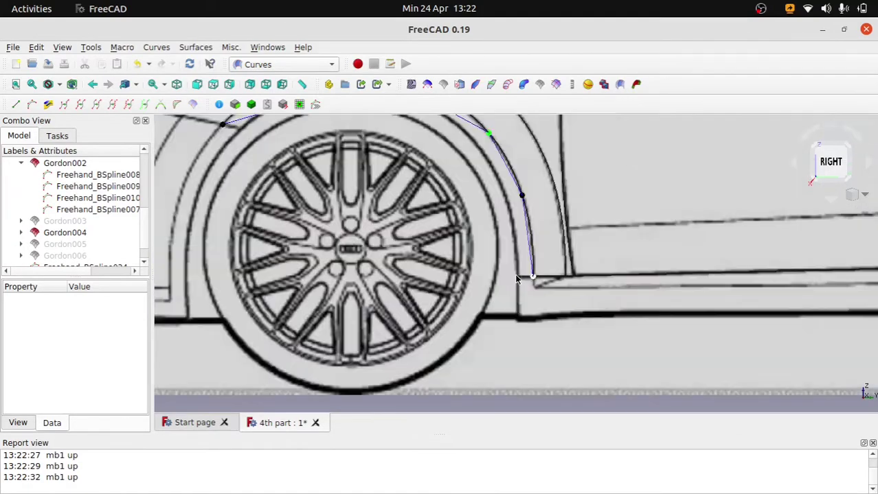
In top view, move the curve's lower endpoint and upper point onto the thick body outline.
scroll(460, 260, "down", 3)
key("2")
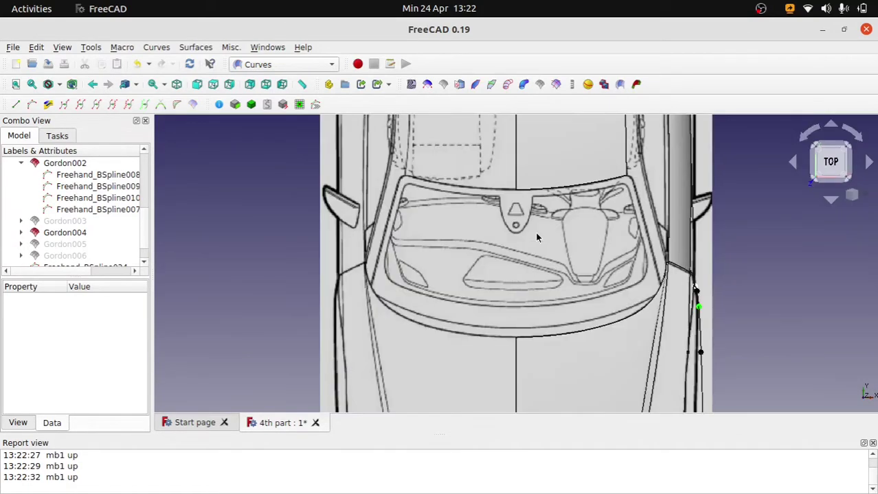
scroll(553, 265, "down", 3)
scroll(612, 302, "up", 1)
scroll(642, 326, "up", 3)
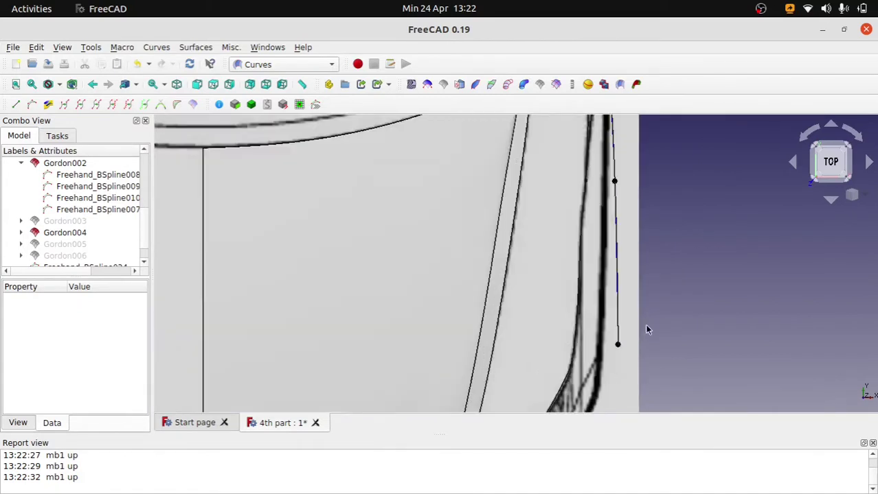
mouse_move(638, 340)
middle_mouse_down()
mouse_move(632, 276)
mouse_move(620, 271)
middle_mouse_up()
left_click(616, 274)
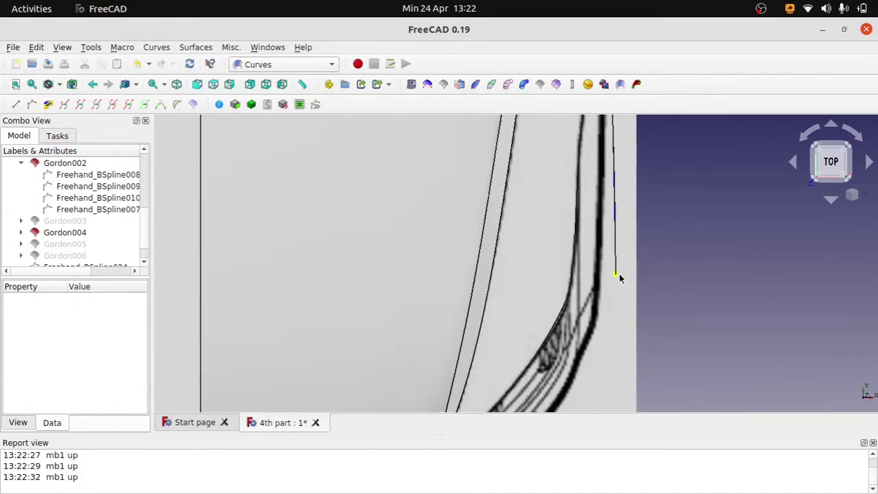
left_click_drag(619, 278, 607, 276)
scroll(608, 274, "down", 3)
scroll(616, 201, "up", 3)
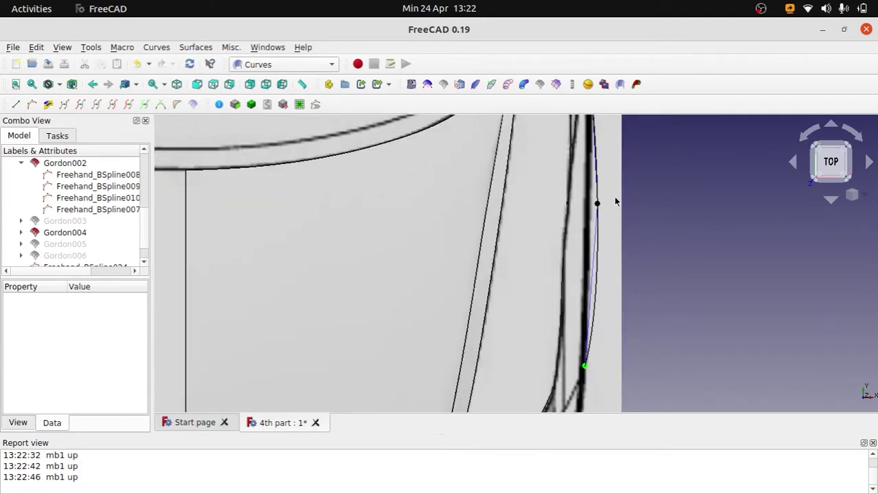
left_click(598, 204)
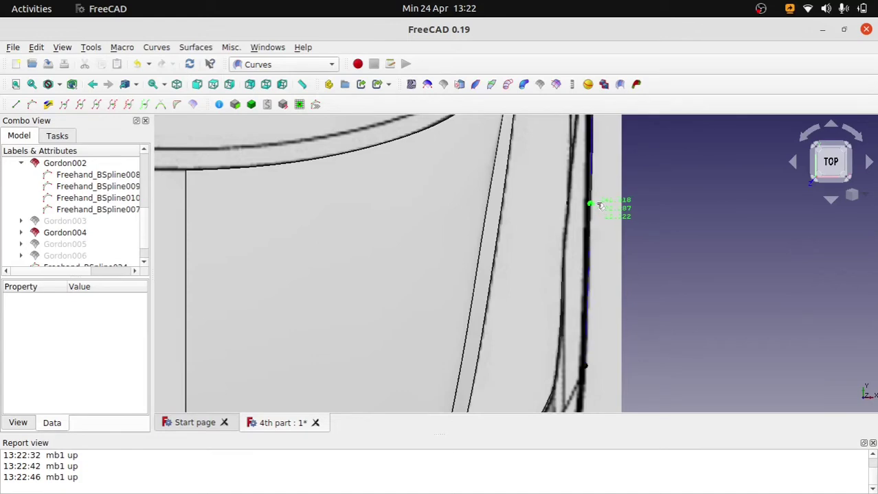
left_click_drag(605, 206, 603, 209)
Return the view to the side of the car.
scroll(611, 212, "down", 3)
scroll(611, 213, "down", 3)
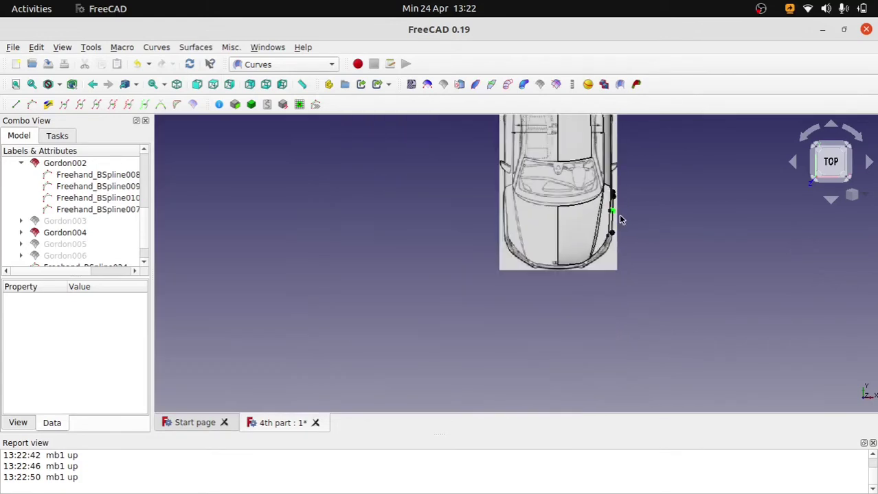
middle_click_drag(617, 241, 837, 177)
left_click(836, 177)
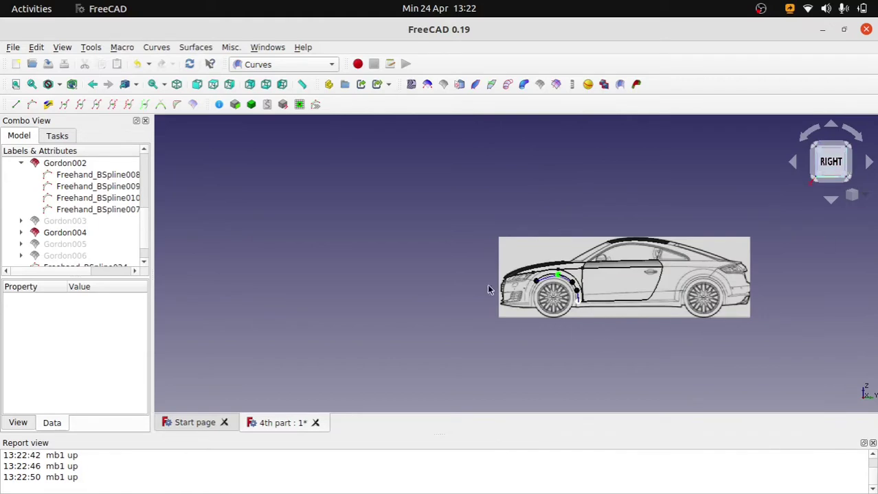
scroll(515, 275, "up", 5)
scroll(651, 320, "up", 2)
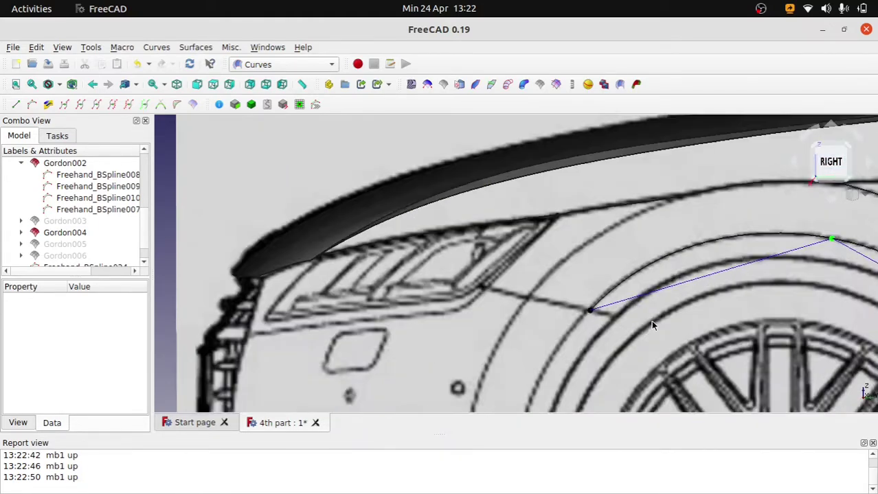
scroll(651, 320, "up", 2)
scroll(597, 319, "down", 3)
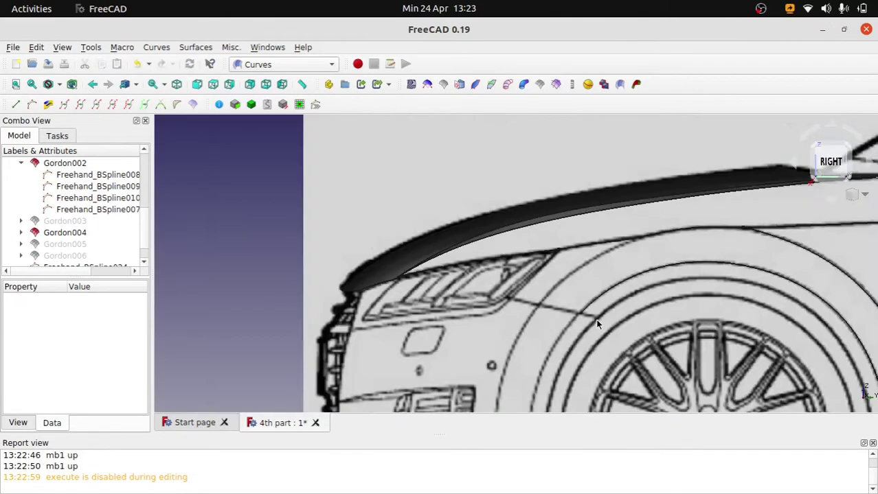
scroll(687, 316, "down", 3)
Select the finished wheel-arch spline Freehand_BSpline025 and close the Report view panel.
left_click(711, 310)
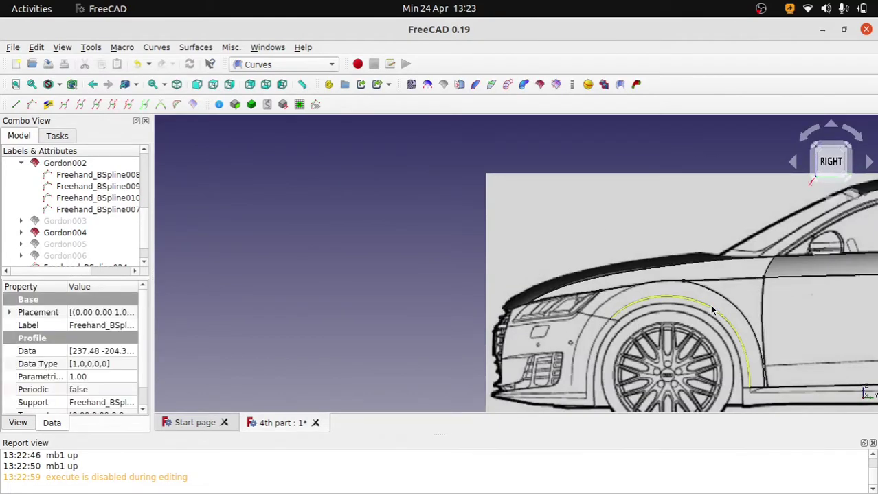
scroll(659, 308, "up", 3)
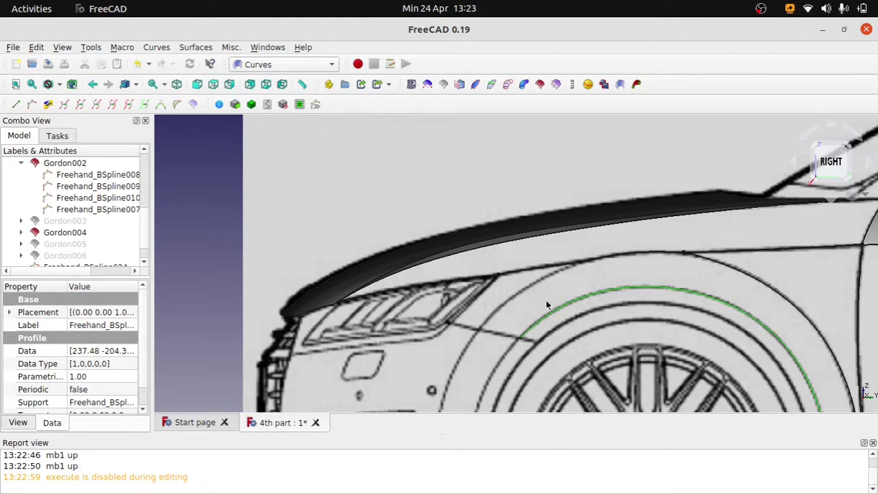
left_click(872, 443)
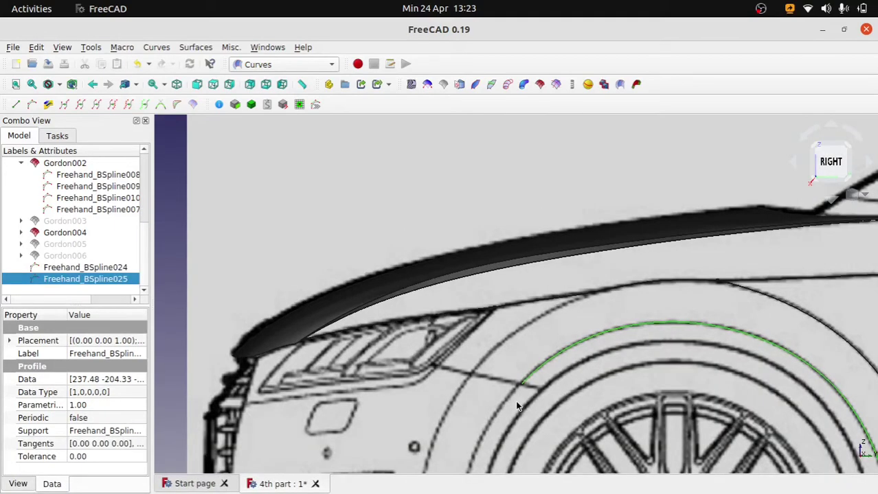
scroll(515, 401, "up", 3)
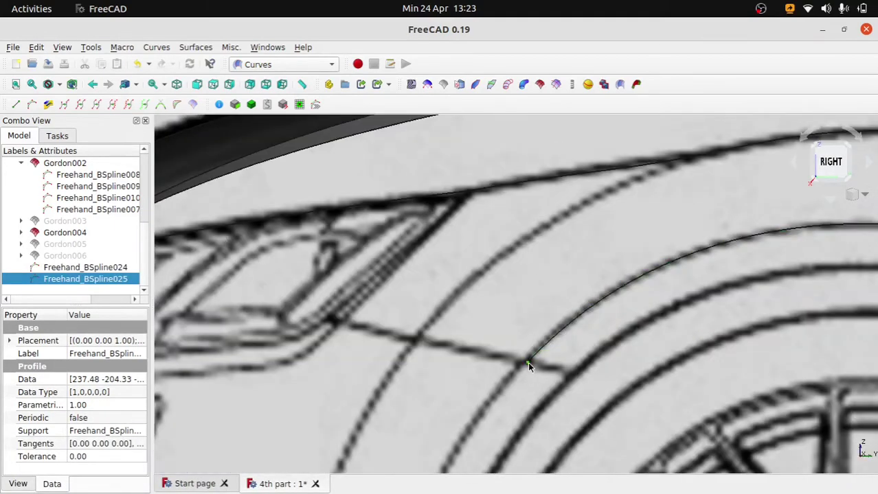
scroll(527, 362, "down", 5)
scroll(574, 393, "up", 2)
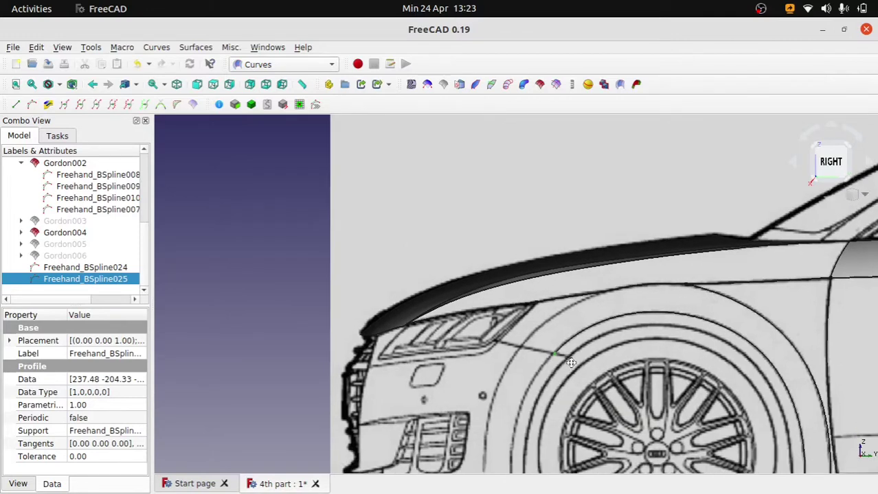
scroll(538, 315, "up", 2)
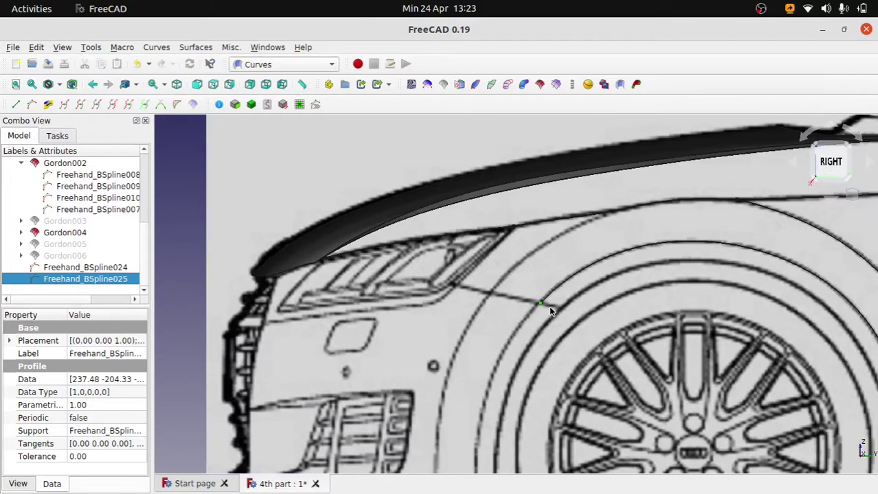
Start a new freehand curve and, in top view, place its first two points along the fender edge.
left_click(32, 105)
scroll(378, 228, "up", 4)
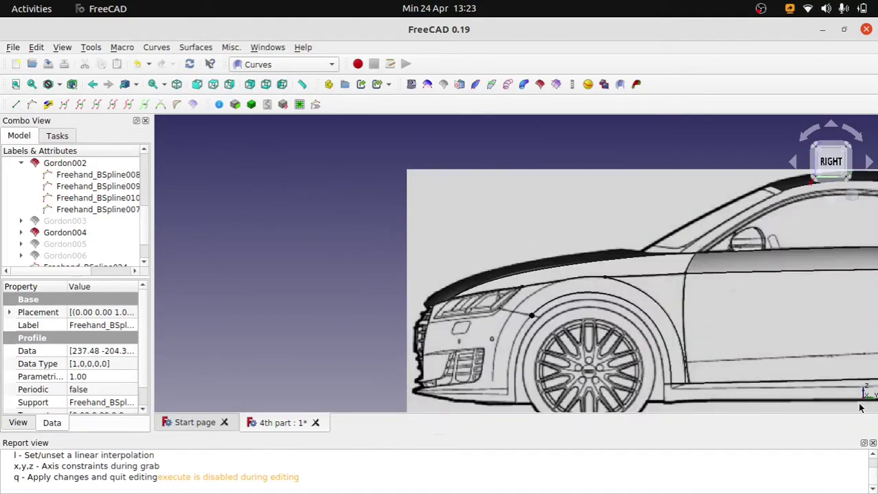
left_click(872, 444)
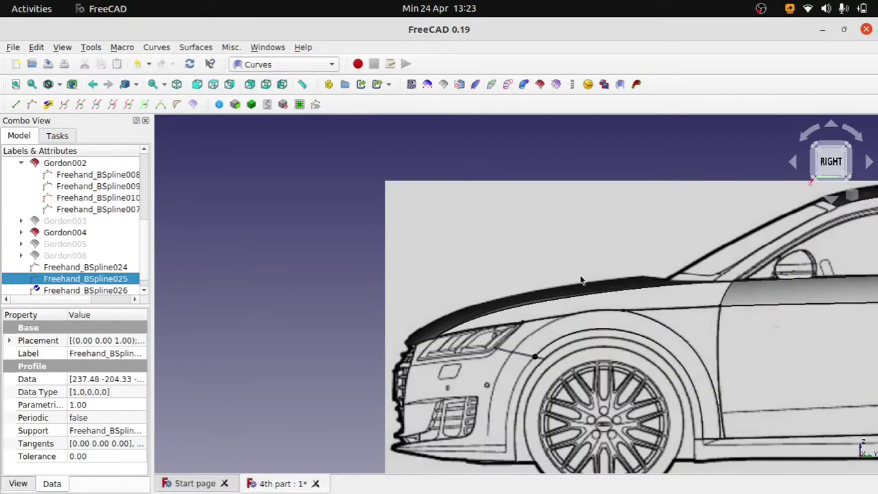
middle_click_drag(579, 280, 528, 236)
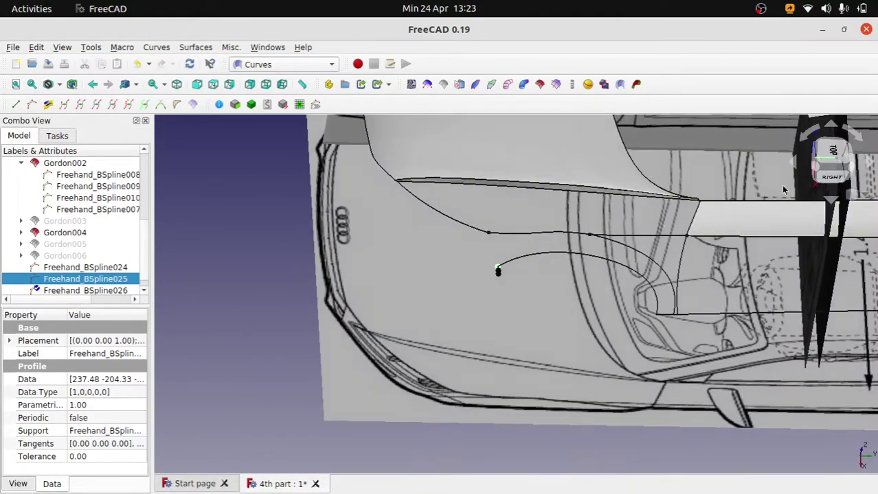
key("2")
scroll(509, 337, "up", 5)
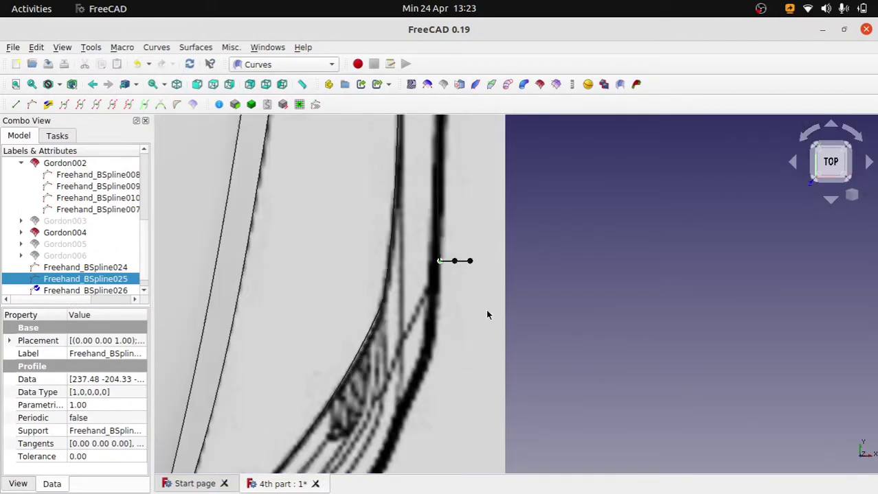
left_click(454, 261)
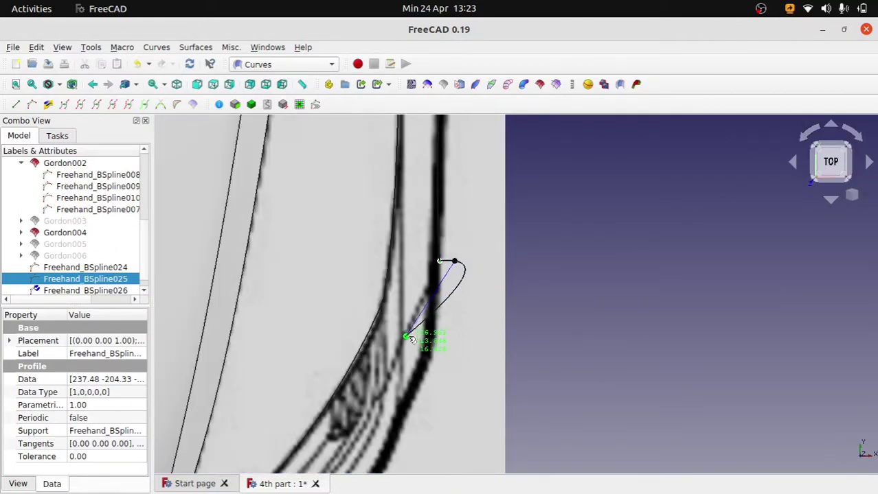
left_click(406, 338)
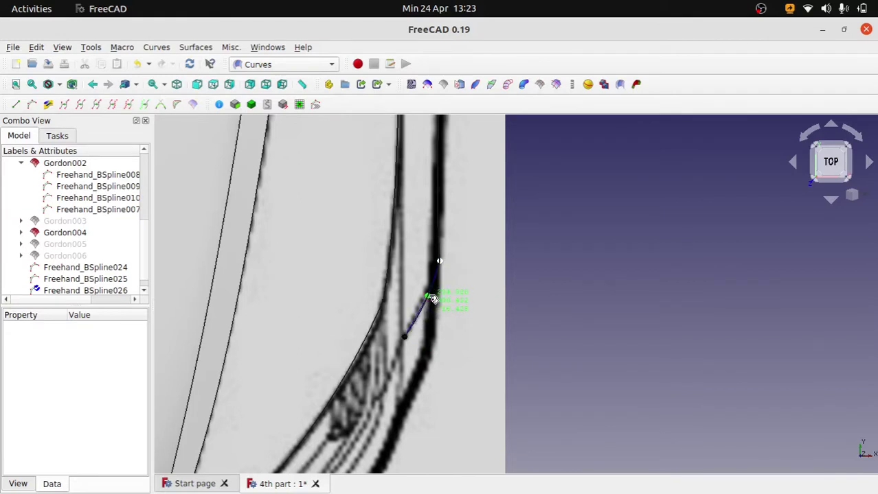
In side view, lift the curve's end onto the arch line and raise its middle point to straighten it.
scroll(504, 272, "down", 2)
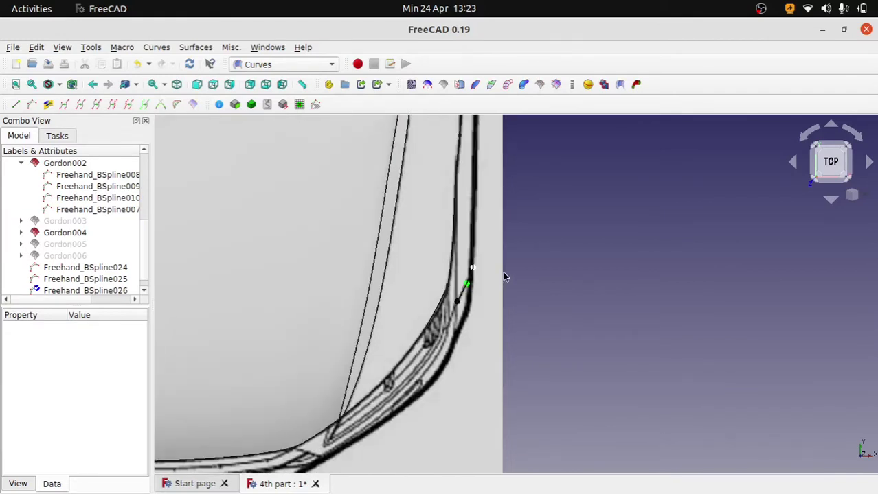
mouse_move(513, 283)
middle_mouse_down()
mouse_move(441, 311)
mouse_move(457, 305)
middle_mouse_up()
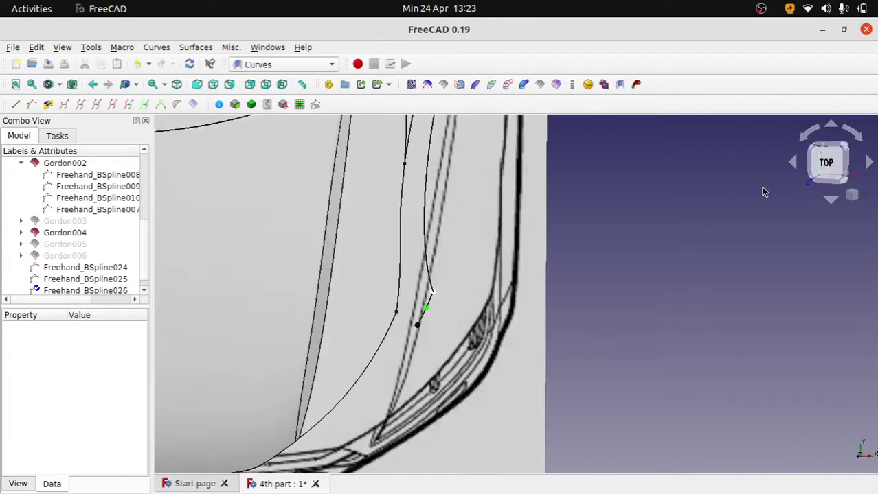
key("3")
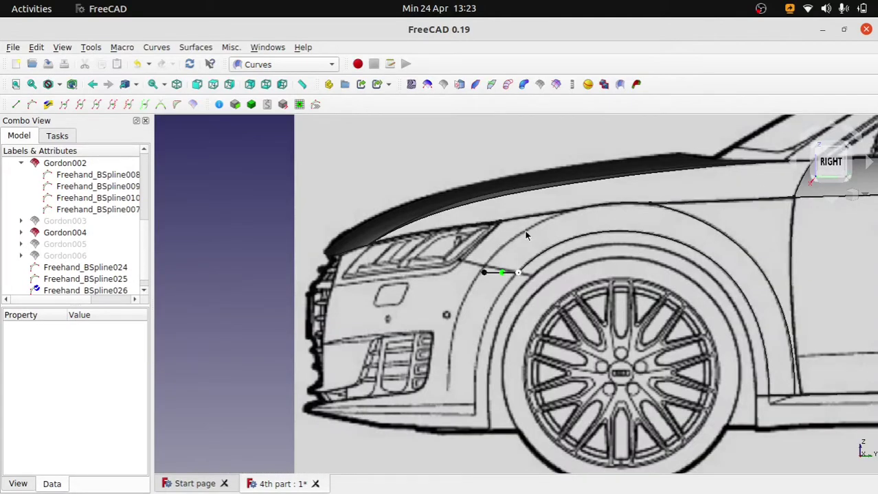
scroll(463, 277, "up", 3)
left_click_drag(508, 276, 510, 261)
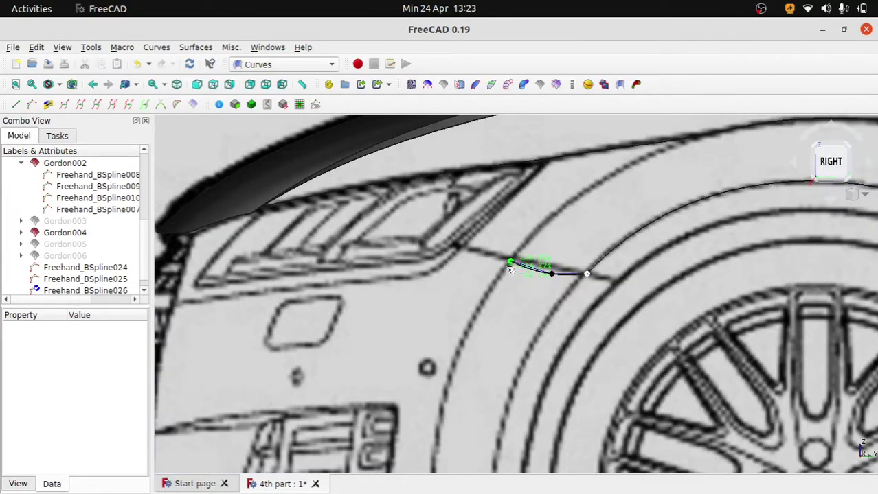
left_click(552, 283)
left_click(554, 277)
left_click_drag(555, 277, 553, 274)
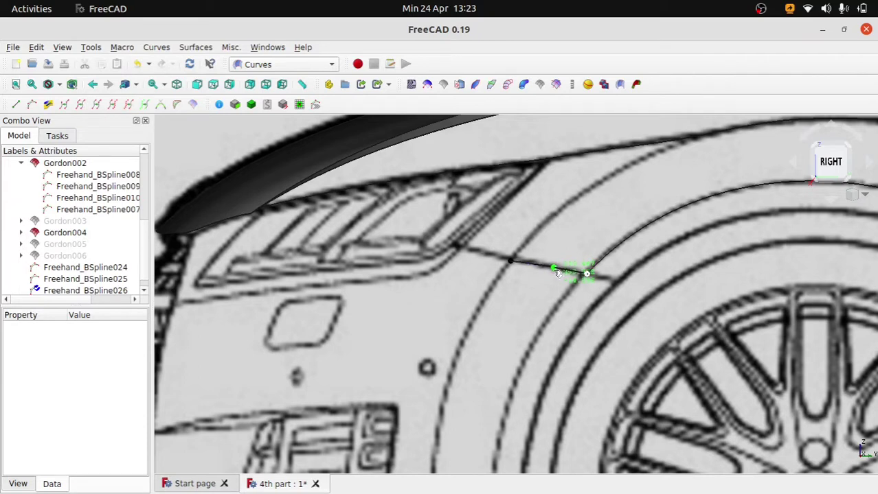
left_click(511, 261)
Finish editing the curve and select the crease-line segment near the headlight.
scroll(528, 281, "down", 4)
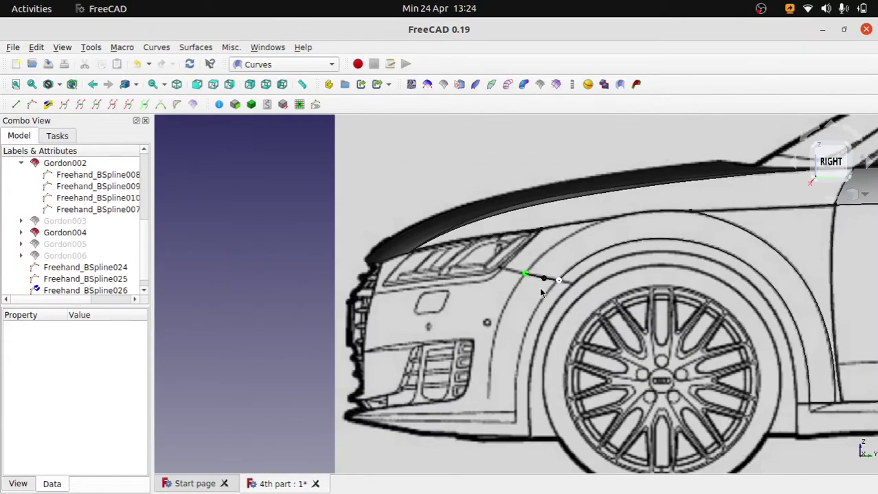
key("q")
scroll(536, 245, "up", 2)
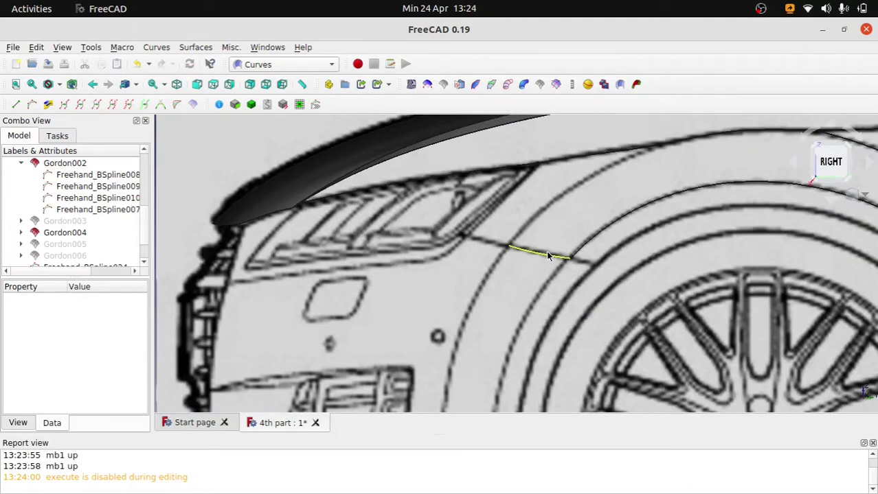
left_click(545, 250)
scroll(575, 270, "down", 3)
scroll(535, 268, "up", 3)
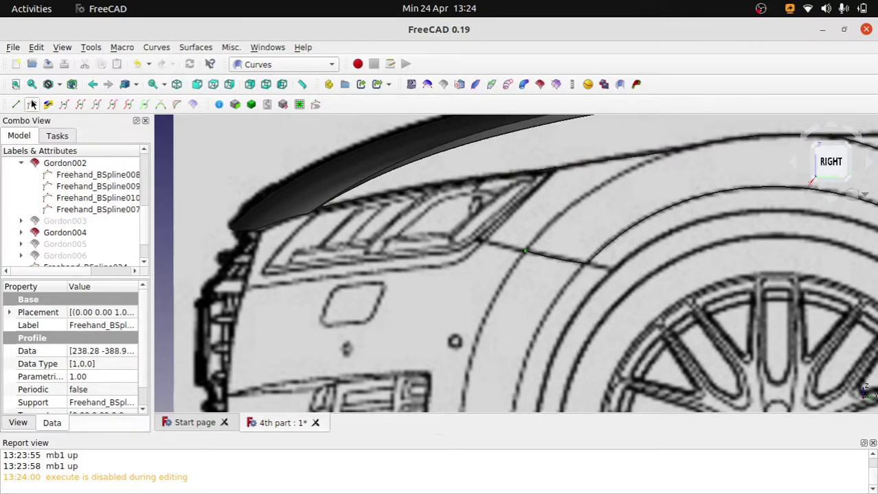
Edit Freehand_BSpline026, pulling its end pole up, adding a middle pole, and placing the end on the upper body line.
key("v")
key("f")
scroll(393, 238, "up", 5)
scroll(439, 259, "up", 5)
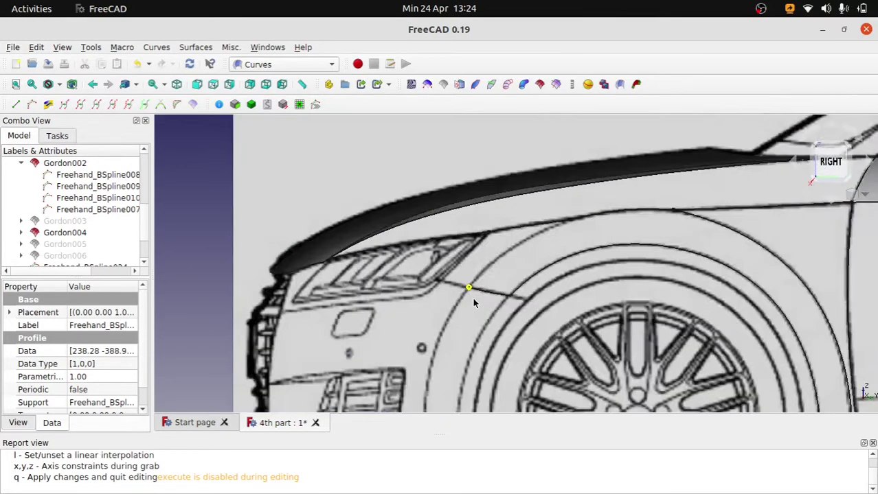
scroll(472, 297, "up", 5)
left_click_drag(476, 246, 602, 134)
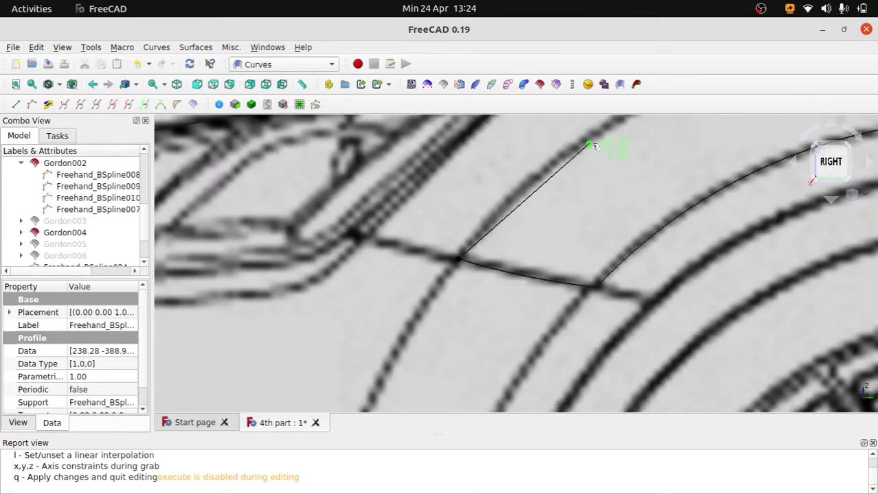
scroll(591, 158, "down", 3)
scroll(583, 184, "down", 3)
scroll(529, 274, "down", 1)
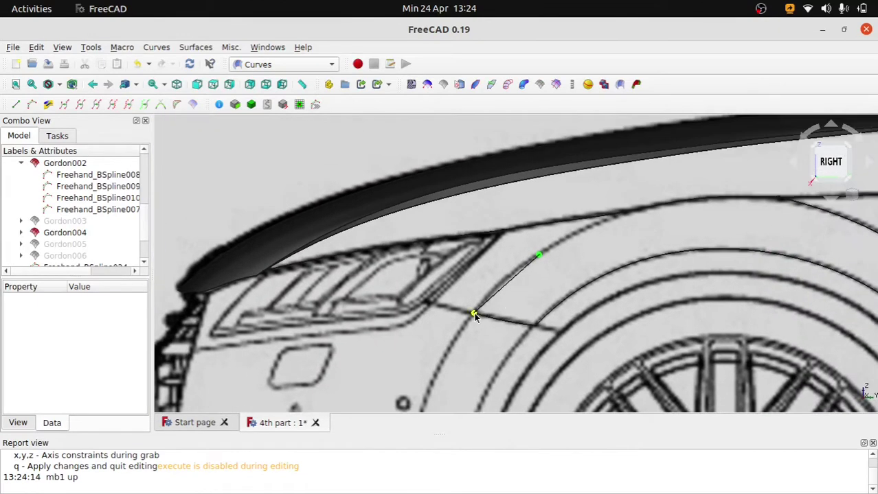
left_click_drag(475, 310, 520, 273)
left_click(516, 269)
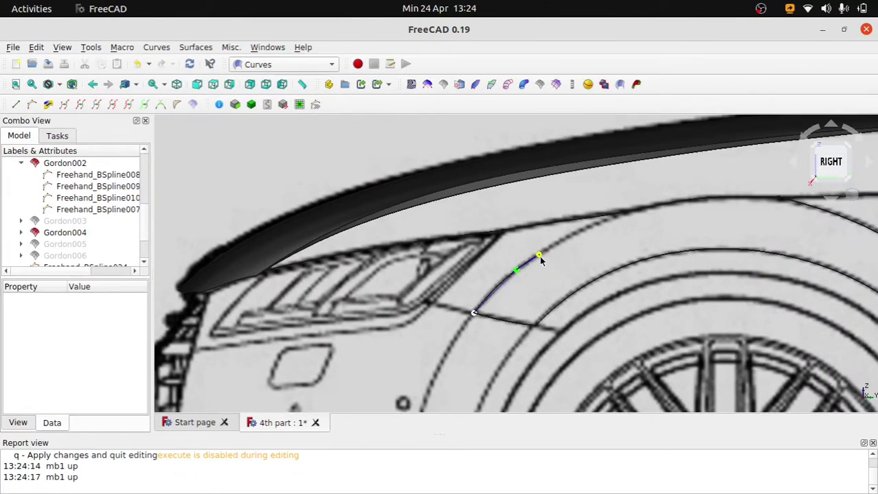
left_click(602, 221)
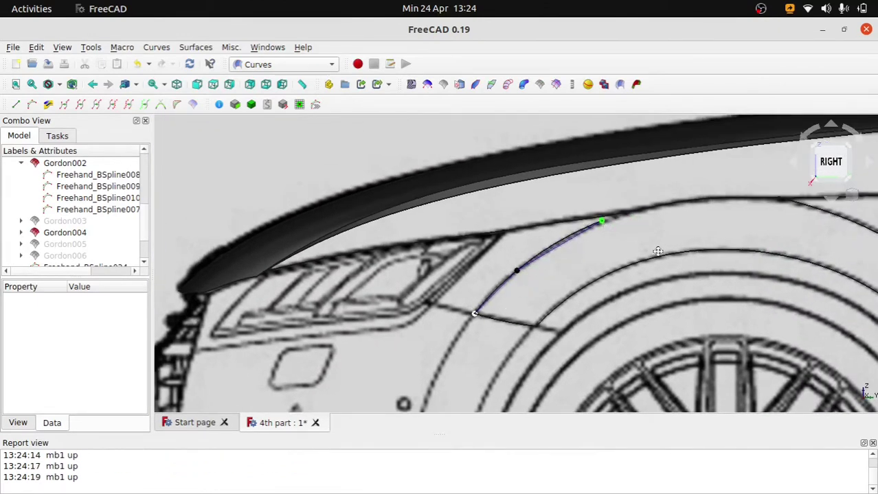
Snap the curve's end onto the upper body line, smooth the middle point, and slide the end right along it.
scroll(601, 273, "up", 3)
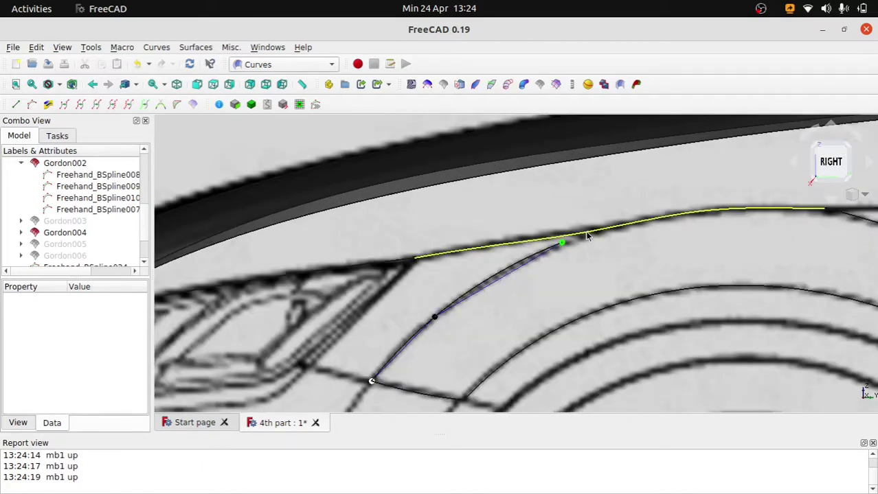
left_click(586, 235)
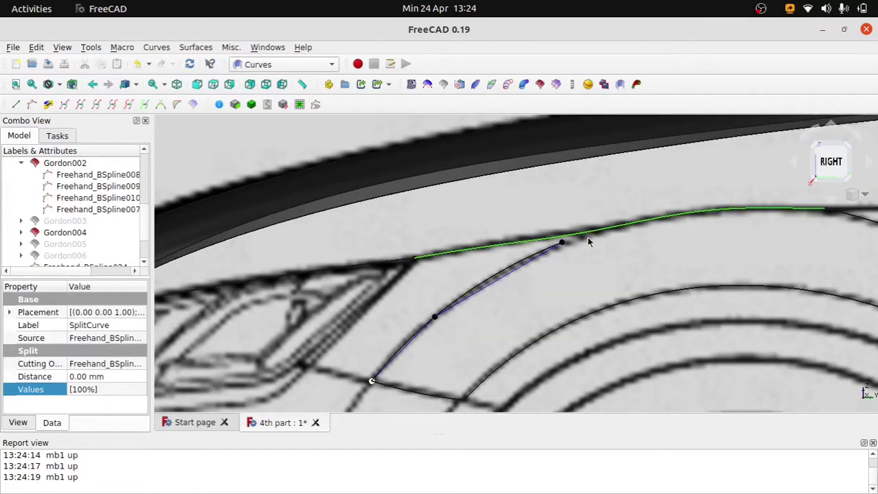
scroll(599, 243, "down", 3)
scroll(604, 243, "up", 3)
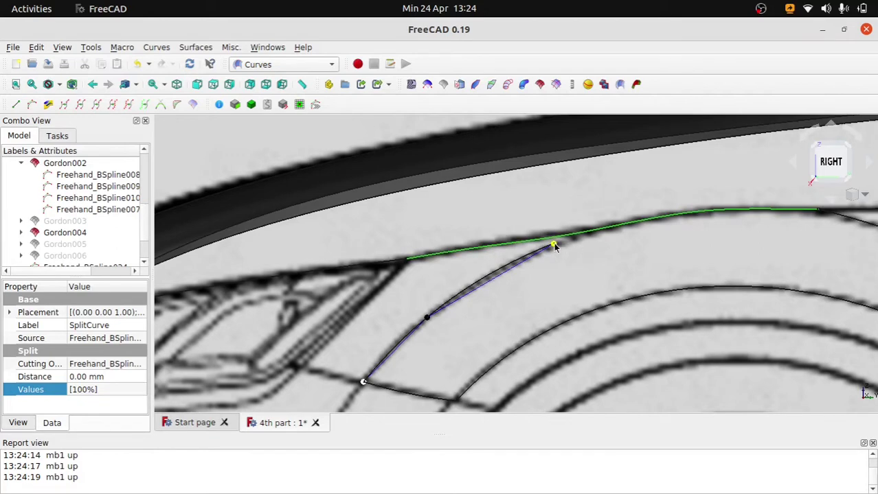
left_click(587, 253)
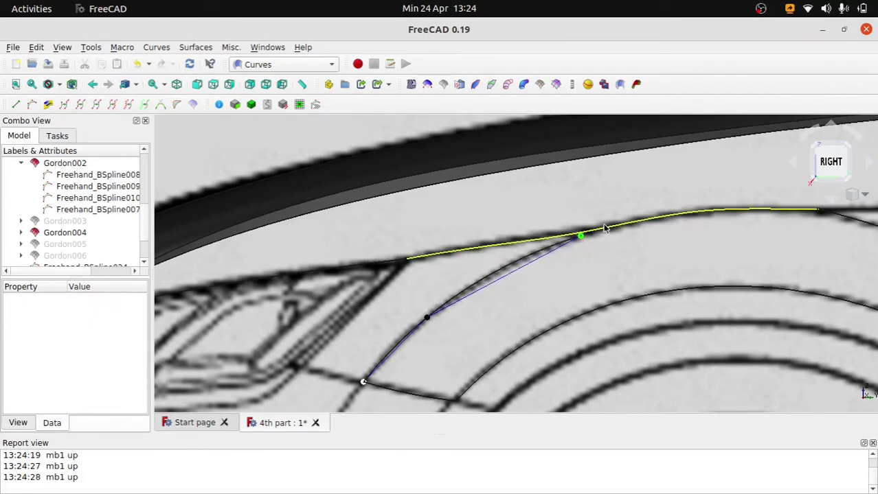
left_click(604, 229)
left_click(603, 229)
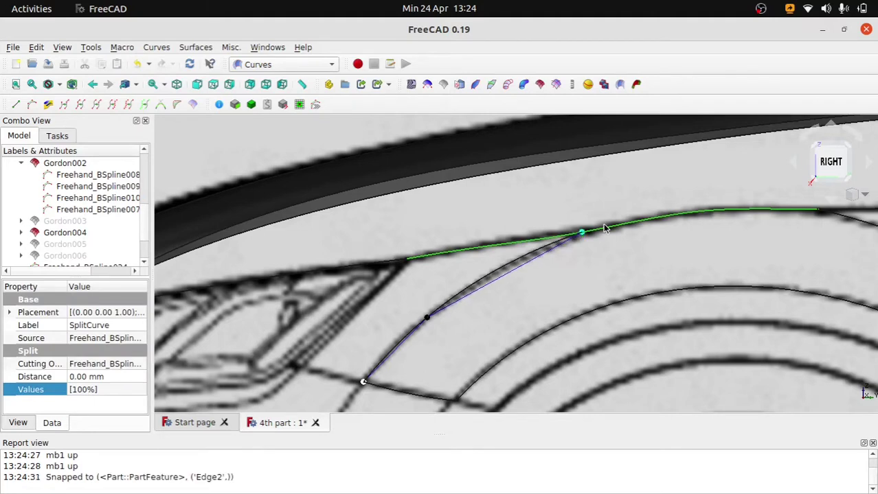
left_click_drag(428, 321, 492, 282)
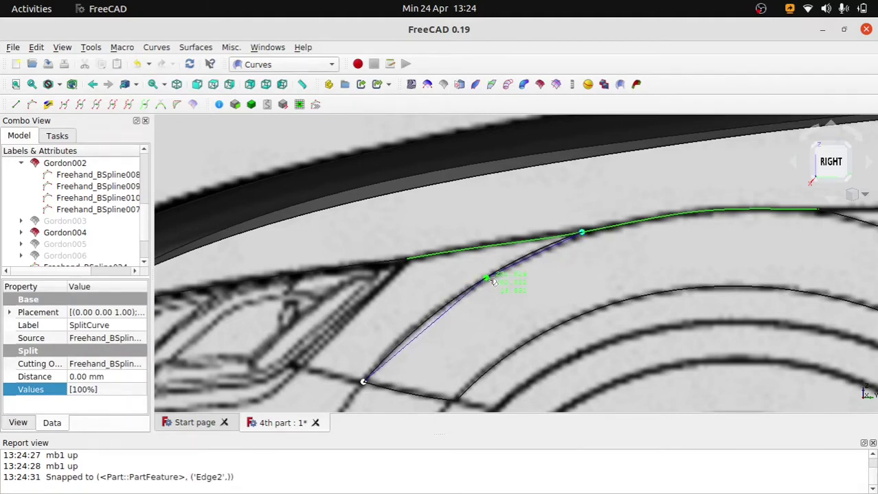
scroll(581, 234, "up", 3)
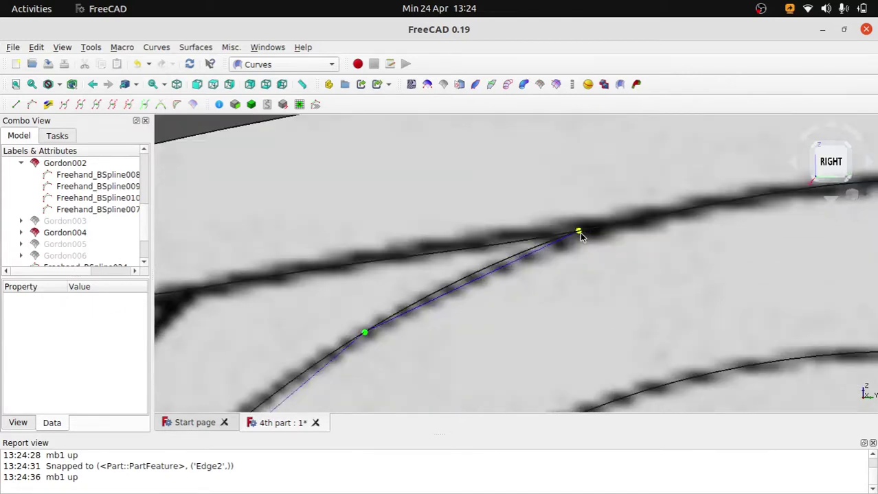
left_click_drag(580, 234, 705, 233)
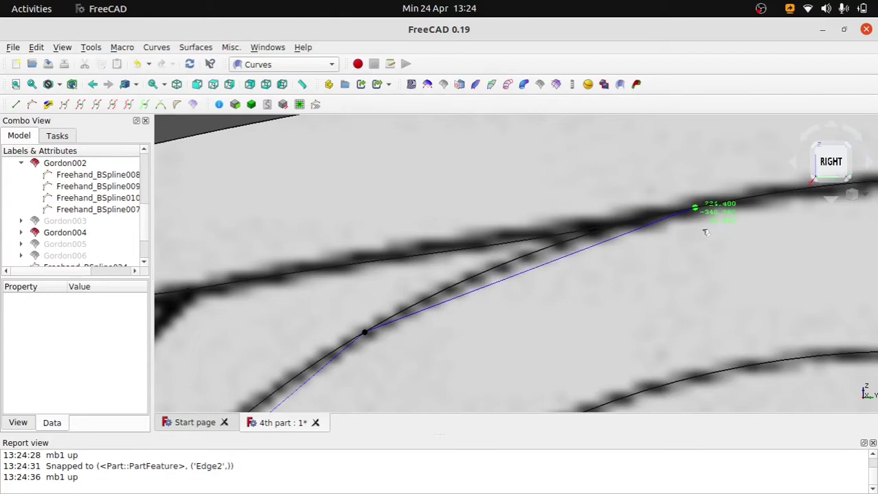
scroll(600, 297, "down", 3)
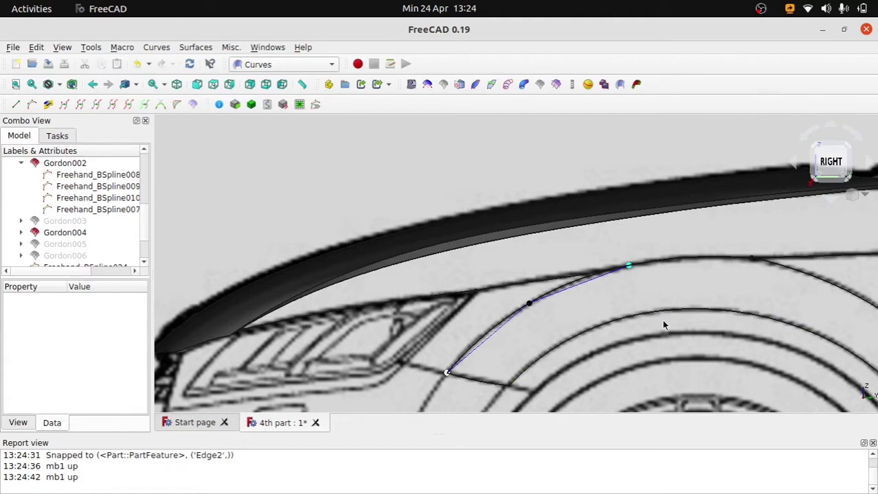
Nudge the upper body line's split point slightly left to meet the crease curve's end, then deselect.
scroll(663, 321, "up", 2)
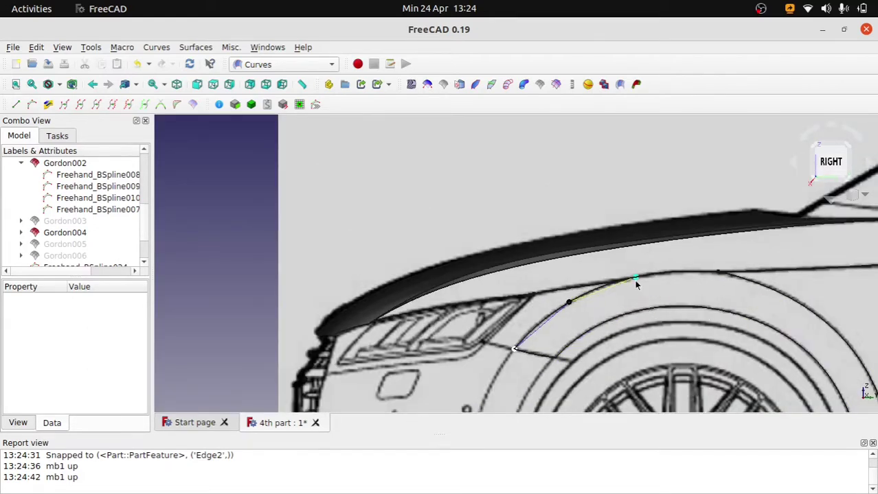
scroll(652, 313, "down", 2)
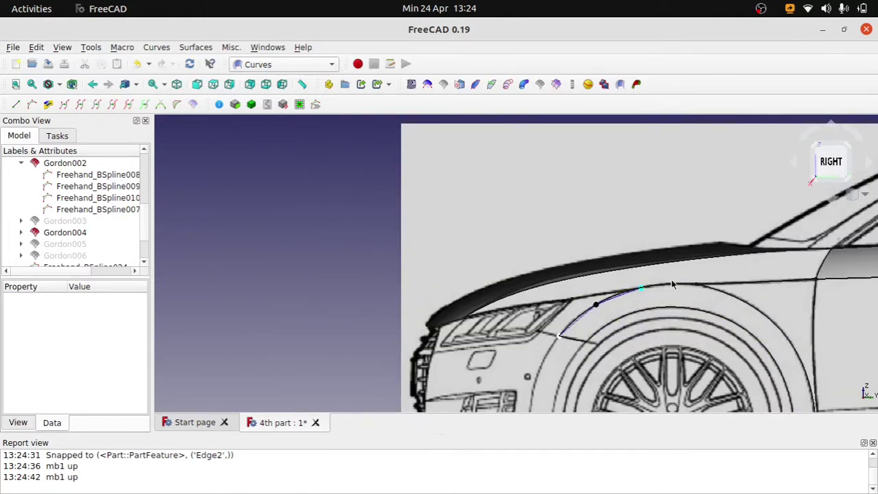
scroll(669, 288, "up", 3)
scroll(690, 292, "up", 1)
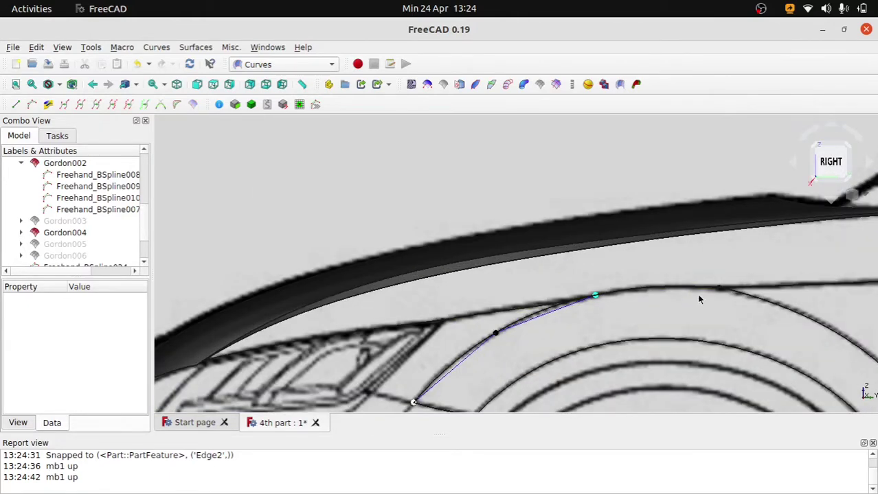
left_click(604, 293)
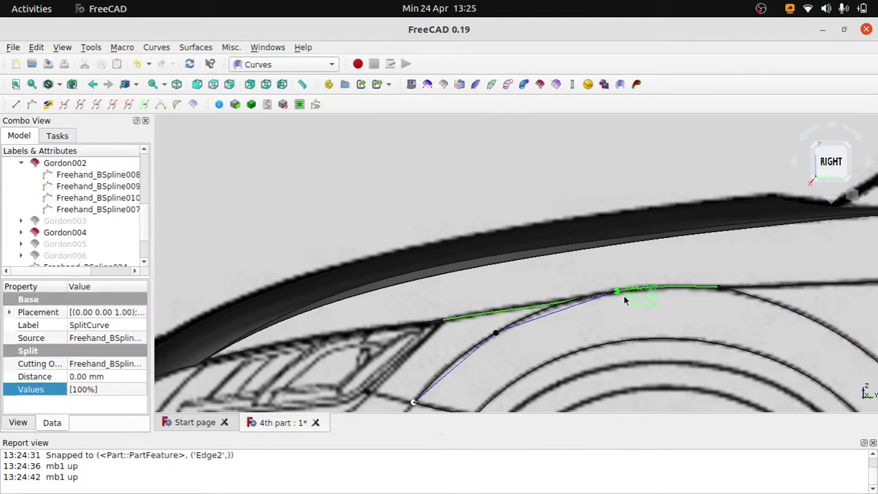
left_click_drag(603, 303, 600, 304)
left_click(617, 303)
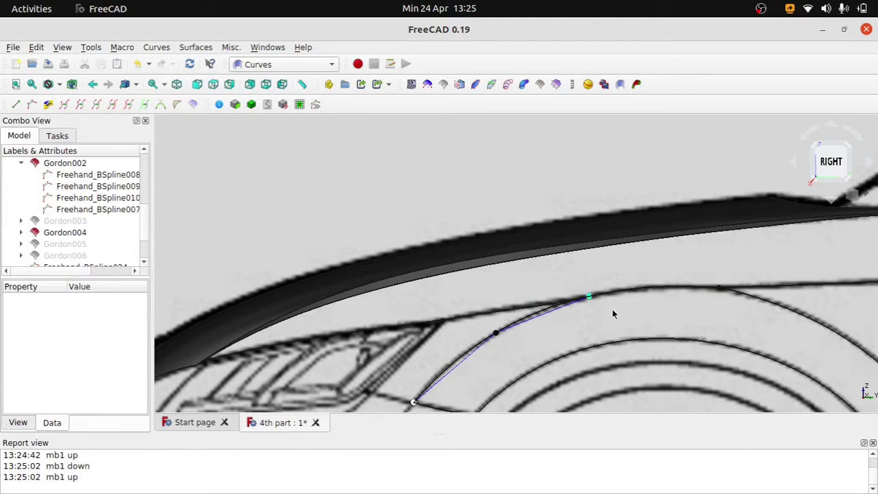
scroll(613, 288, "down", 2)
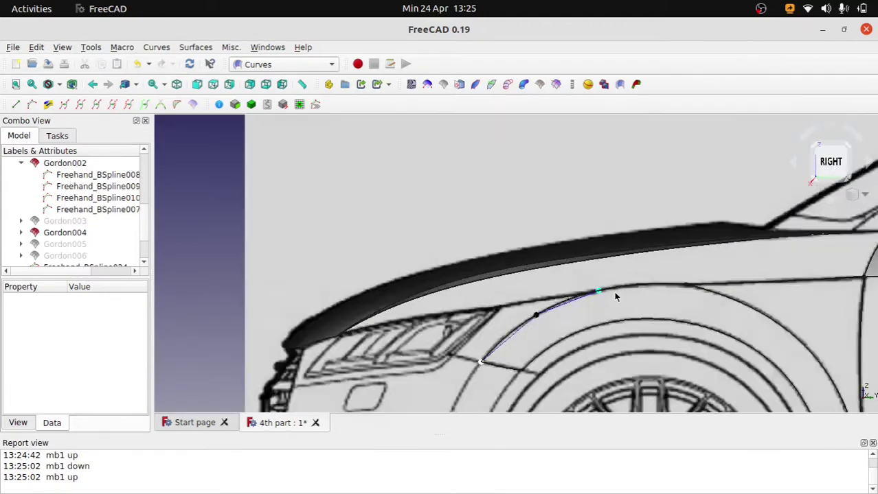
scroll(615, 296, "up", 2)
scroll(616, 301, "up", 2)
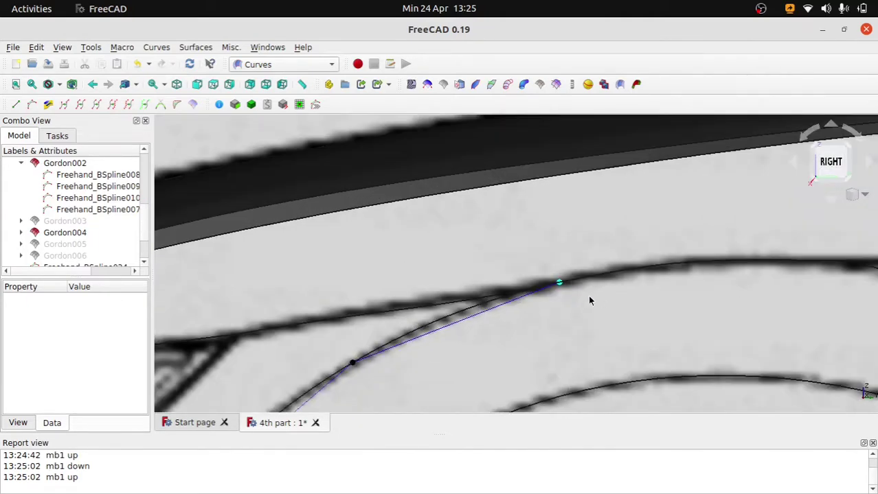
scroll(562, 297, "down", 2)
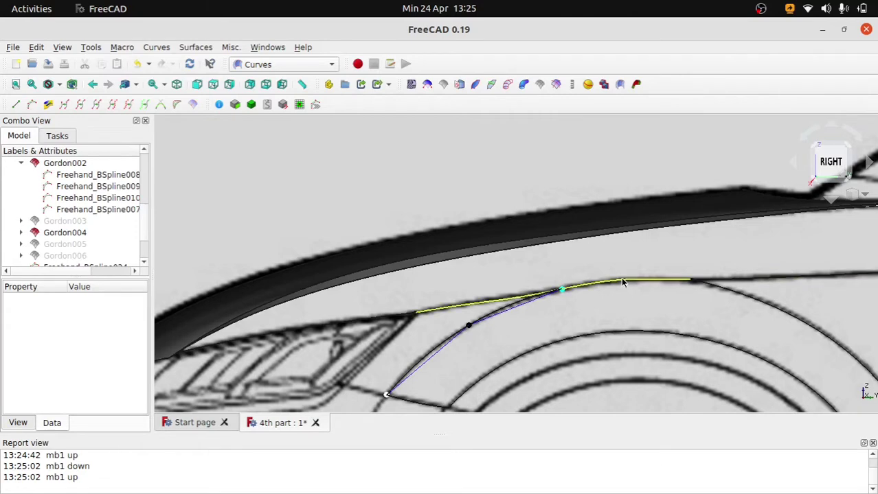
scroll(62, 249, "down", 2)
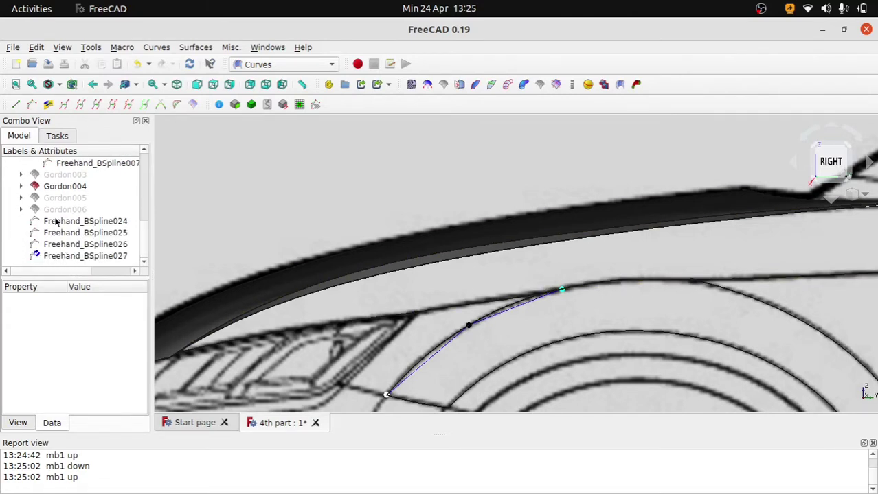
Show the Gordon006 surface again and select Gordon005.
left_click(52, 211)
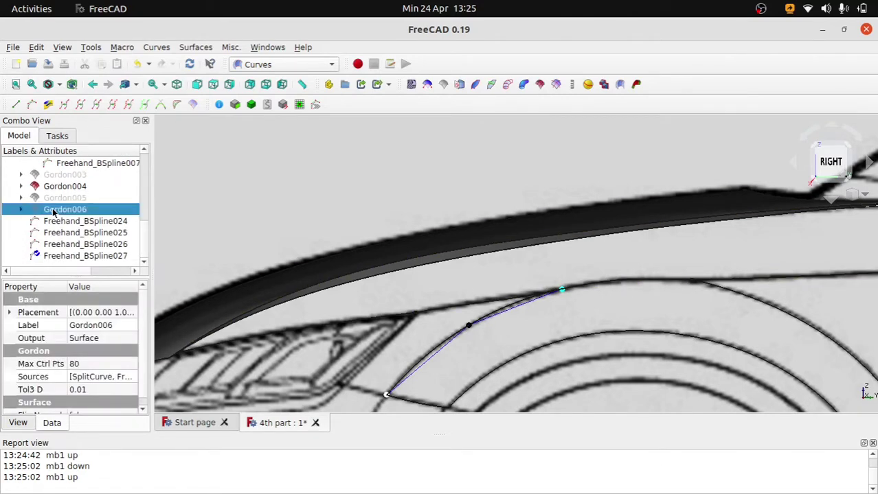
scroll(492, 264, "down", 3)
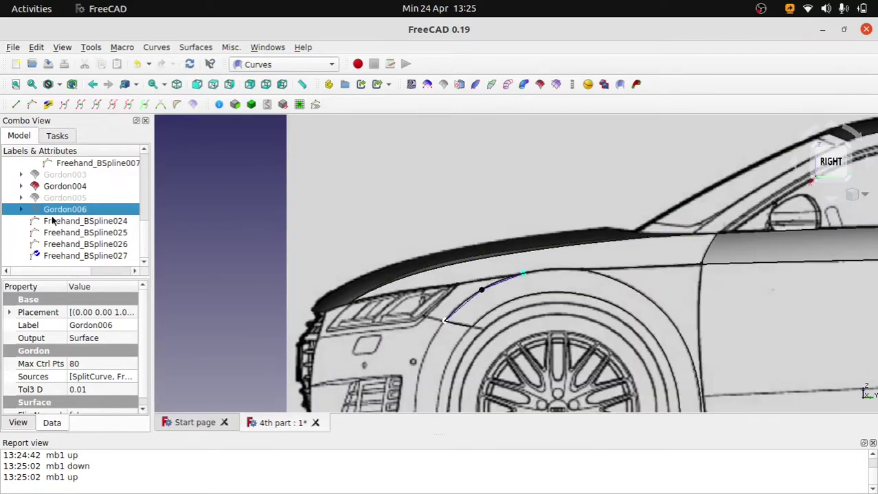
key("space")
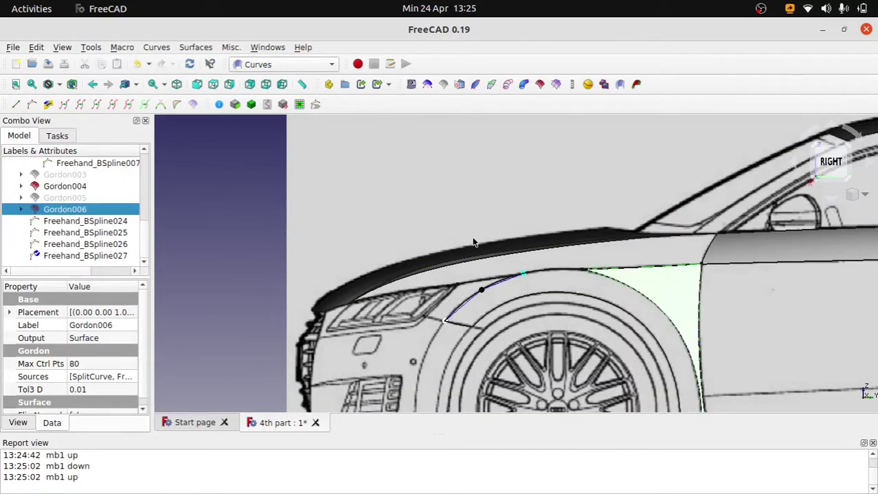
scroll(473, 242, "up", 2)
left_click(483, 307)
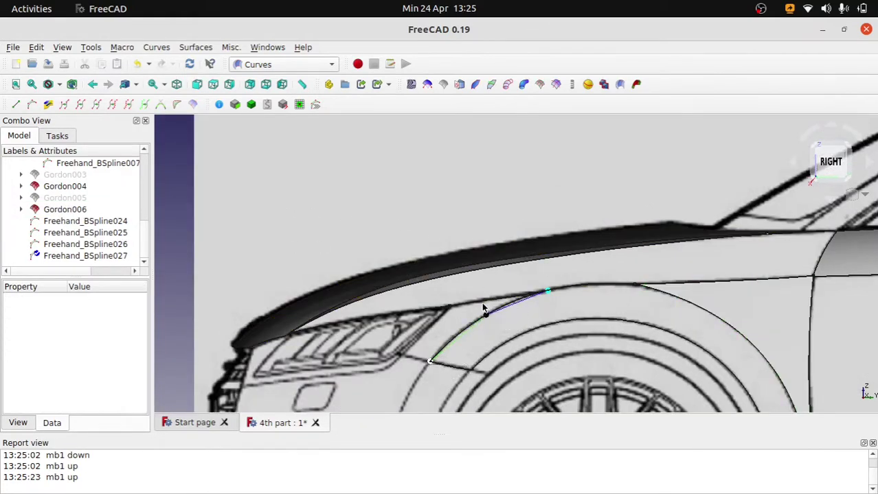
left_click(71, 198)
Hide Gordon003 and its Freehand_BSpline010 curve, then select Freehand_BSpline012.
left_click(68, 176)
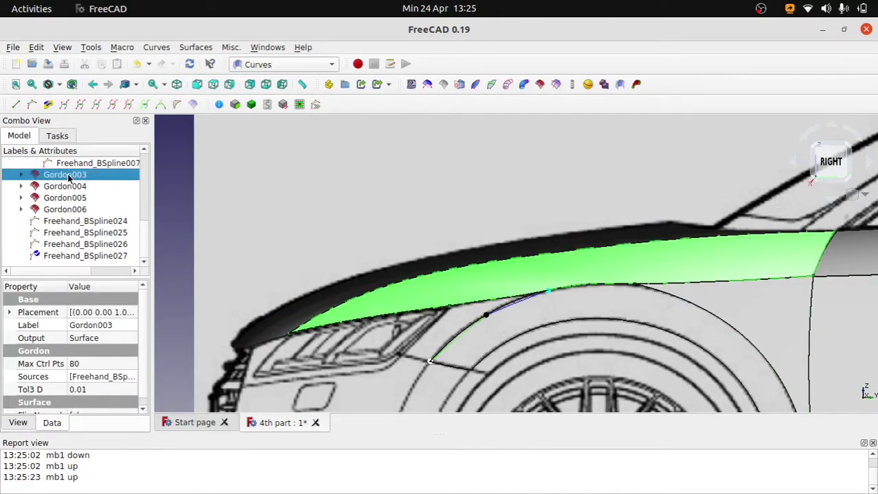
key("space")
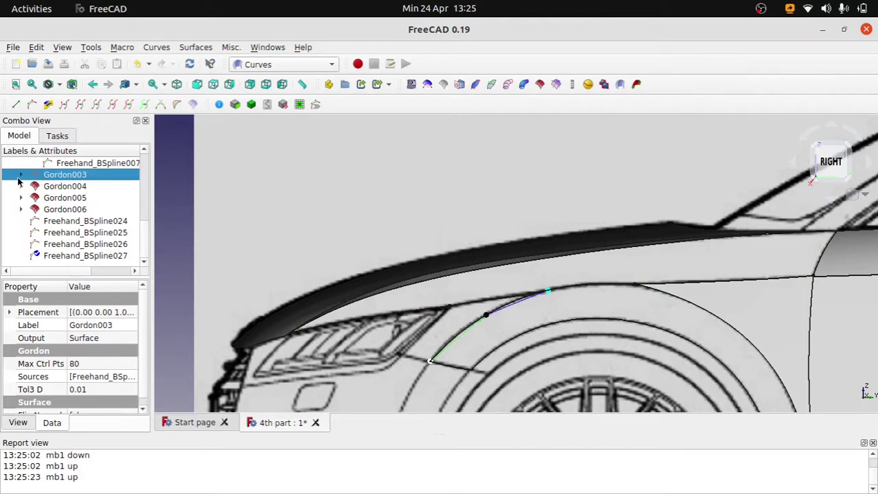
left_click(21, 175)
left_click(72, 220)
key("space")
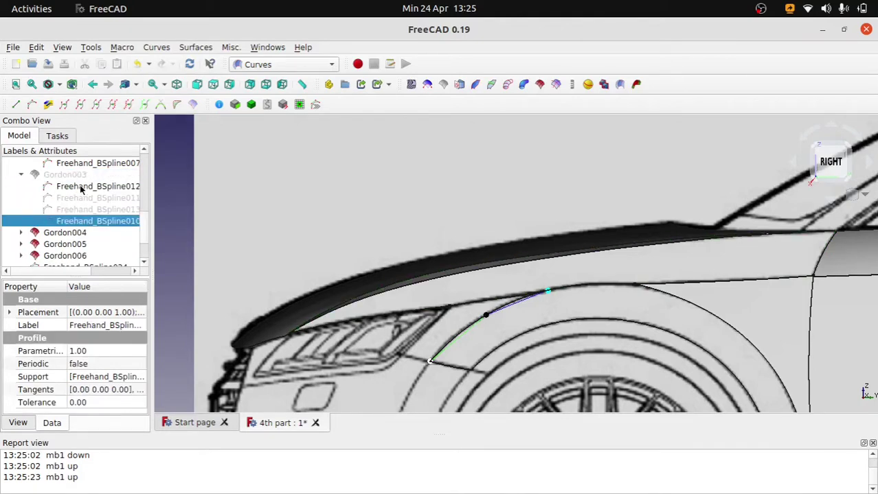
left_click(81, 187)
Split Freehand_BSpline012 at the fender crossing curve and confirm SplitCurve appears under Gordon006.
scroll(502, 290, "up", 5)
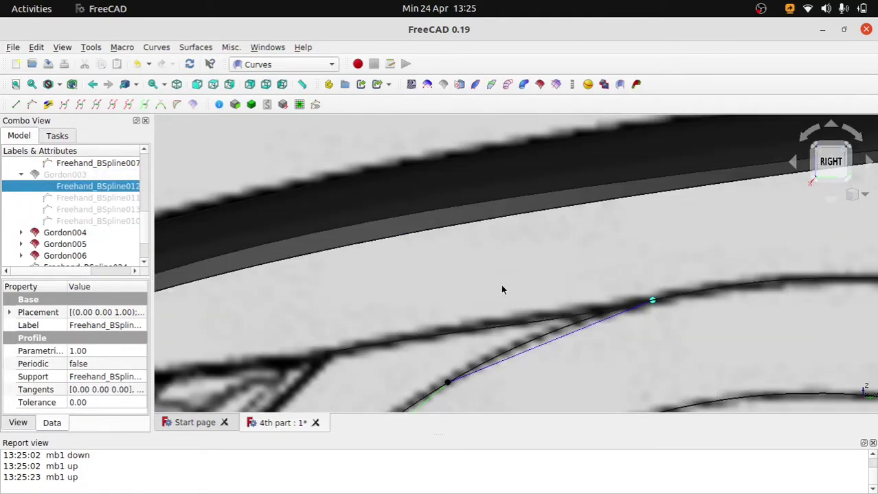
left_click(539, 315, "ctrl")
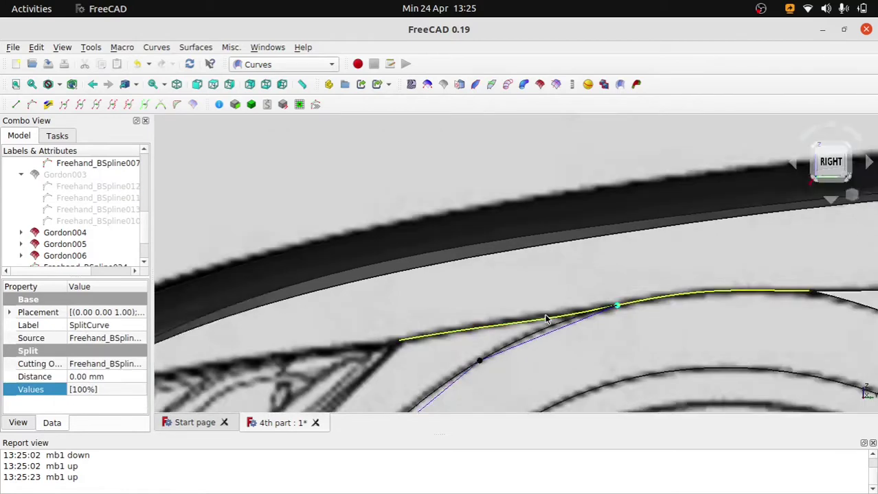
scroll(83, 232, "down", 1)
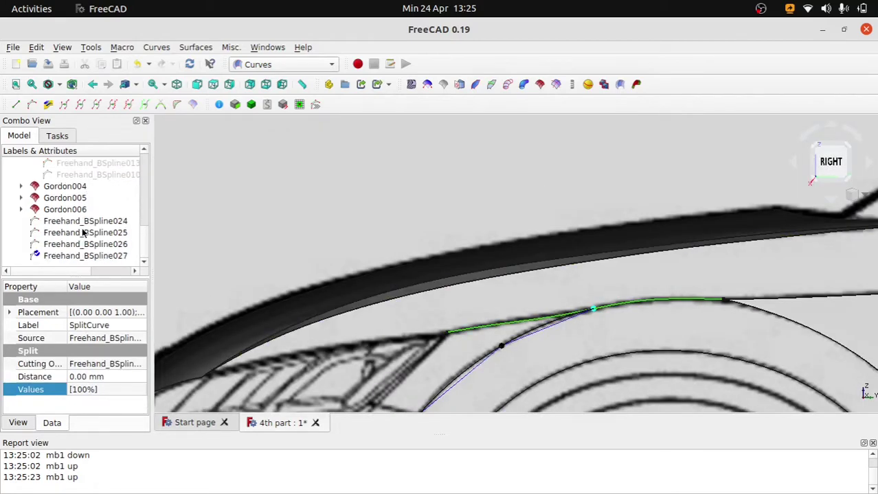
left_click(20, 210)
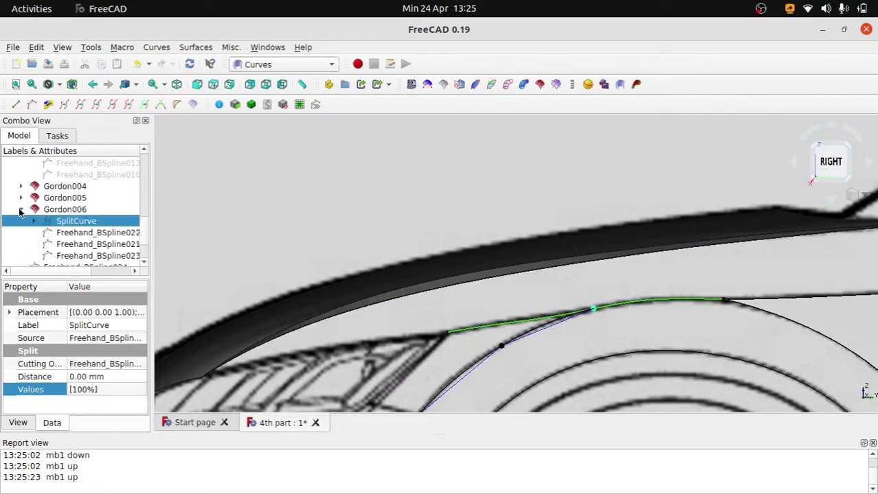
left_click(19, 210)
left_click(20, 211)
scroll(535, 249, "down", 3)
scroll(643, 289, "up", 3)
scroll(609, 276, "up", 2)
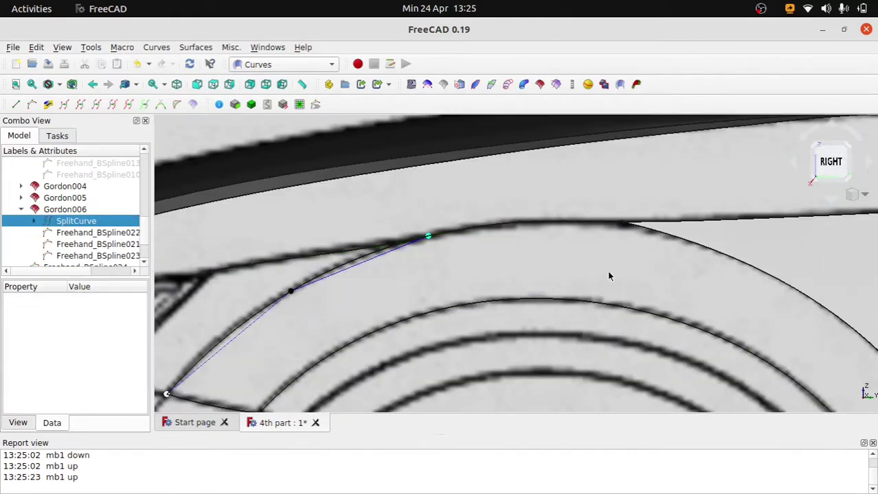
left_click(609, 276)
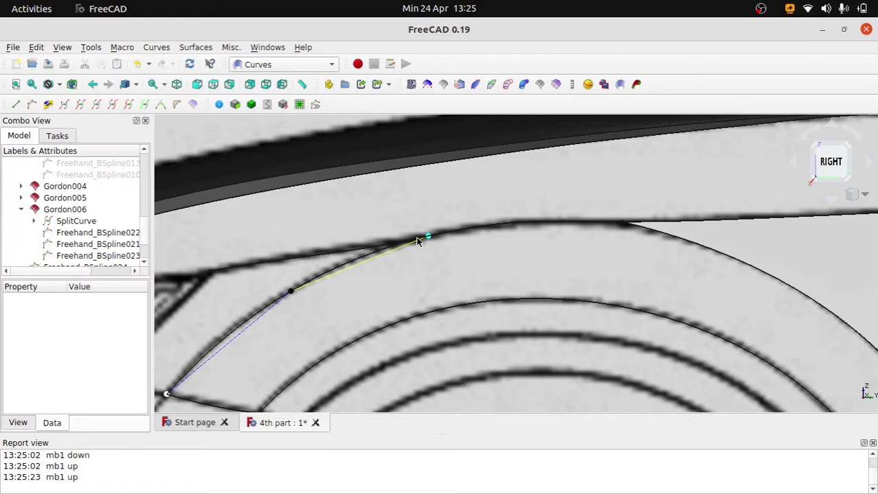
Slide the split point along the fender curve to fine-tune where BSpline012 is split.
scroll(418, 242, "down", 4)
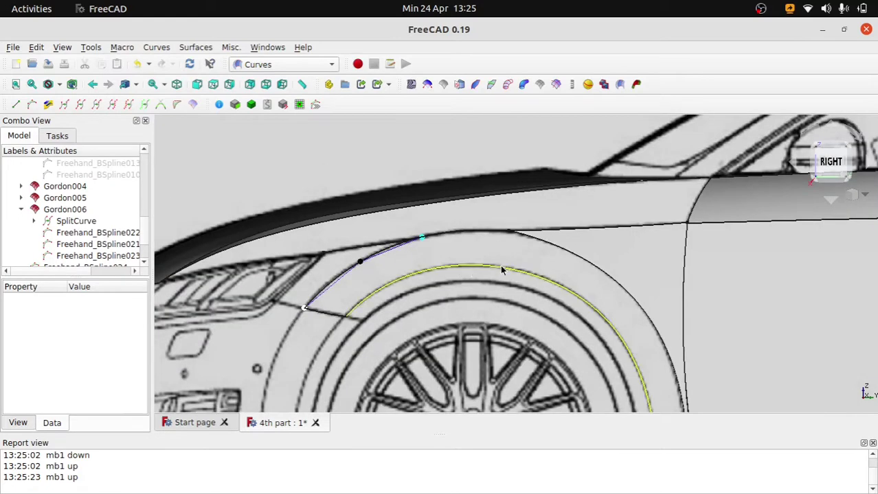
scroll(419, 234, "up", 4)
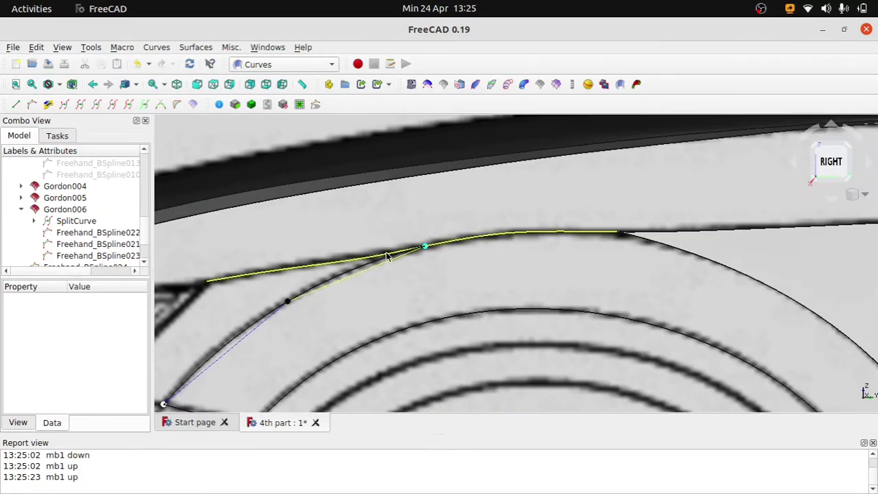
left_click(377, 259)
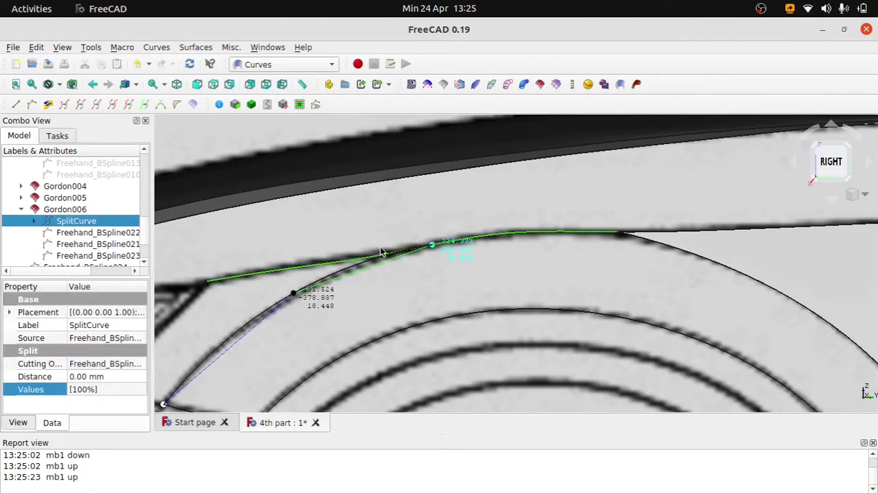
left_click_drag(369, 262, 368, 262)
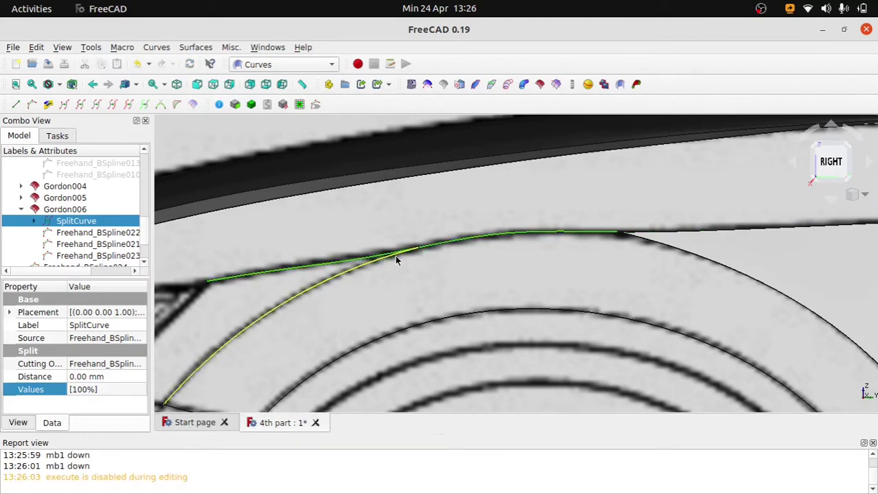
left_click(364, 286)
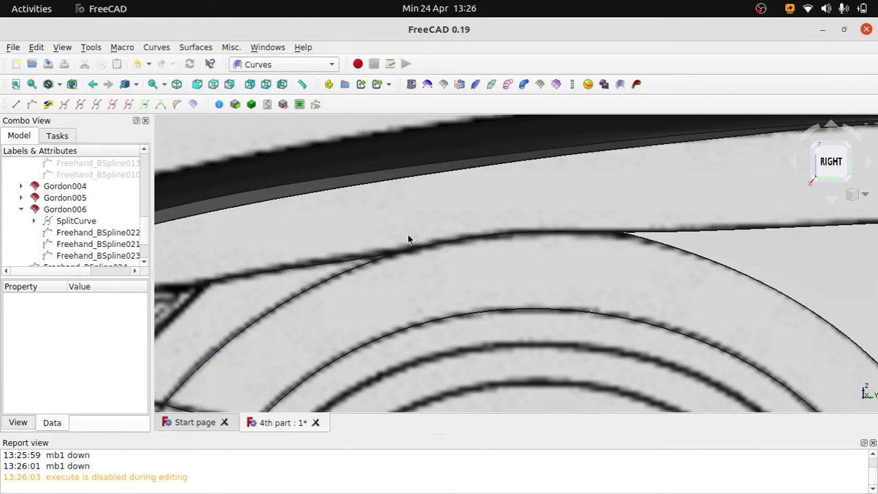
scroll(408, 239, "down", 5)
scroll(290, 213, "up", 5)
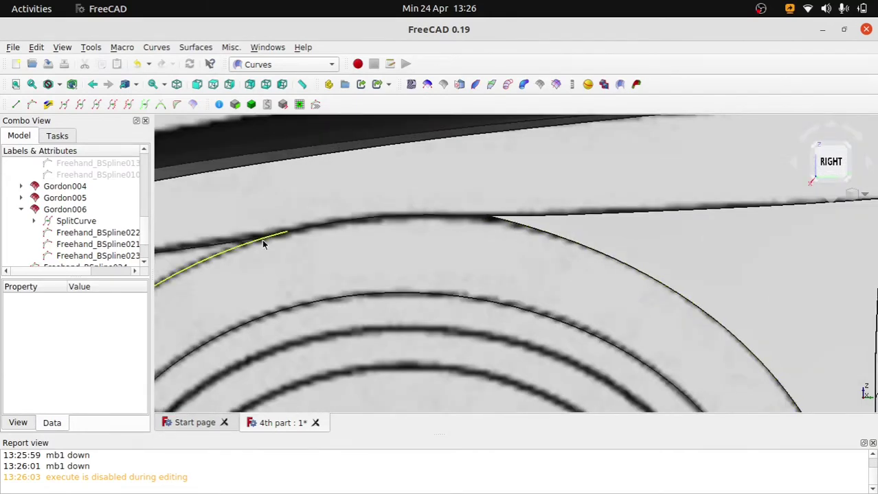
scroll(261, 239, "down", 5)
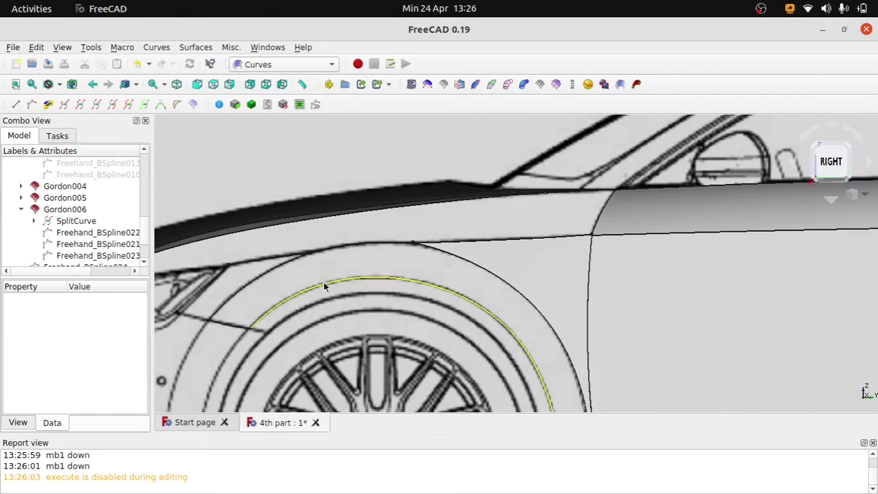
scroll(311, 268, "up", 3)
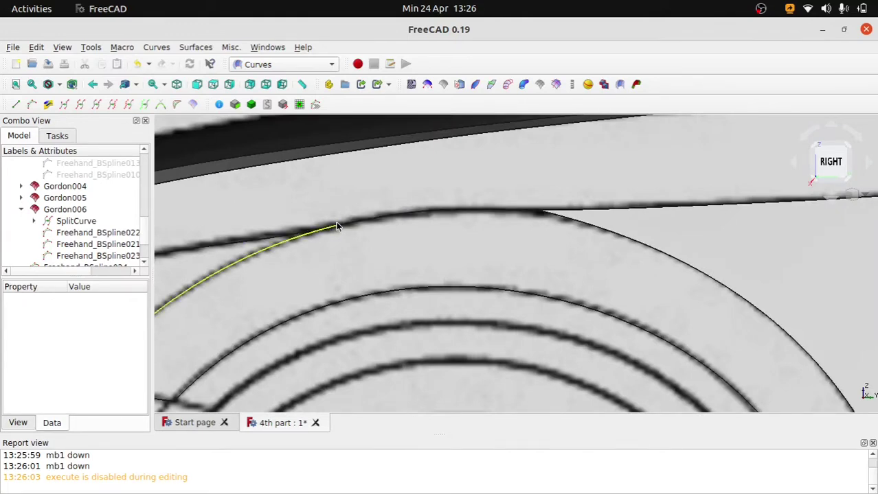
scroll(337, 226, "up", 5)
Hide the SplitCurve, then select Gordon006 together with Freehand_BSpline023.
left_click(337, 231)
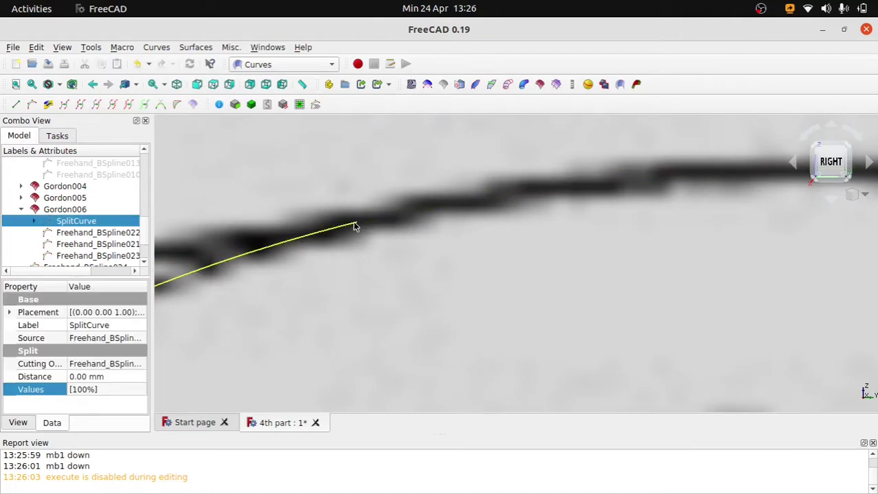
left_click(357, 225)
scroll(371, 237, "down", 2)
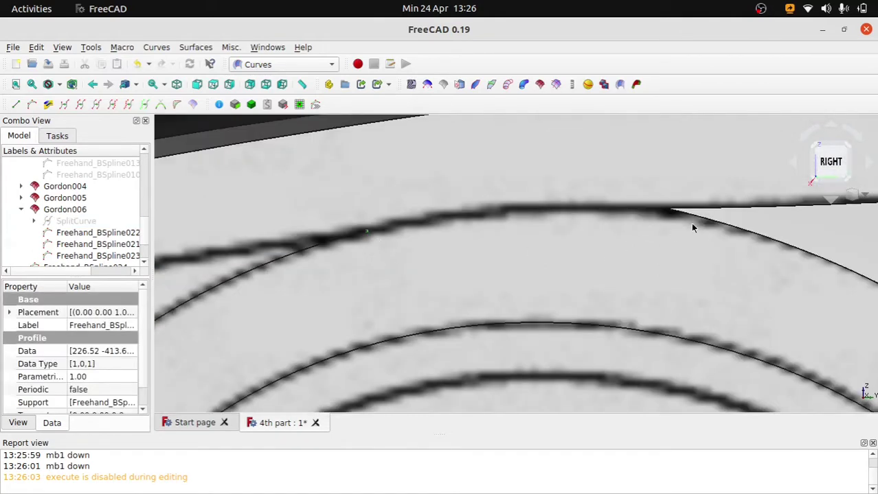
left_click(736, 219)
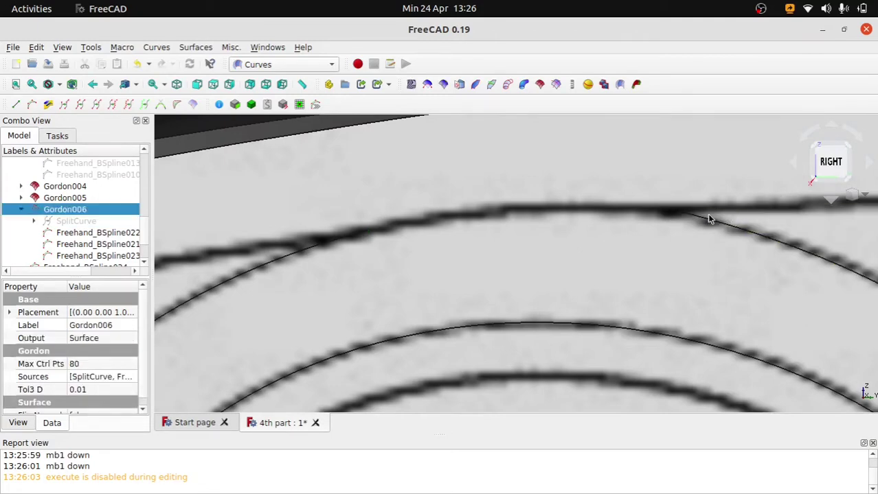
left_click(665, 212, "ctrl")
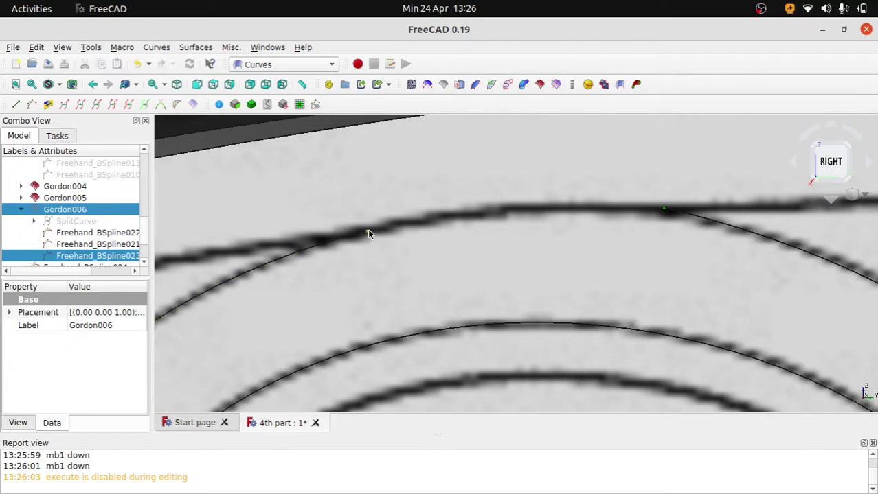
left_click(32, 104)
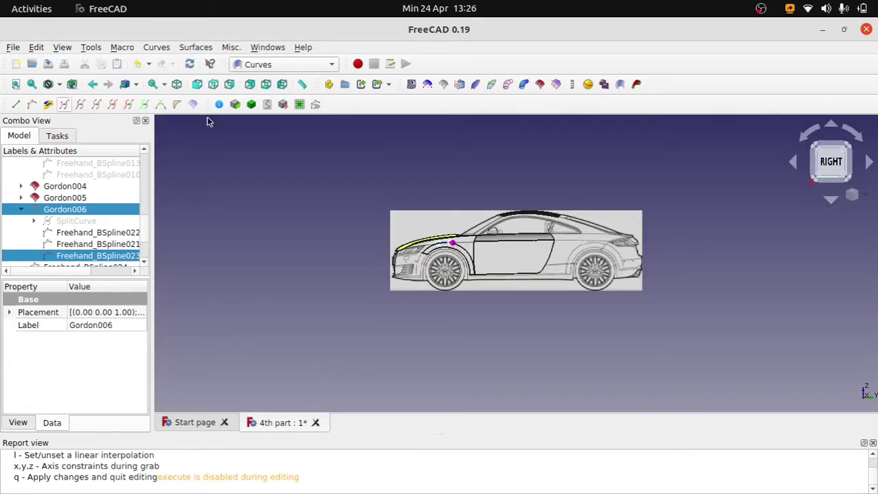
scroll(372, 241, "up", 2)
scroll(417, 246, "up", 2)
scroll(418, 245, "up", 2)
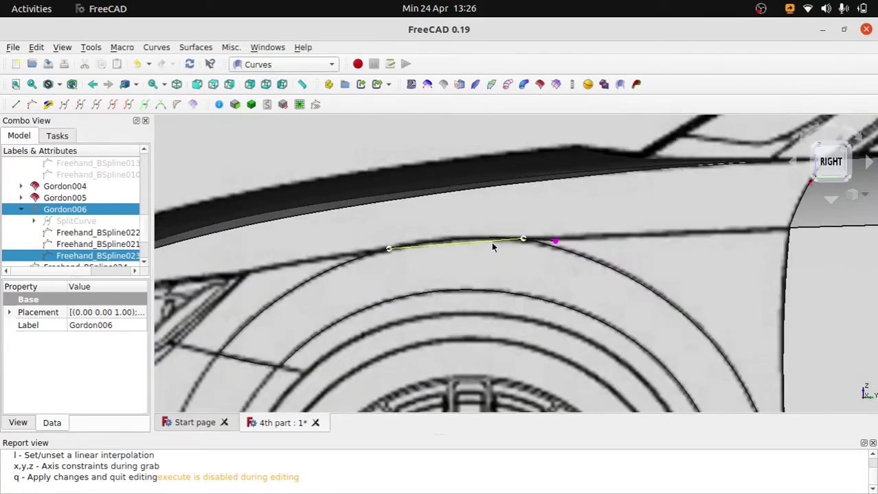
scroll(520, 241, "up", 5)
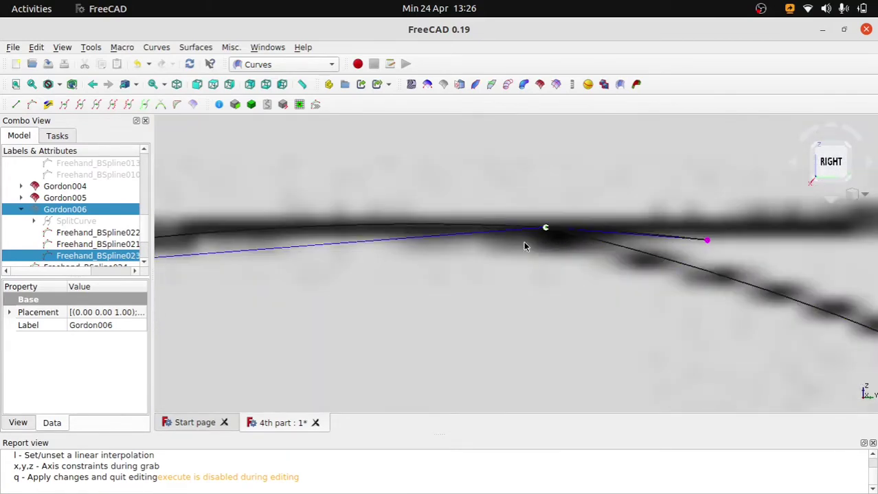
scroll(526, 246, "down", 3)
scroll(508, 261, "down", 2)
scroll(491, 269, "down", 2)
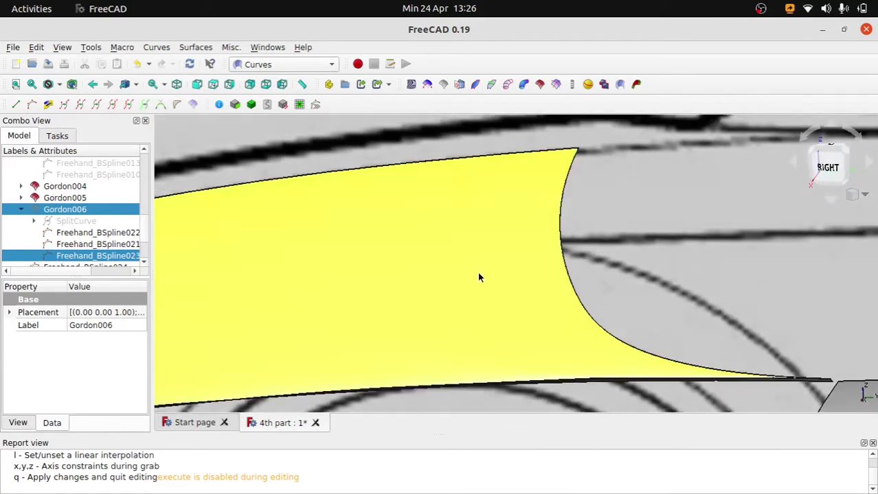
scroll(478, 277, "down", 3)
scroll(474, 292, "up", 5)
scroll(479, 288, "up", 2)
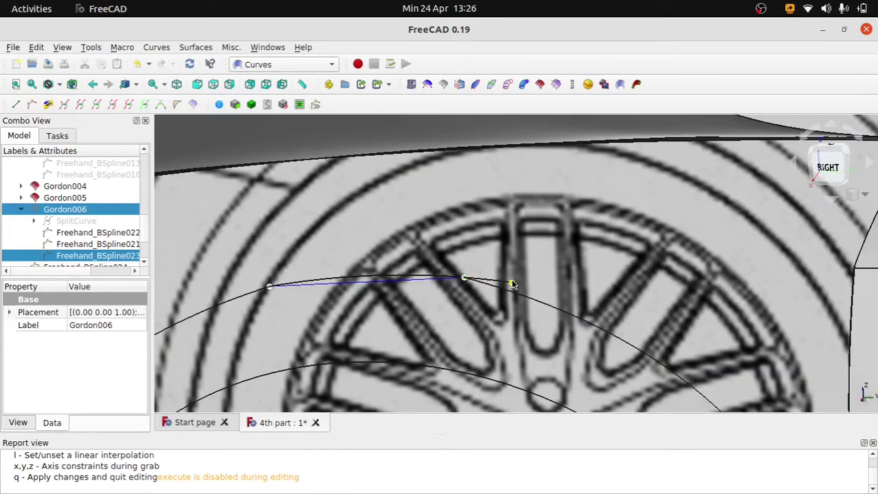
left_click(512, 282)
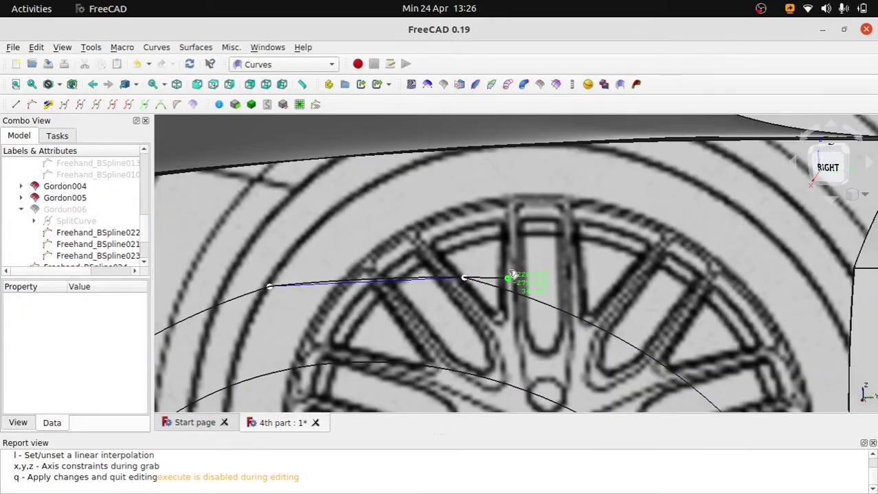
left_click_drag(514, 282, 511, 289)
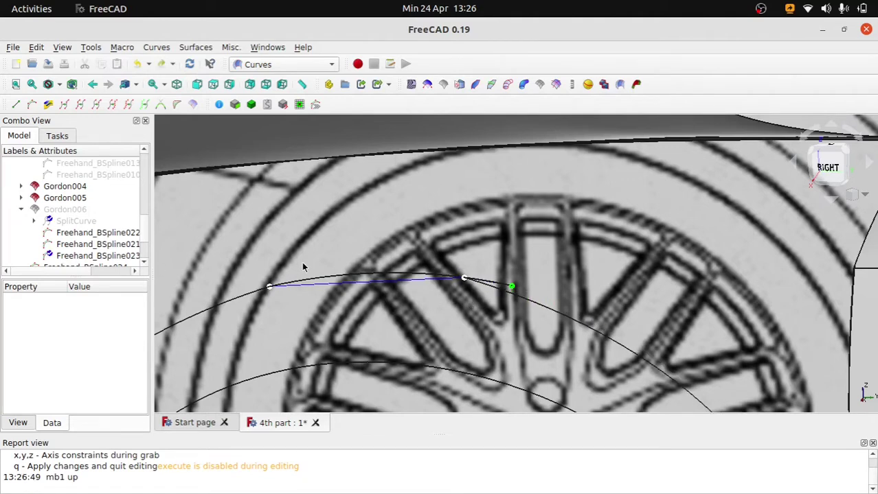
scroll(93, 250, "down", 1)
scroll(93, 251, "down", 1)
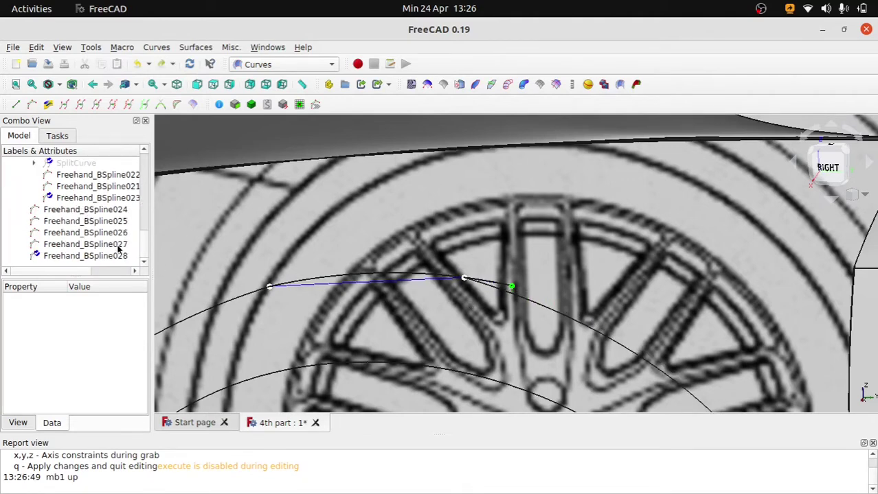
key("q")
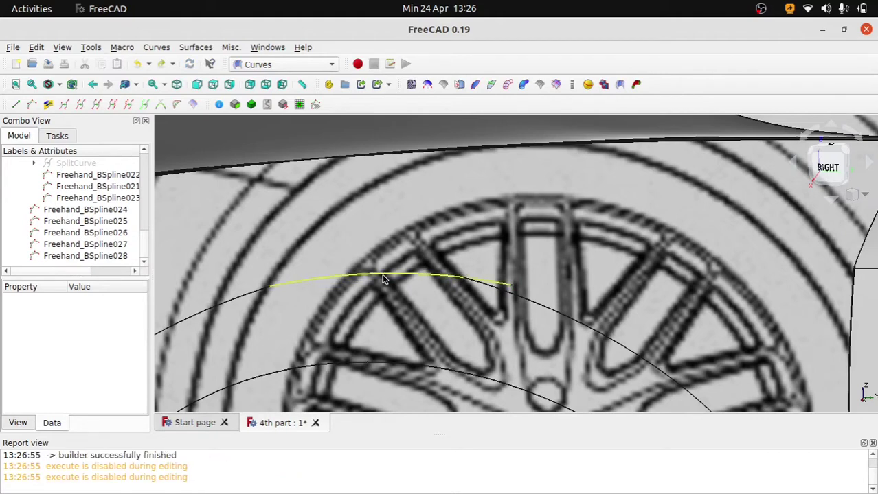
left_click(383, 277)
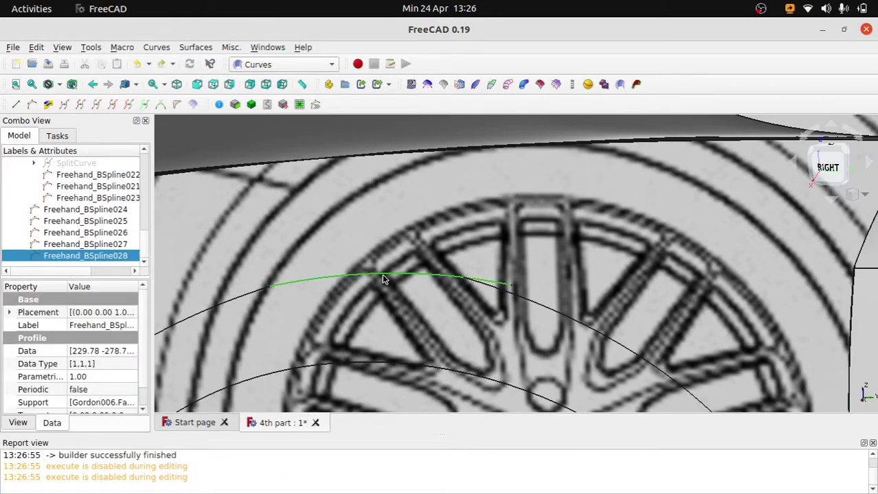
key("Delete")
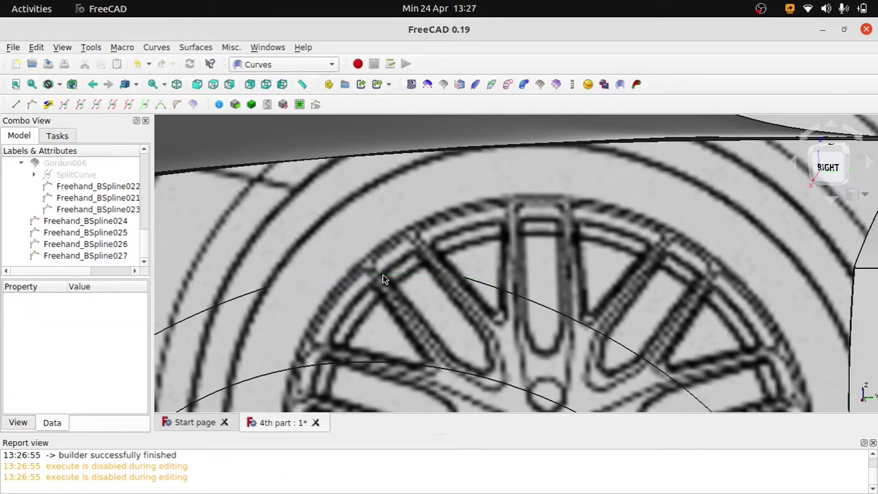
left_click(269, 287)
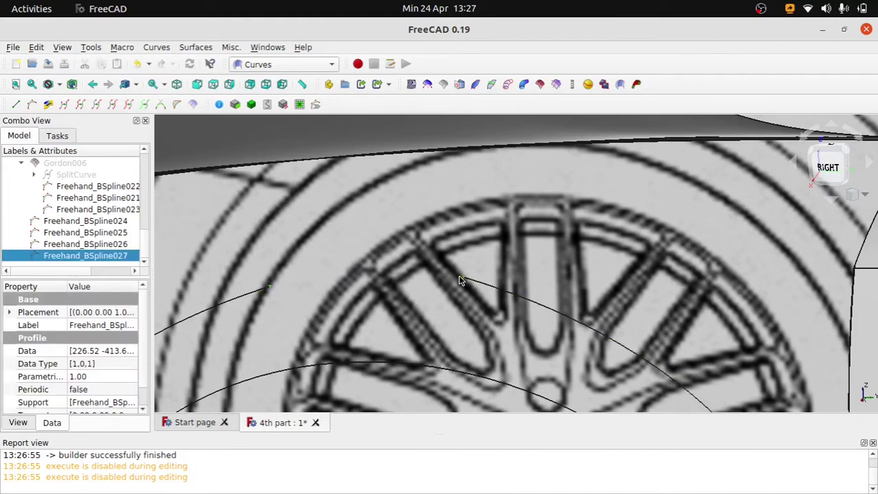
left_click(227, 167, "ctrl")
left_click(19, 106)
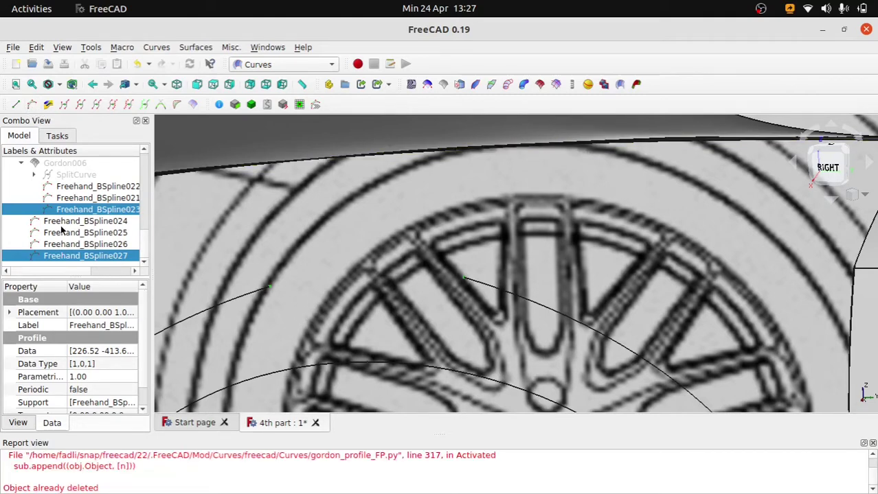
scroll(64, 231, "up", 1)
scroll(65, 233, "down", 1)
left_click(413, 299)
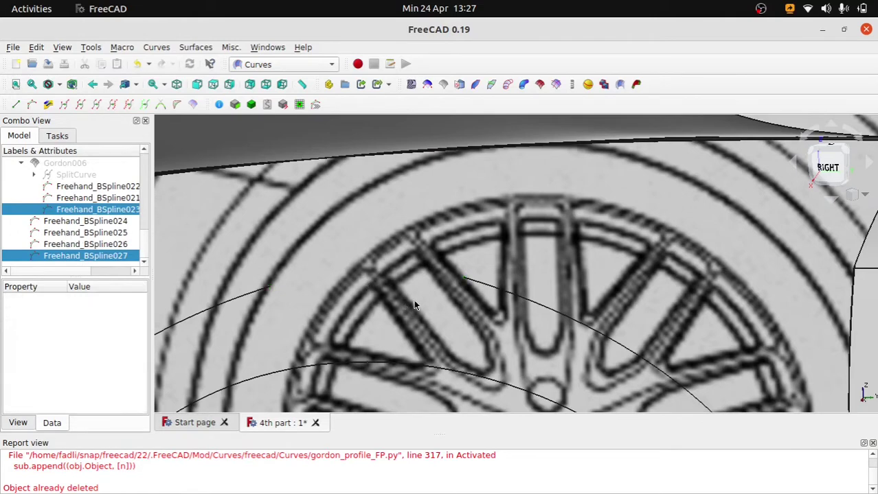
left_click(500, 291)
left_click(71, 176)
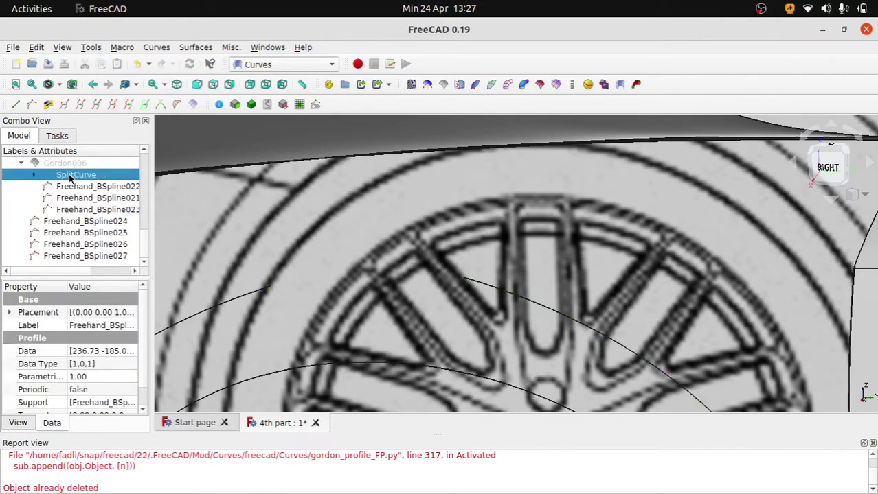
left_click(410, 328)
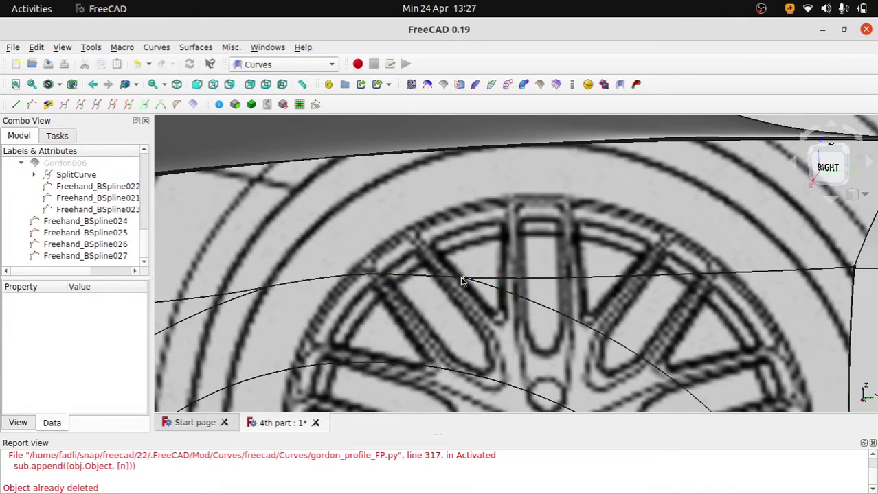
left_click(399, 275)
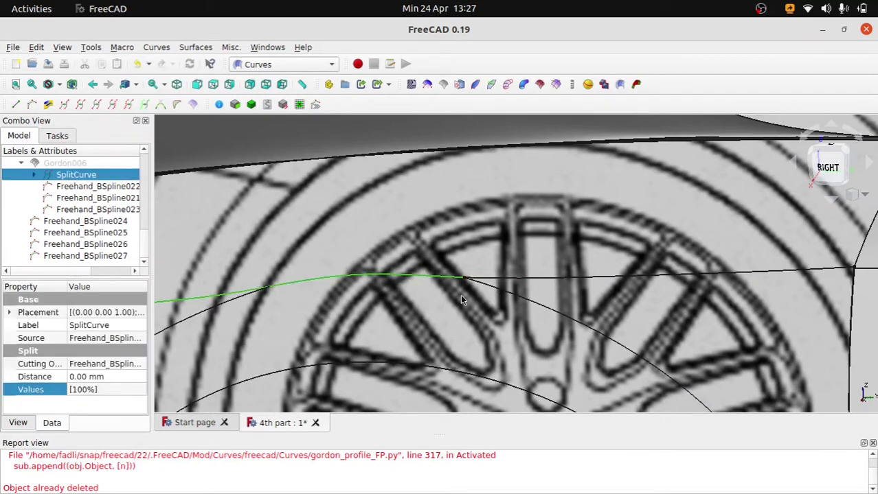
left_click(47, 163)
key("space")
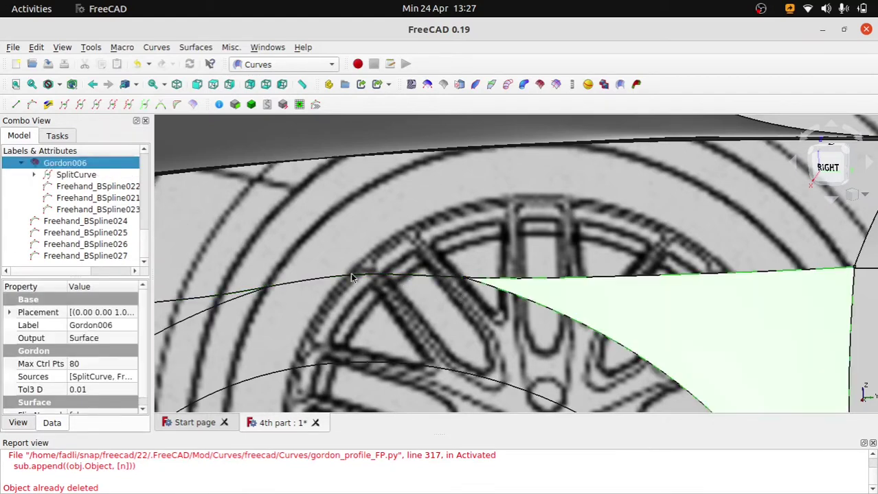
left_click(391, 299)
left_click(515, 289)
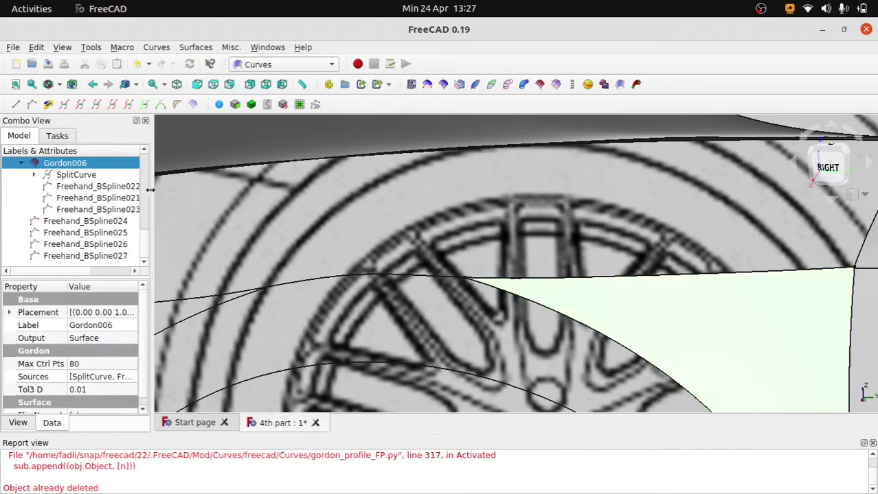
key("space")
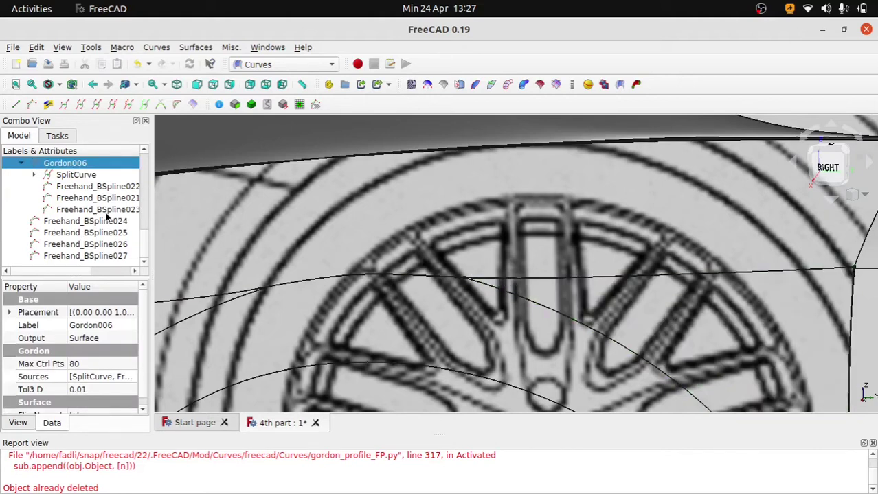
left_click(107, 211)
left_click(414, 335)
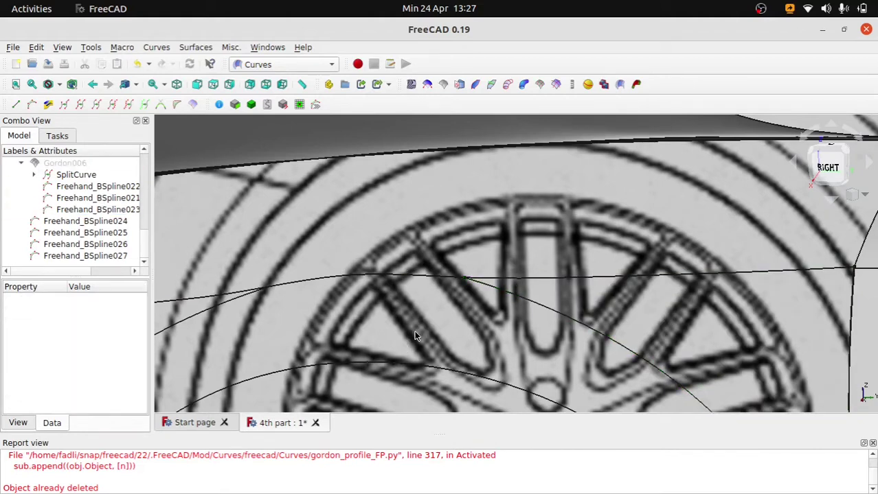
left_click(461, 280)
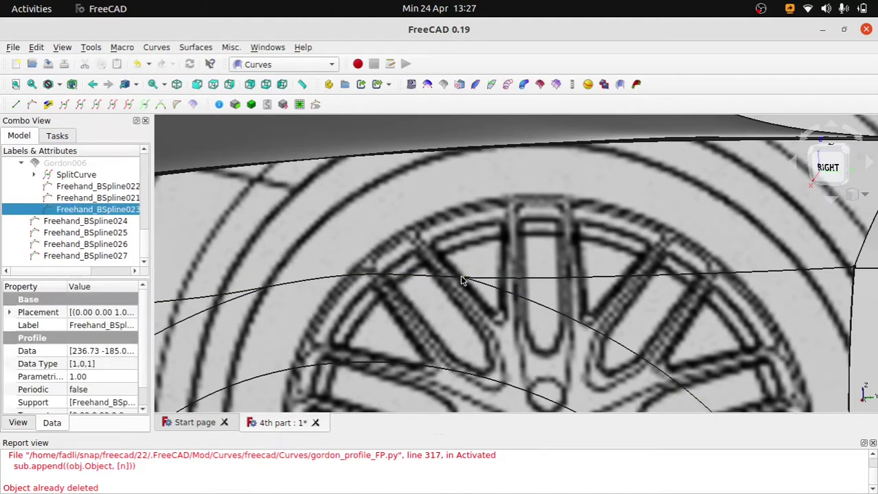
left_click(274, 286)
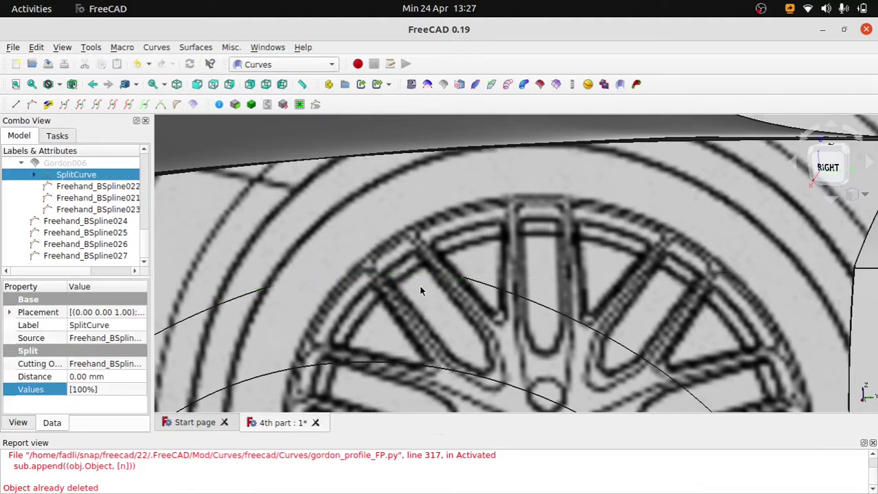
left_click(461, 282)
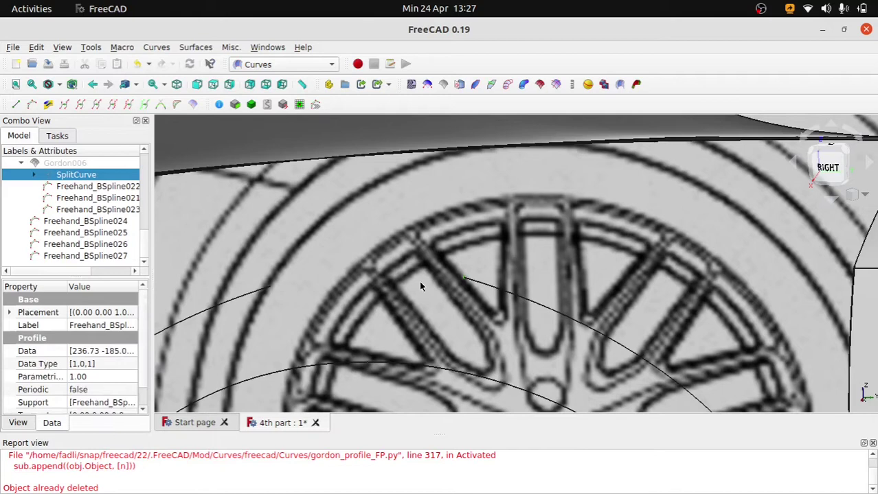
left_click(270, 287, "ctrl")
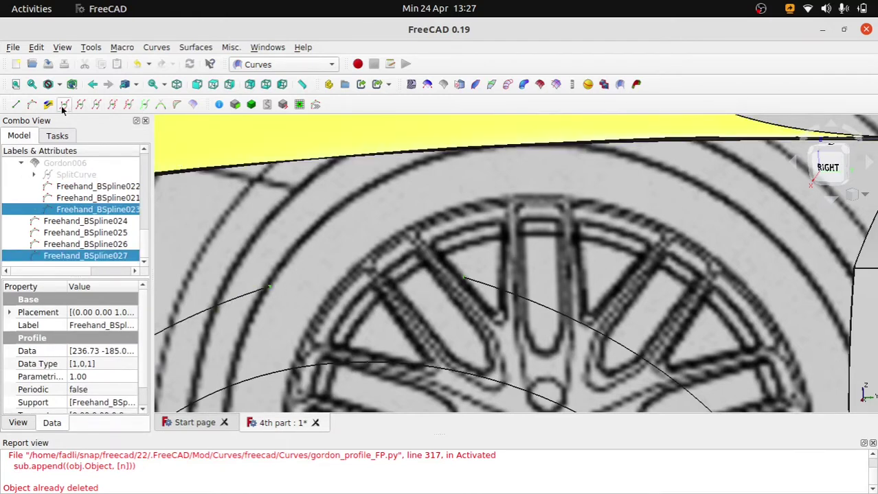
Insert an extra control point on the fender-arch spline in the right view.
left_click(32, 104)
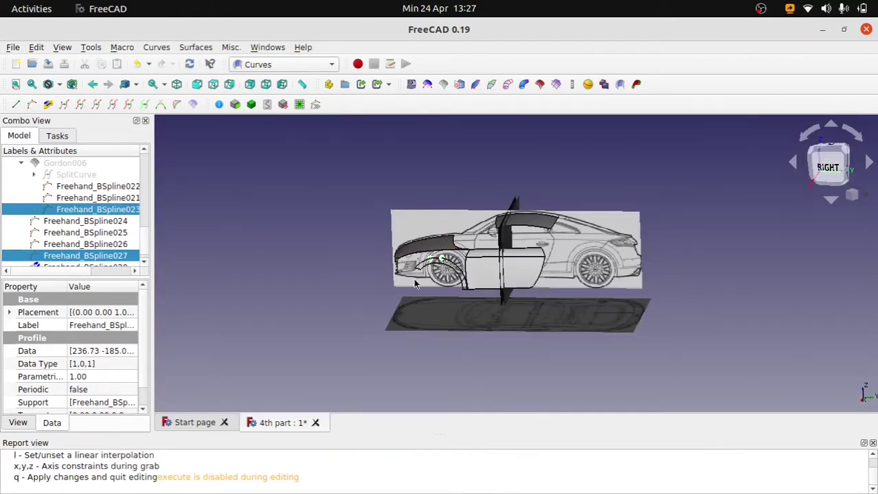
scroll(432, 264, "up", 5)
scroll(464, 253, "up", 4)
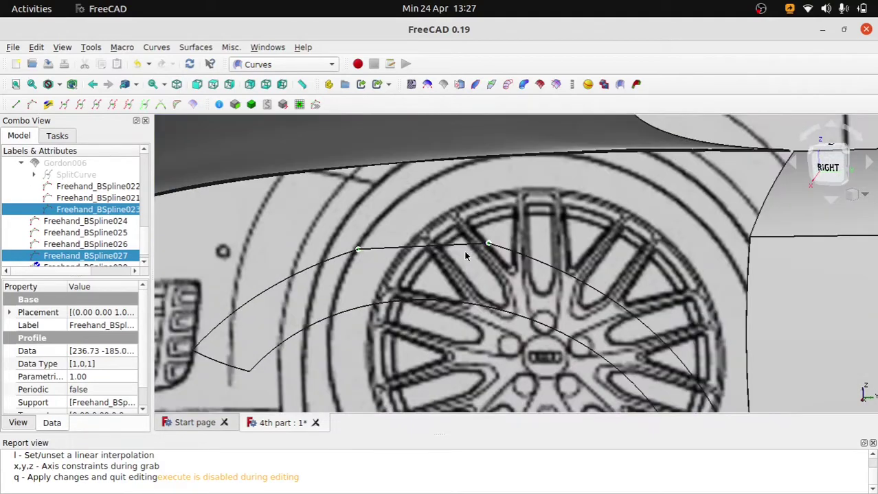
scroll(465, 256, "up", 2)
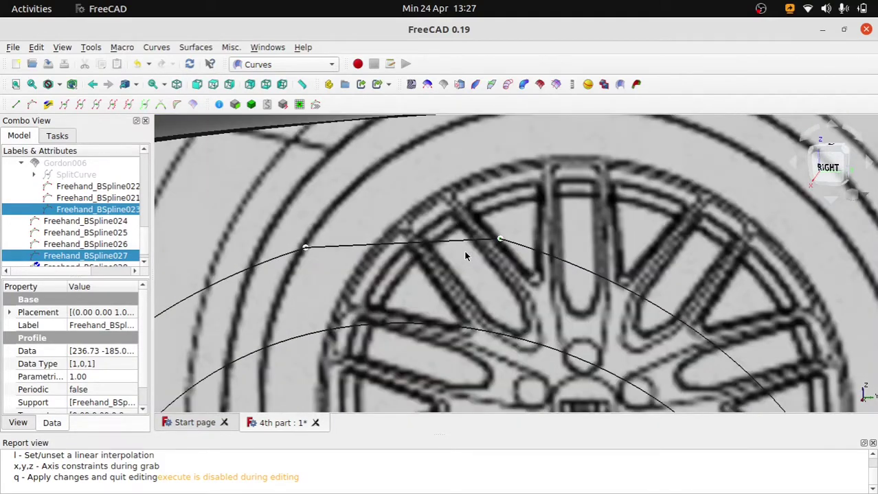
scroll(464, 255, "down", 4)
left_click(823, 175)
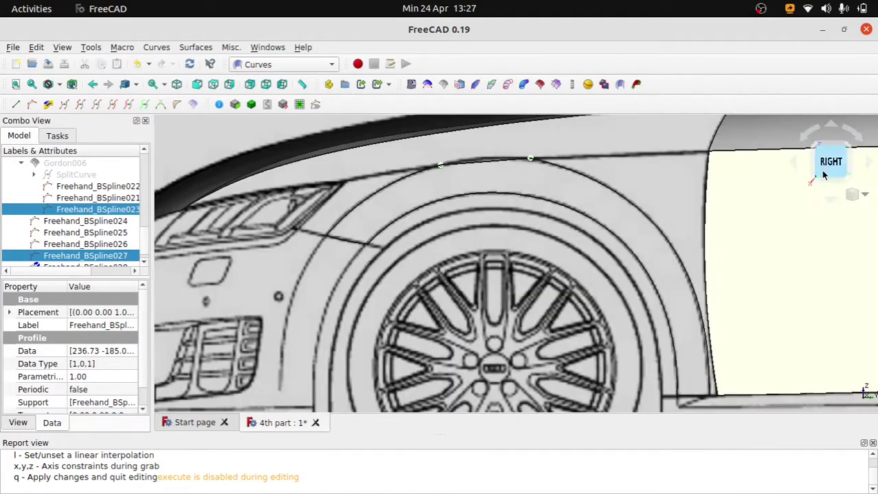
scroll(483, 160, "up", 5)
left_click(501, 192)
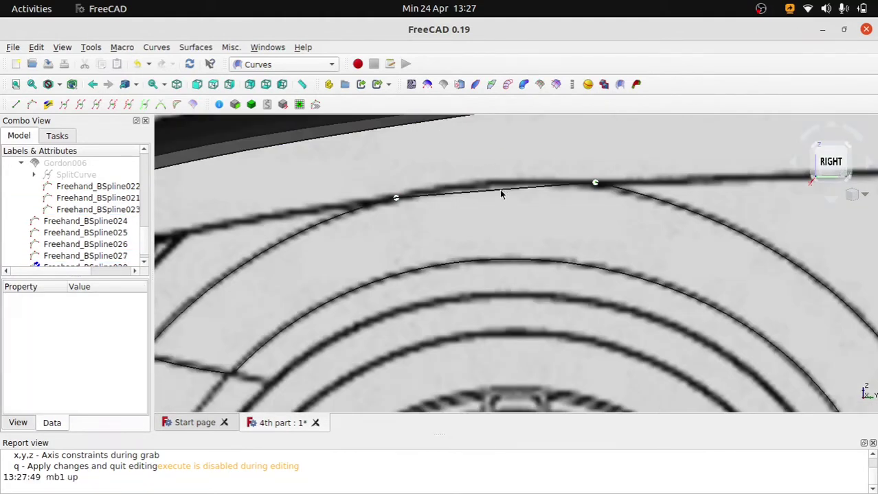
key("i")
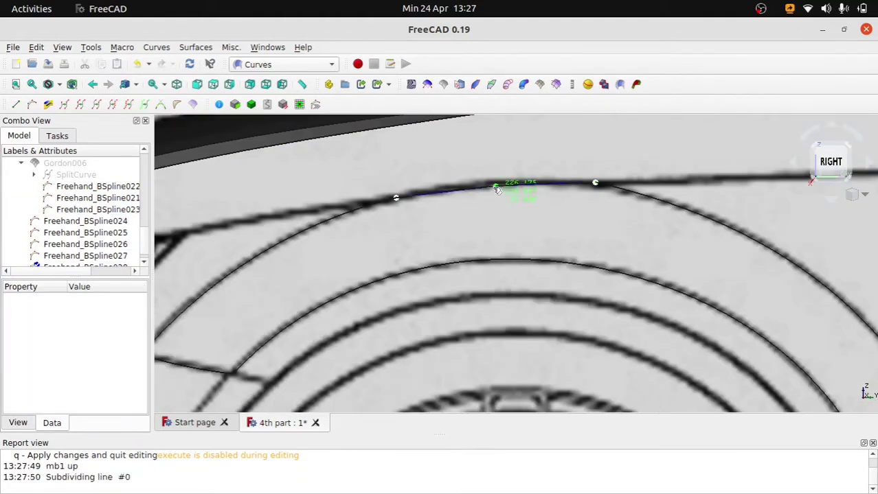
left_click(496, 186)
Align the new control point with the body outline in the top view, then return to right view.
scroll(522, 199, "down", 3)
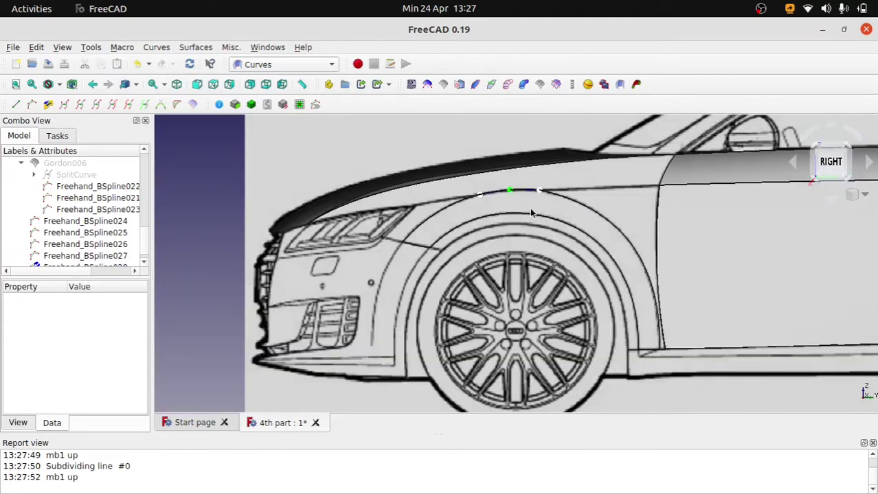
scroll(515, 227, "down", 2)
mouse_move(513, 236)
middle_mouse_down()
mouse_move(417, 254)
mouse_move(431, 272)
mouse_move(624, 195)
middle_mouse_up()
left_click(829, 156)
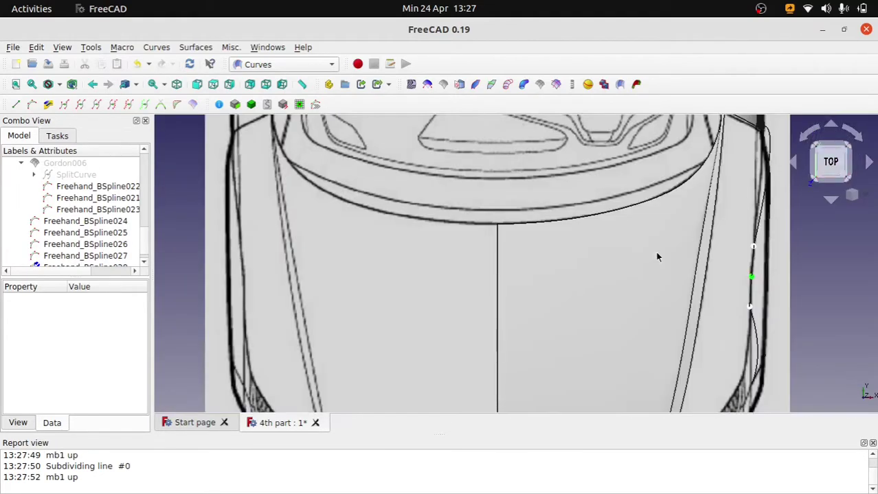
scroll(759, 285, "up", 3)
scroll(745, 275, "up", 2)
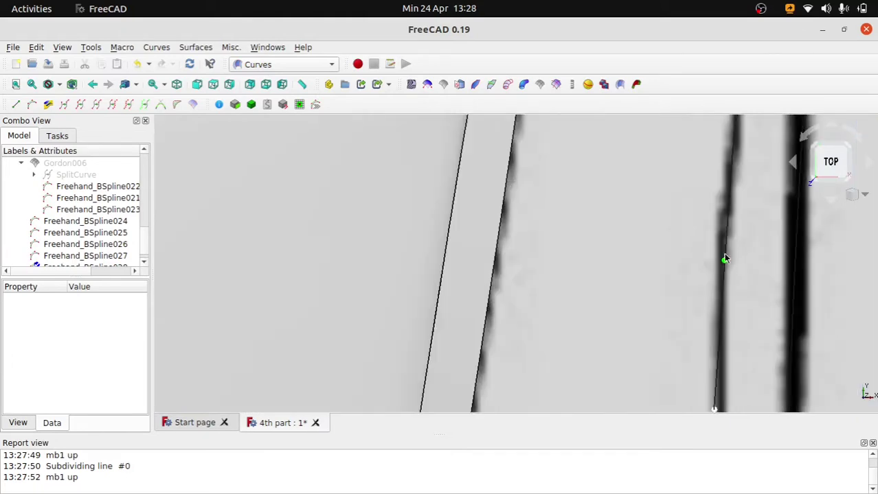
left_click(726, 260)
scroll(735, 275, "down", 2)
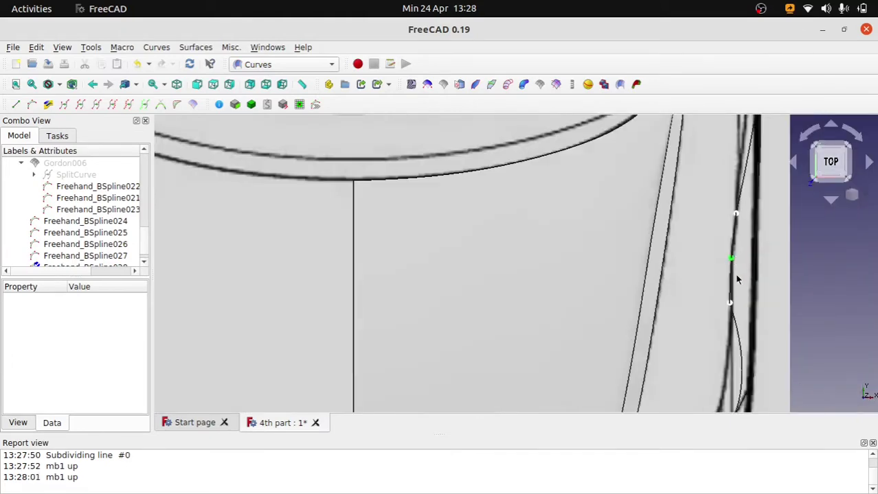
scroll(747, 285, "down", 3)
middle_click_drag(751, 287, 568, 293)
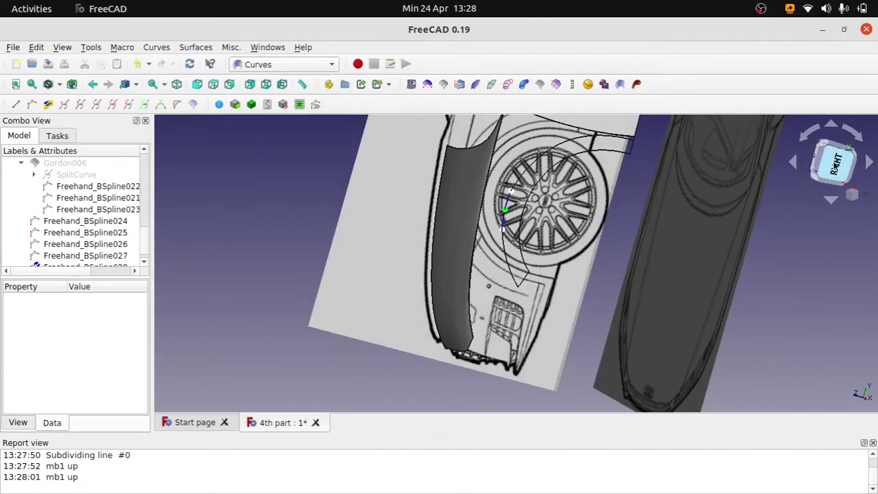
left_click(833, 163)
scroll(603, 235, "up", 3)
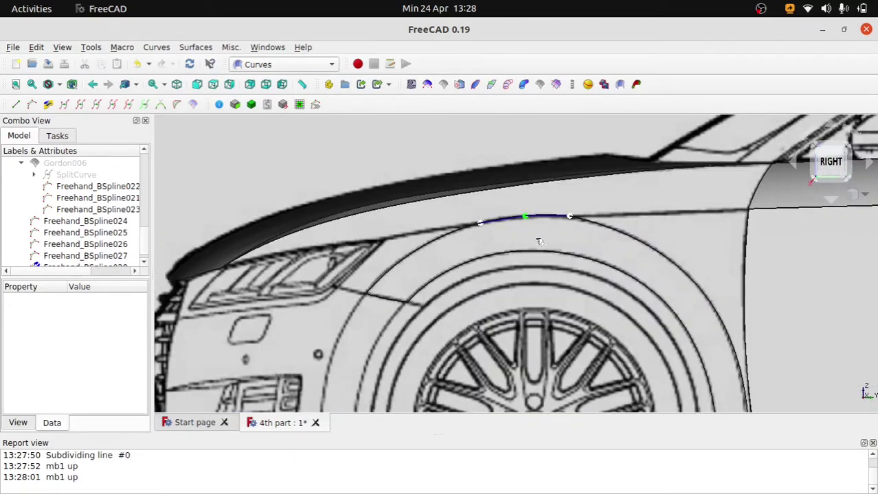
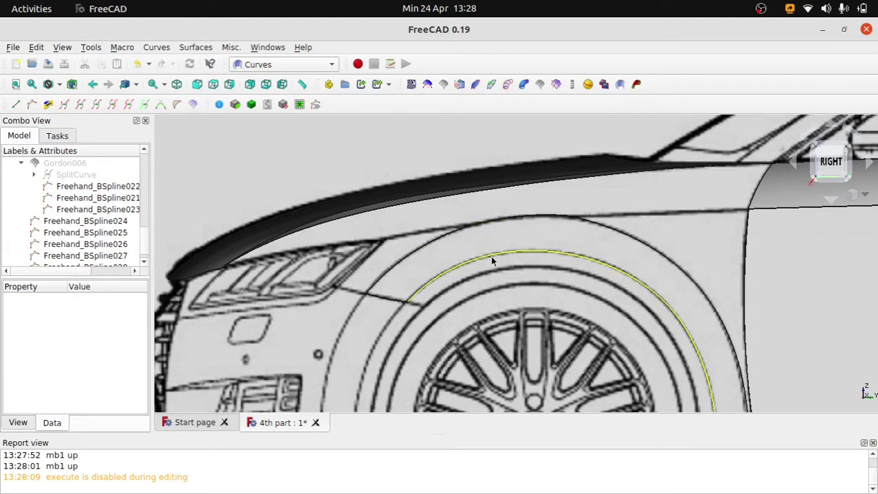
Select the outer wheel-arch pieces, Freehand_BSpline027, Freehand_BSpline023 and the top and front segments, for joining.
left_click(598, 227)
scroll(598, 227, "down", 2)
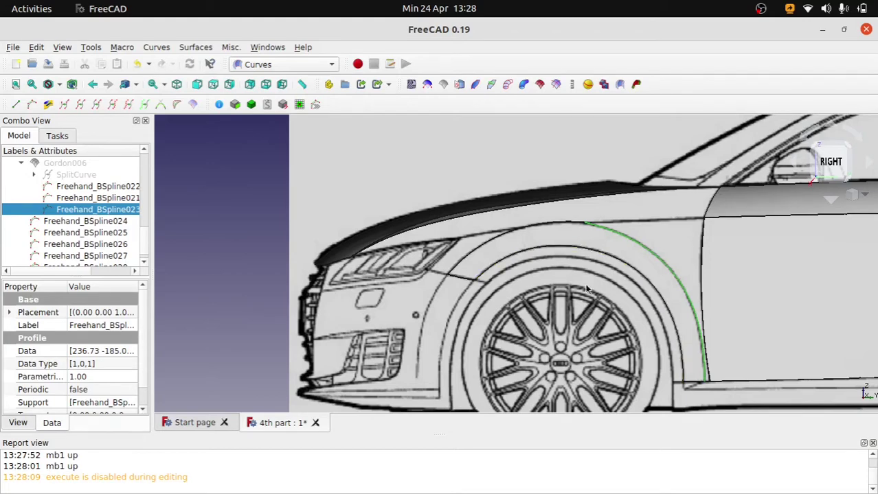
scroll(512, 238, "up", 3)
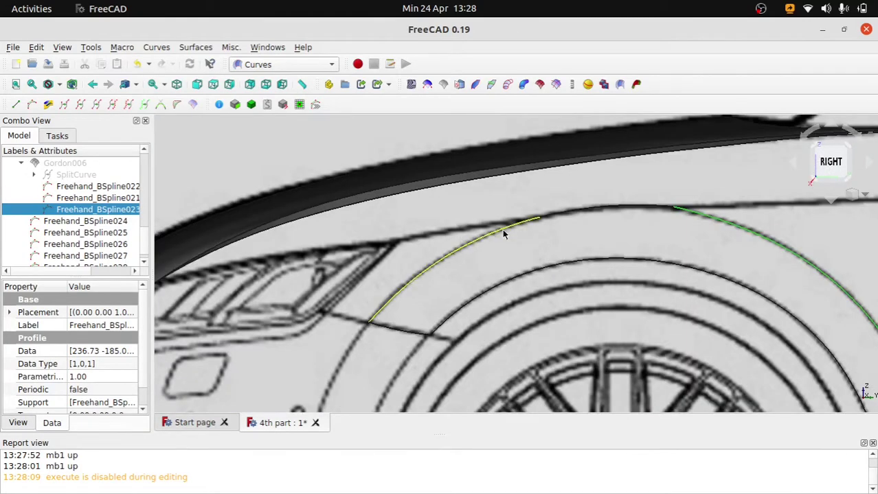
left_click(510, 234)
left_click(558, 210)
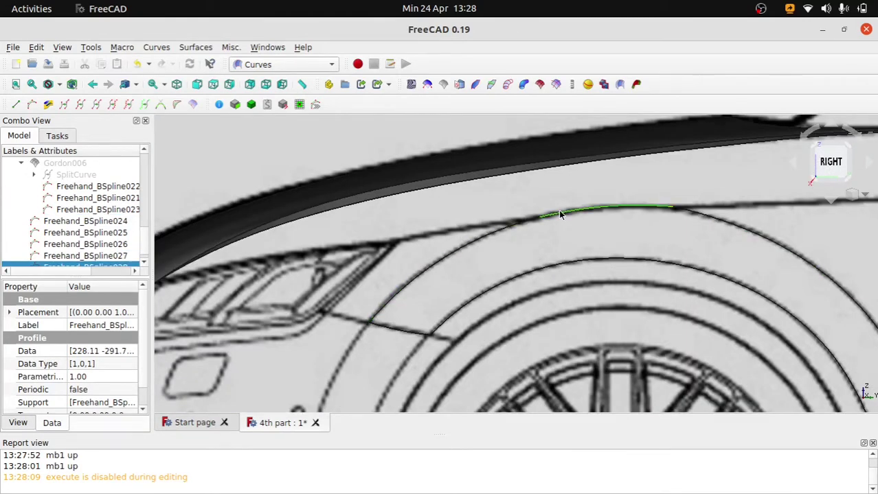
scroll(558, 210, "down", 2)
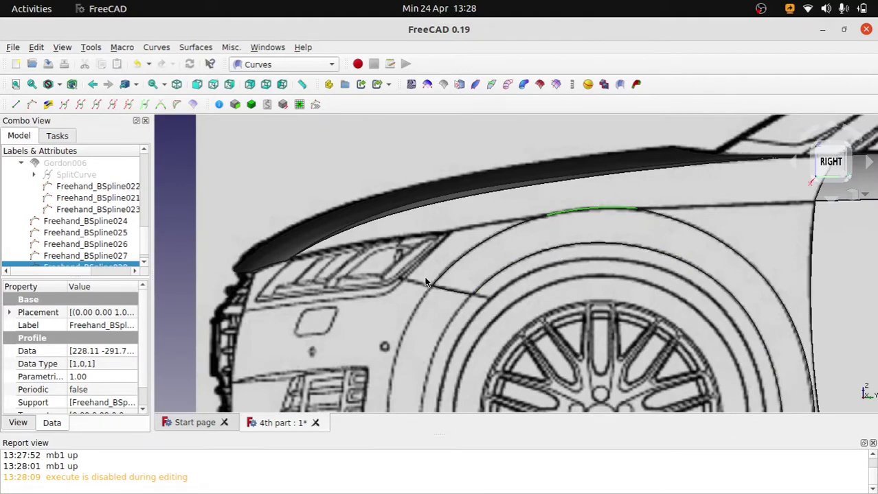
left_click(465, 253)
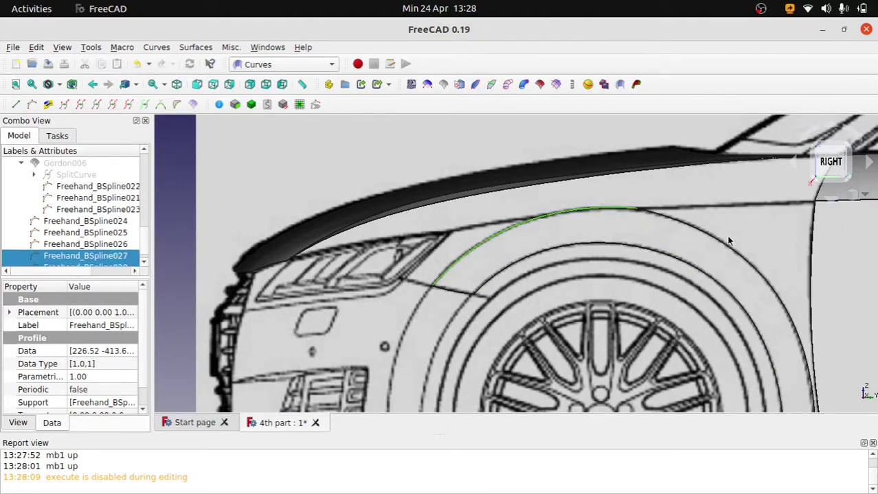
left_click(733, 252, "ctrl")
scroll(720, 276, "down", 3)
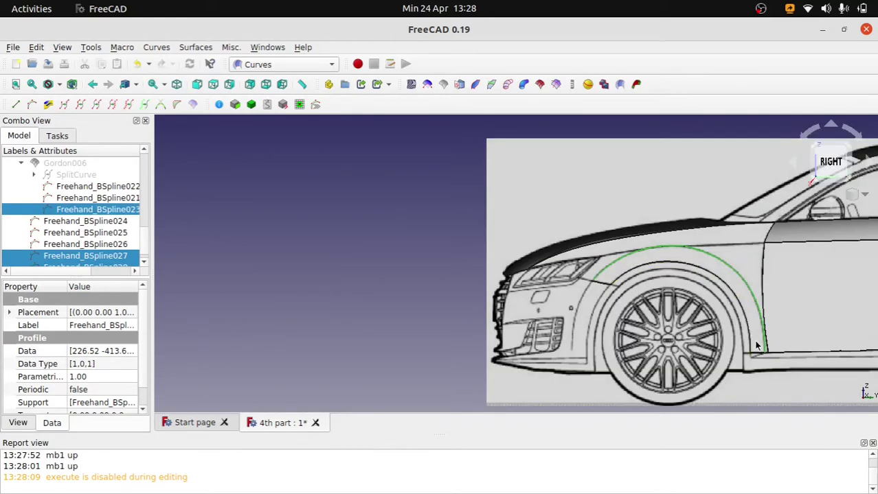
scroll(758, 355, "up", 3)
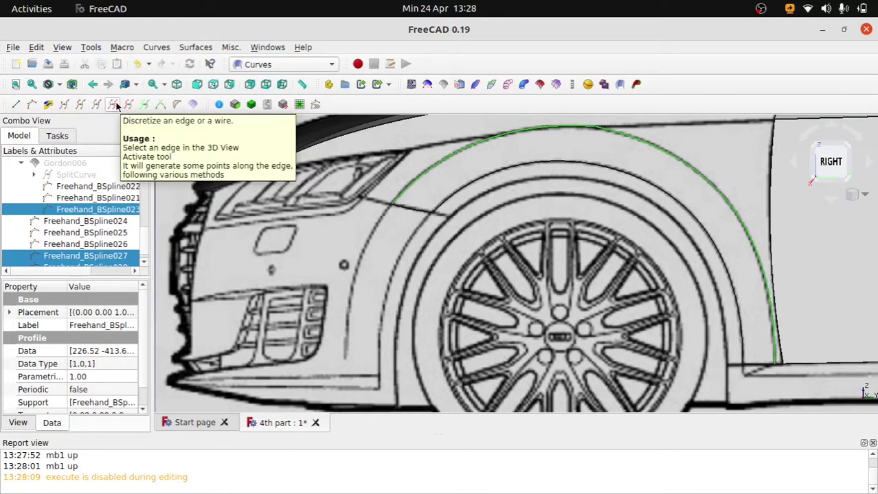
Join the outer arch pieces into JoinCurve, then select it with Freehand_BSpline025, 026 and 024.
left_click(81, 105)
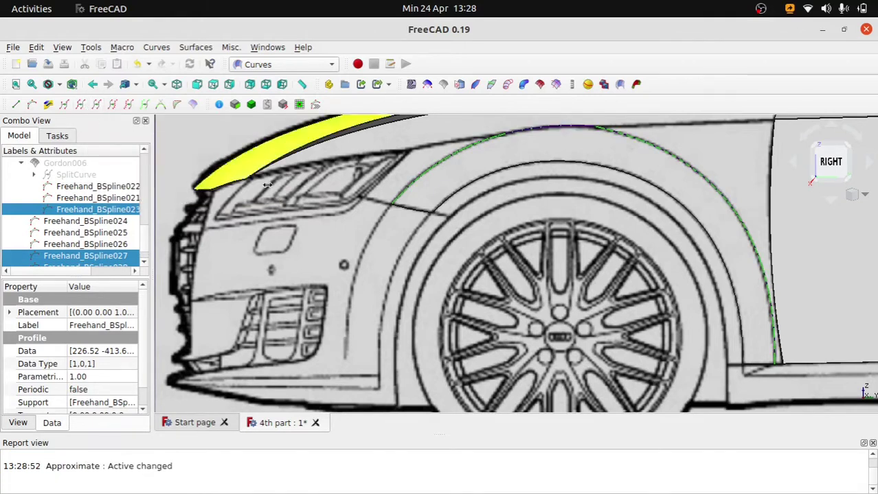
scroll(99, 241, "down", 1)
left_click(74, 256)
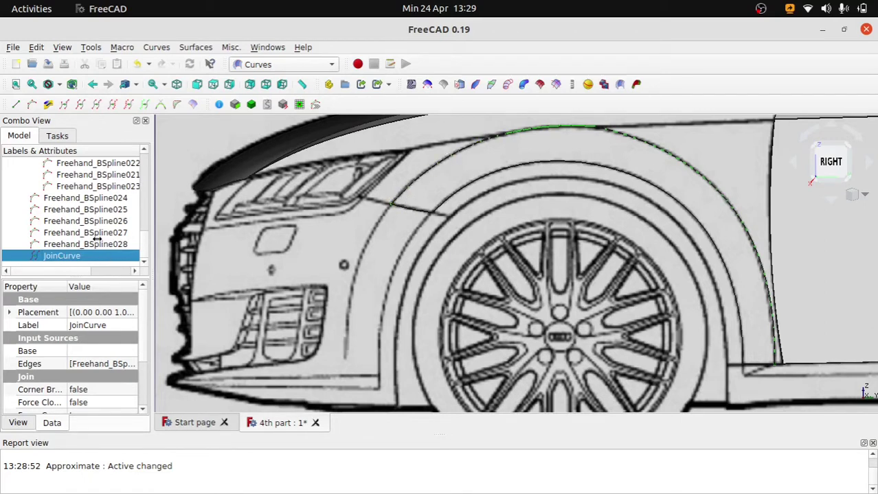
left_click(401, 211, "ctrl")
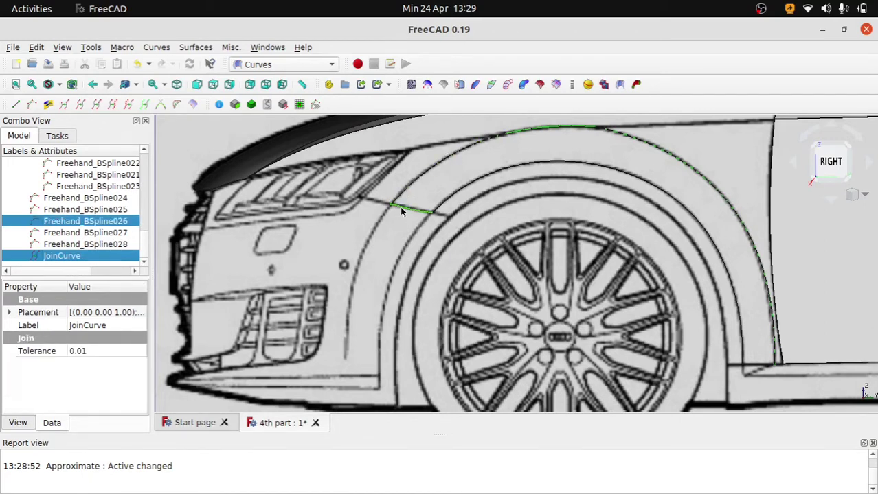
left_click(357, 237)
left_click(54, 259)
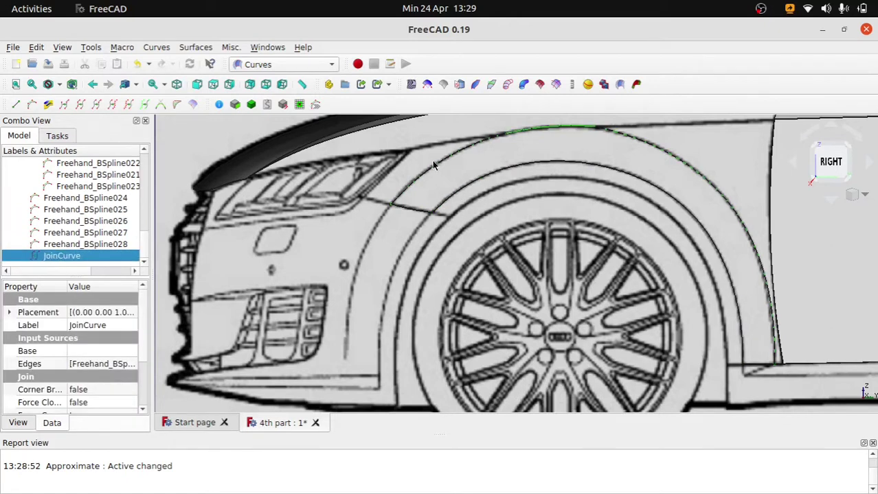
left_click(470, 182, "ctrl")
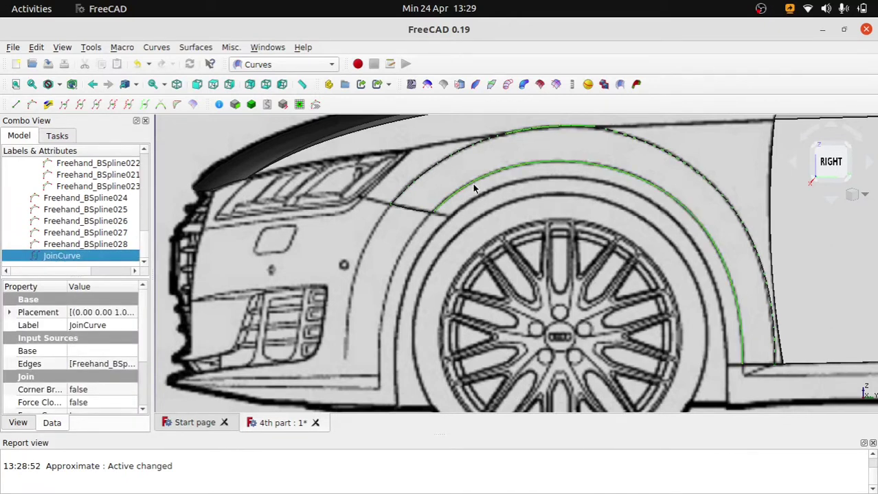
left_click(411, 210, "ctrl")
left_click(759, 367, "ctrl")
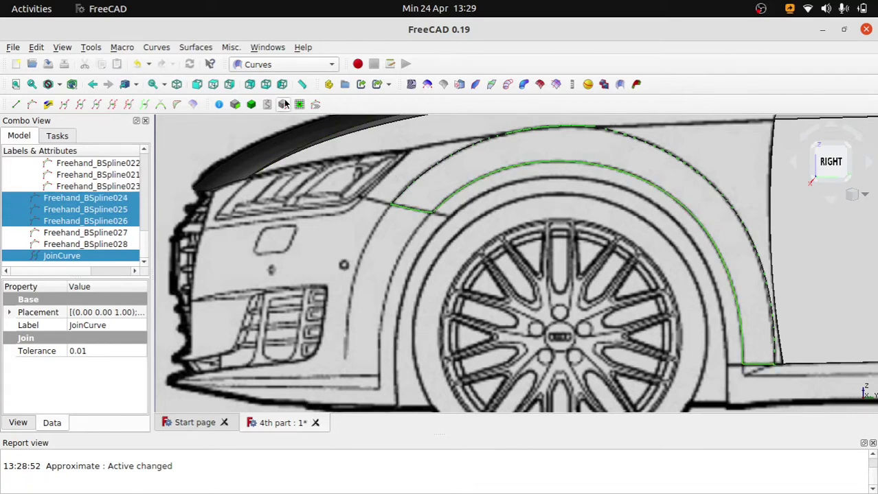
Build Gordon007 from the selected arch curves and inspect the new surface from above in Top view.
left_click(532, 84)
scroll(638, 207, "down", 3)
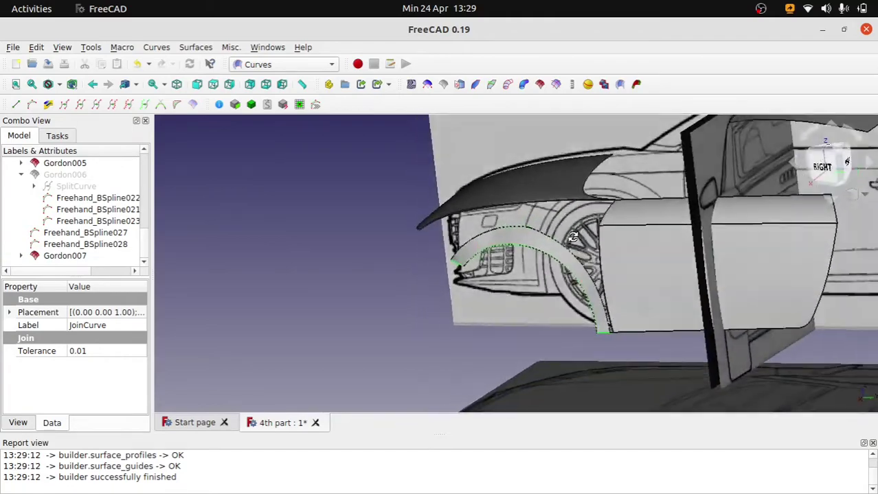
middle_click_drag(637, 208, 417, 250)
scroll(460, 242, "up", 3)
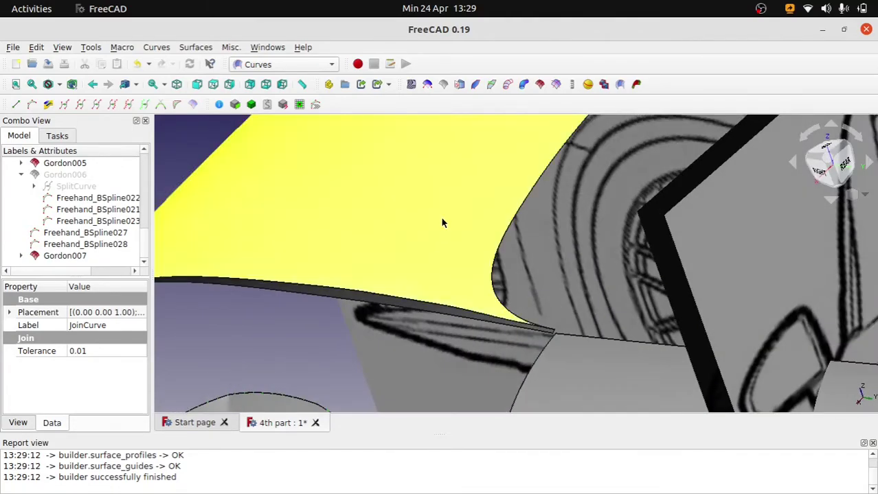
scroll(443, 221, "down", 5)
mouse_move(443, 221)
middle_mouse_down()
mouse_move(598, 322)
mouse_move(507, 277)
middle_mouse_up()
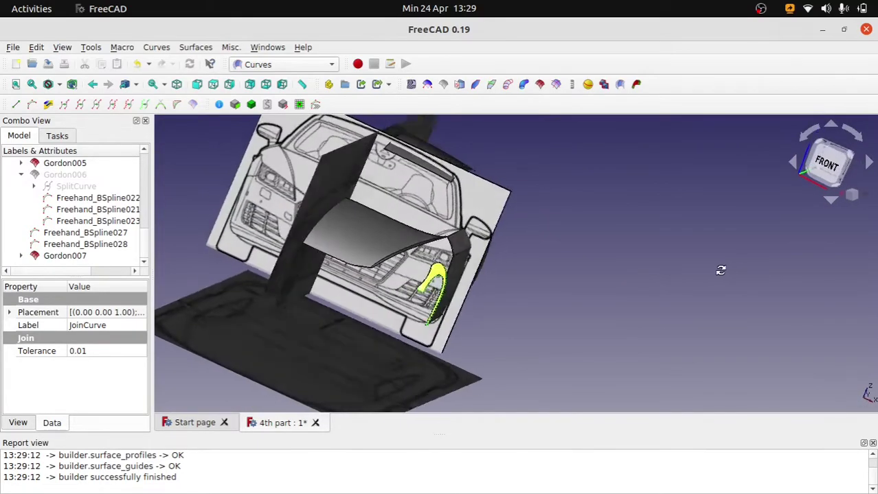
scroll(467, 293, "up", 3)
mouse_move(327, 289)
middle_mouse_down()
mouse_move(348, 338)
mouse_move(359, 314)
middle_mouse_up()
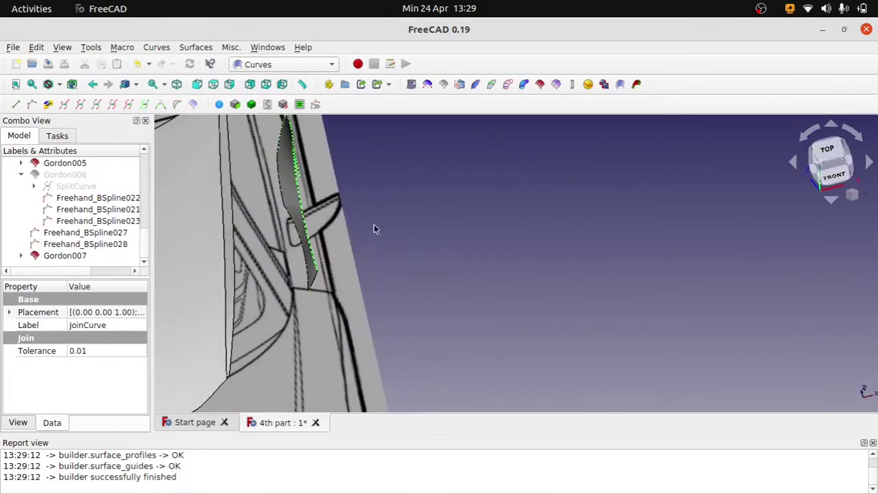
key("2")
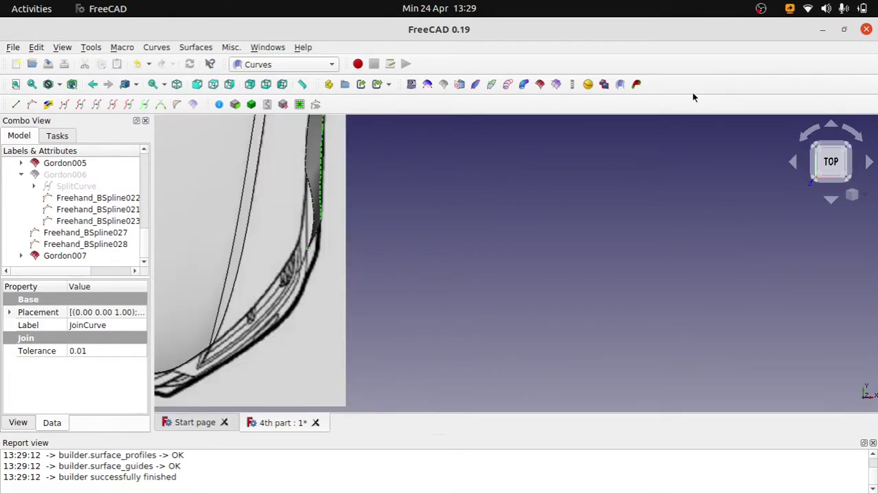
scroll(350, 160, "up", 1)
middle_click_drag(327, 193, 519, 212)
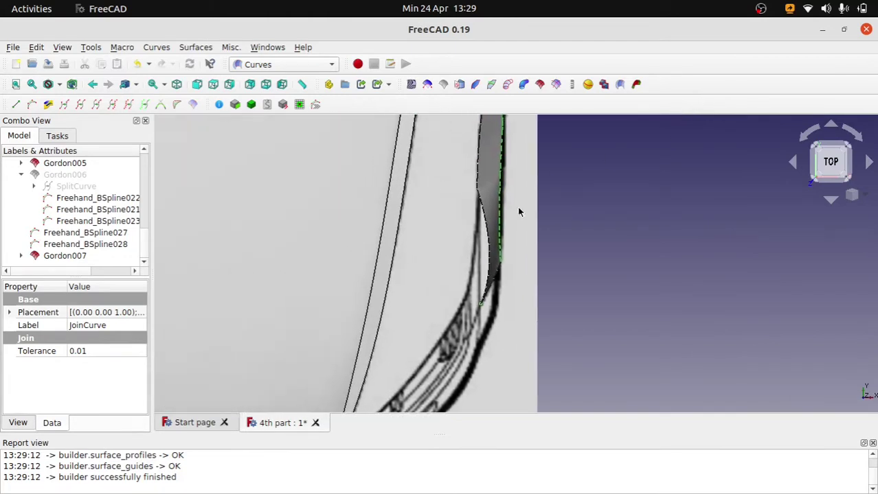
scroll(515, 220, "up", 3)
Pull Freehand_BSpline027's middle pole left so Gordon007's corner meets the neighbouring curve.
left_click(464, 221)
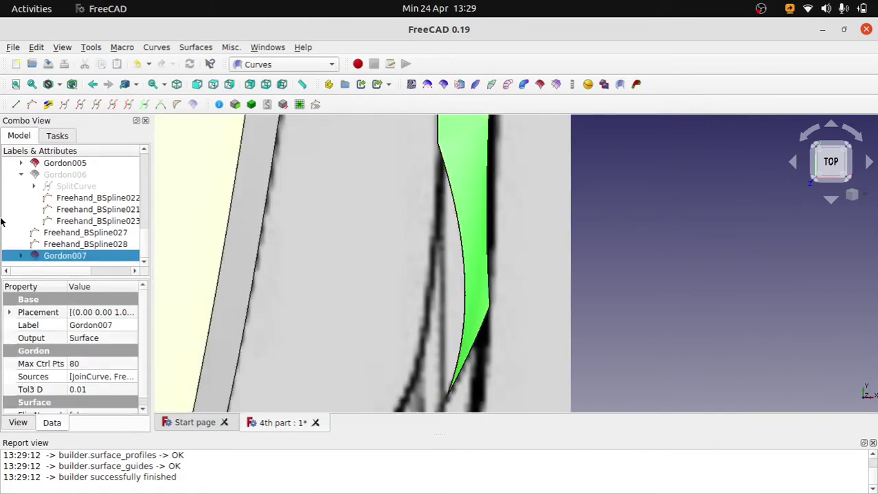
left_click(21, 257)
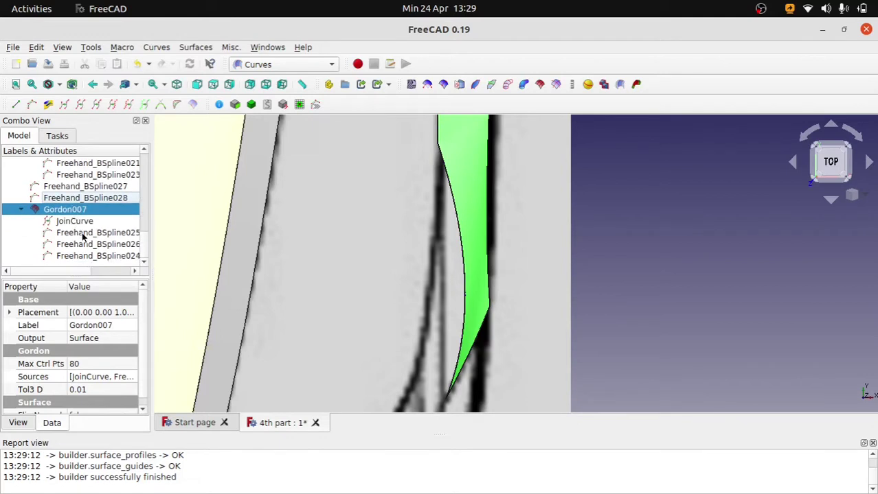
left_click(76, 223)
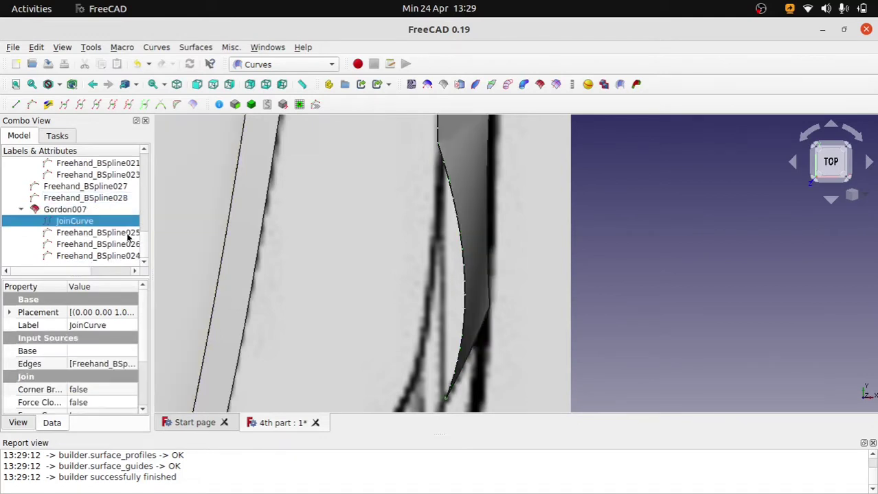
left_click(100, 199)
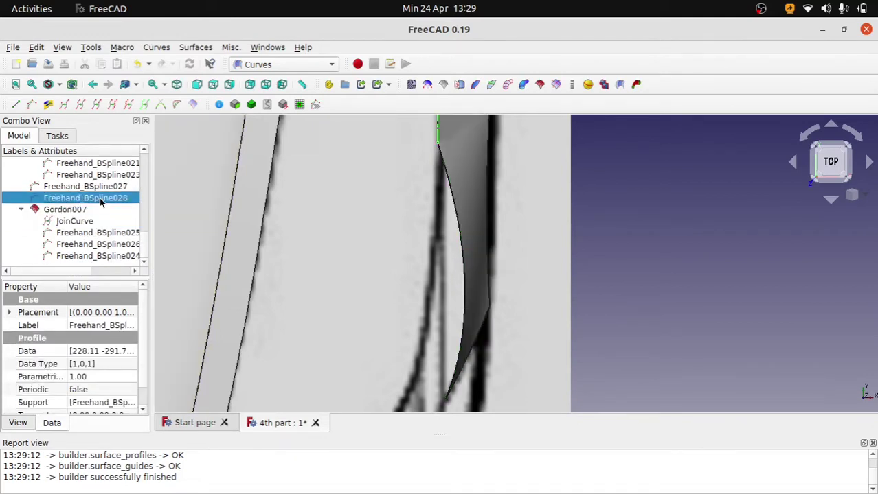
left_click(104, 188)
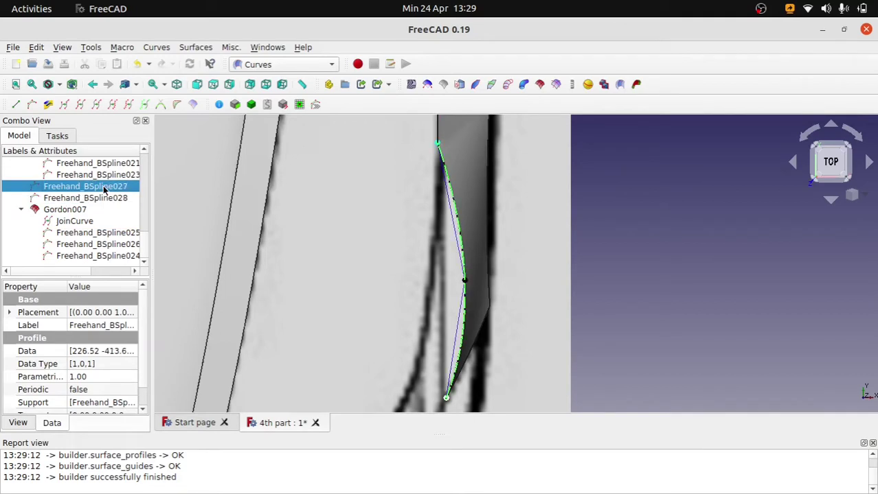
double_click(105, 188)
left_click_drag(465, 282, 443, 286)
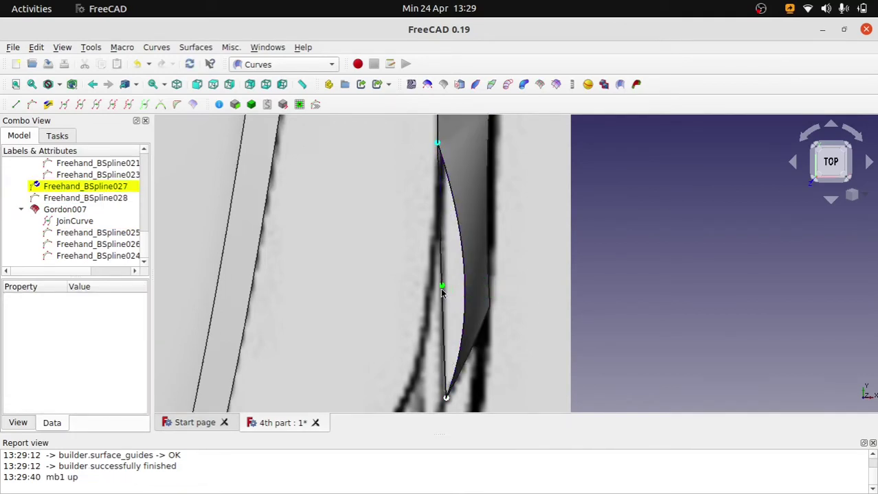
key("Return")
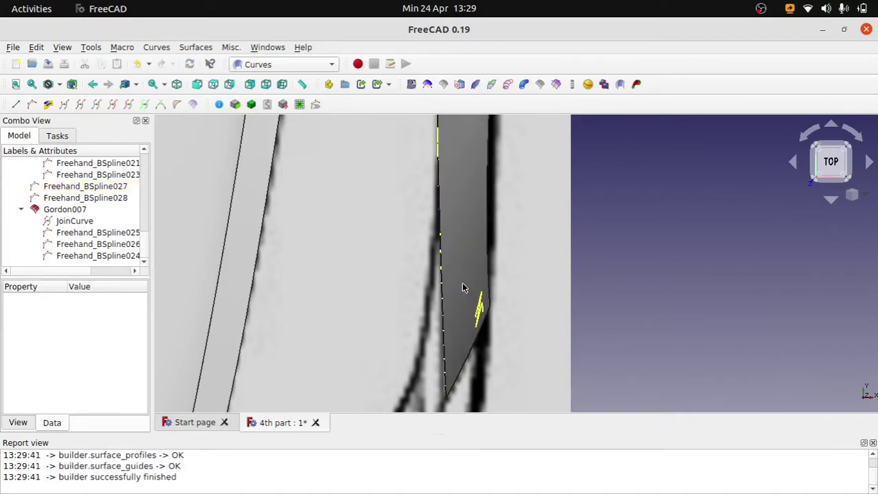
scroll(550, 302, "down", 2)
scroll(600, 320, "down", 3)
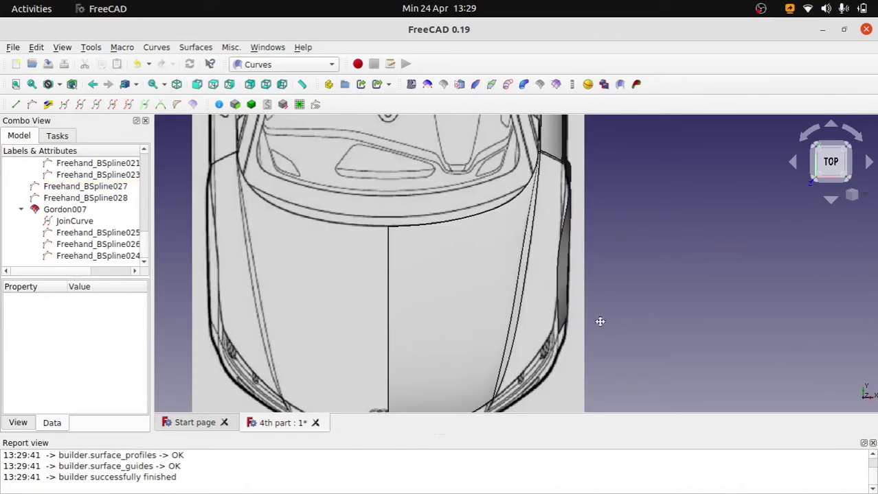
In Top view, drag a Freehand_BSpline023 control point to match the blueprint arch outline.
mouse_move(600, 321)
middle_mouse_down()
mouse_move(501, 249)
mouse_move(521, 244)
middle_mouse_up()
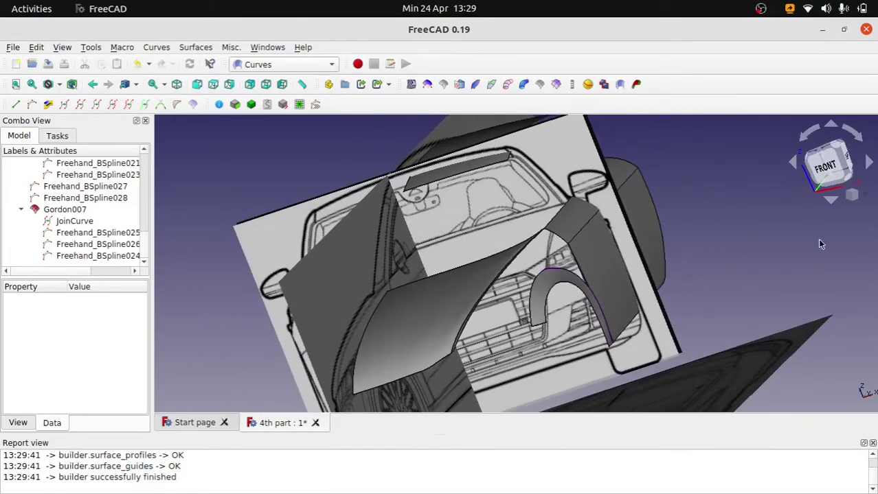
left_click(852, 165)
mouse_move(658, 283)
middle_mouse_down()
mouse_move(578, 353)
mouse_move(533, 335)
middle_mouse_up()
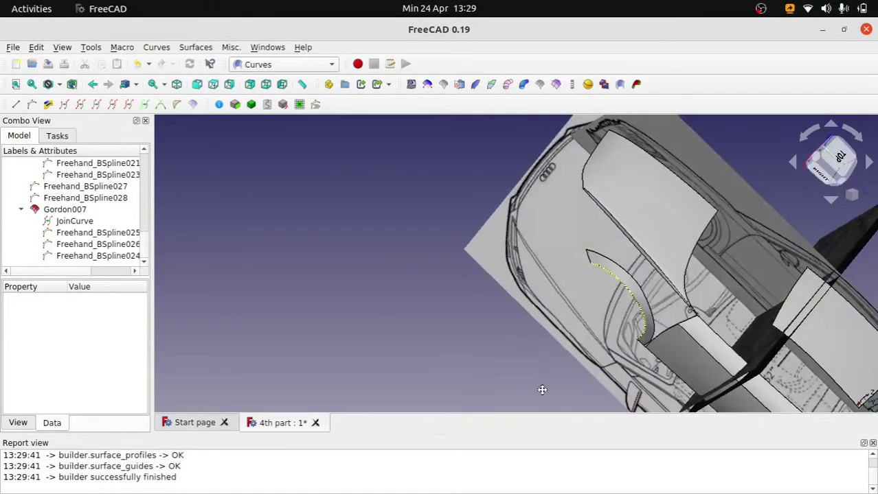
left_click(848, 156)
left_click(835, 171)
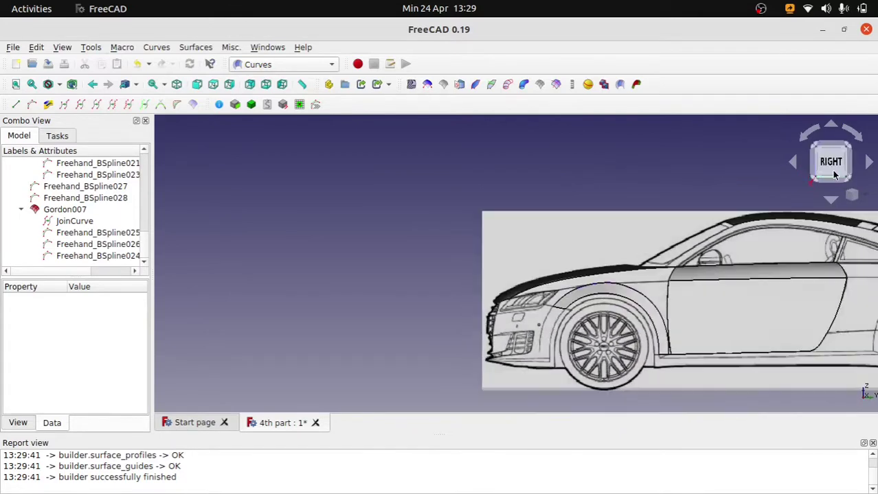
scroll(653, 324, "up", 5)
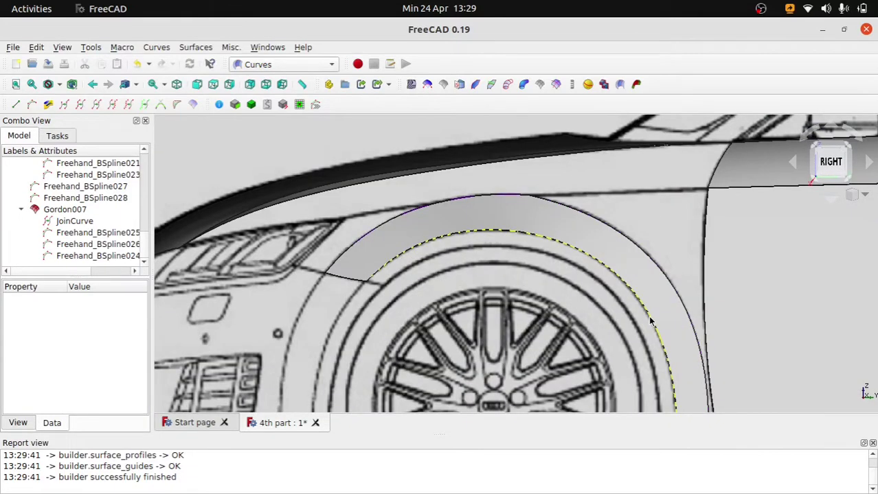
key("2")
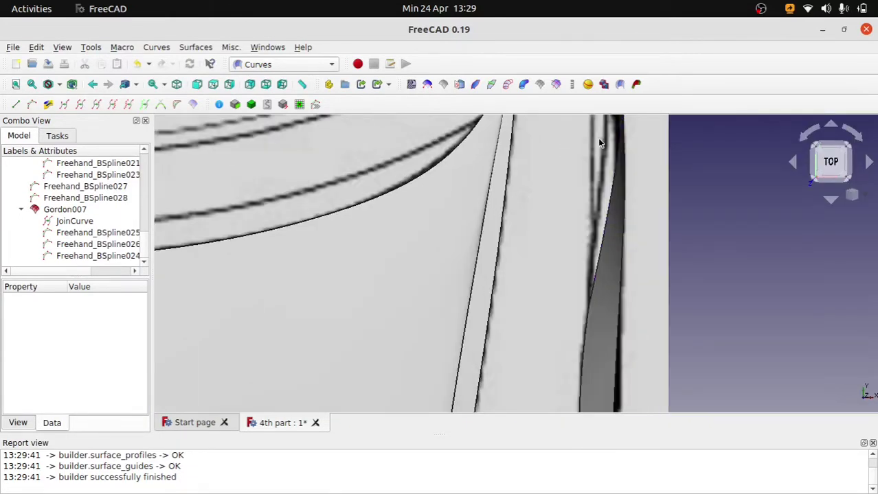
scroll(599, 178, "down", 1)
scroll(604, 234, "down", 1)
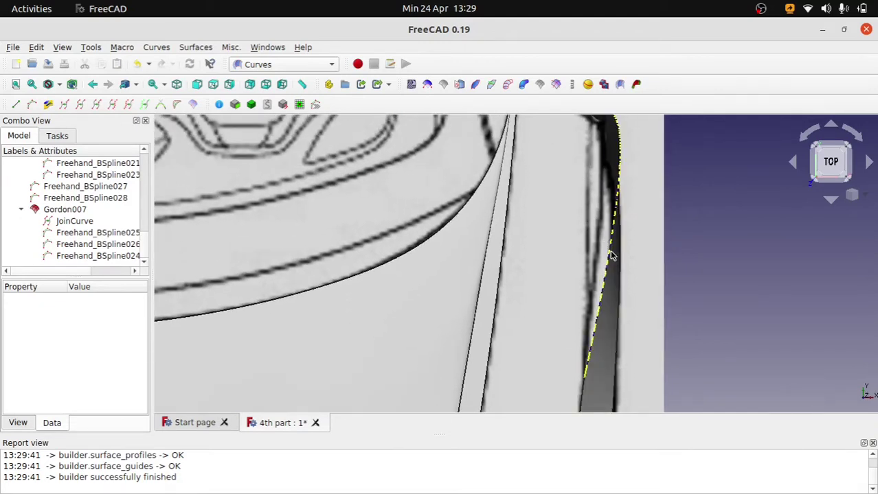
left_click(612, 255)
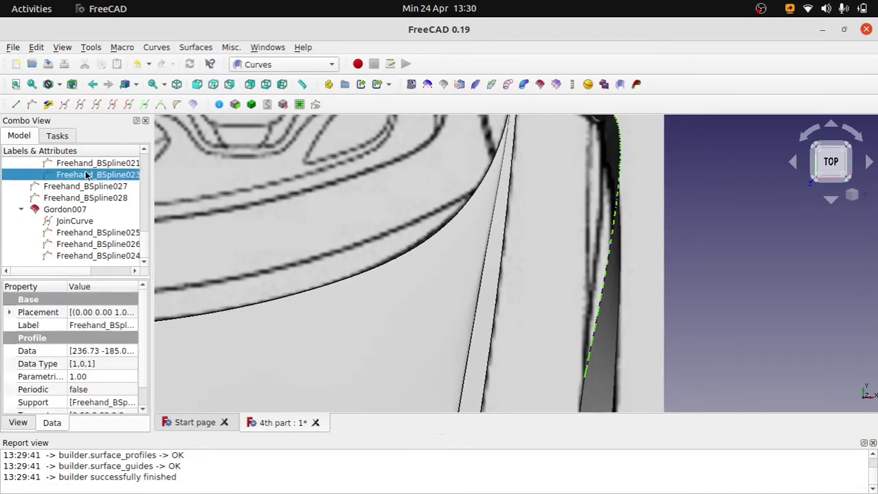
left_click(722, 223)
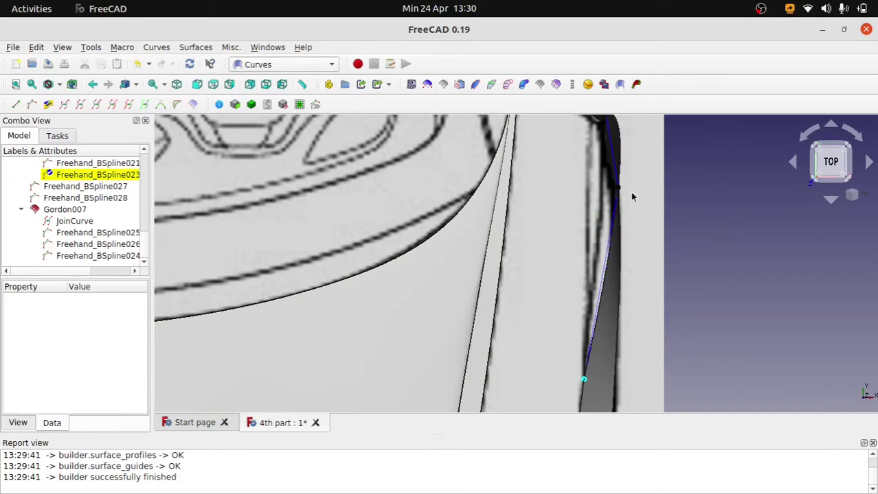
left_click_drag(616, 194, 612, 195)
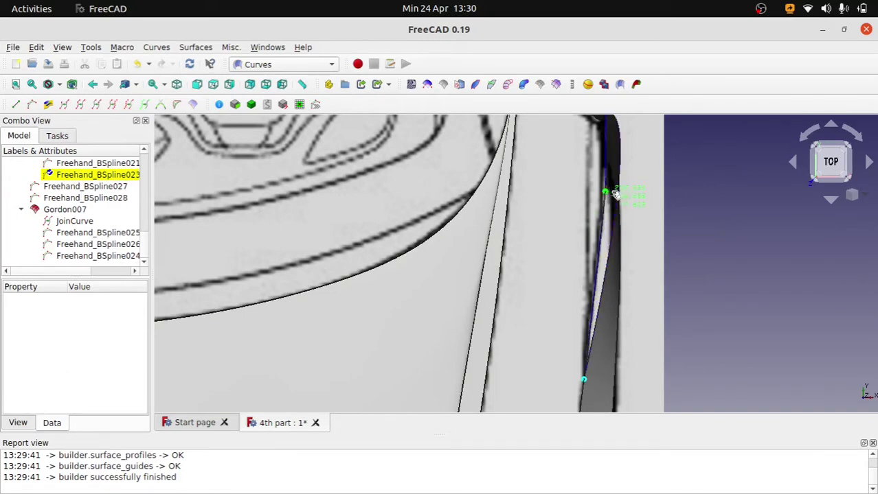
Refine the lower part of Freehand_BSpline023, check it from the side, and finish so Gordon007 rebuilds.
scroll(626, 206, "up", 1)
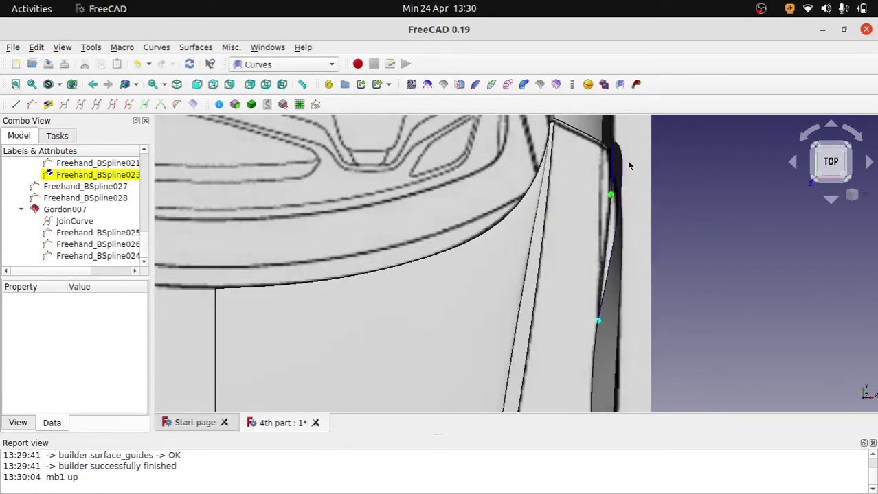
scroll(629, 148, "up", 1)
scroll(603, 130, "up", 1)
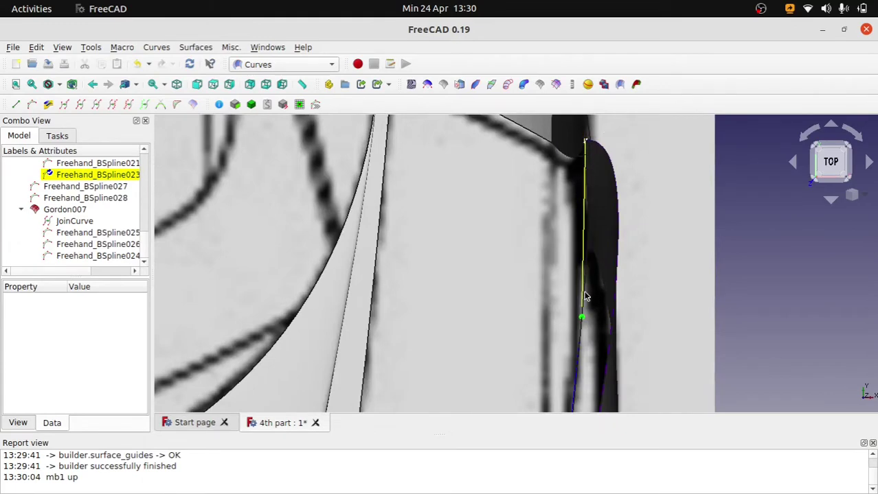
left_click_drag(581, 318, 580, 320)
scroll(611, 306, "down", 2)
key("3")
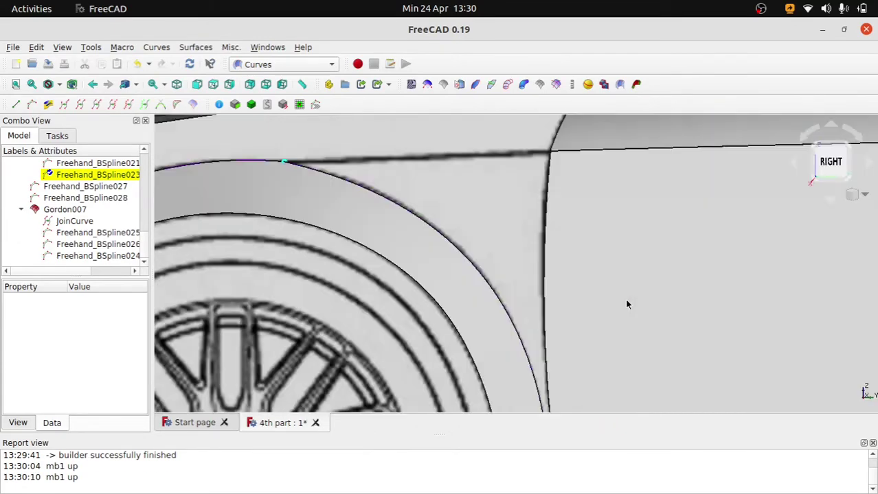
scroll(626, 304, "down", 3)
scroll(626, 304, "down", 3)
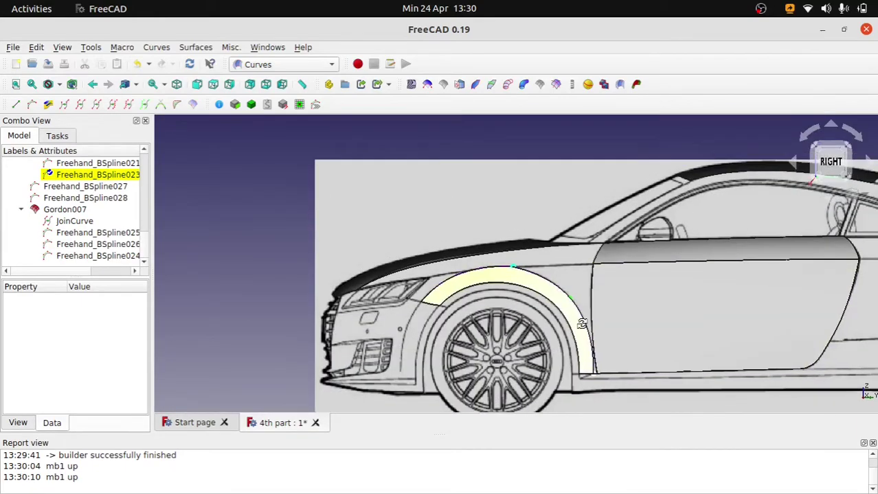
middle_click_drag(525, 302, 533, 359)
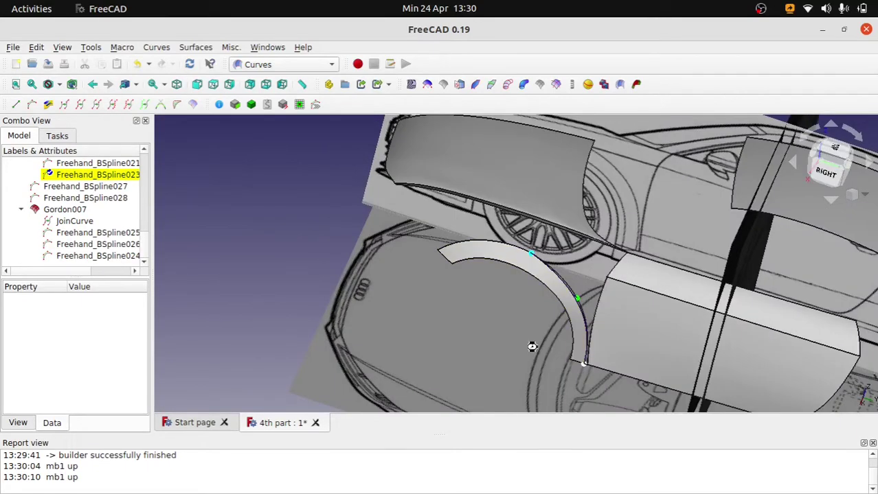
key("Escape")
scroll(554, 272, "up", 3)
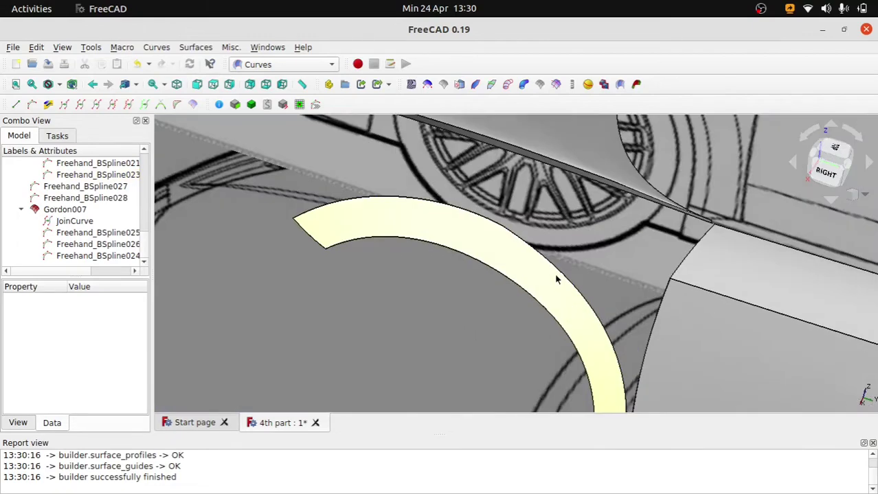
scroll(554, 272, "down", 1)
scroll(554, 273, "down", 2)
left_click(833, 177)
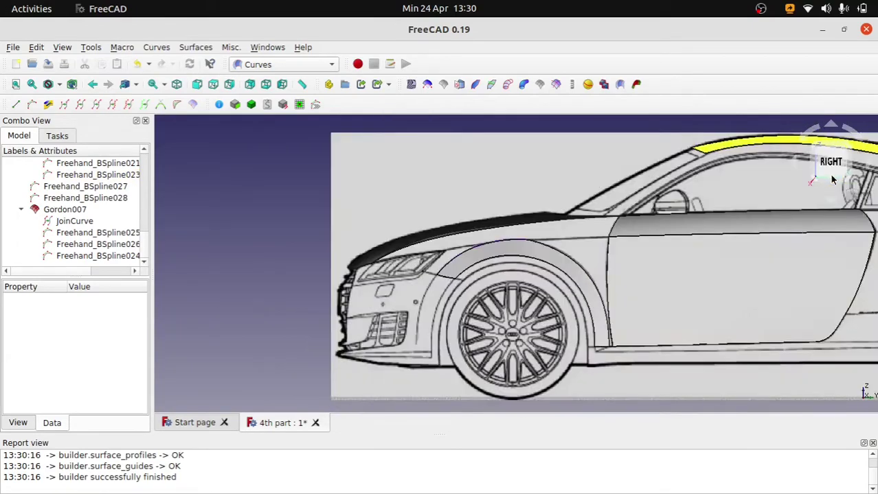
scroll(621, 342, "up", 4)
scroll(472, 242, "down", 6)
scroll(480, 251, "up", 3)
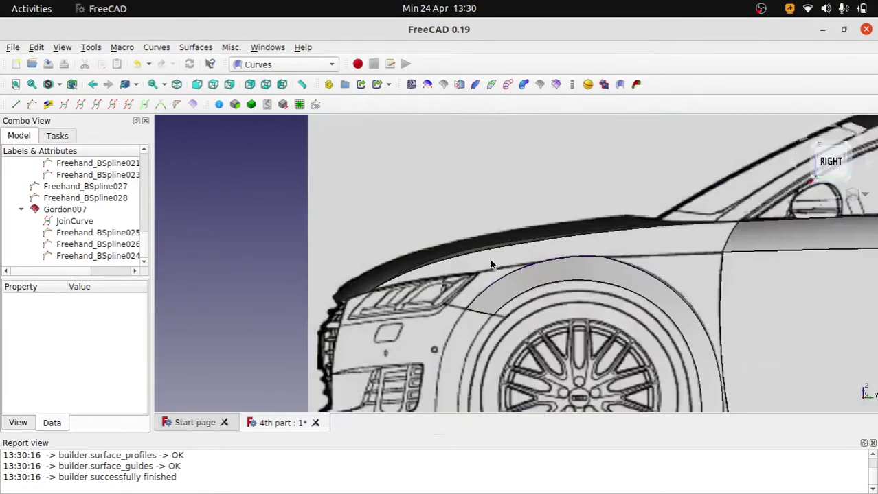
scroll(492, 259, "up", 2)
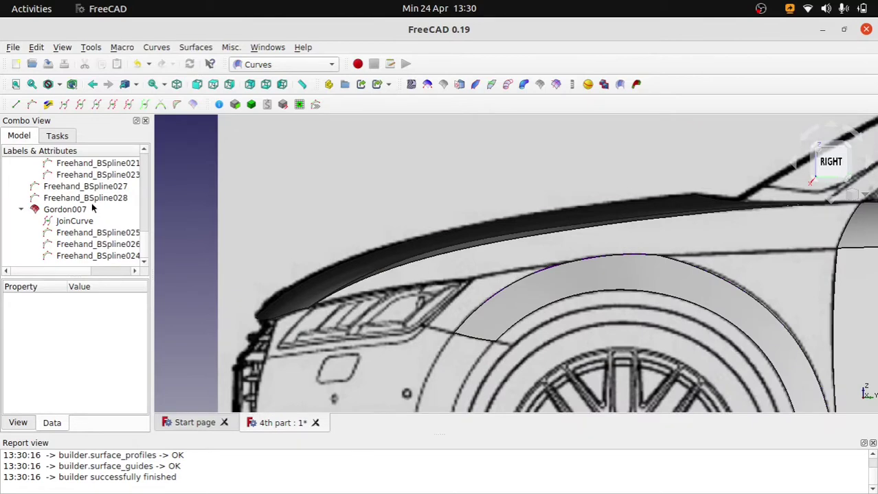
scroll(91, 210, "up", 3)
left_click(83, 233)
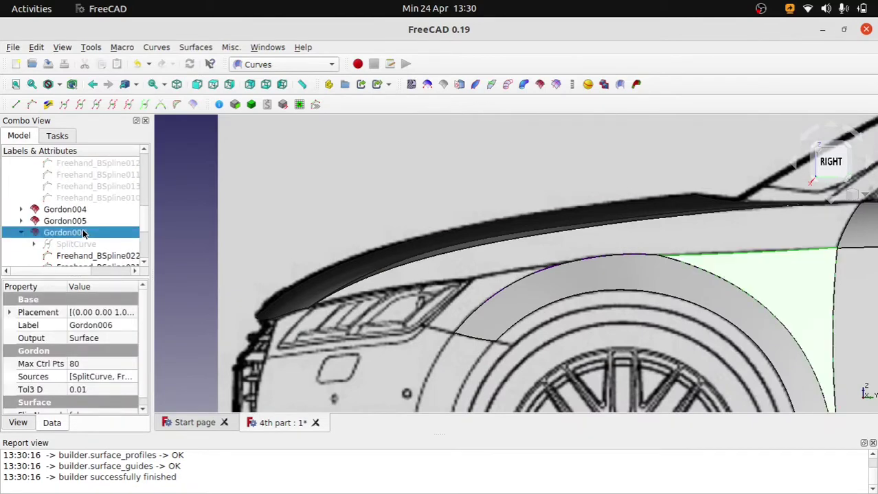
left_click(79, 246)
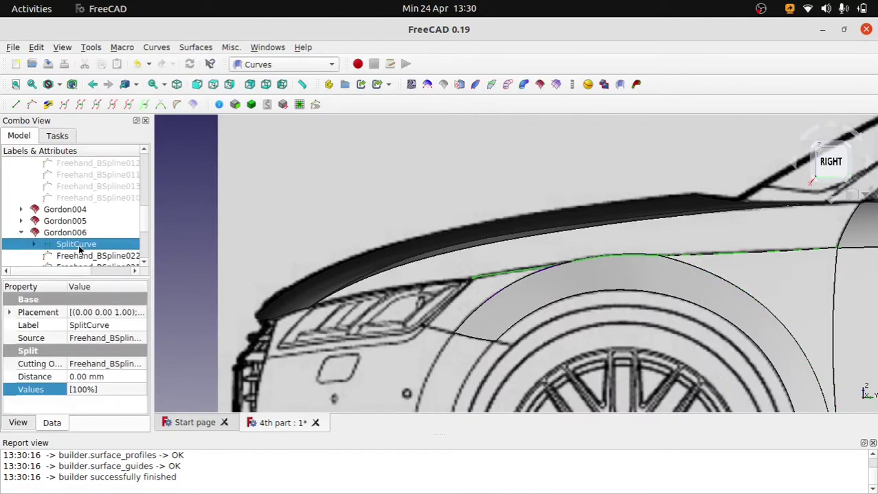
left_click(536, 274)
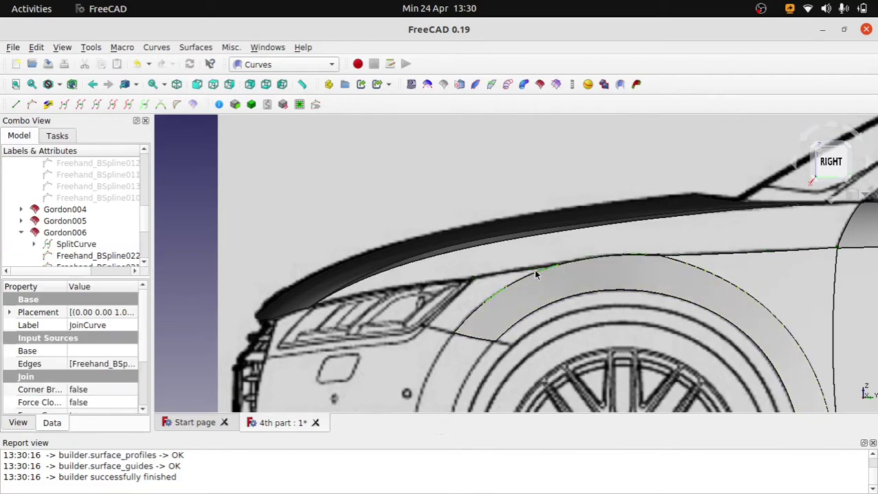
scroll(530, 265, "up", 3)
scroll(531, 265, "up", 2)
left_click(619, 317)
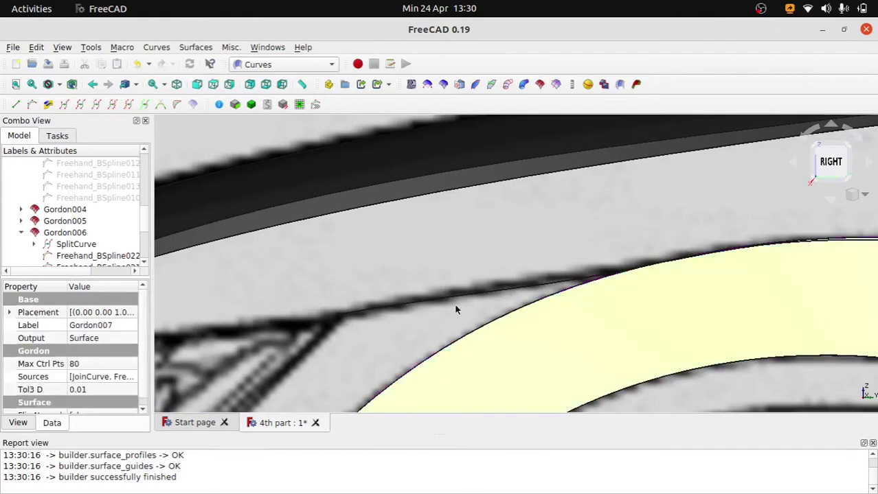
left_click(75, 221)
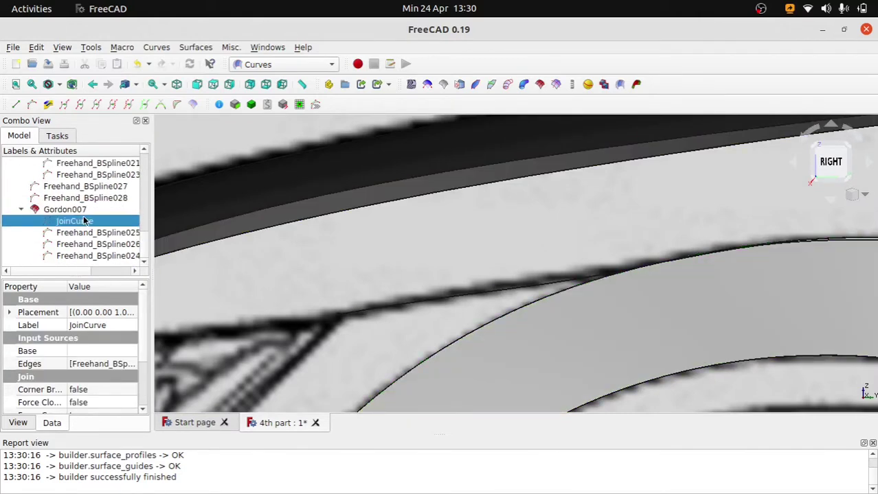
Hide the Gordon007 surface and select the upper fender edge curve for splitting.
left_click(657, 280)
key("space")
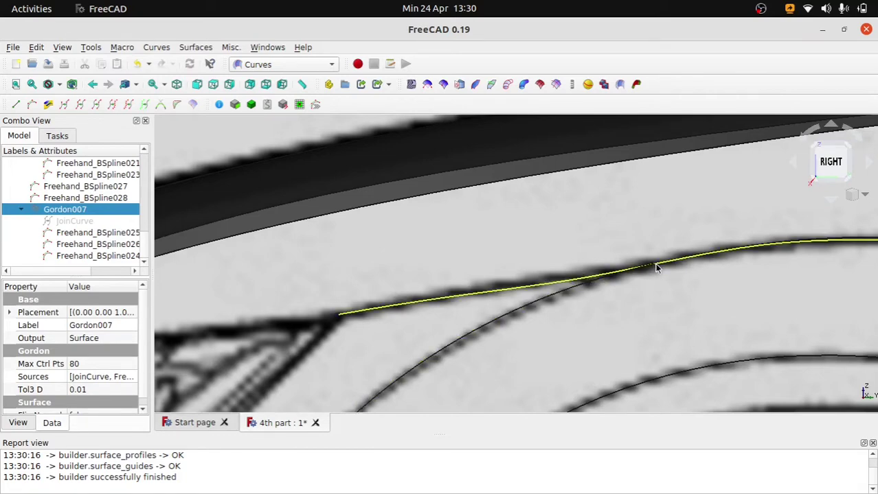
left_click(654, 264)
scroll(639, 280, "down", 5)
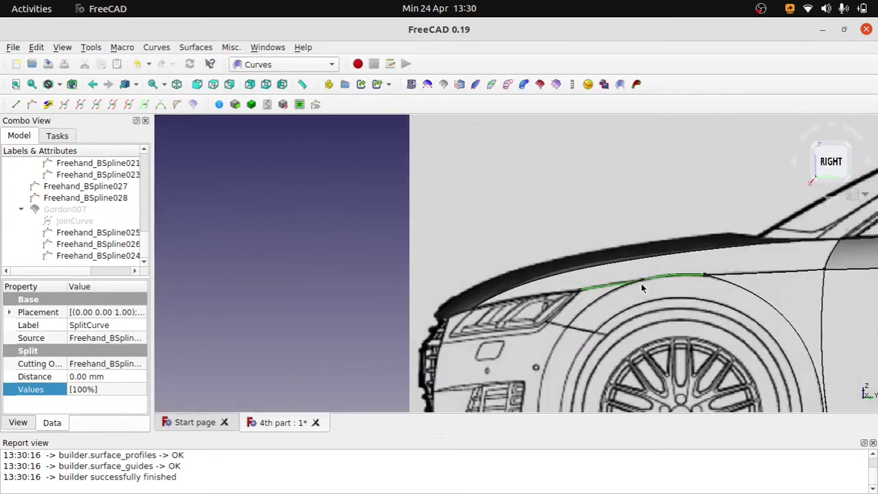
left_click(633, 301)
scroll(628, 292, "up", 5)
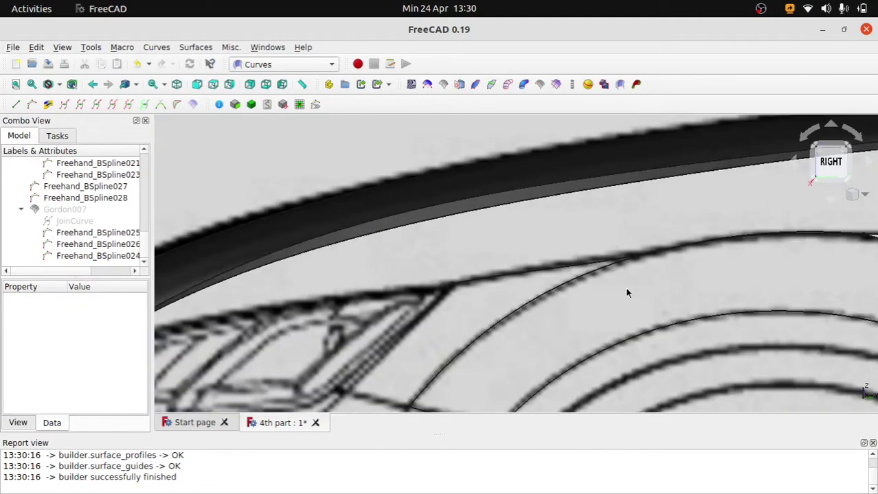
left_click(571, 268)
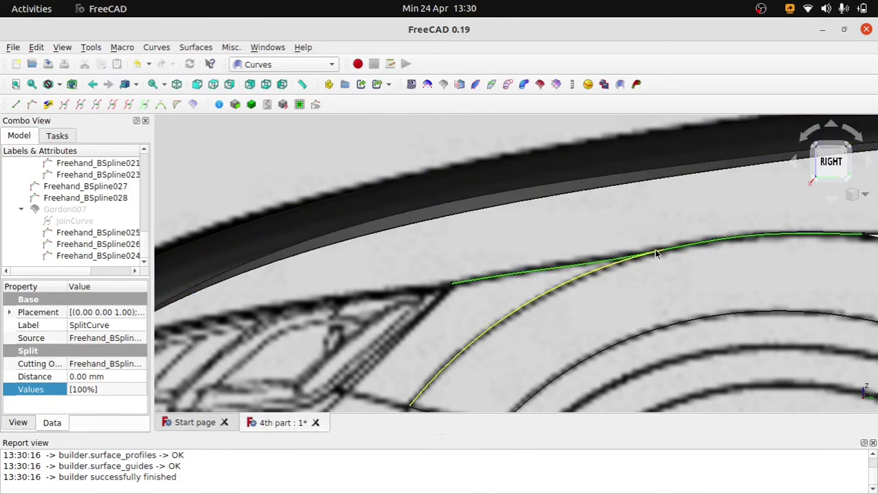
Split the edge into SplitCurve001 with Freehand_BSpline027 as the cutting object.
left_click(89, 107)
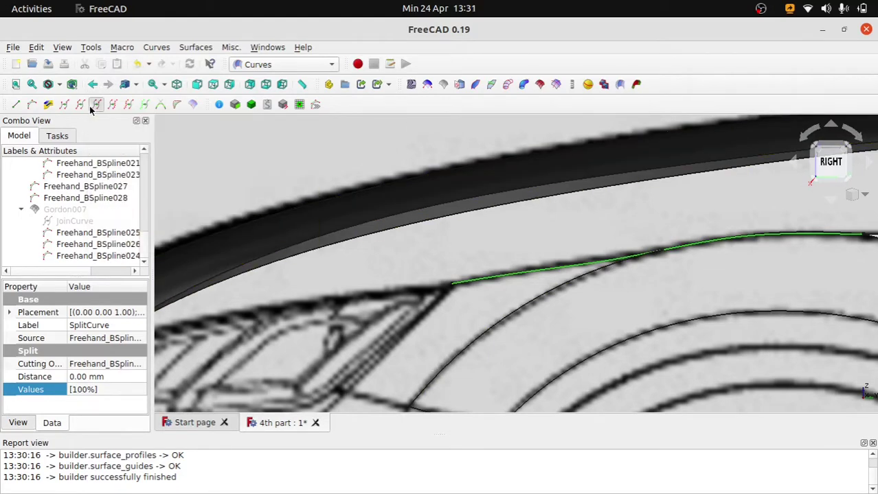
left_click(76, 256)
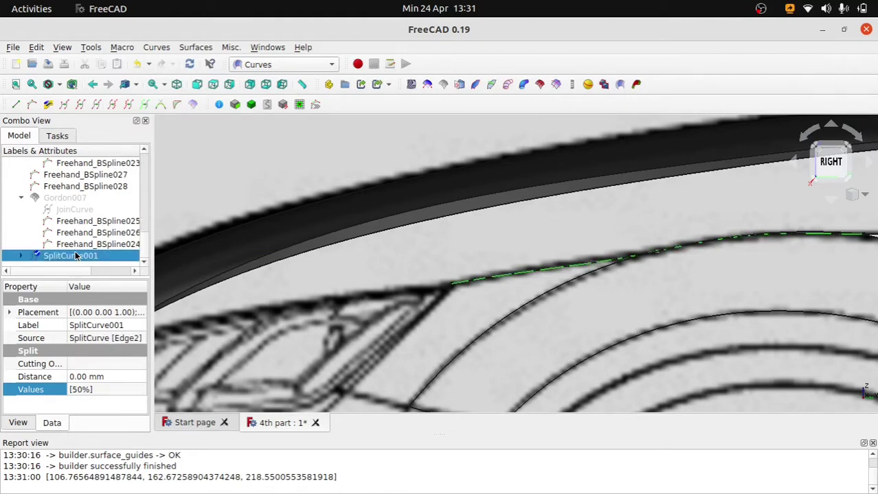
left_click(111, 366)
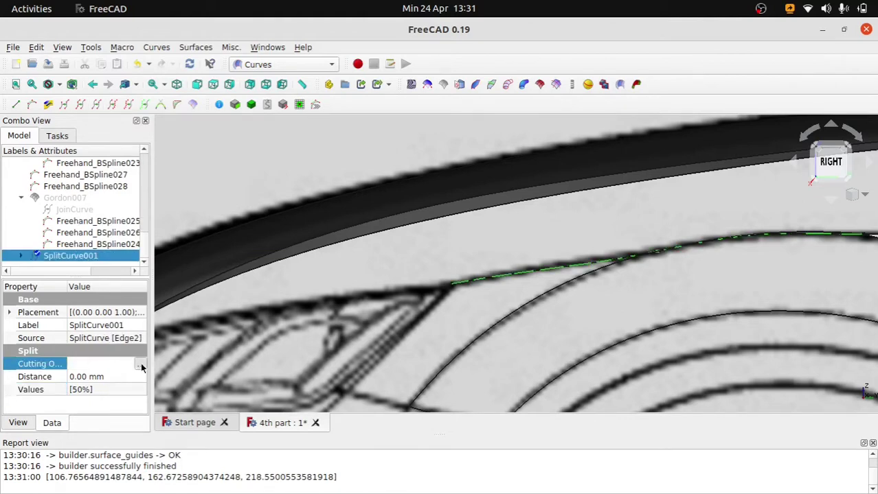
left_click(140, 365)
left_click(621, 263)
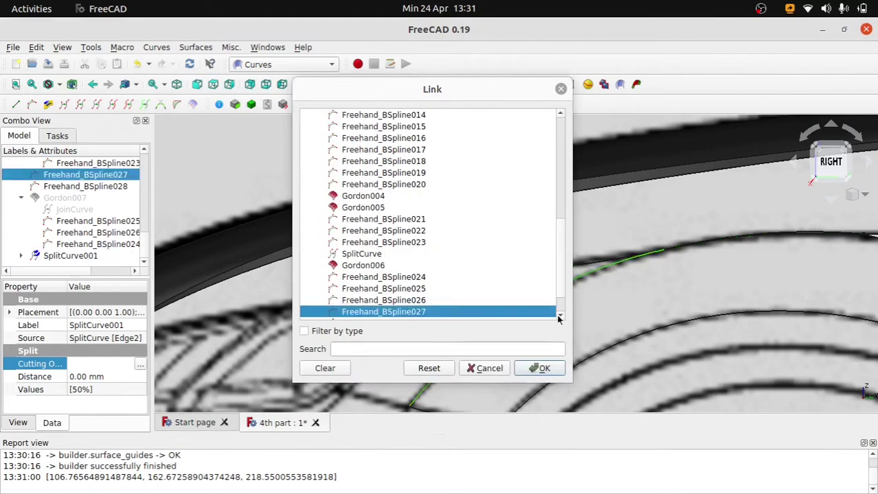
left_click(534, 373)
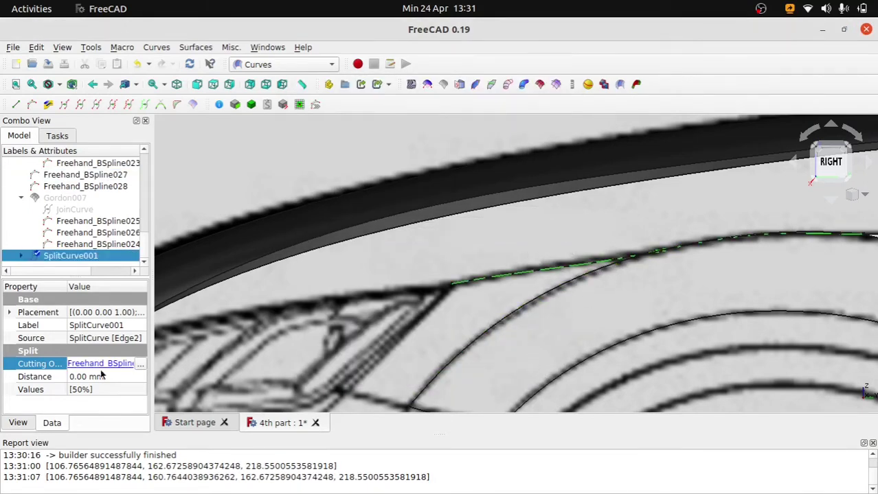
Change SplitCurve001's split value from 50% to 100%.
left_click(78, 393)
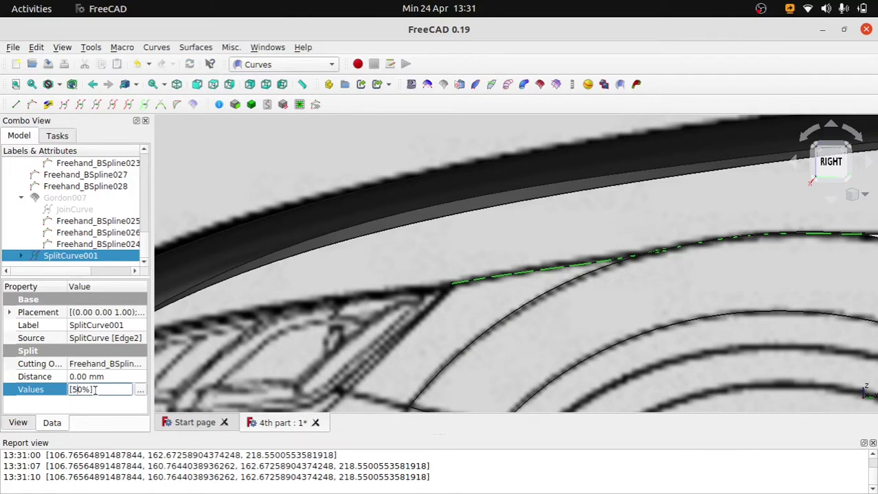
key("BackSpace")
type("10")
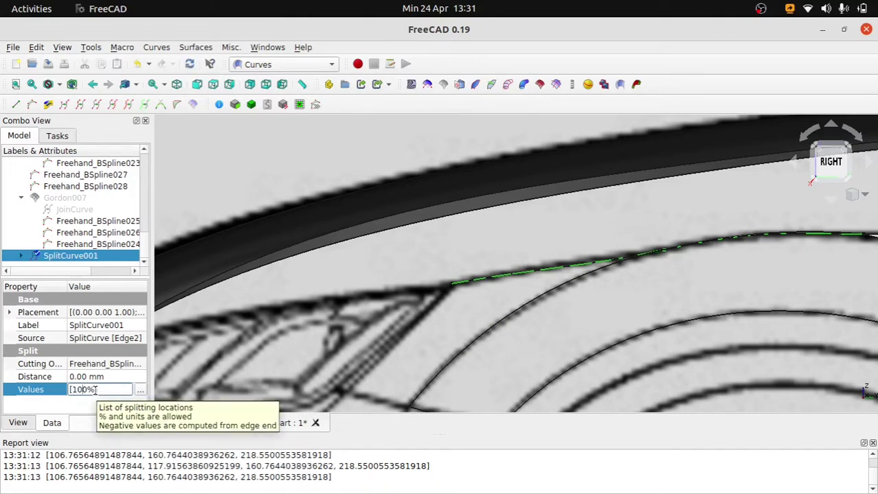
key("Return")
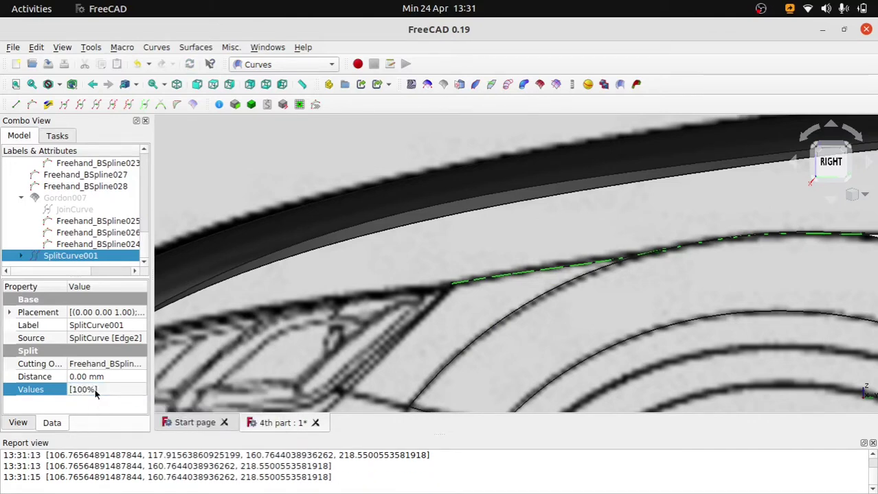
Select the split curve edge near the fender corner, then Freehand_BSpline026.
left_click(680, 283)
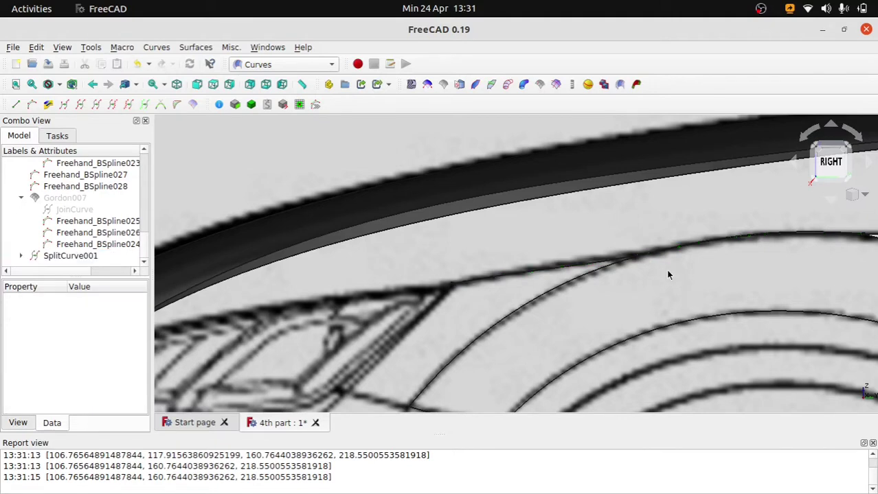
left_click(607, 261)
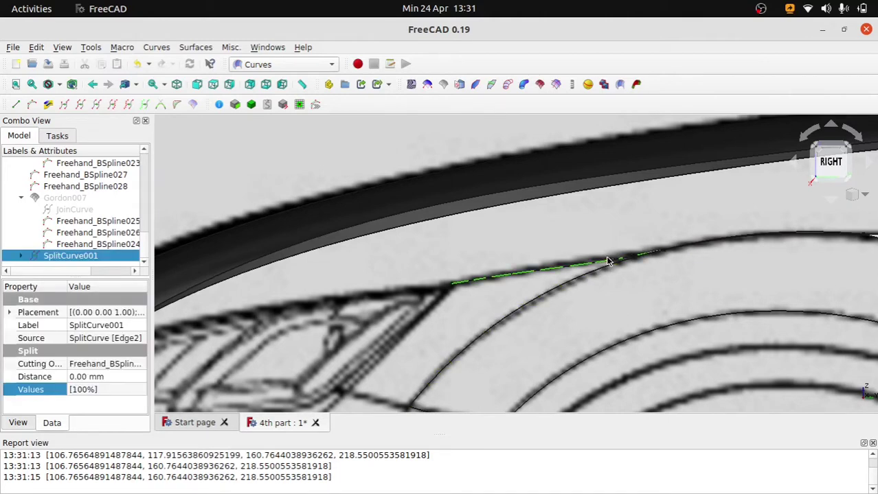
middle_click_drag(607, 262, 561, 294)
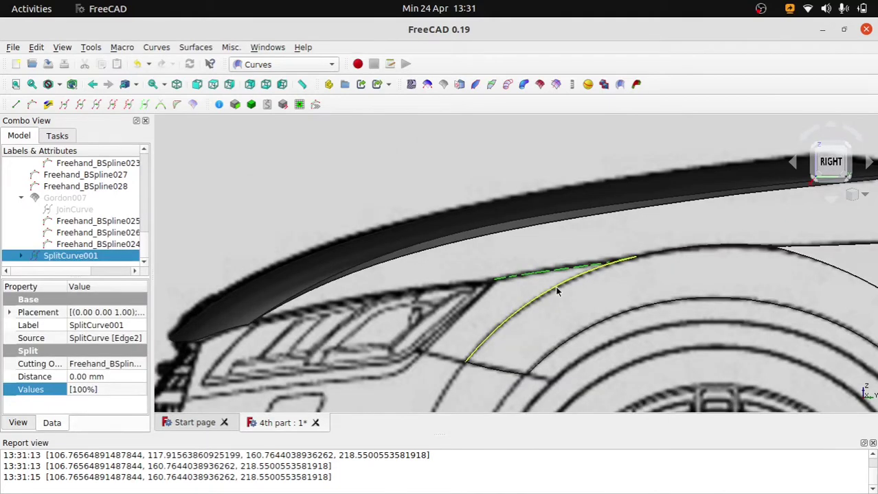
left_click(554, 285, "ctrl")
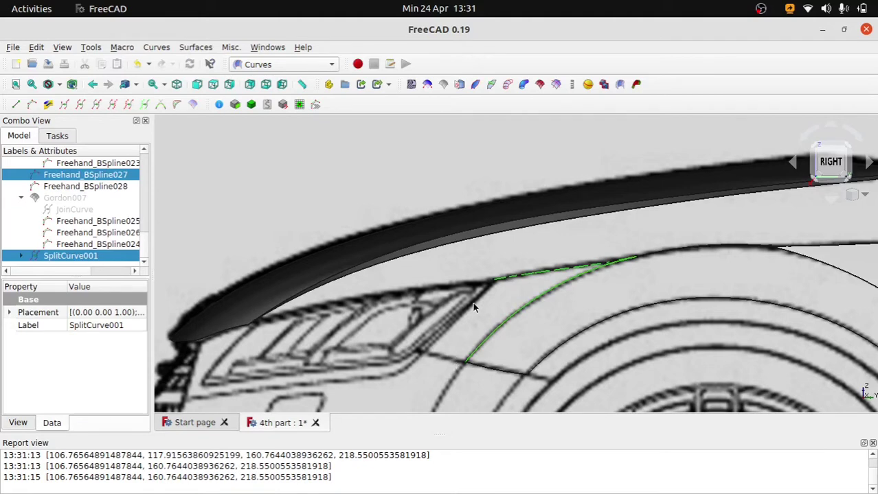
scroll(511, 303, "down", 2)
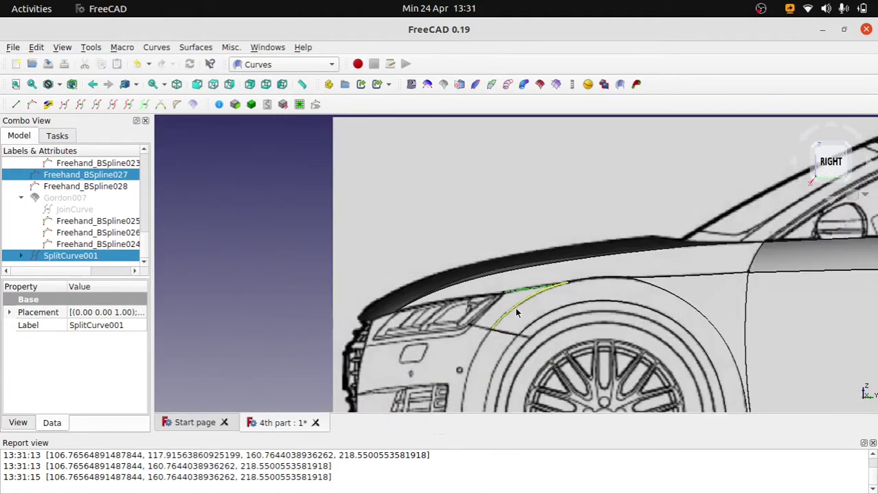
left_click(507, 310)
scroll(498, 358, "up", 5)
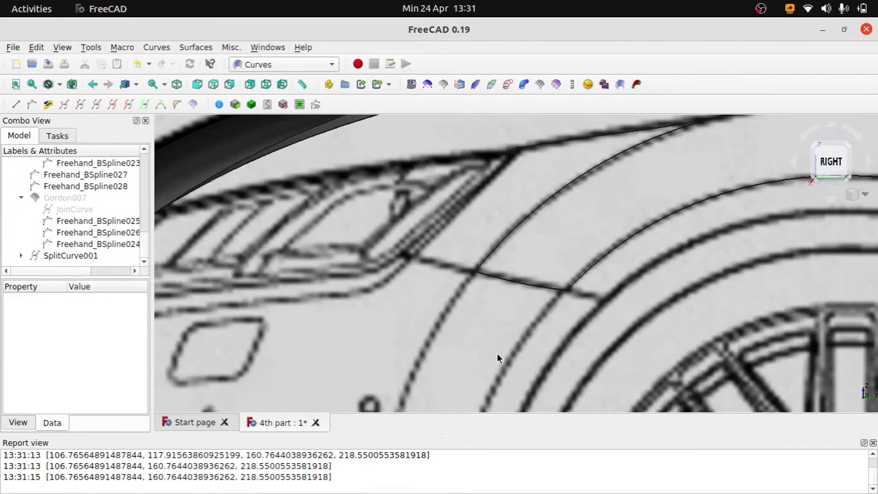
left_click(476, 274)
scroll(471, 271, "up", 2)
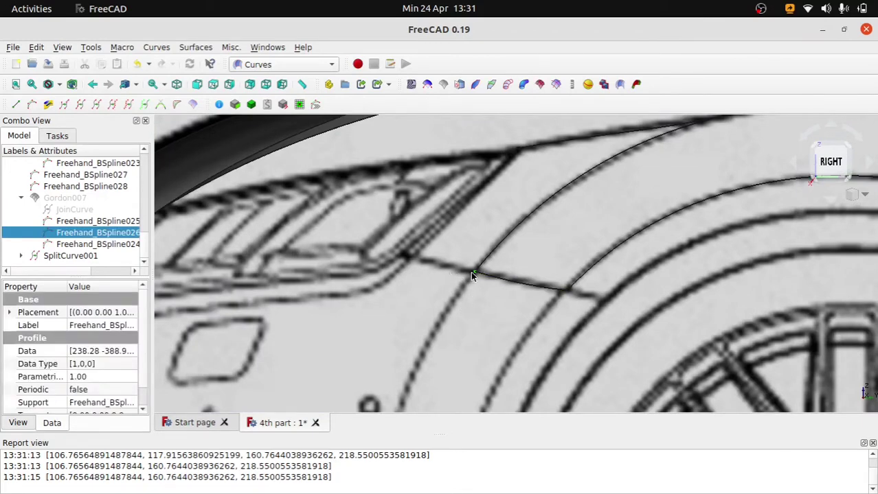
scroll(474, 271, "up", 2)
Draw a freehand B-spline from the headlight corner to where the line meets the wheel arch.
left_click(39, 107)
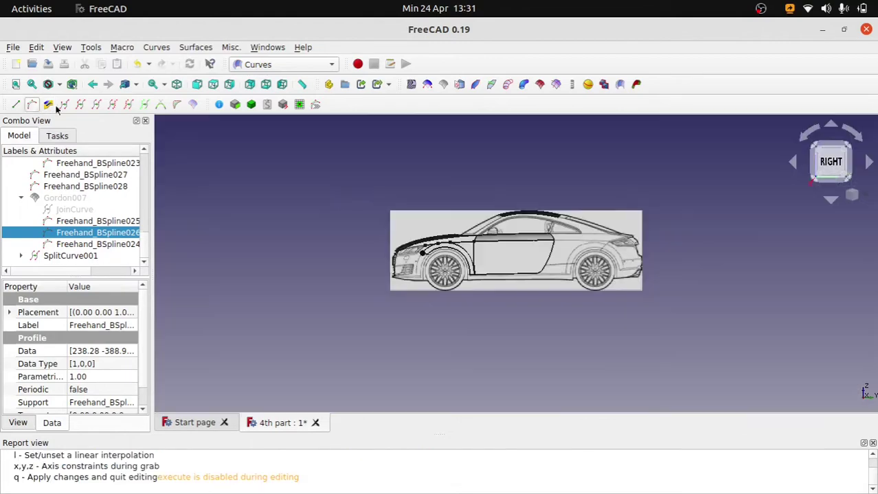
scroll(412, 268, "up", 2)
scroll(416, 277, "up", 3)
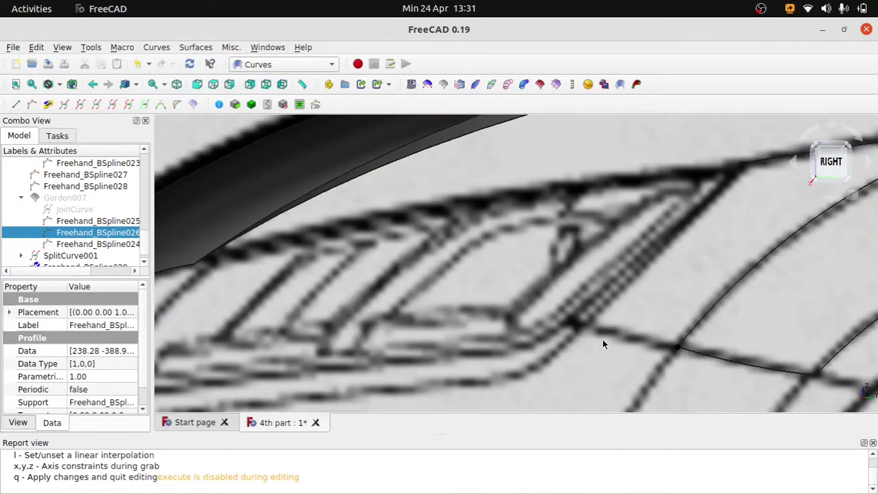
scroll(602, 339, "down", 2)
scroll(600, 329, "down", 2)
scroll(648, 350, "up", 3)
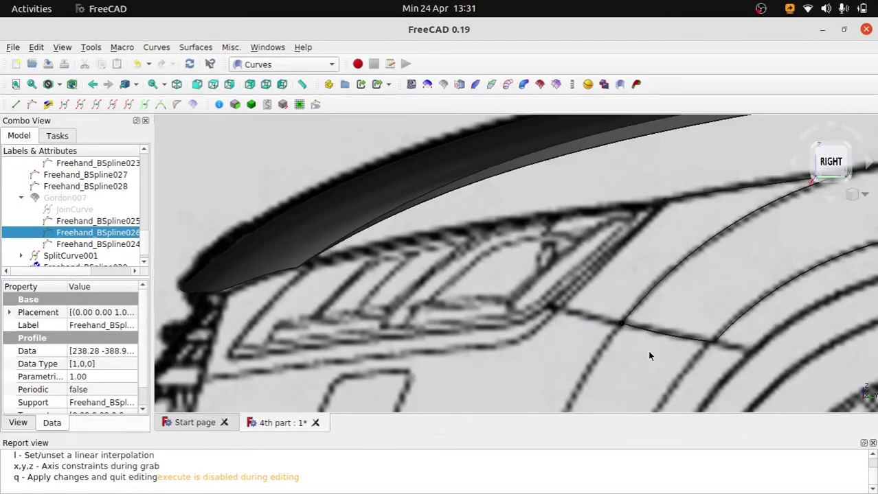
left_click_drag(620, 321, 561, 308)
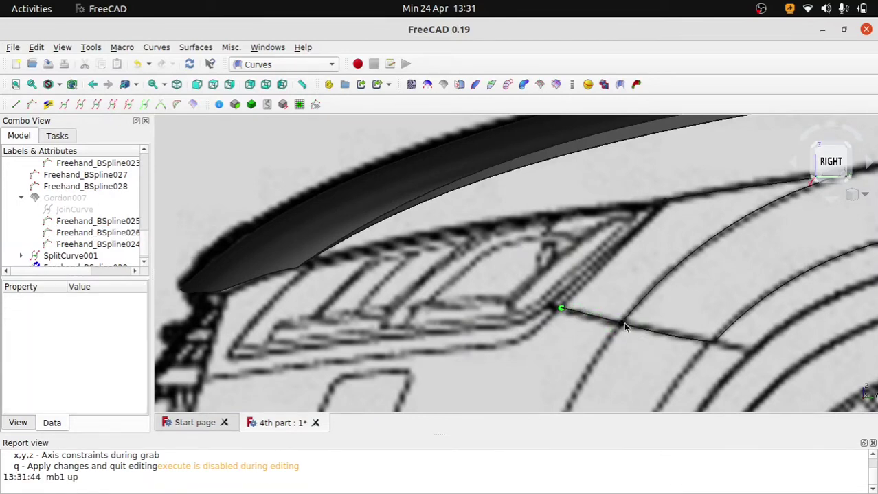
left_click_drag(623, 323, 598, 320)
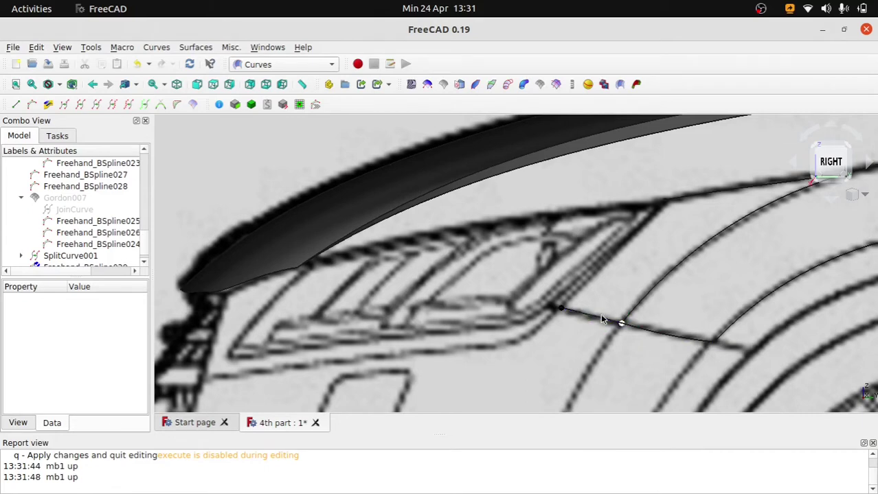
In Top view, move the new curve's end point onto the hood edge along the blueprint line.
scroll(602, 319, "down", 2)
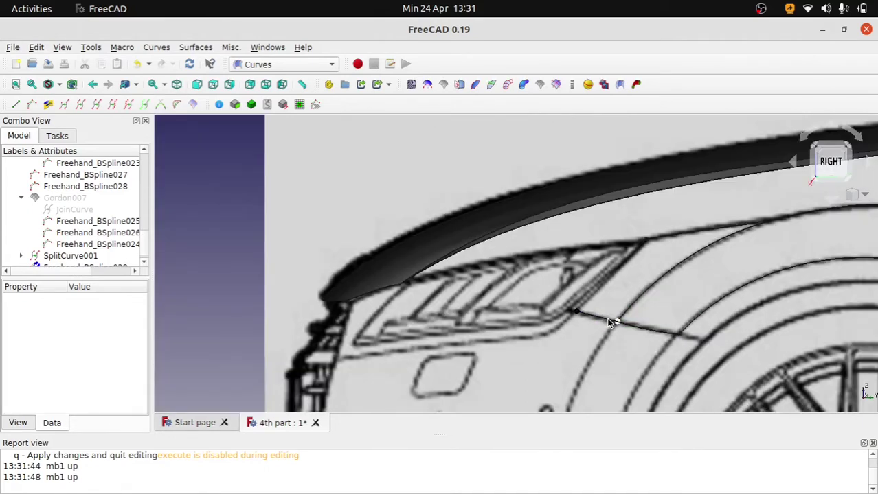
key("1")
scroll(585, 382, "down", 2)
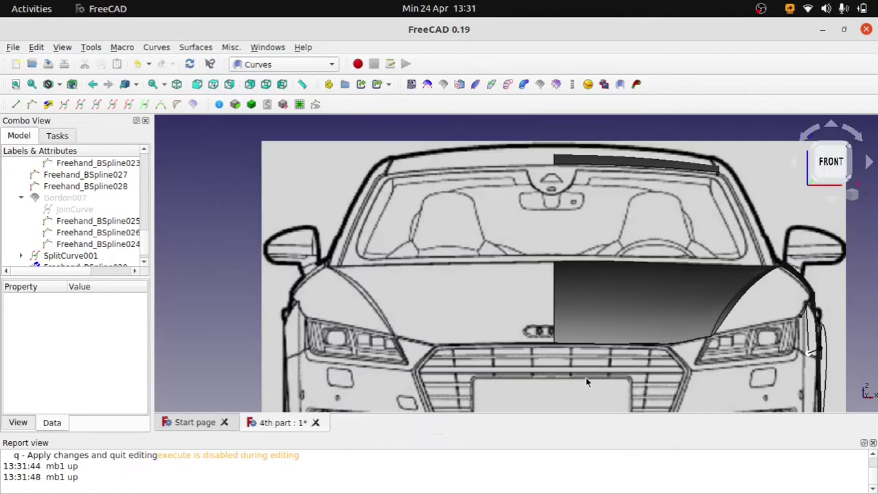
key("2")
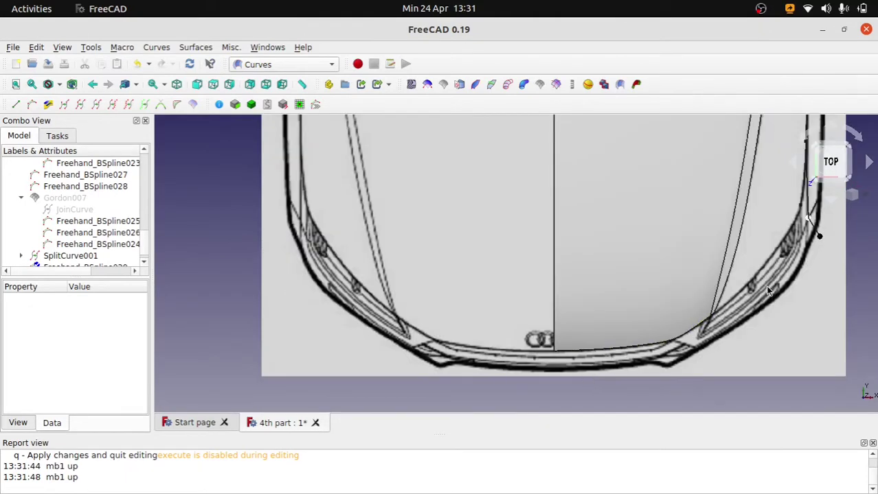
scroll(614, 318, "up", 3)
scroll(614, 317, "up", 5)
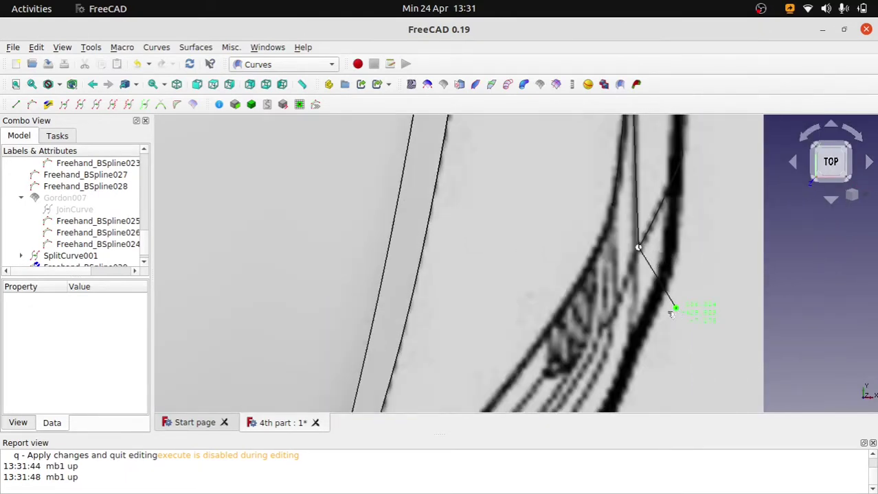
mouse_move(675, 305)
left_mouse_down()
mouse_move(627, 309)
mouse_move(618, 302)
left_mouse_up()
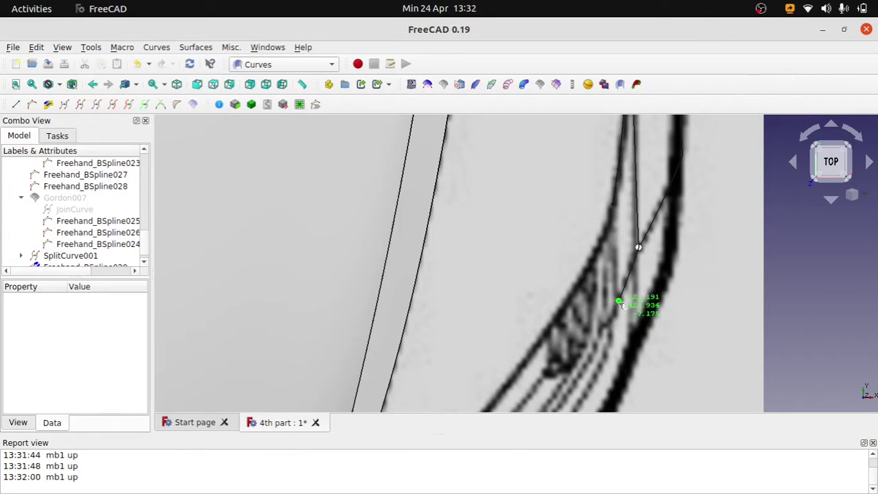
key("3")
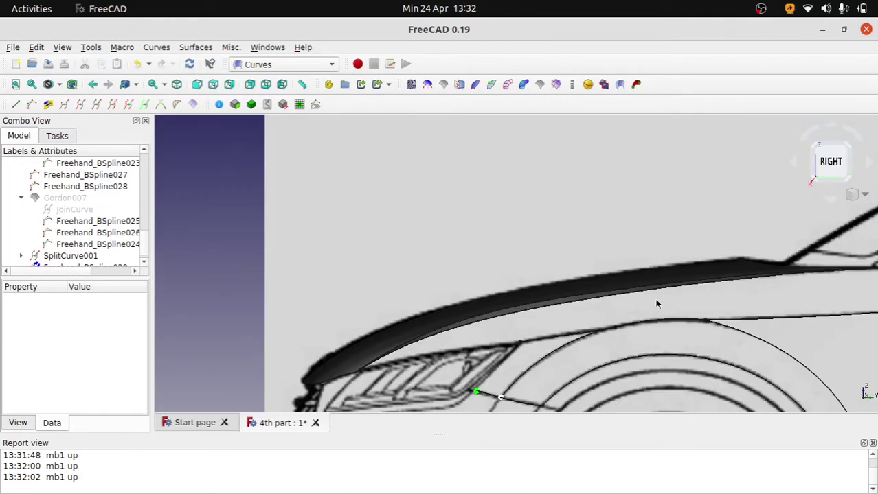
key("2")
scroll(676, 306, "up", 5)
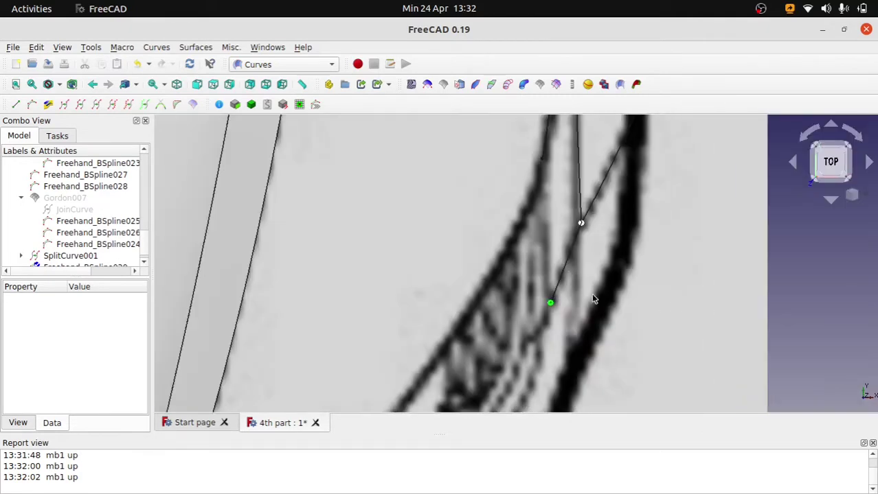
left_click_drag(550, 304, 577, 302)
key("3")
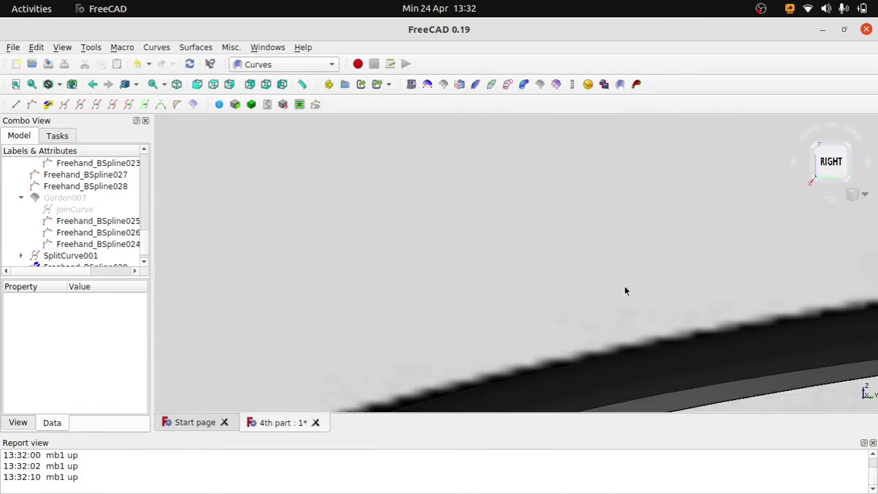
scroll(618, 302, "down", 3)
scroll(605, 317, "down", 3)
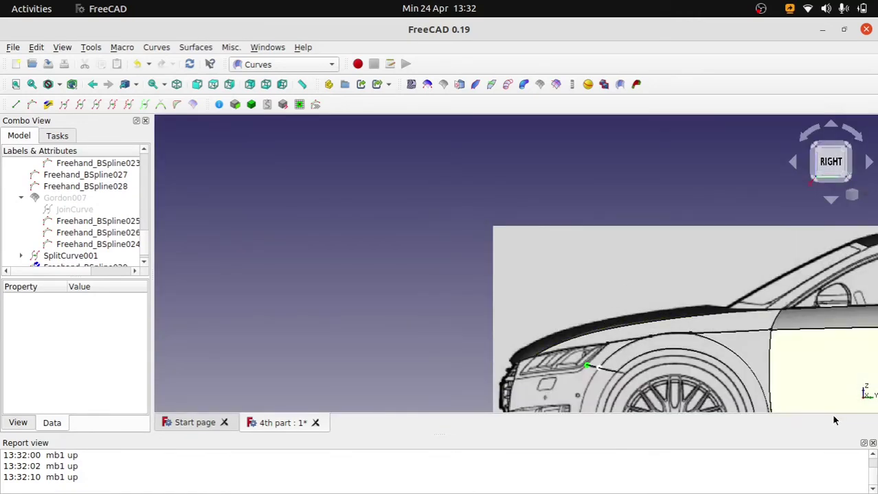
Hide the report panel, orbit to reveal the grey surface, and select Freehand_BSpline029.
left_click(872, 443)
scroll(630, 426, "up", 5)
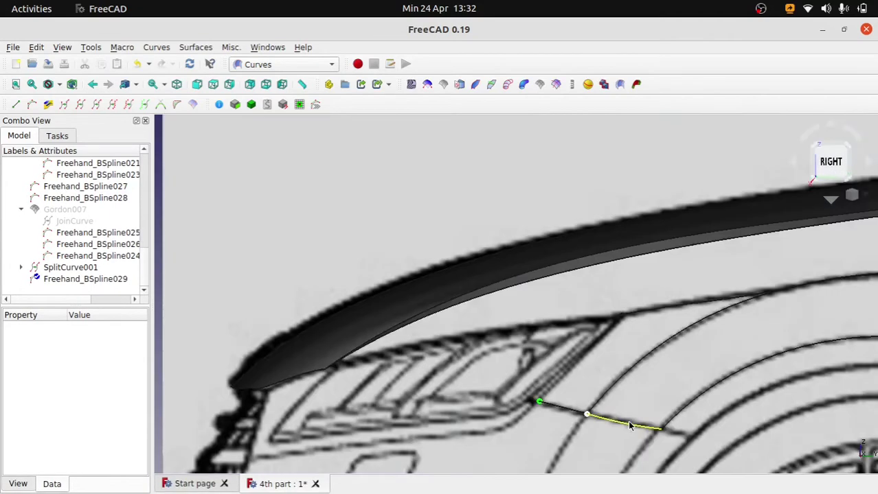
scroll(630, 425, "up", 4)
middle_click_drag(555, 350, 563, 287)
scroll(543, 267, "down", 4)
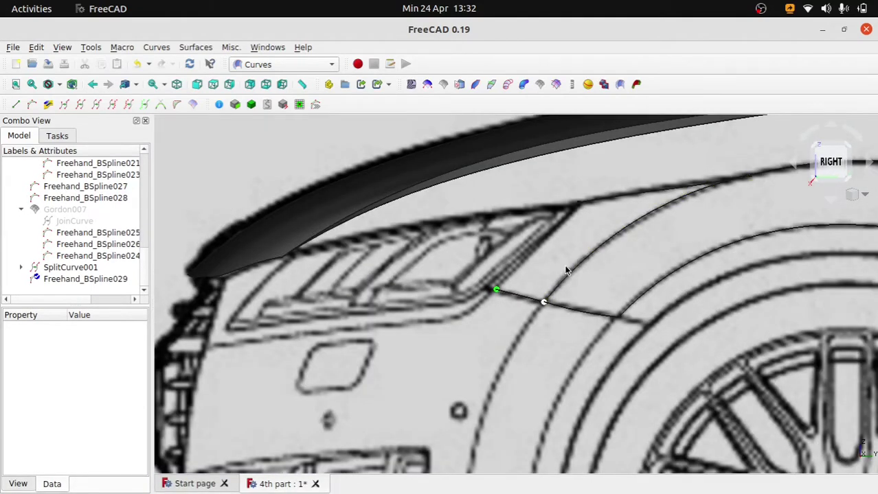
scroll(515, 262, "down", 4)
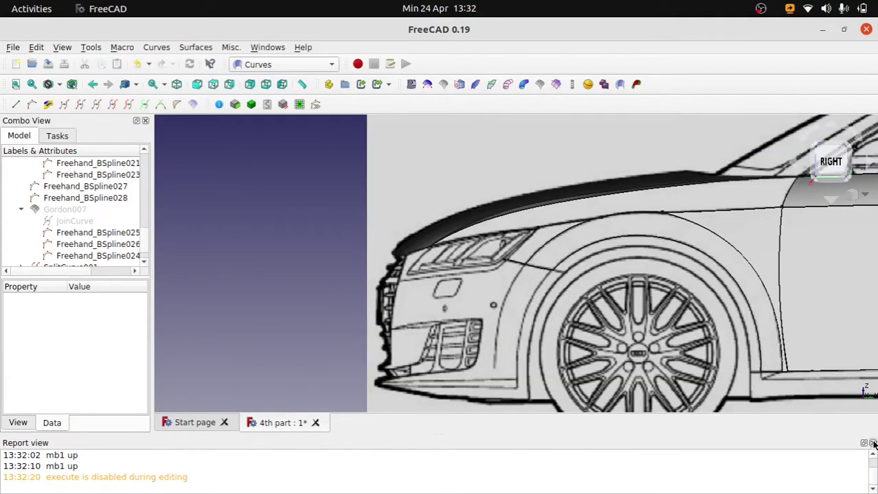
left_click(872, 443)
mouse_move(506, 304)
middle_mouse_down()
mouse_move(566, 339)
mouse_move(597, 304)
middle_mouse_up()
scroll(621, 350, "up", 4)
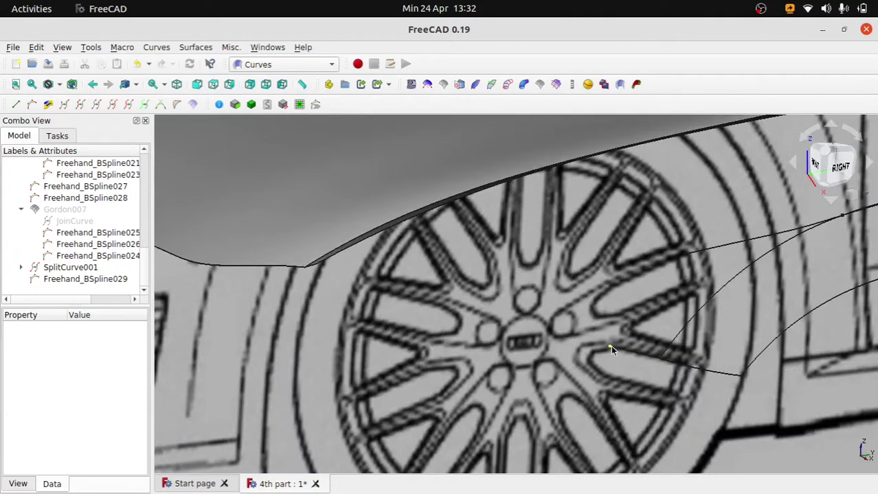
left_click(610, 347)
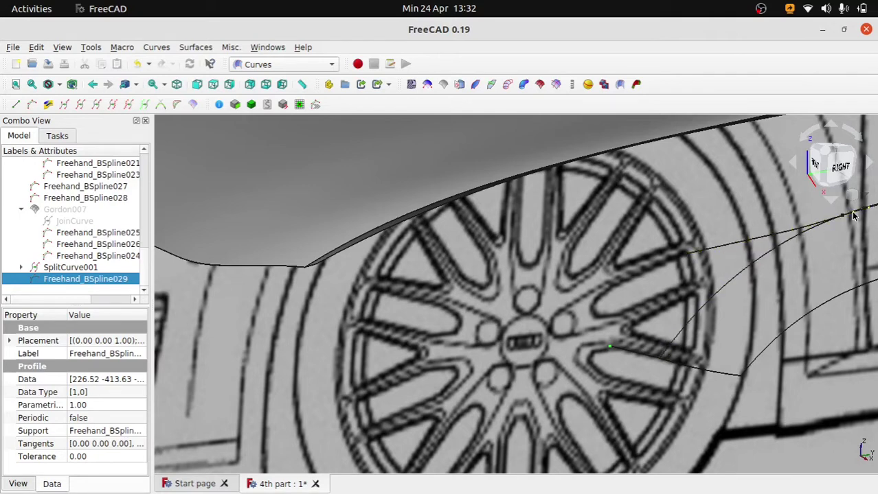
Create Freehand_BSpline030 joining the SplitCurve001 endpoint to Freehand_BSpline029's end near the headlight.
left_click(816, 227)
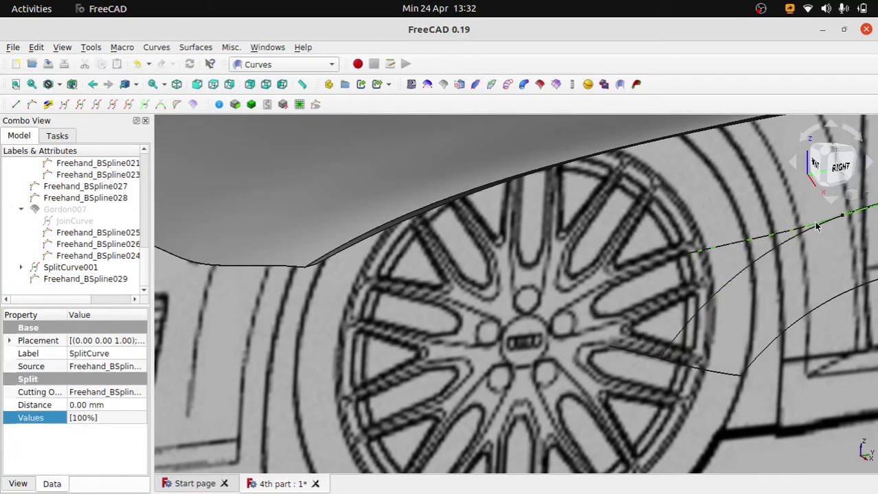
left_click(707, 255)
left_click(679, 268)
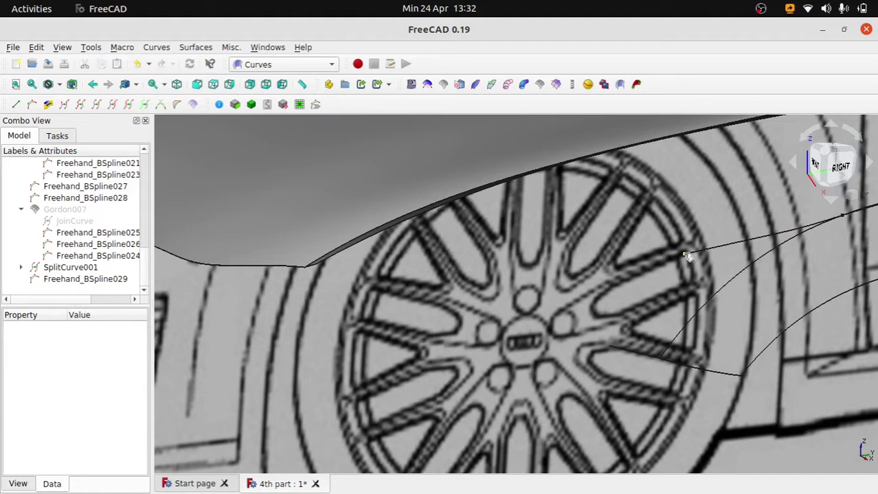
left_click(684, 255)
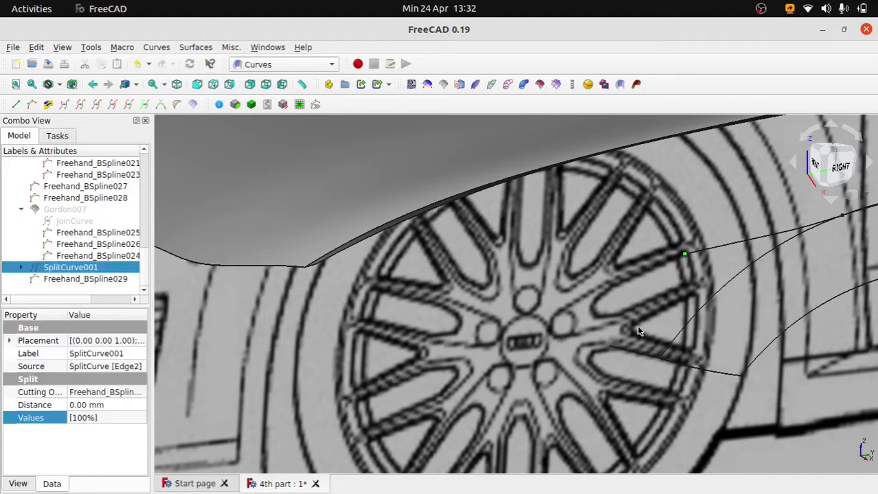
left_click(609, 347, "ctrl")
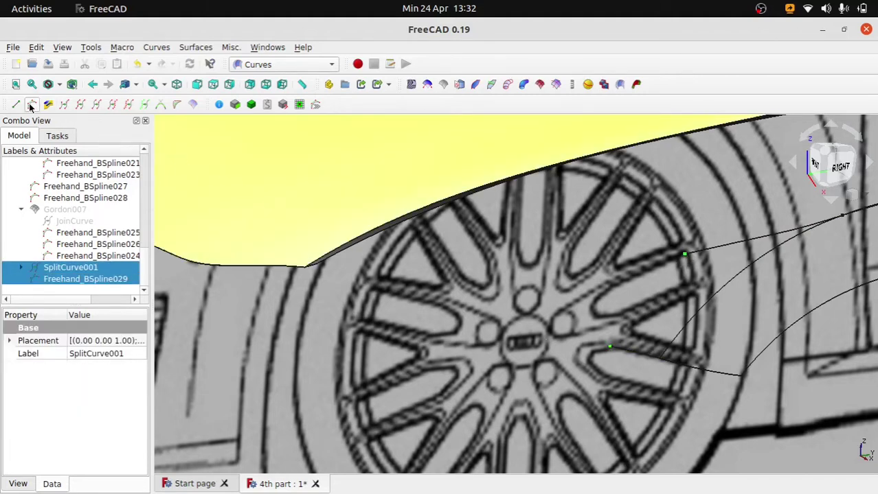
left_click(31, 107)
scroll(445, 294, "up", 3)
scroll(445, 294, "up", 2)
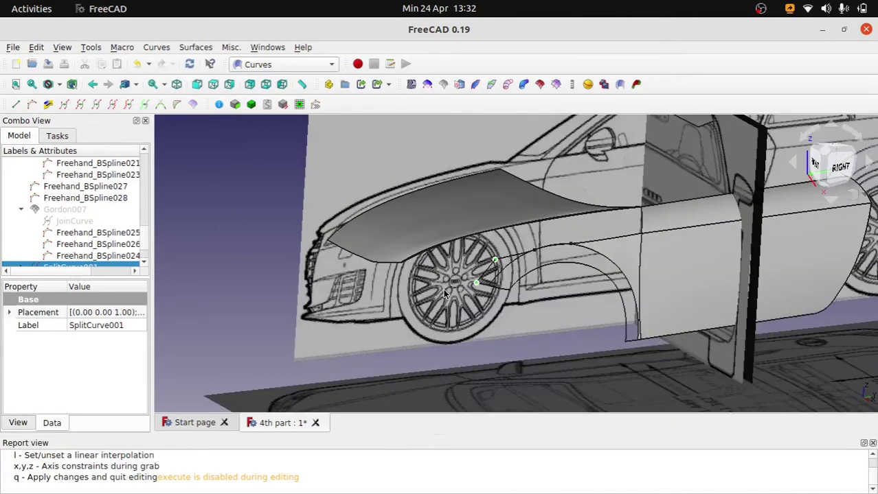
scroll(445, 293, "up", 2)
scroll(520, 255, "up", 2)
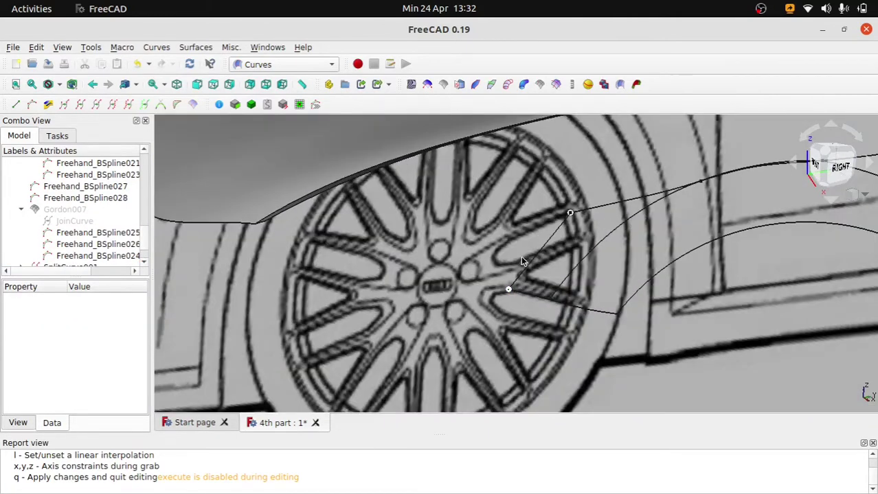
left_click(549, 235)
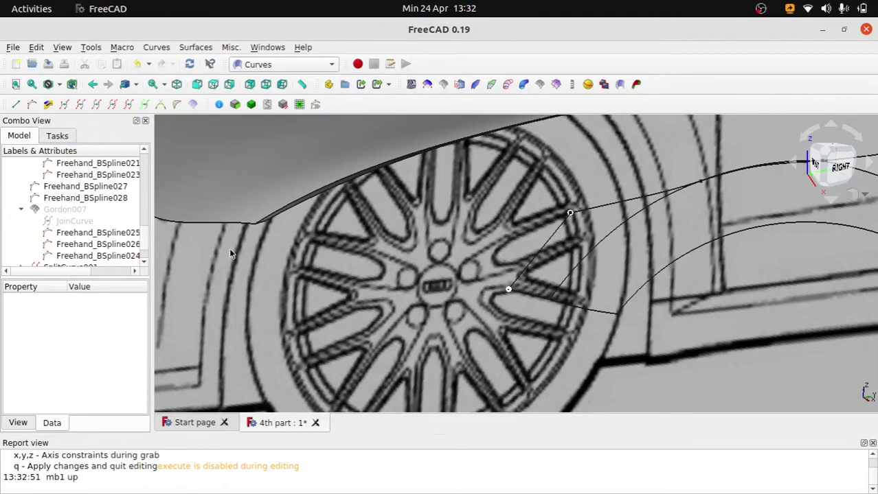
Select Freehand_BSpline030 and check its placement from the top and right views.
left_click(69, 237)
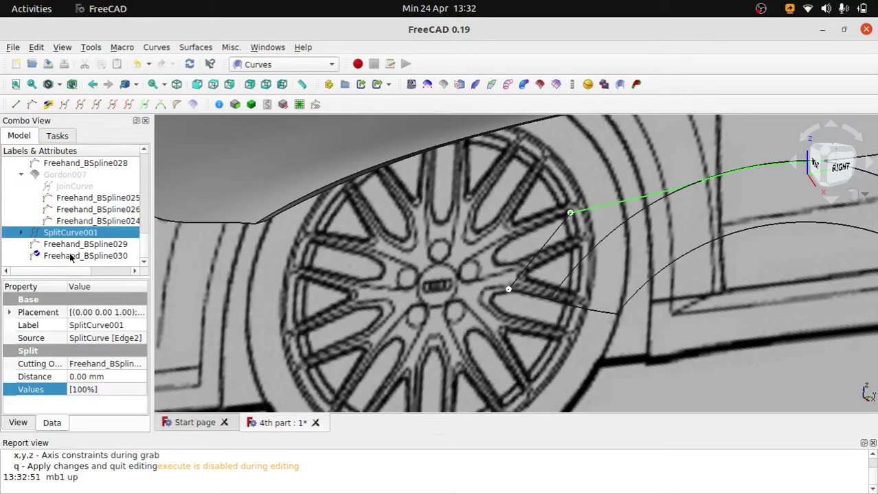
left_click(71, 256)
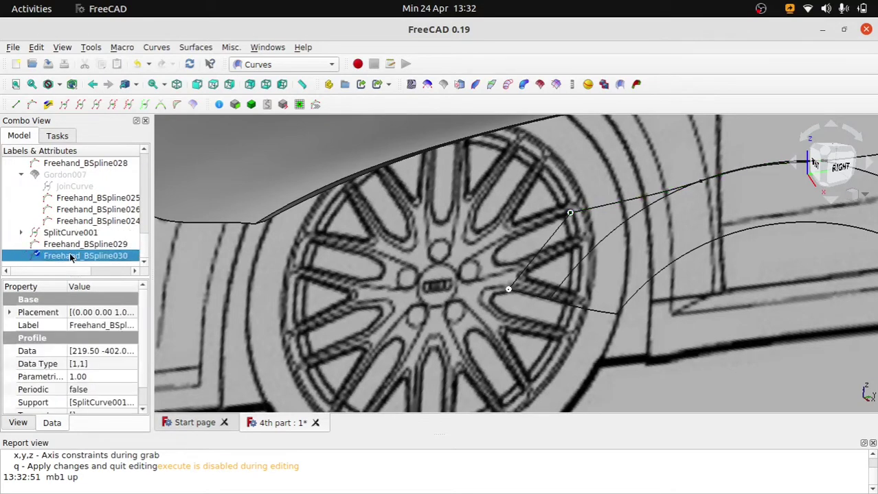
scroll(537, 282, "down", 3)
scroll(537, 277, "down", 3)
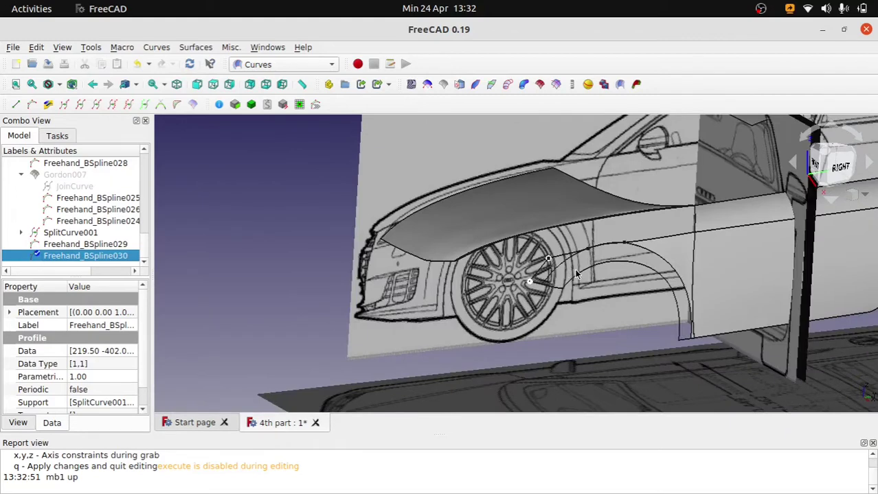
key("2")
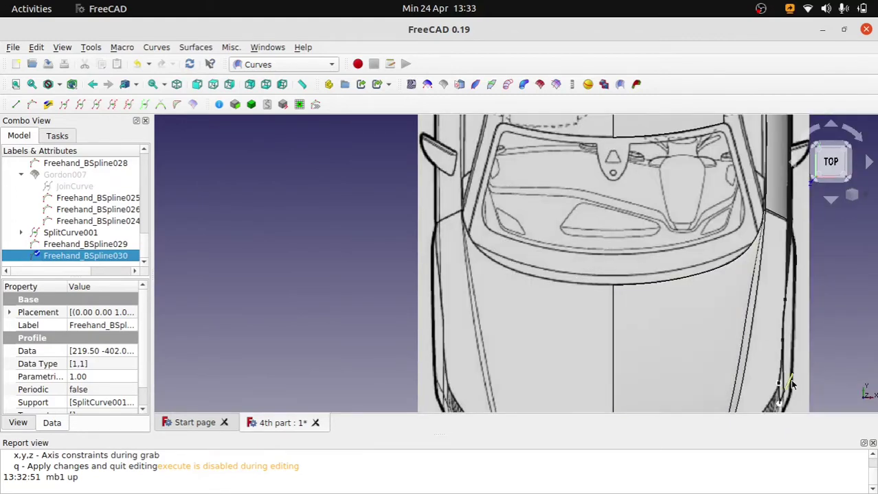
scroll(790, 382, "down", 2)
scroll(610, 169, "up", 3)
scroll(608, 165, "up", 3)
scroll(573, 163, "up", 1)
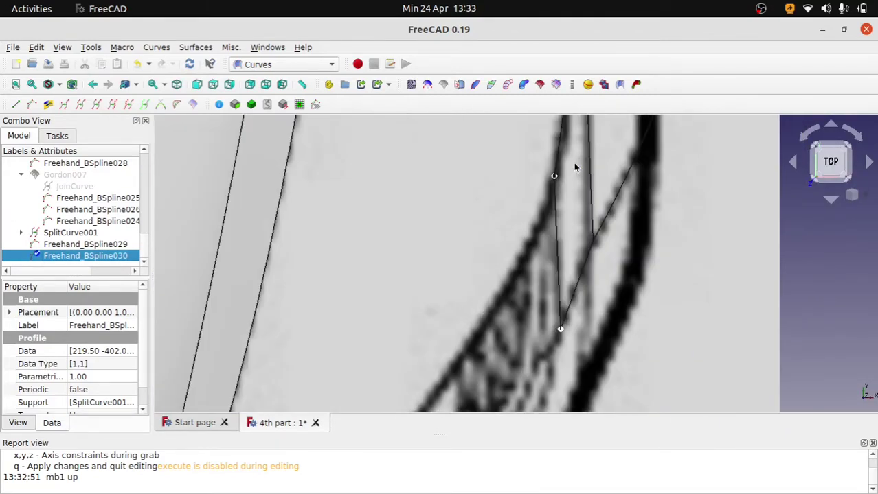
scroll(574, 163, "down", 2)
scroll(617, 226, "down", 4)
middle_click_drag(617, 226, 533, 228)
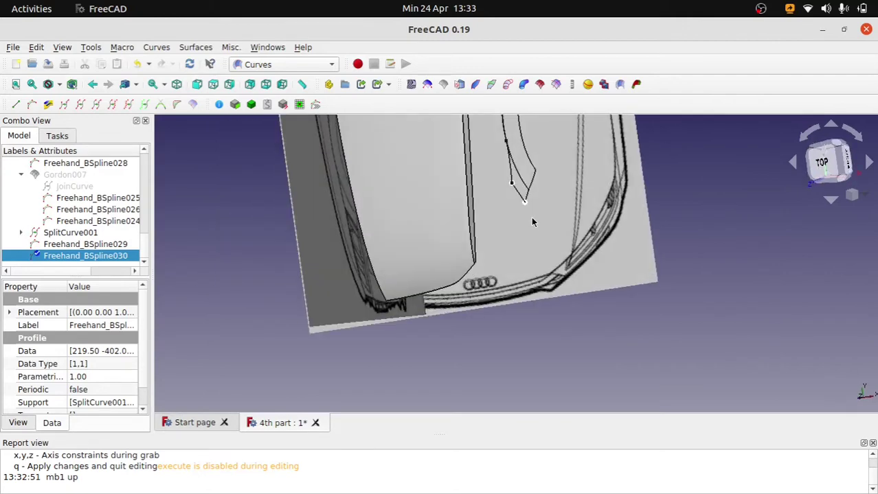
key("3")
scroll(671, 241, "up", 3)
scroll(672, 241, "up", 2)
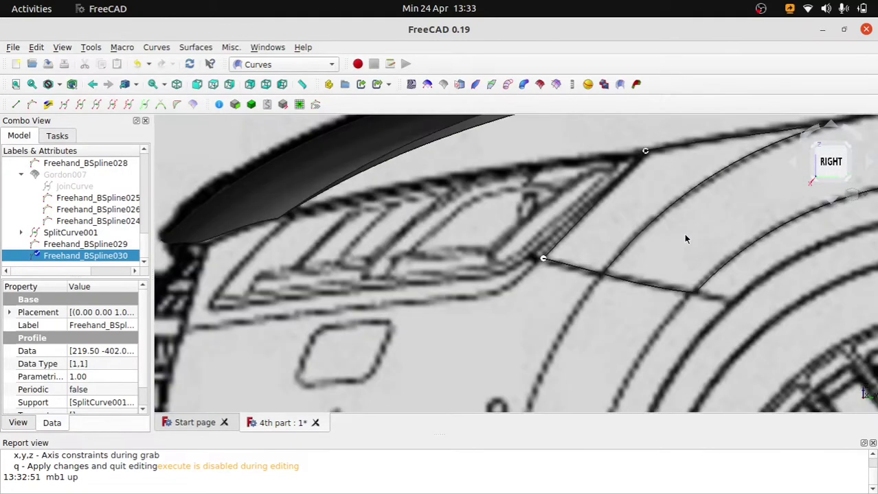
scroll(683, 233, "up", 2)
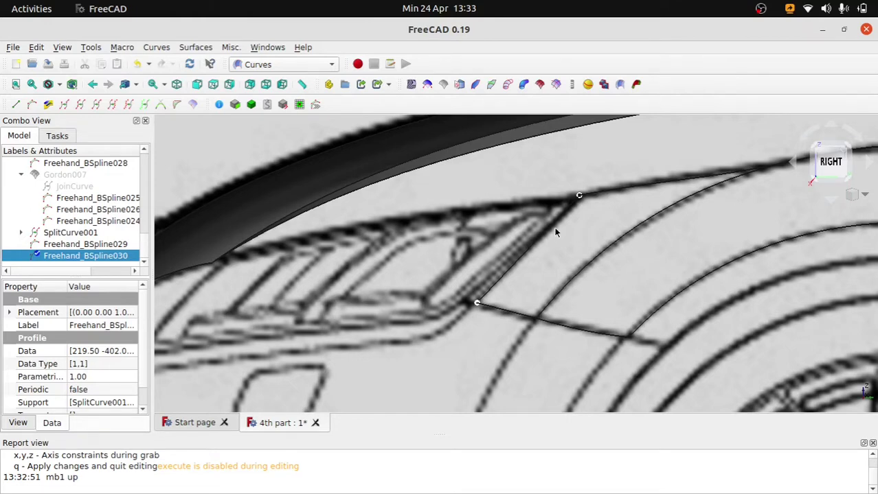
Build Gordon008 from the upper, right, bottom and left curves of the headlight corner patch.
key("q")
left_click(614, 189)
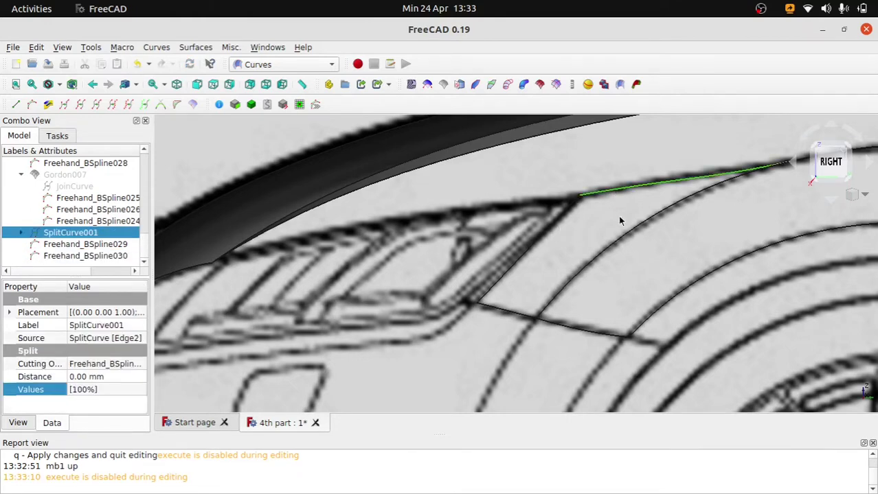
left_click(622, 230, "ctrl")
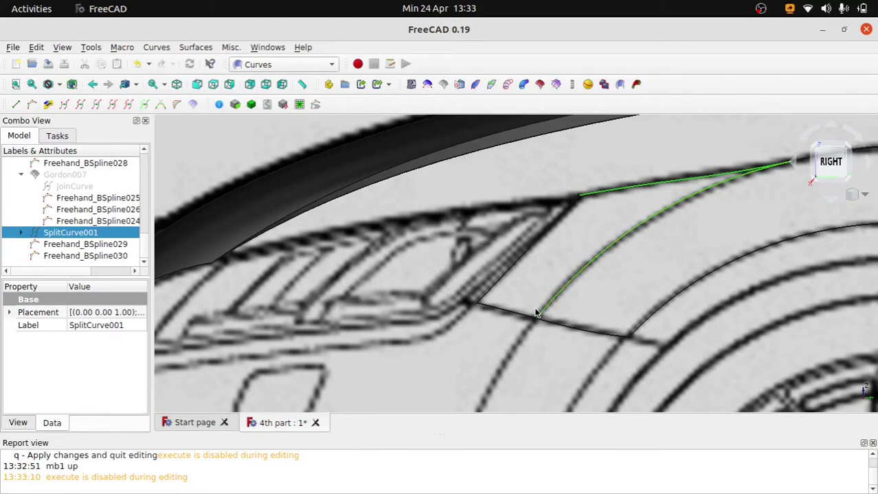
left_click(522, 311, "ctrl")
left_click(517, 257, "ctrl")
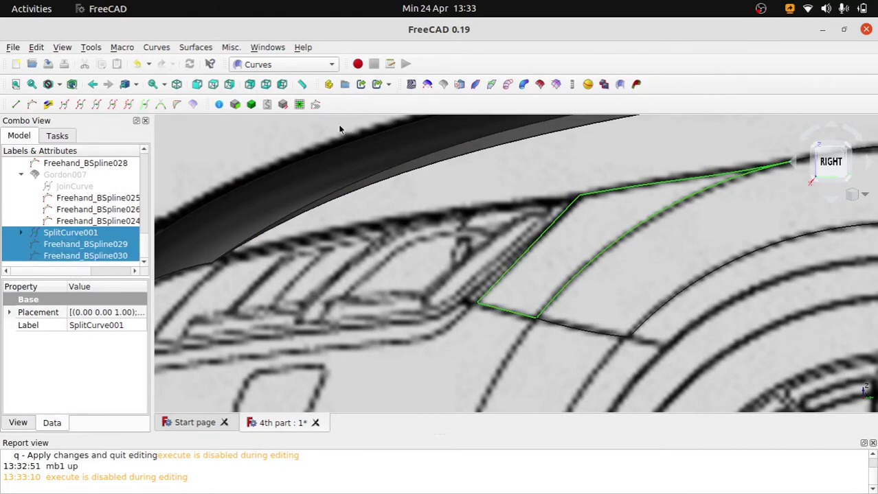
left_click(541, 89)
scroll(682, 242, "down", 5)
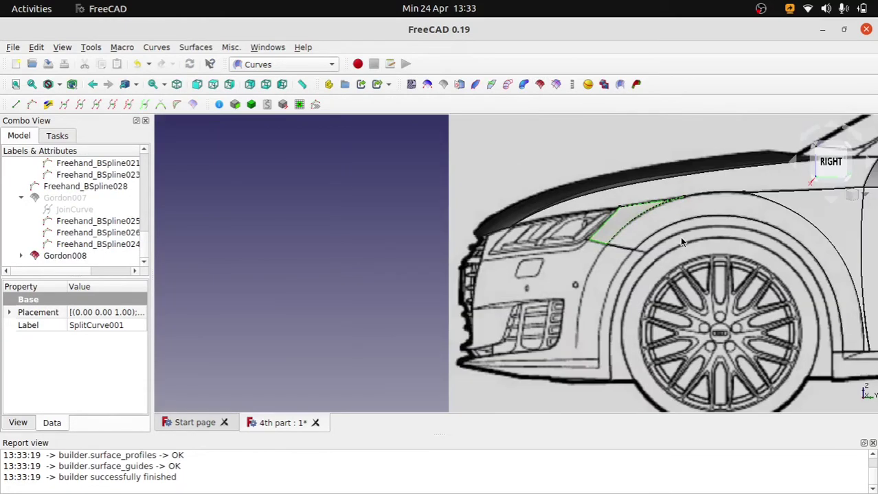
left_click(72, 200)
scroll(72, 202, "up", 2)
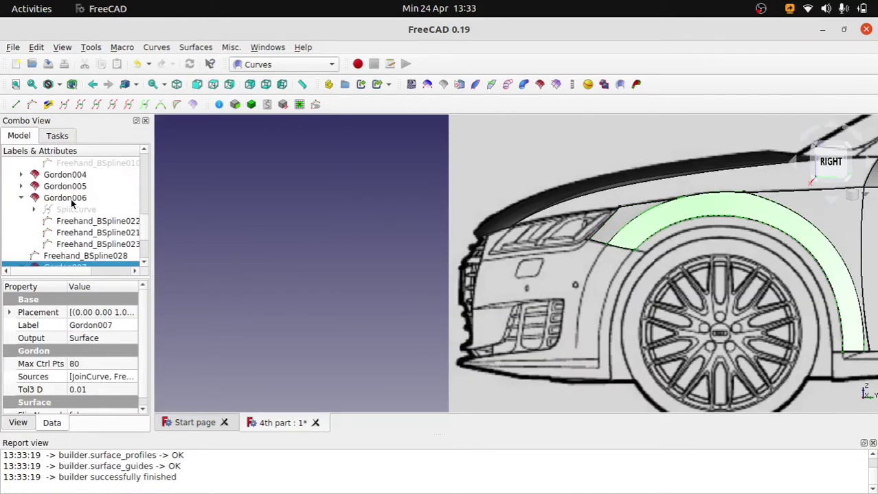
scroll(71, 199, "up", 1)
scroll(72, 195, "up", 1)
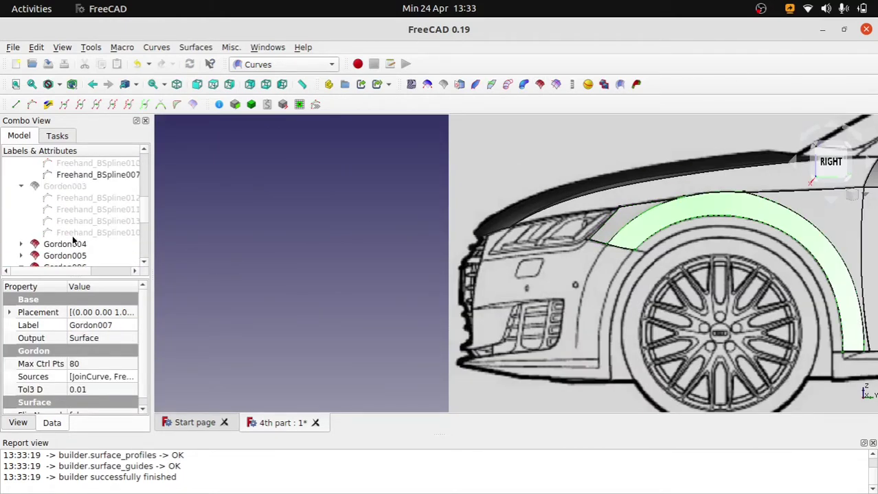
left_click(74, 189)
scroll(742, 239, "down", 4)
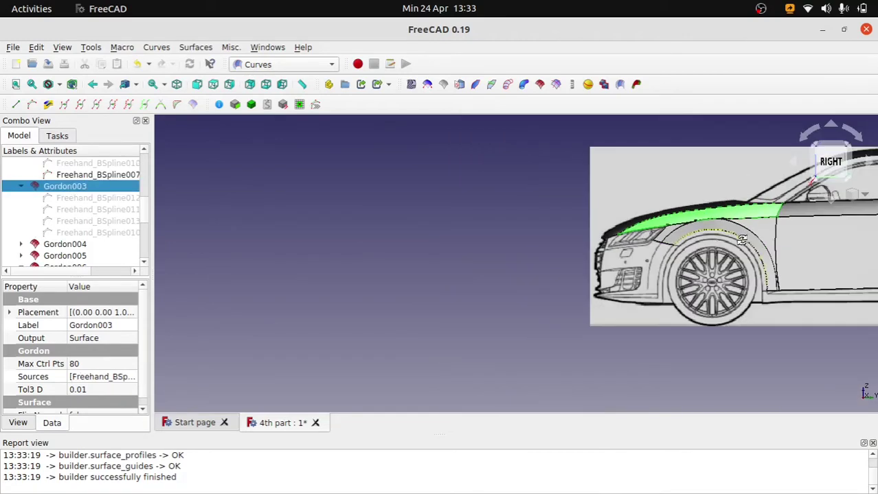
mouse_move(741, 240)
left_mouse_down()
mouse_move(684, 250)
mouse_move(665, 203)
mouse_move(619, 213)
left_mouse_up()
scroll(614, 319, "up", 2)
scroll(650, 217, "up", 3)
scroll(661, 217, "up", 2)
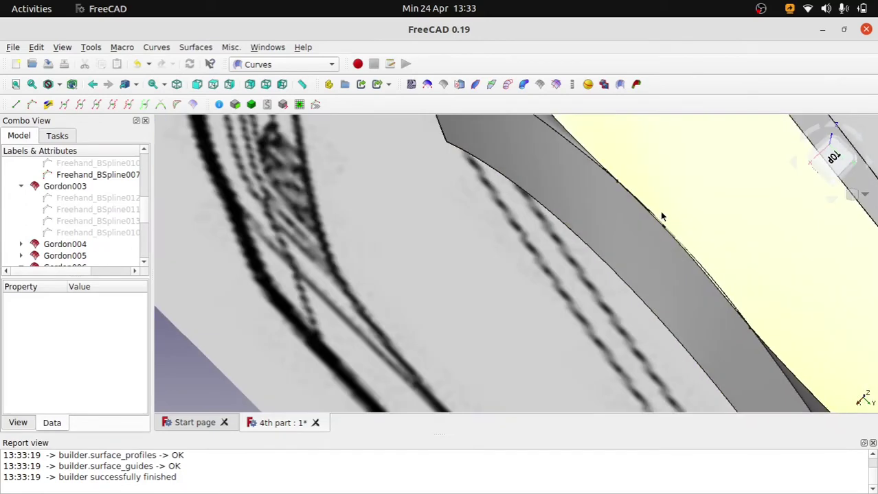
scroll(662, 217, "down", 1)
scroll(659, 216, "down", 1)
scroll(658, 217, "down", 2)
scroll(656, 234, "down", 2)
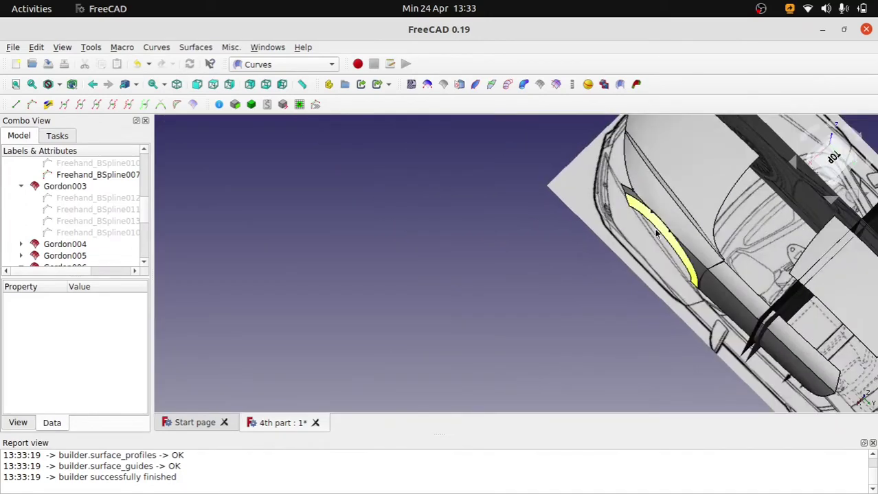
scroll(653, 228, "up", 1)
scroll(639, 216, "up", 2)
scroll(623, 206, "up", 2)
scroll(623, 208, "up", 2)
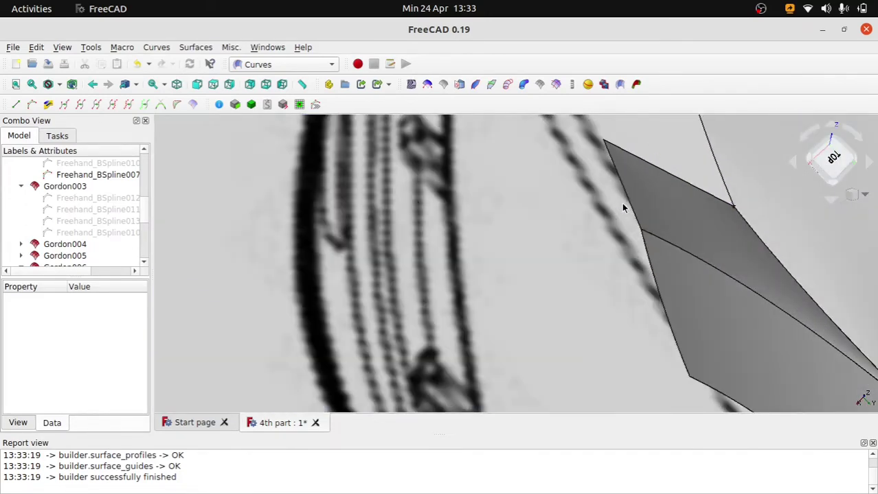
scroll(623, 207, "down", 1)
left_click(830, 165)
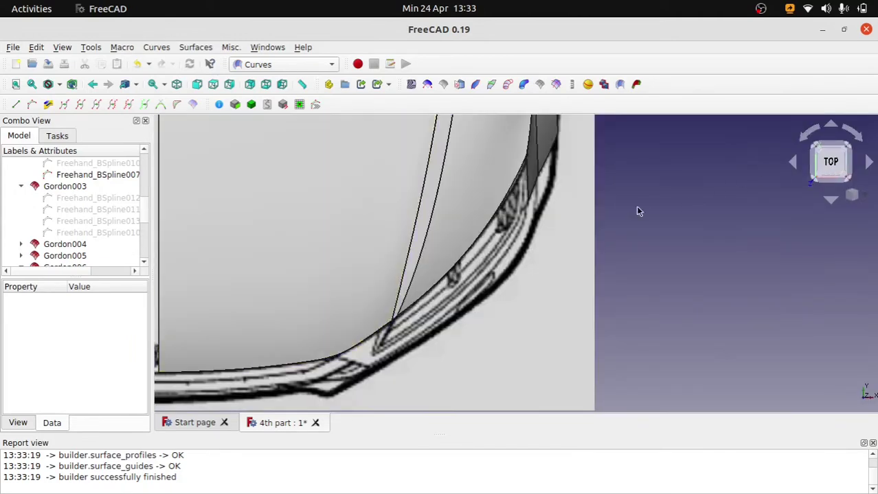
scroll(565, 164, "up", 2)
scroll(541, 178, "down", 1)
scroll(543, 180, "down", 3)
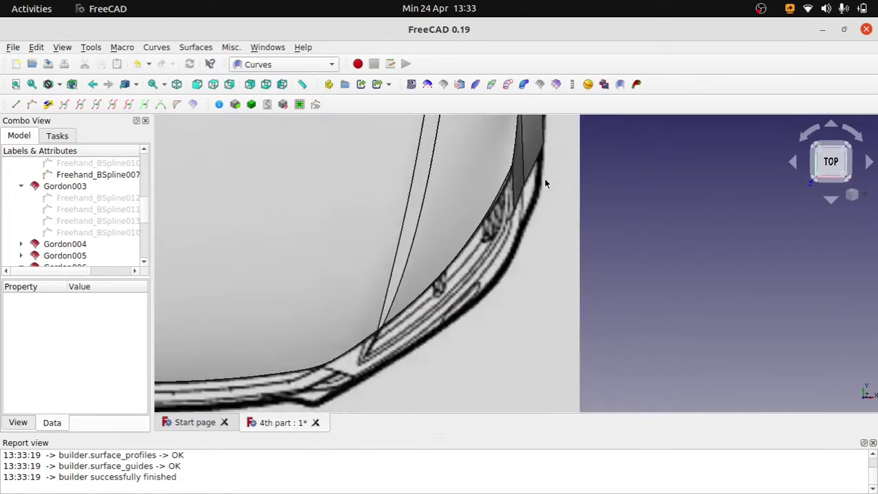
scroll(543, 180, "down", 2)
mouse_move(549, 199)
middle_mouse_down()
mouse_move(559, 214)
mouse_move(635, 173)
mouse_move(645, 182)
mouse_move(584, 300)
mouse_move(594, 282)
mouse_move(505, 269)
mouse_move(588, 196)
mouse_move(636, 201)
middle_mouse_up()
scroll(635, 200, "up", 2)
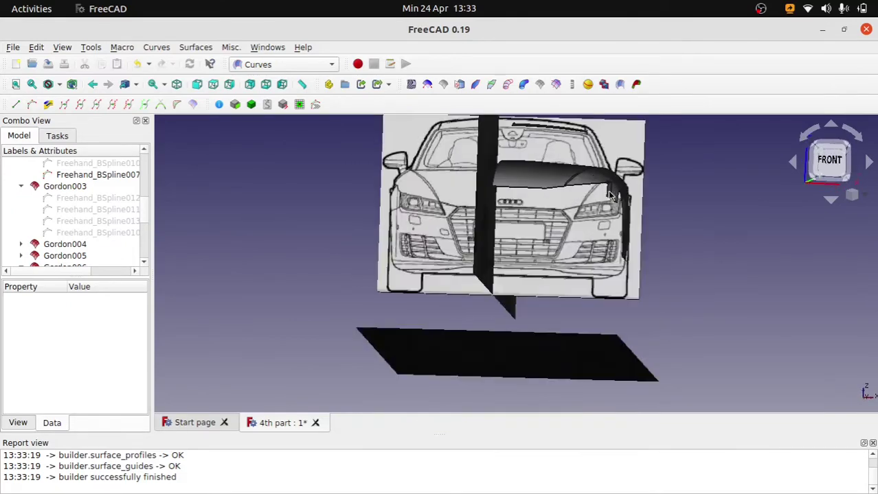
scroll(631, 201, "up", 5)
mouse_move(553, 234)
middle_mouse_down()
mouse_move(617, 236)
mouse_move(623, 202)
mouse_move(636, 194)
mouse_move(494, 237)
mouse_move(514, 248)
middle_mouse_up()
scroll(426, 252, "down", 4)
scroll(661, 148, "up", 5)
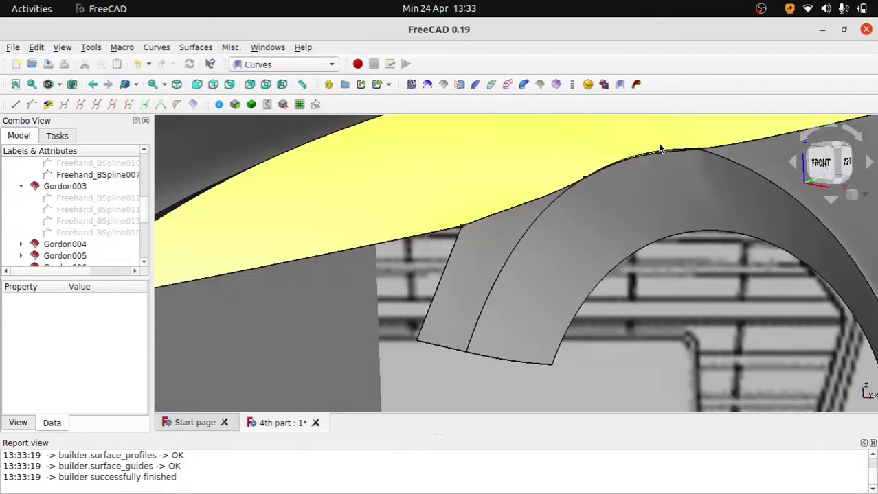
mouse_move(660, 148)
middle_mouse_down()
mouse_move(632, 188)
mouse_move(719, 180)
middle_mouse_up()
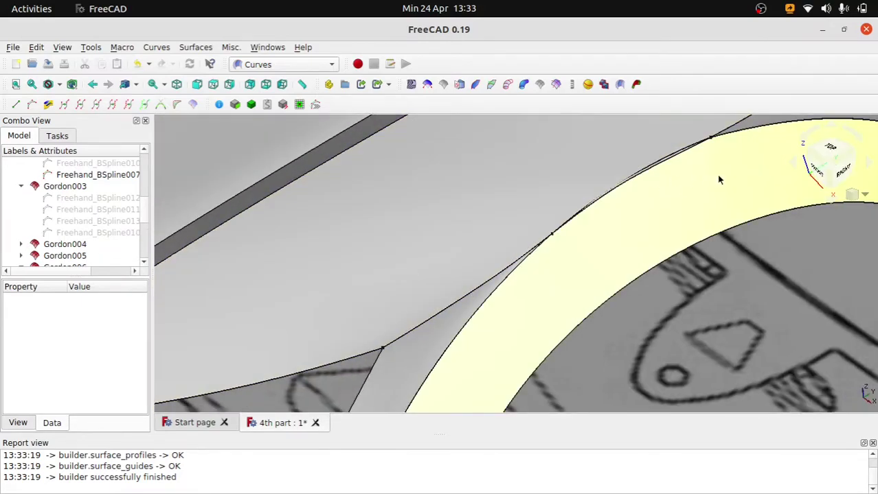
scroll(702, 178, "down", 5)
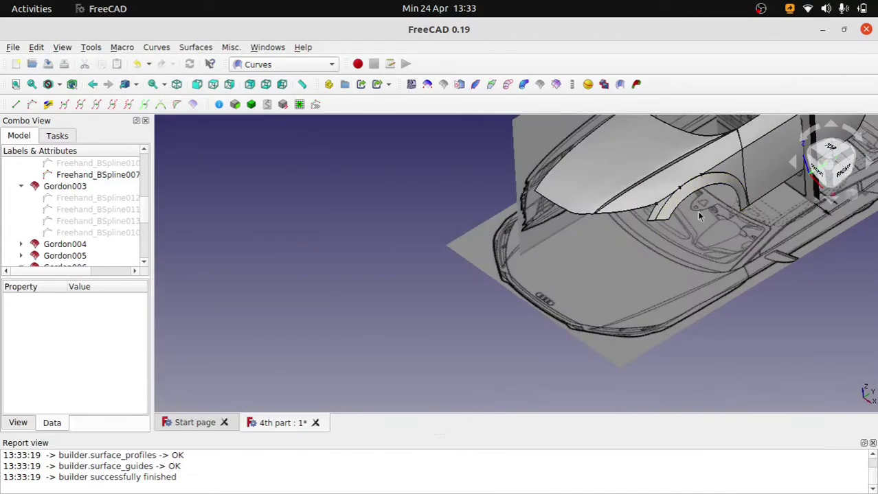
scroll(692, 177, "up", 3)
scroll(693, 178, "up", 3)
left_click(753, 204)
Set Gordon007's Max Ctrl Pts to 100.
scroll(753, 203, "up", 3)
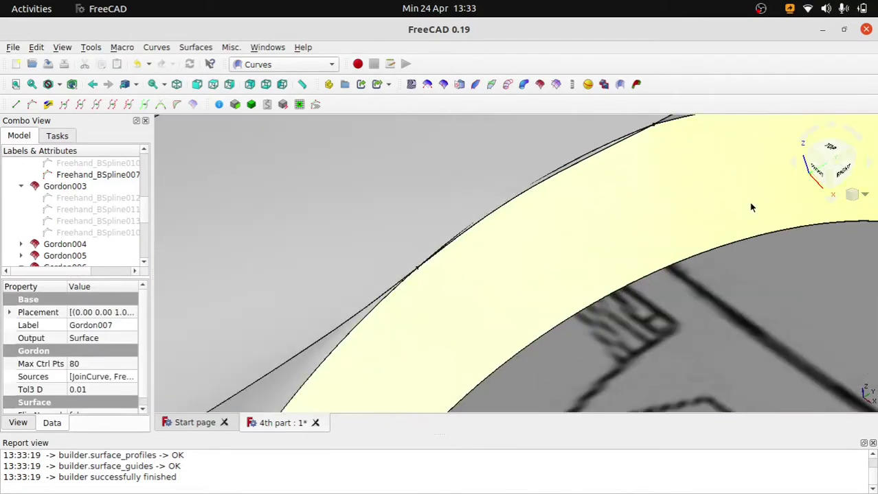
middle_click_drag(704, 171, 696, 211)
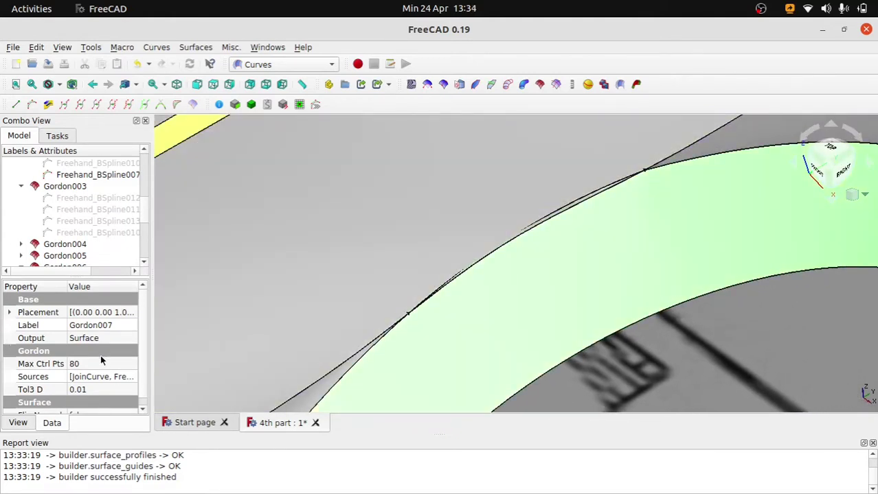
left_click(84, 390)
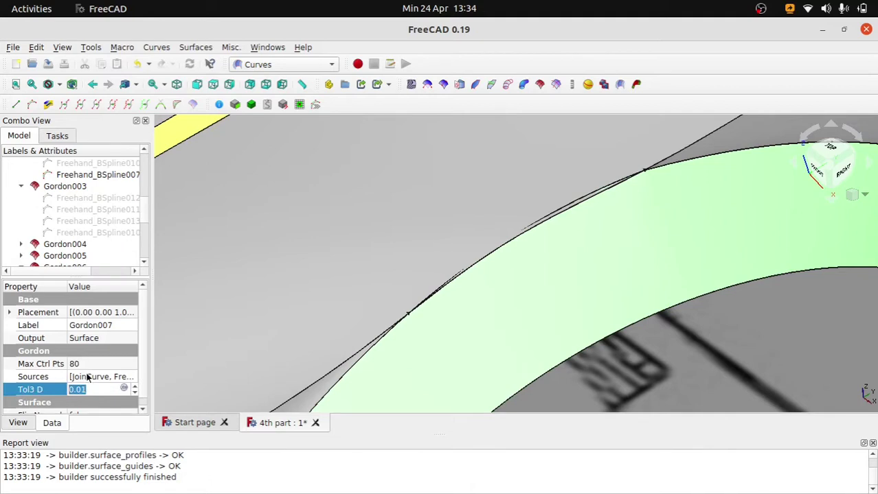
left_click(86, 364)
type("10")
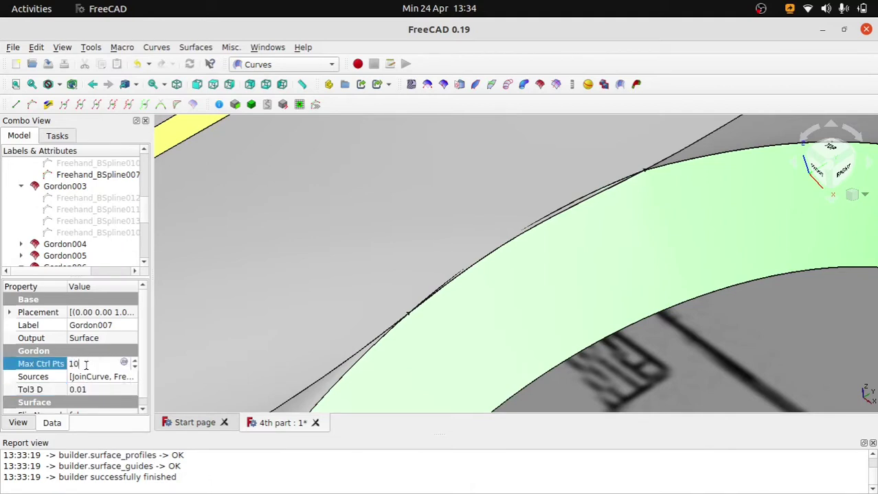
type("0")
key("Return")
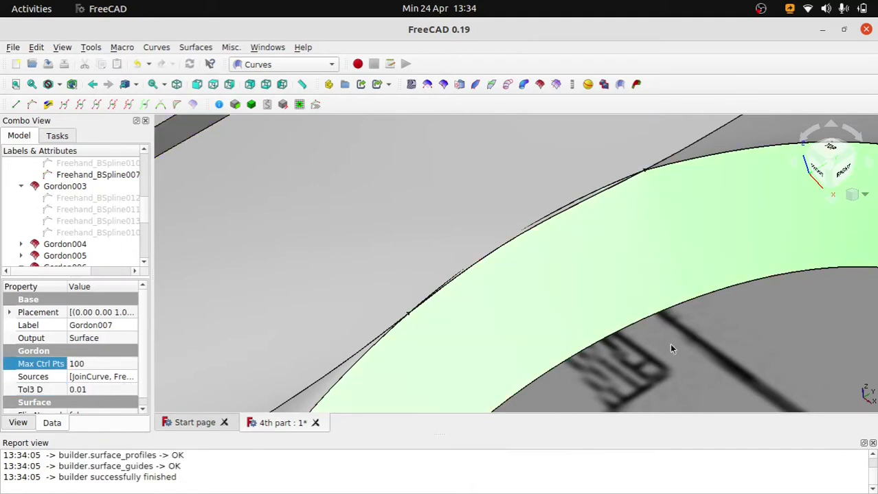
left_click(705, 342)
Inspect the rebuilt wheel-arch surface from above to check it meets the hood edge.
scroll(705, 342, "down", 3)
scroll(732, 354, "down", 3)
scroll(732, 355, "up", 3)
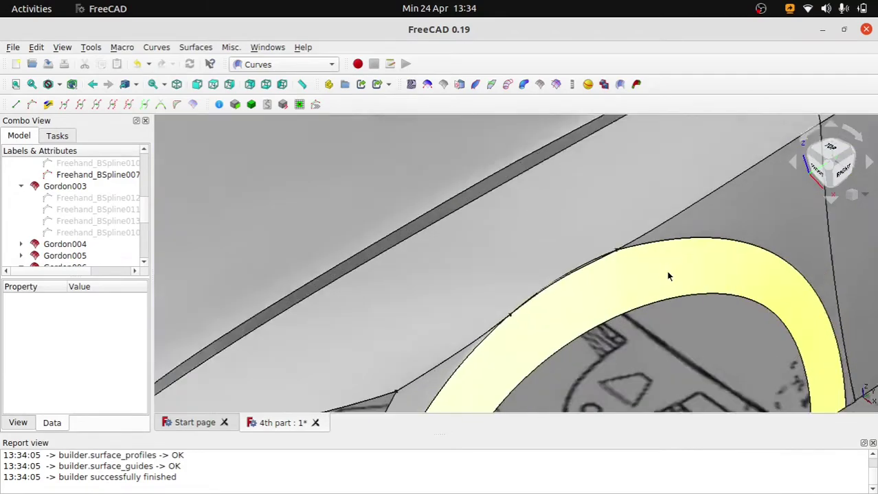
scroll(670, 274, "up", 2)
scroll(695, 364, "up", 2)
scroll(658, 307, "up", 2)
scroll(683, 314, "down", 3)
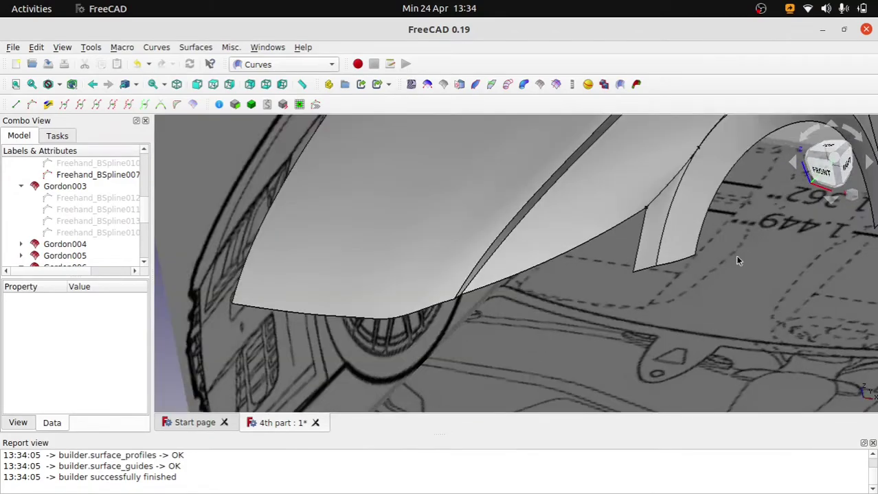
scroll(583, 319, "up", 2)
scroll(593, 246, "down", 2)
scroll(665, 254, "up", 3)
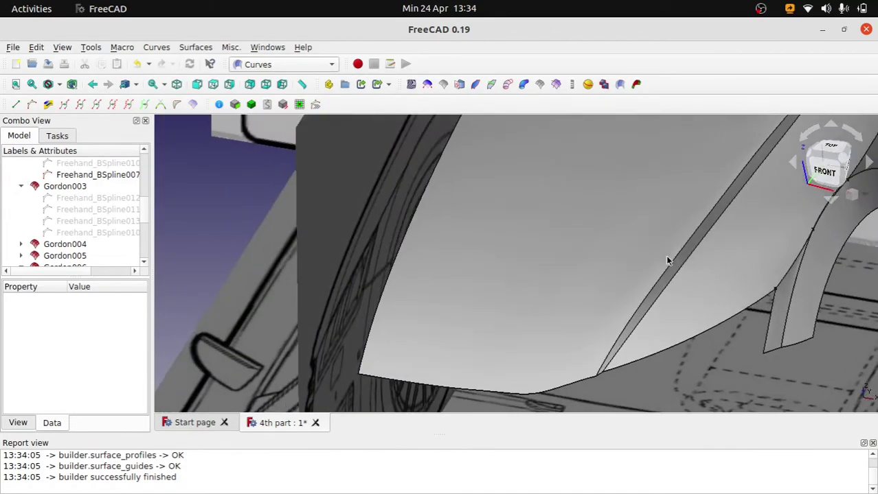
scroll(669, 259, "down", 1)
middle_click_drag(540, 200, 628, 265)
scroll(627, 264, "up", 2)
scroll(646, 281, "up", 2)
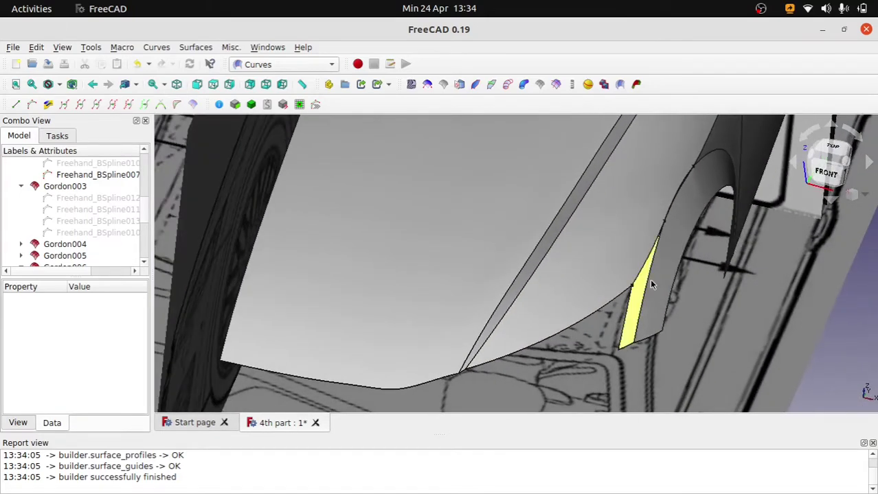
scroll(700, 286, "up", 2)
left_click(649, 210)
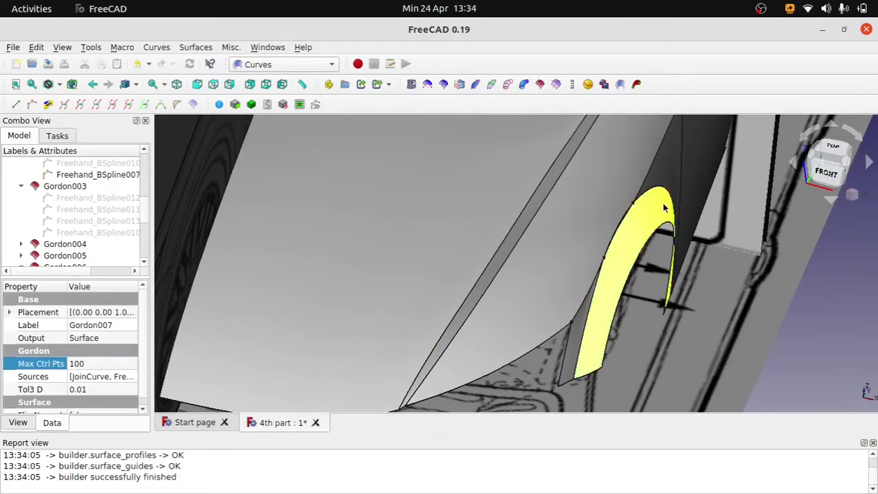
scroll(640, 210, "up", 2)
scroll(559, 260, "up", 2)
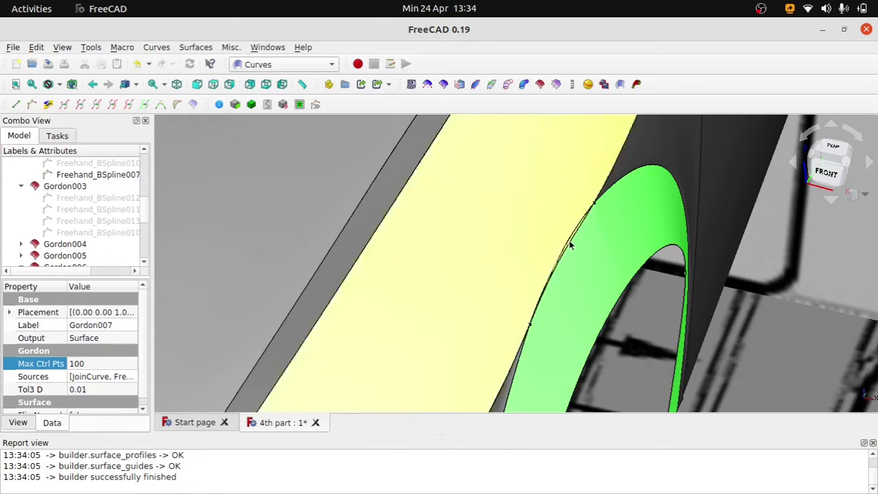
scroll(654, 243, "down", 4)
left_click(643, 341)
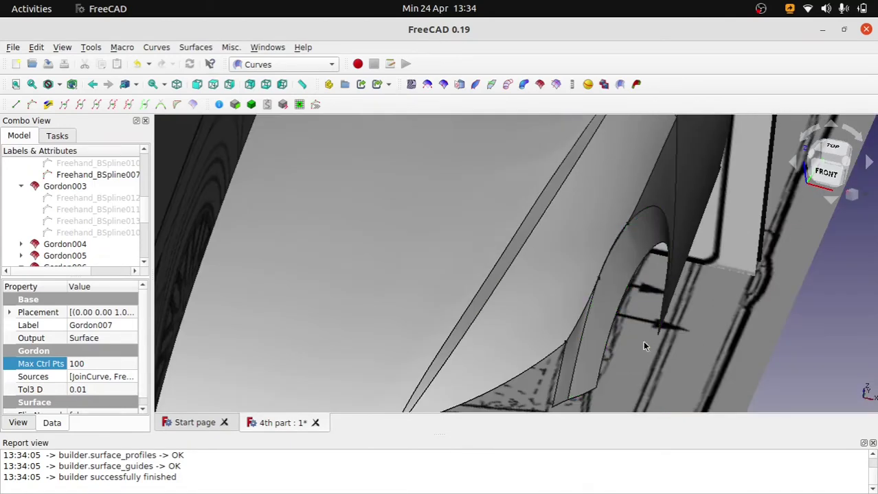
scroll(639, 323, "down", 2)
scroll(642, 295, "down", 2)
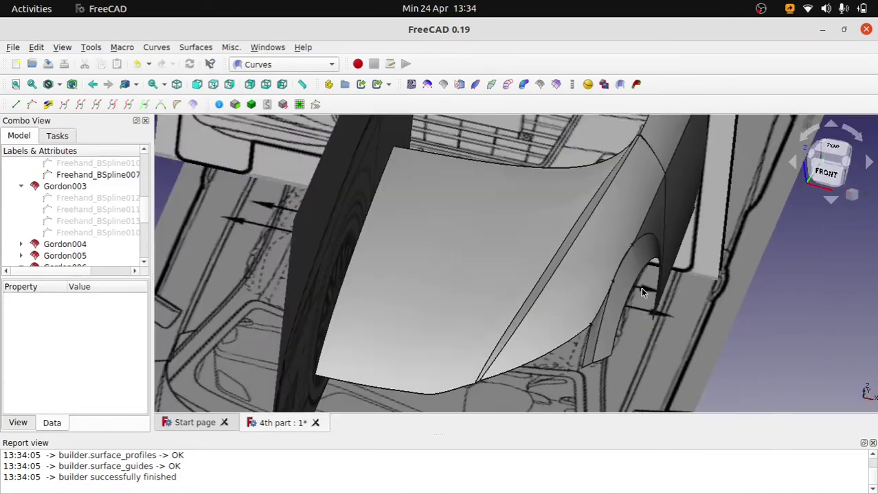
middle_click_drag(627, 239, 693, 176)
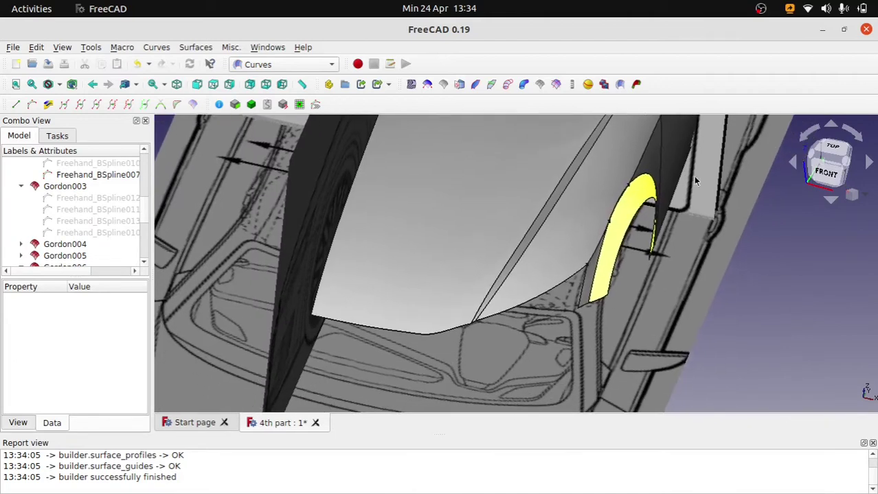
left_click(830, 180)
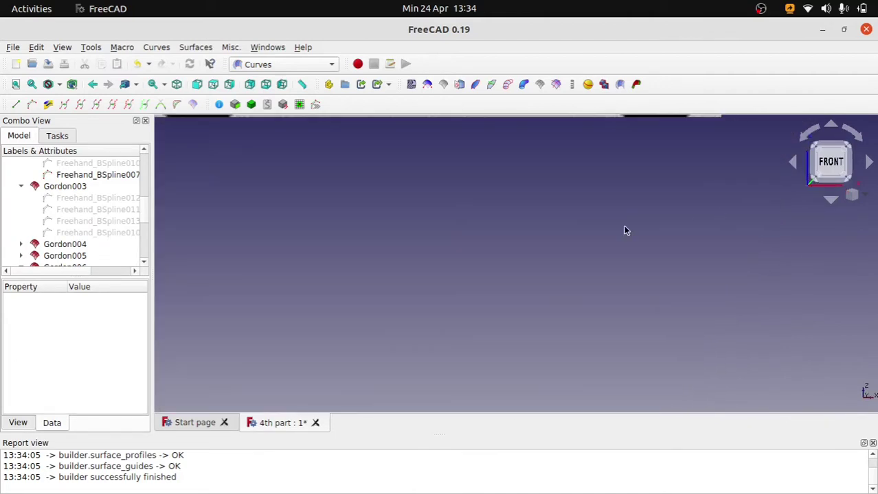
scroll(627, 184, "up", 5)
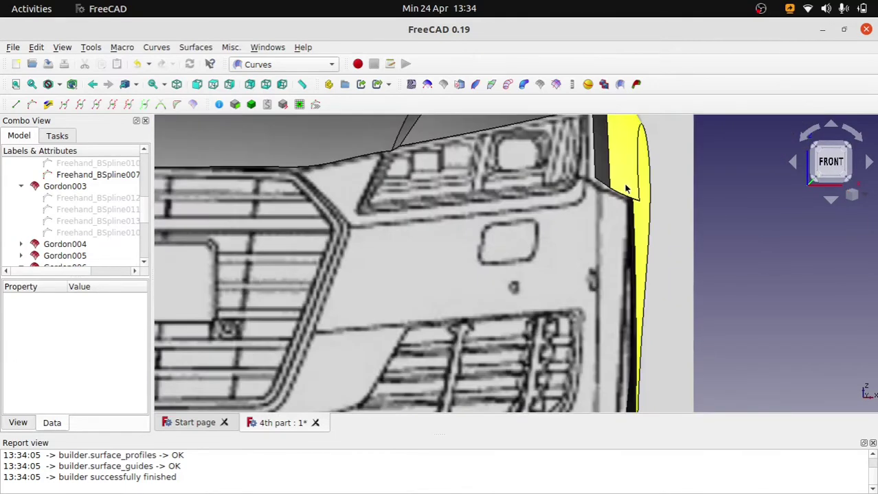
scroll(652, 206, "up", 2)
scroll(689, 289, "down", 2)
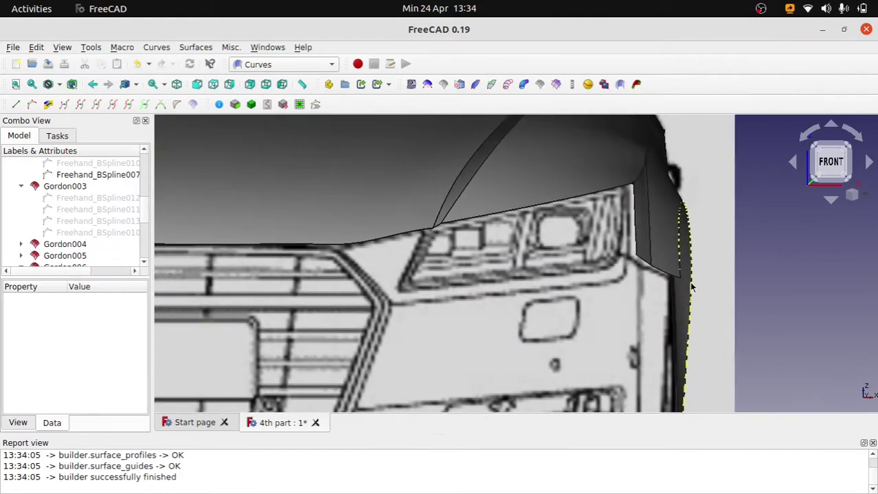
scroll(710, 267, "down", 4)
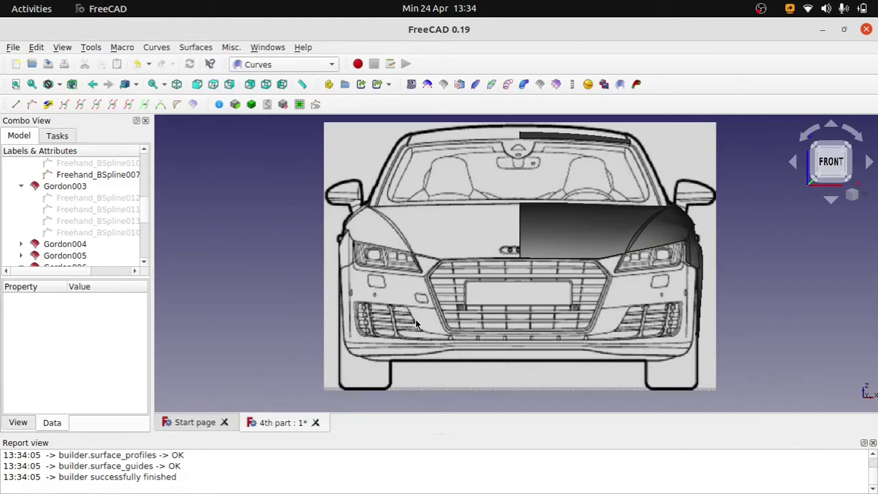
scroll(556, 296, "up", 5)
scroll(560, 295, "down", 3)
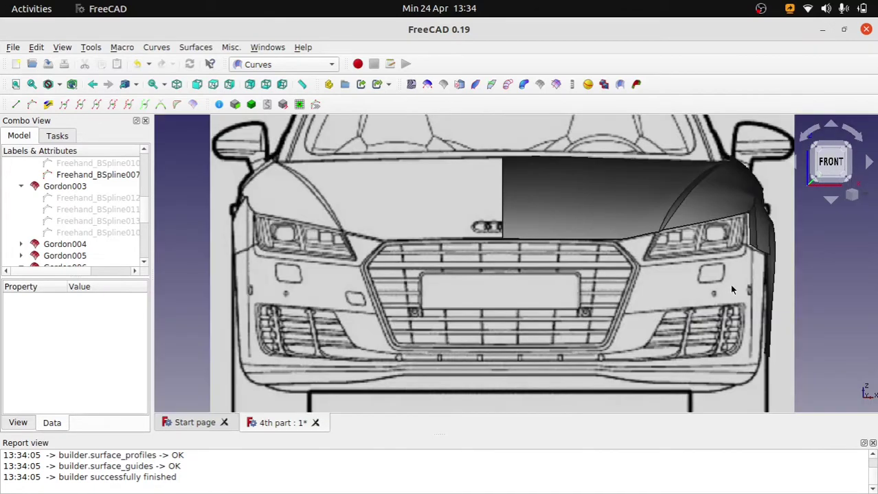
scroll(721, 288, "down", 2)
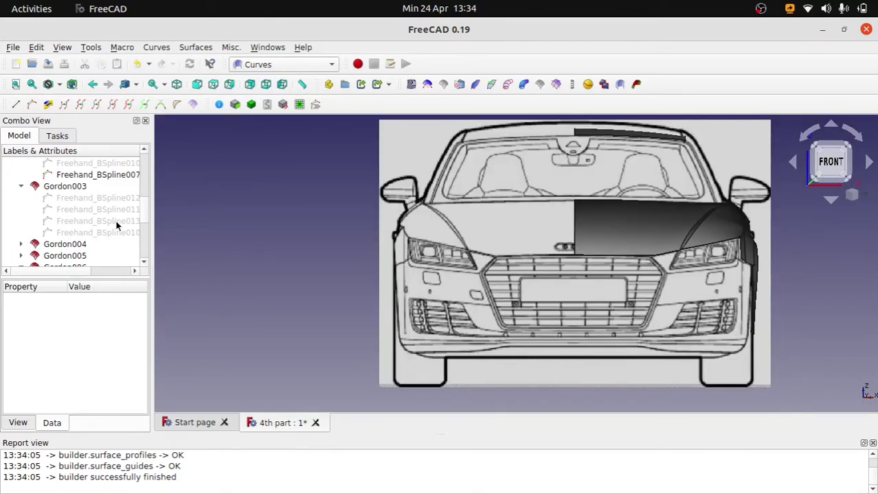
scroll(117, 226, "up", 5)
Slide ImagePlane001 slightly along its X axis with the Transform dragger.
left_click(78, 189)
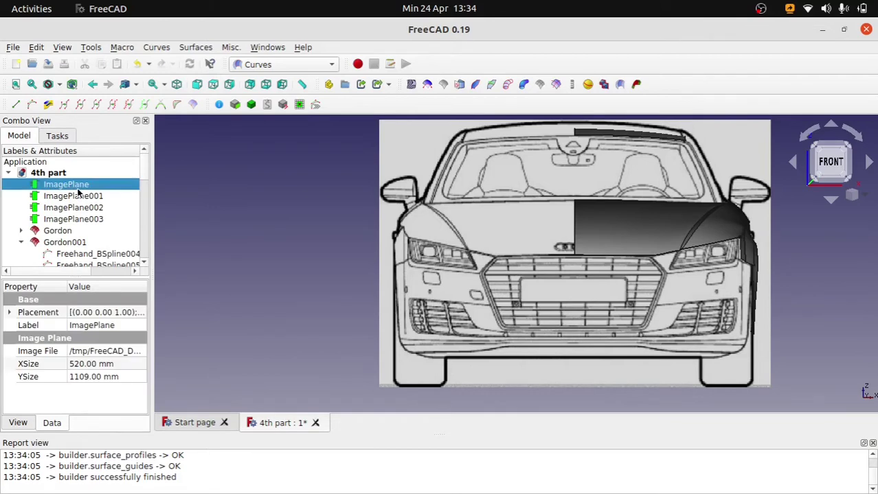
left_click(78, 195)
double_click(79, 197)
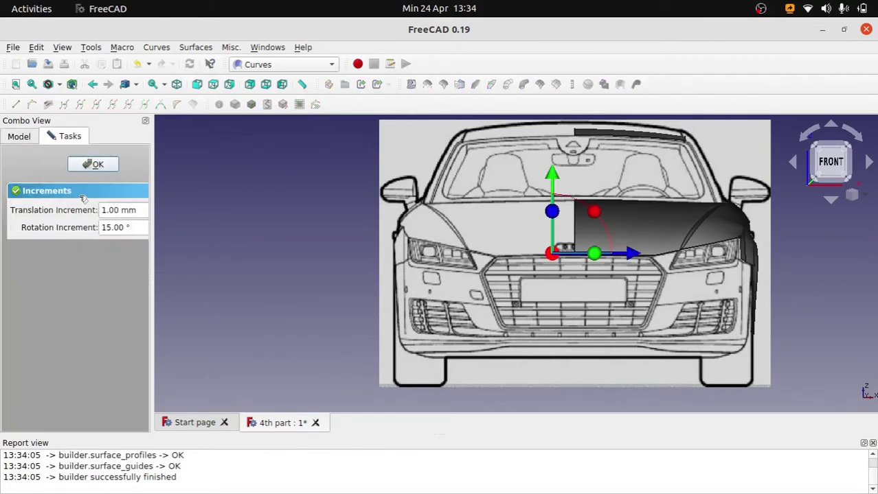
scroll(646, 266, "up", 3)
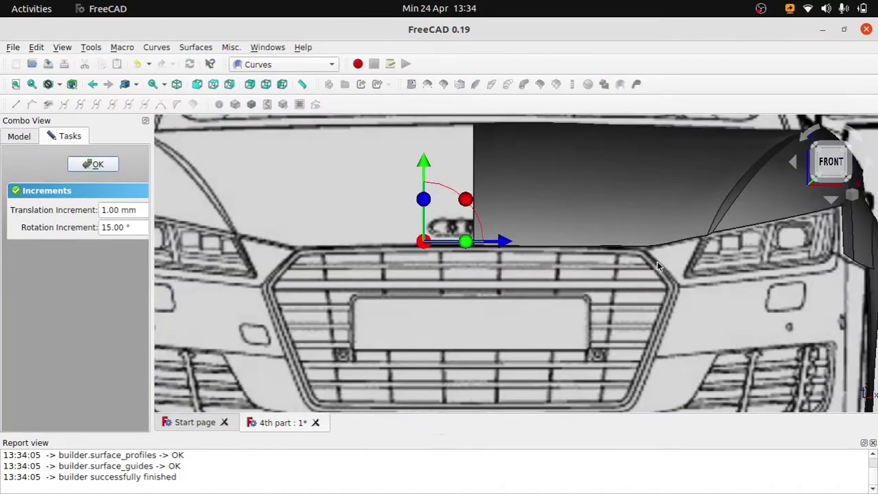
scroll(594, 267, "down", 2)
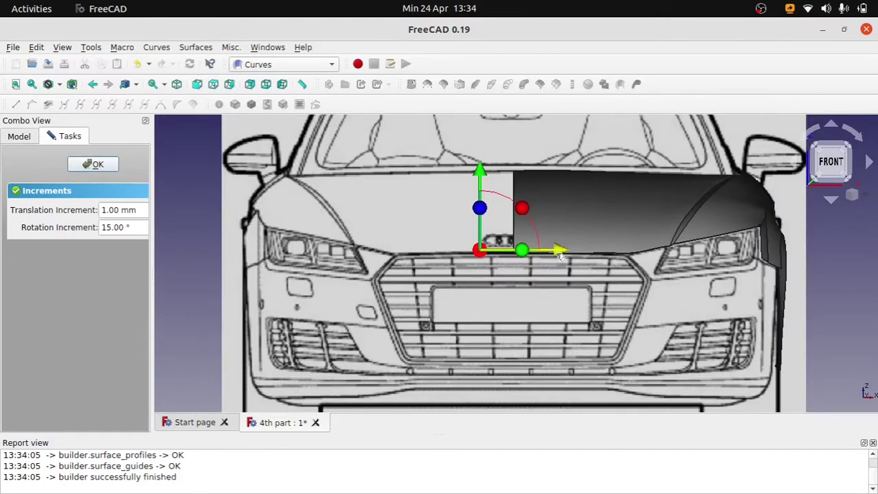
mouse_move(561, 255)
left_mouse_down()
mouse_move(835, 274)
mouse_move(793, 291)
mouse_move(669, 275)
mouse_move(559, 276)
left_mouse_up()
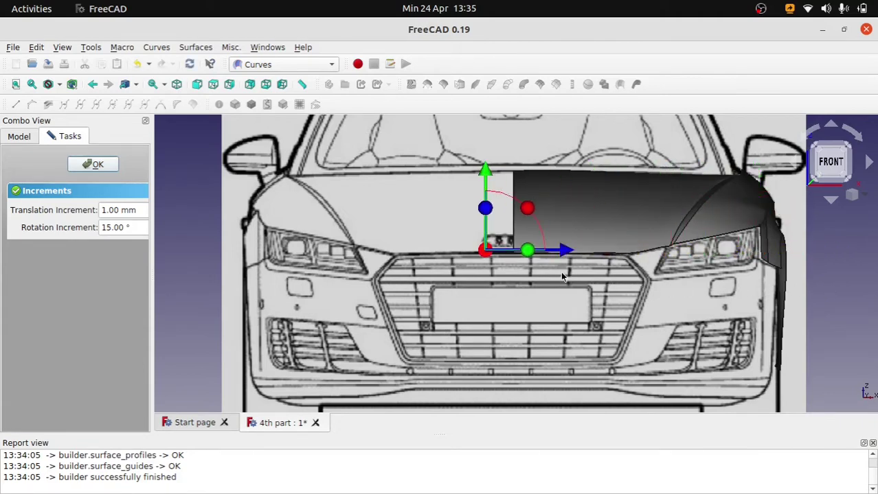
scroll(519, 270, "down", 2)
Confirm ImagePlane001's placement and return to the front view.
left_click(93, 167)
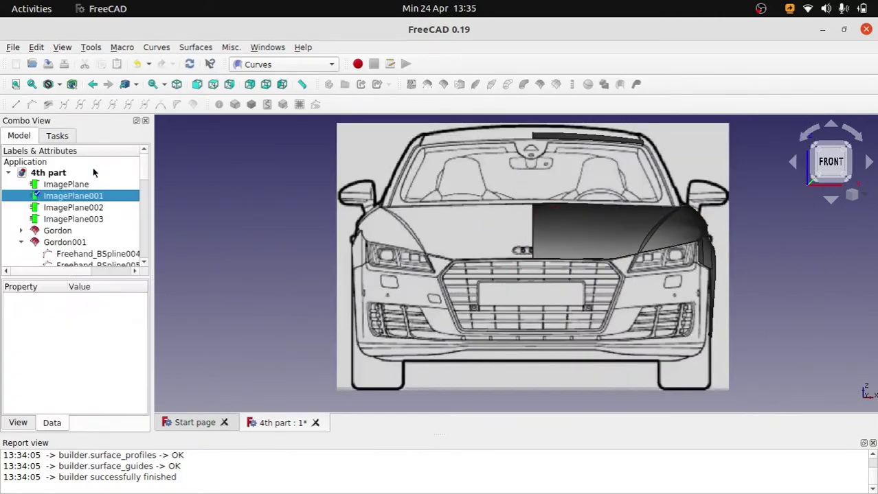
scroll(357, 239, "down", 3)
mouse_move(358, 239)
middle_mouse_down()
mouse_move(416, 302)
mouse_move(479, 301)
middle_mouse_up()
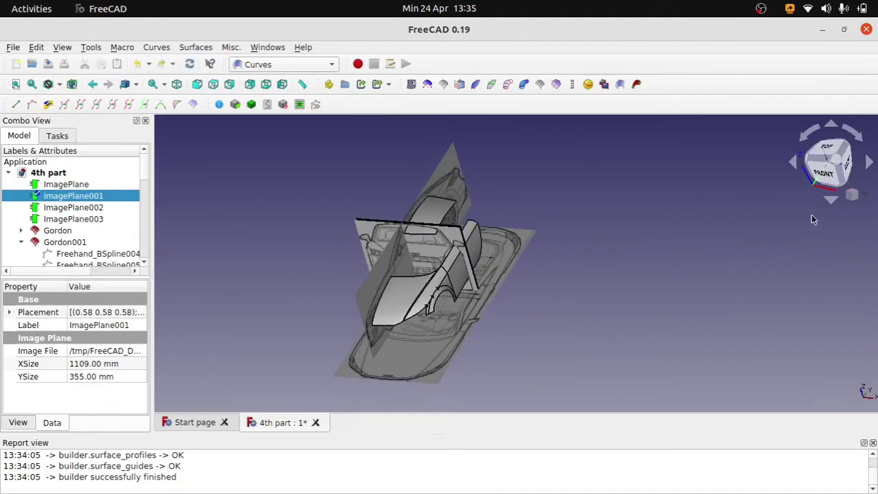
left_click(824, 171)
scroll(316, 204, "up", 4)
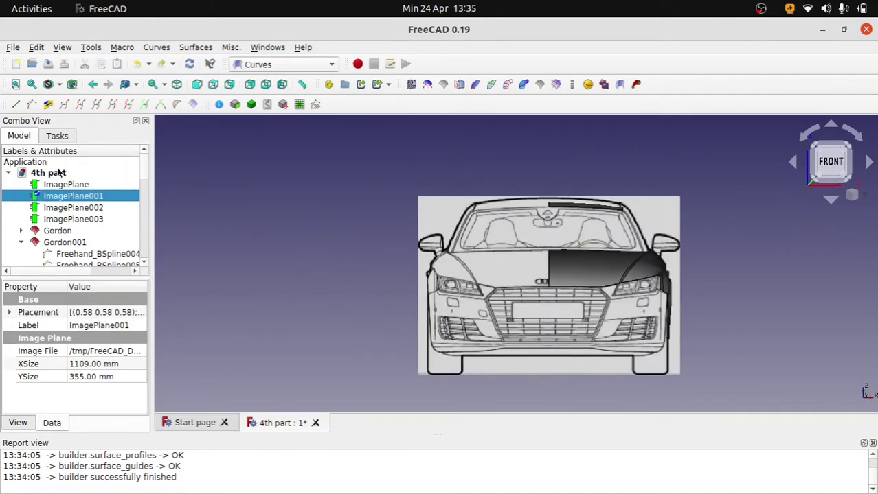
Nudge ImagePlane002 slightly along X and confirm its new placement.
double_click(48, 186)
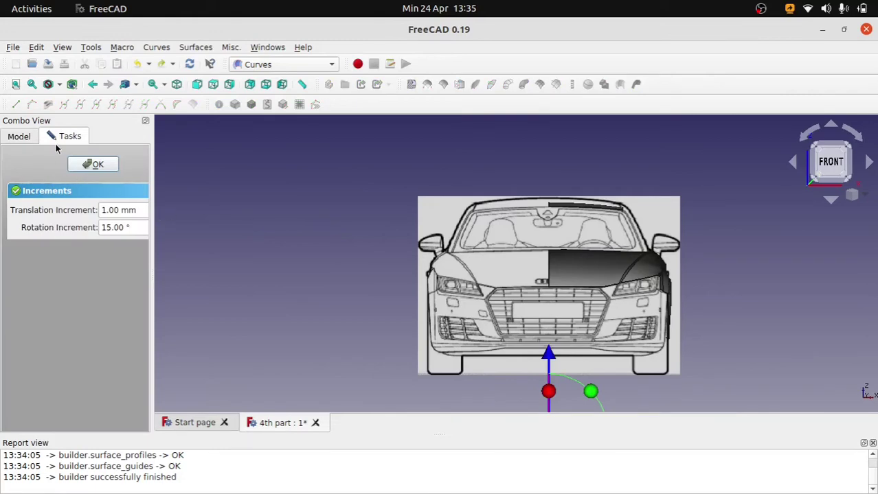
left_click(78, 166)
double_click(79, 208)
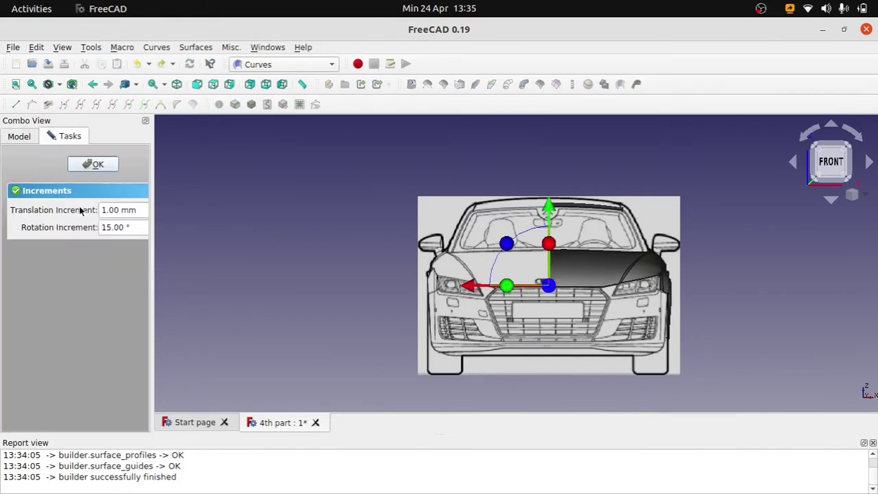
scroll(528, 296, "up", 4)
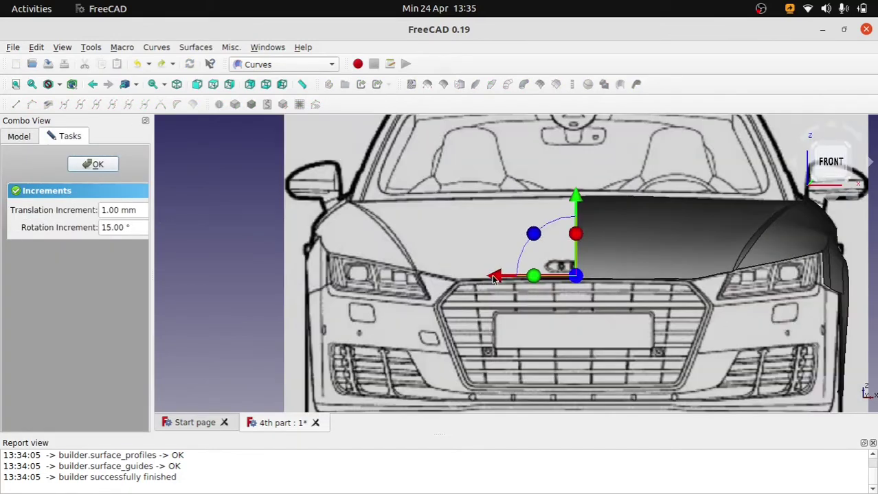
left_click_drag(495, 277, 501, 276)
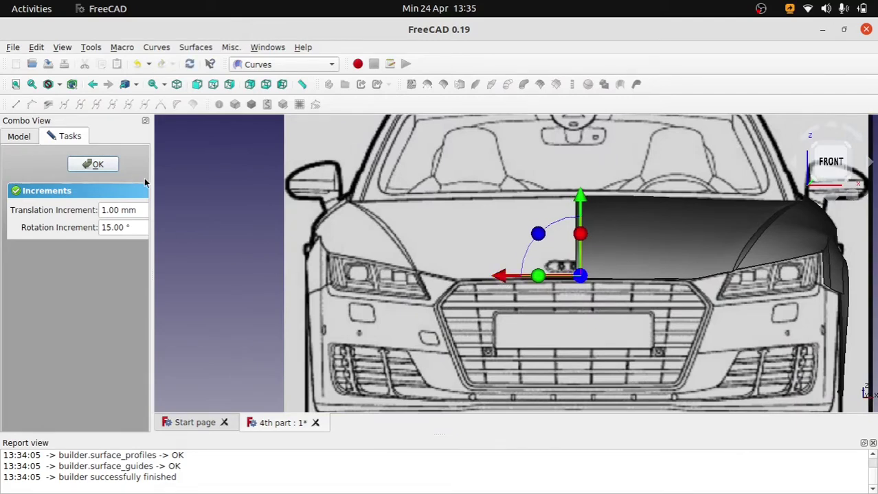
left_click(99, 167)
Shift the front blueprint plane along X in two small drags and confirm the placement.
double_click(80, 220)
scroll(424, 298, "down", 2)
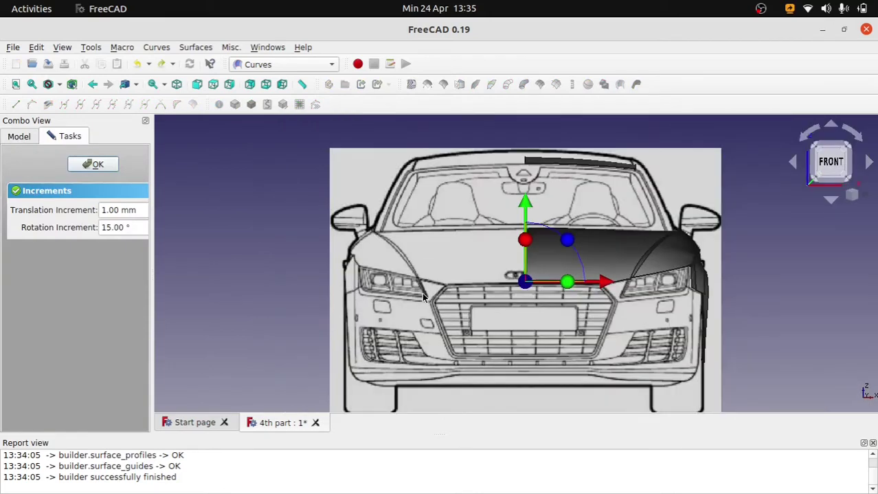
scroll(714, 363, "up", 3)
scroll(708, 358, "up", 1)
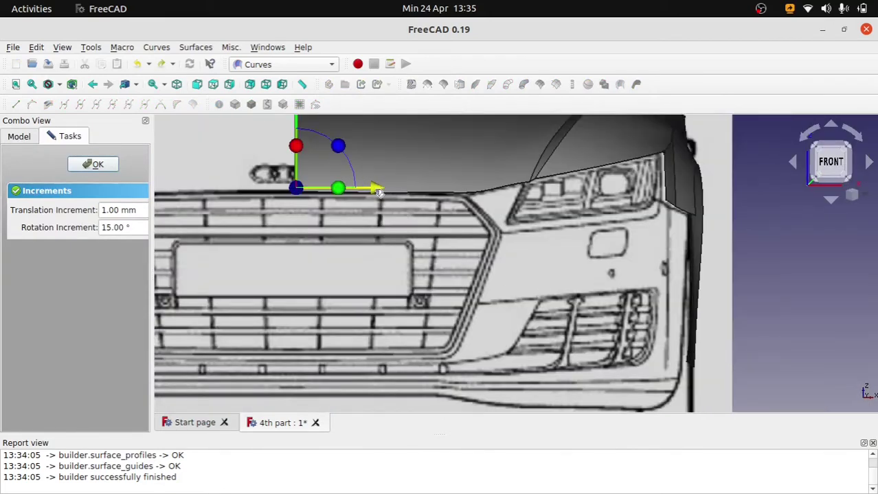
left_click_drag(371, 194, 389, 197)
scroll(388, 165, "down", 5)
scroll(388, 160, "up", 8)
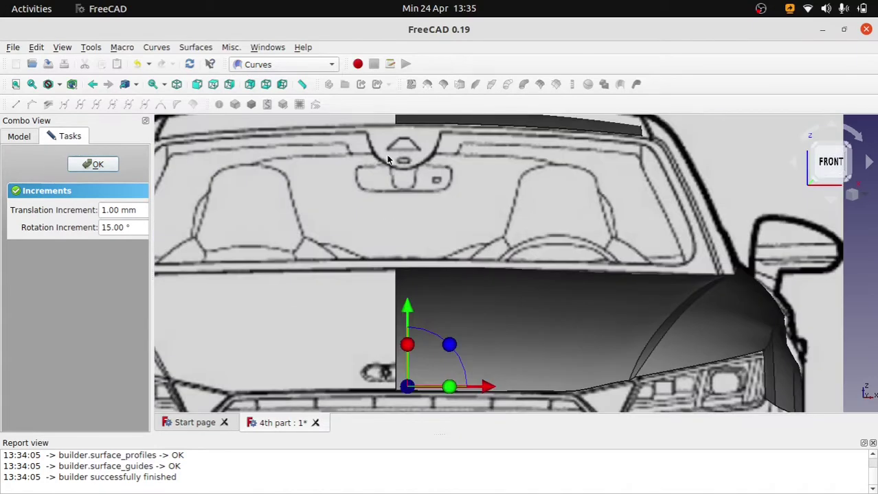
scroll(485, 344, "down", 2)
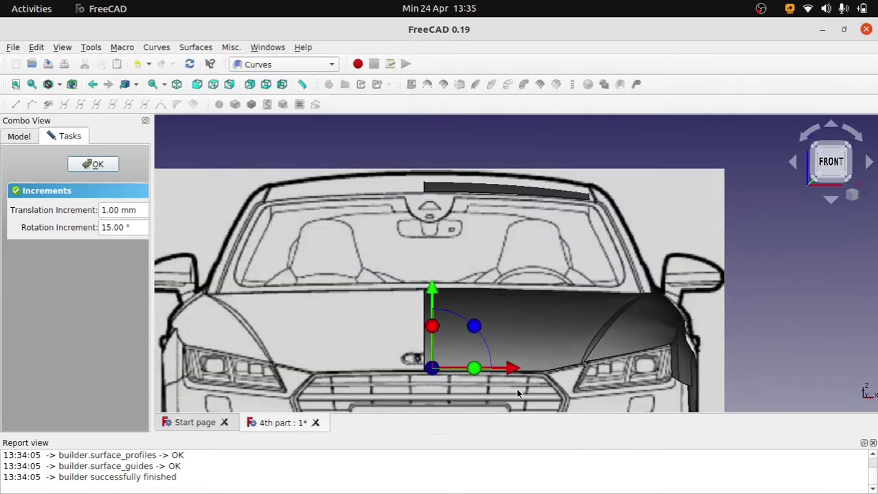
scroll(517, 390, "up", 2)
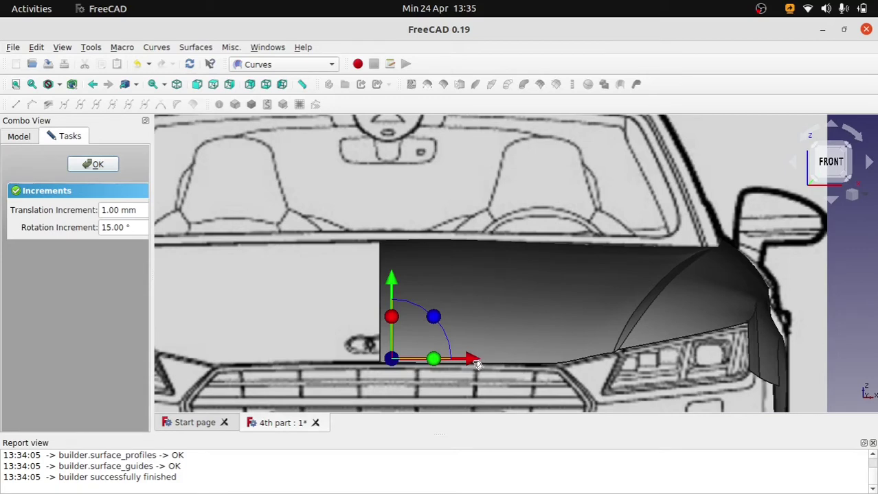
left_click_drag(469, 363, 458, 359)
scroll(455, 354, "down", 2)
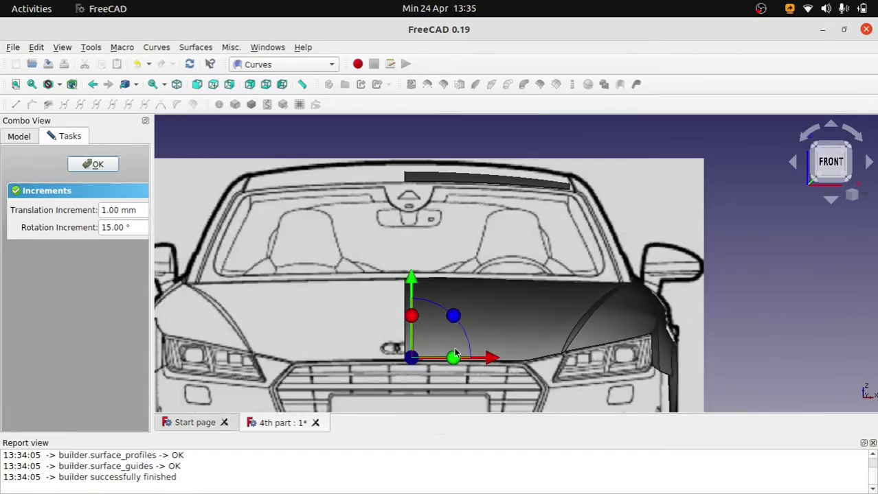
scroll(466, 307, "down", 2)
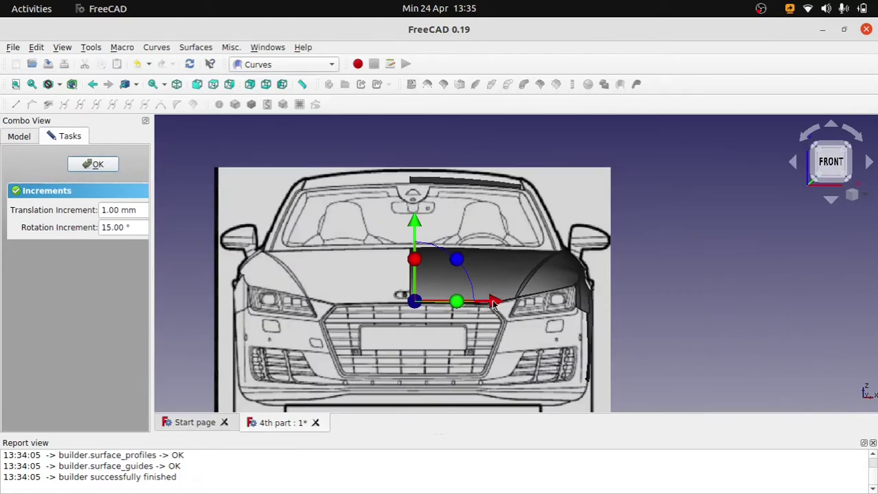
scroll(493, 305, "down", 1)
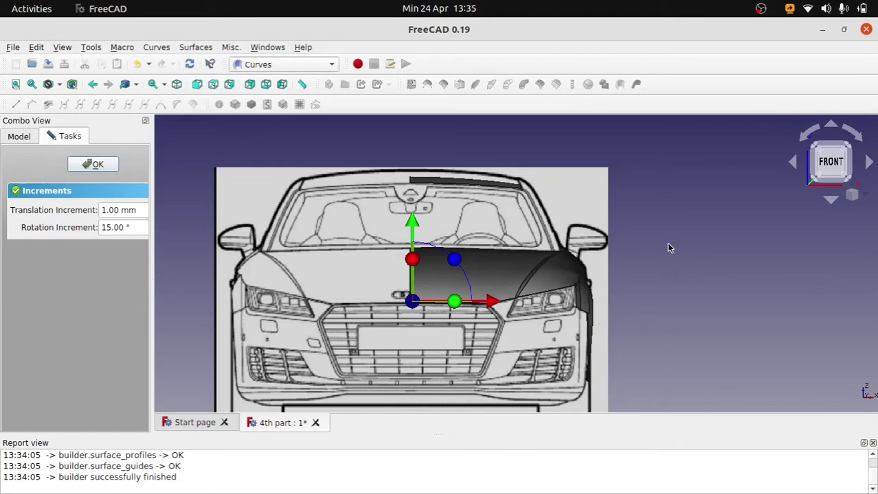
left_click(96, 165)
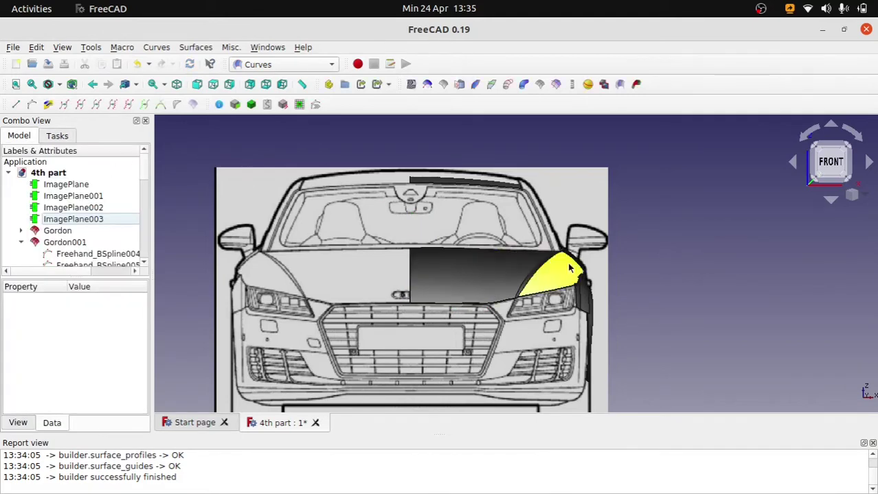
Check the car from the right view, then zoom in on the right headlight in front view.
scroll(591, 279, "up", 3)
scroll(592, 290, "up", 2)
mouse_move(592, 290)
middle_mouse_down()
mouse_move(464, 335)
mouse_move(496, 296)
middle_mouse_up()
scroll(496, 295, "down", 5)
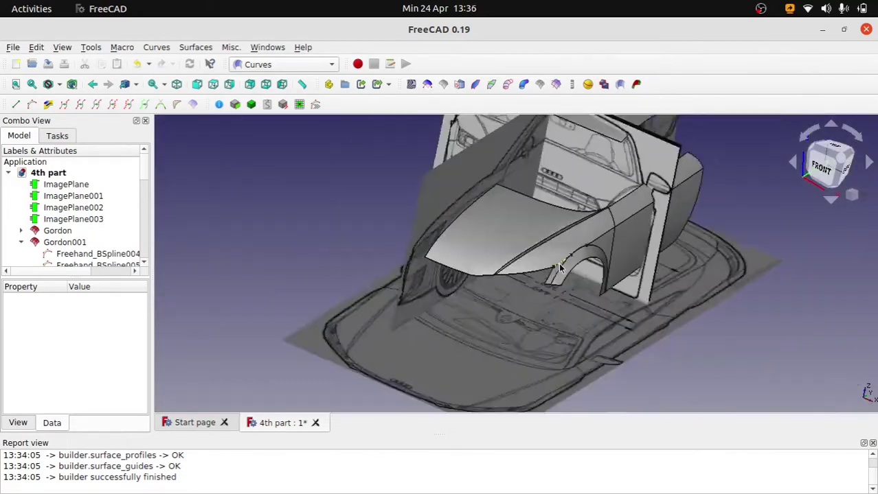
scroll(558, 263, "down", 2)
left_click(844, 175)
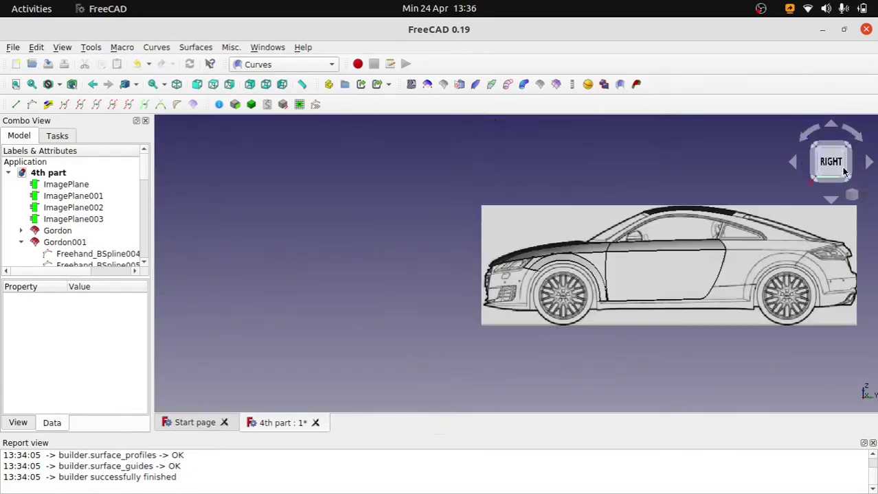
scroll(562, 275, "up", 5)
scroll(526, 262, "down", 5)
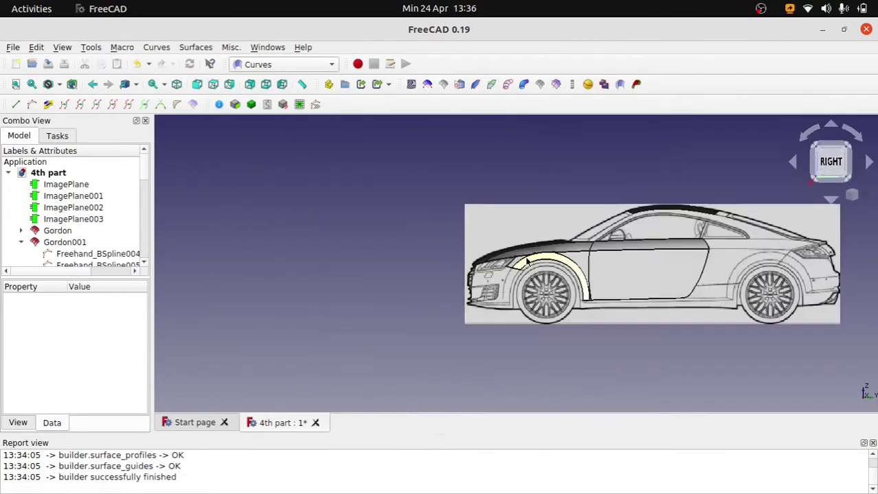
mouse_move(522, 249)
middle_mouse_down()
mouse_move(476, 223)
mouse_move(594, 257)
mouse_move(548, 163)
middle_mouse_up()
scroll(476, 223, "up", 3)
key("1")
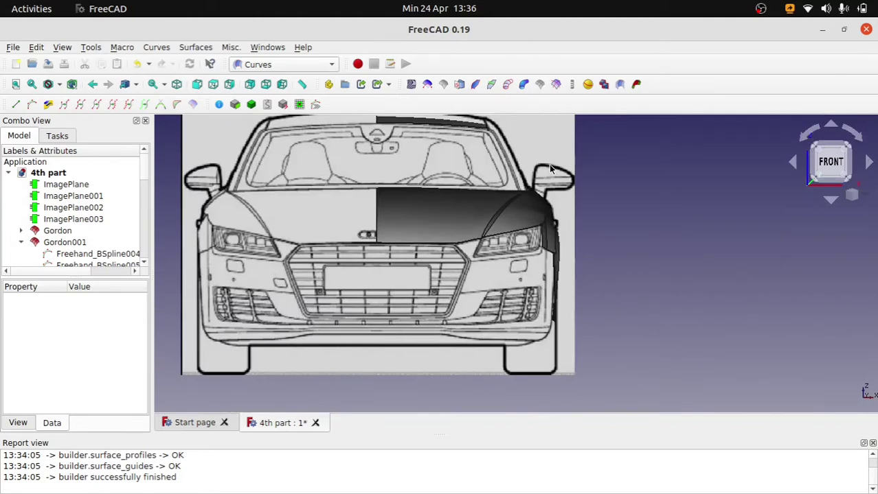
scroll(573, 263, "up", 4)
scroll(567, 244, "up", 1)
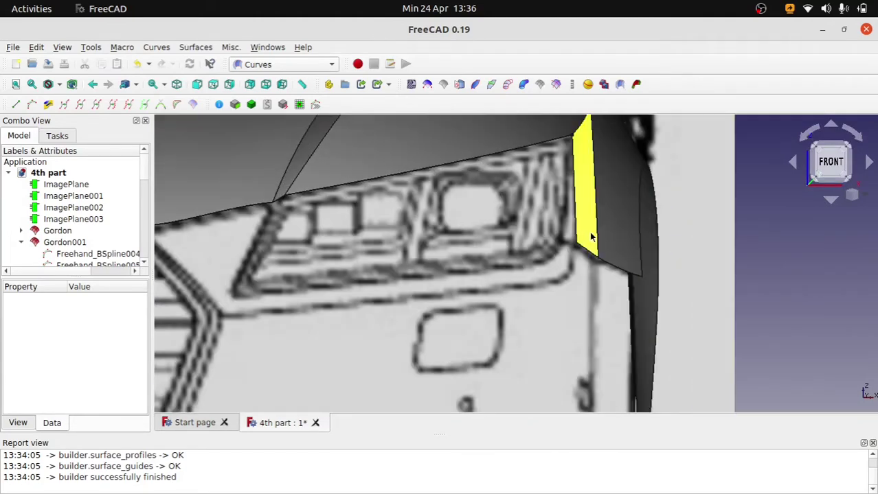
Expand Gordon008 and put Freehand_BSpline030 into point editing.
left_click(576, 237)
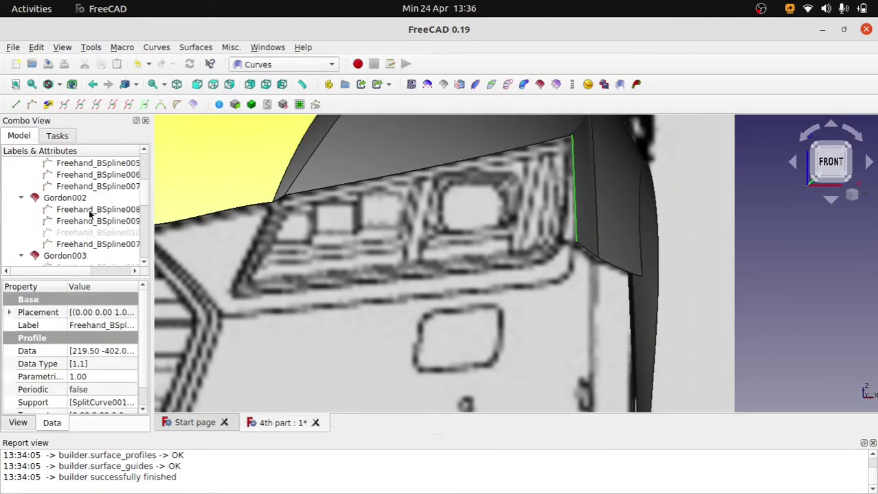
scroll(96, 235, "down", 2)
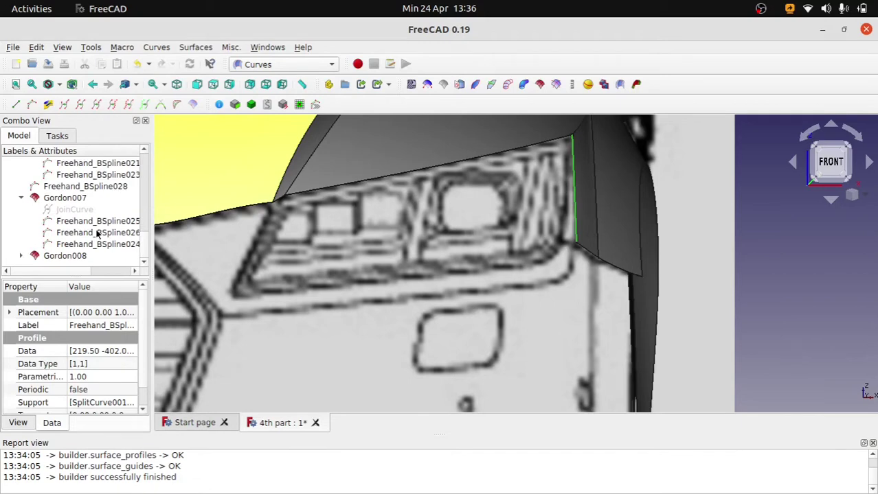
left_click(20, 256)
double_click(87, 256)
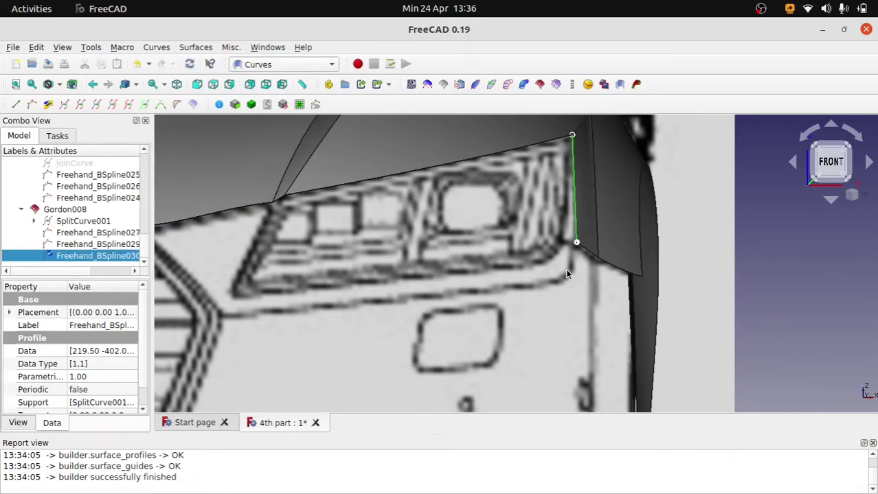
Move Freehand_BSpline030's lower endpoint onto the adjacent curve and review Freehand_BSpline029.
scroll(580, 240, "up", 3)
left_click(581, 230)
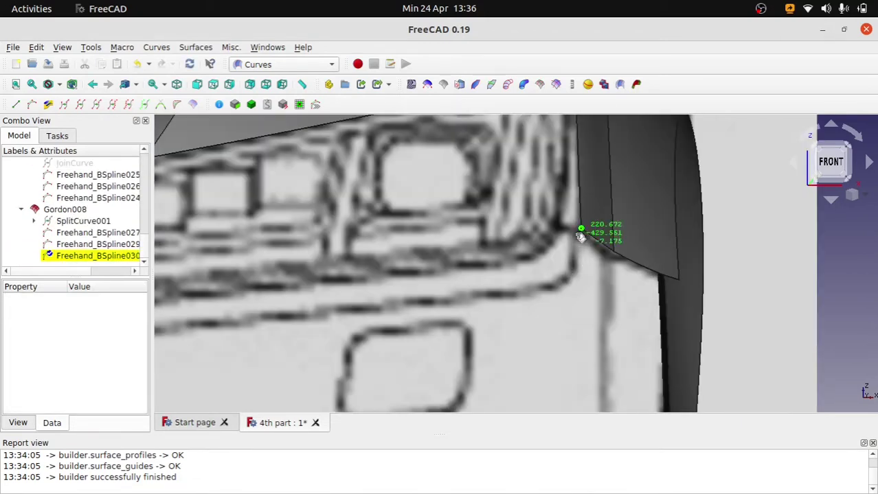
left_click(581, 230)
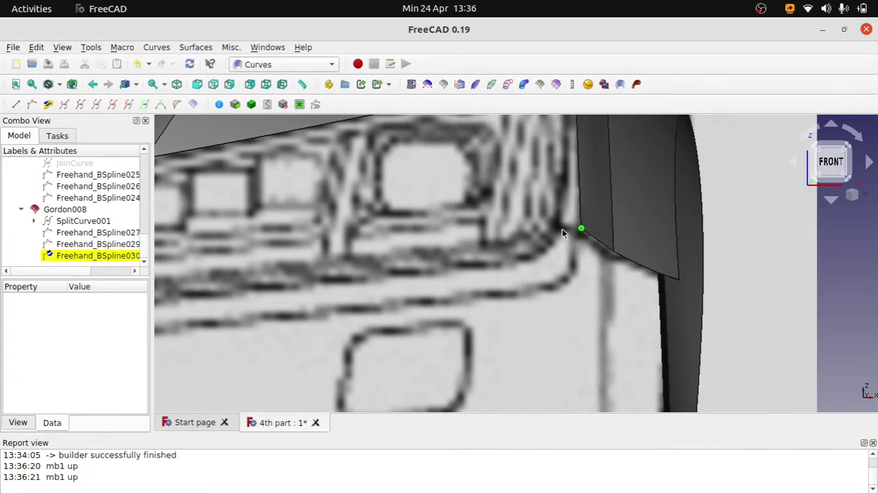
left_click(115, 245)
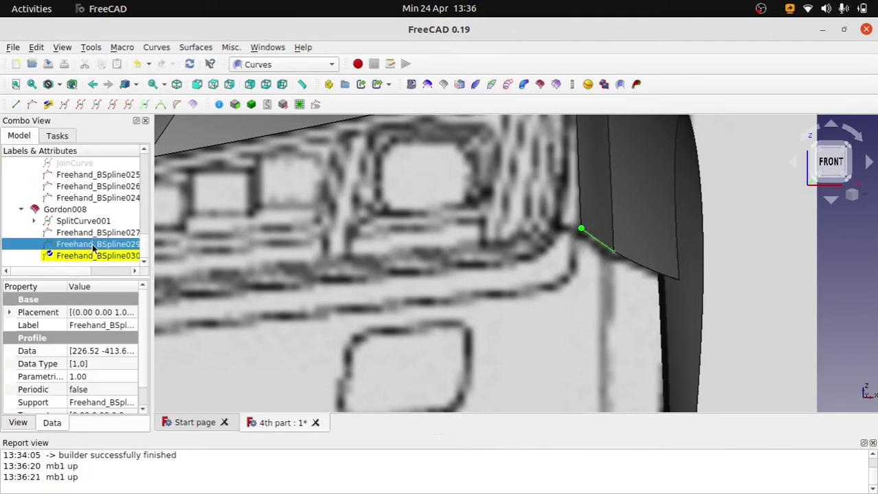
double_click(581, 232)
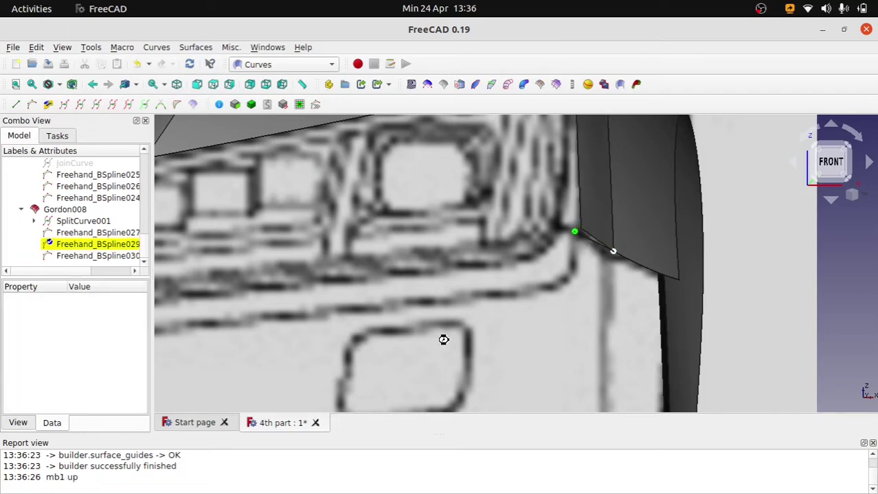
left_click(553, 310)
scroll(607, 258, "down", 5)
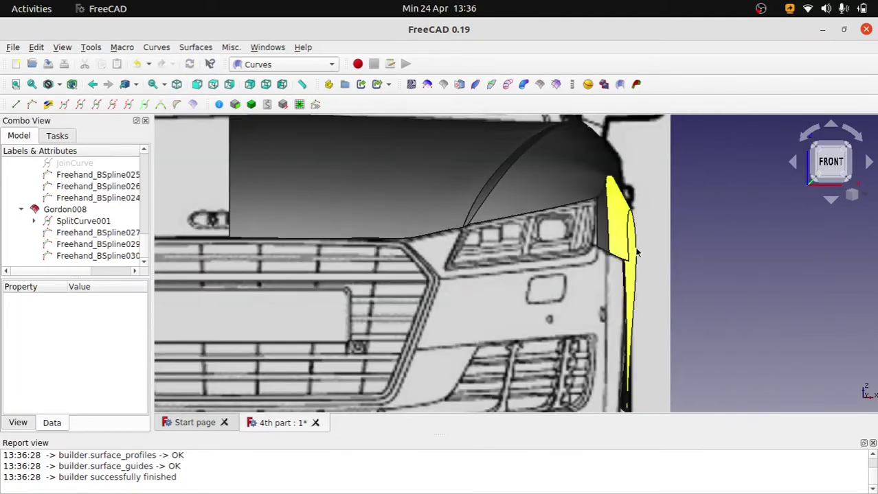
scroll(578, 263, "up", 4)
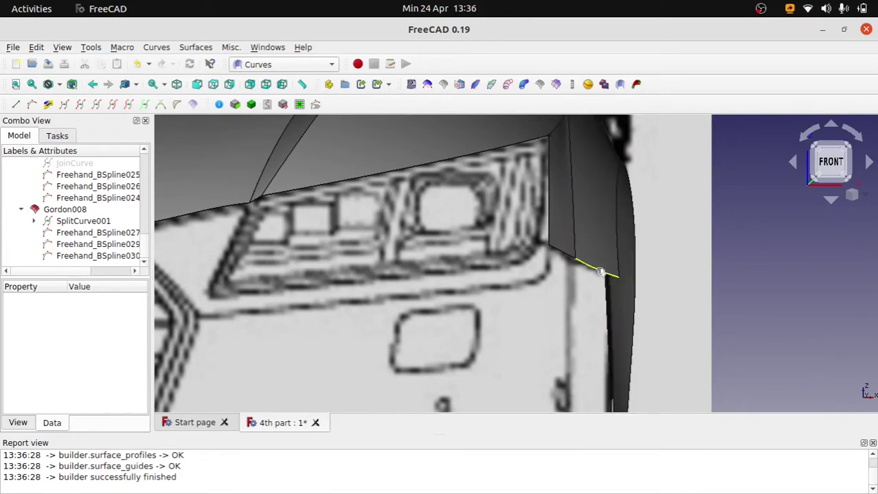
Shift Freehand_BSpline026's middle point to meet the fender and rebuild the corner Gordon surface.
left_click(598, 272)
scroll(496, 297, "up", 2)
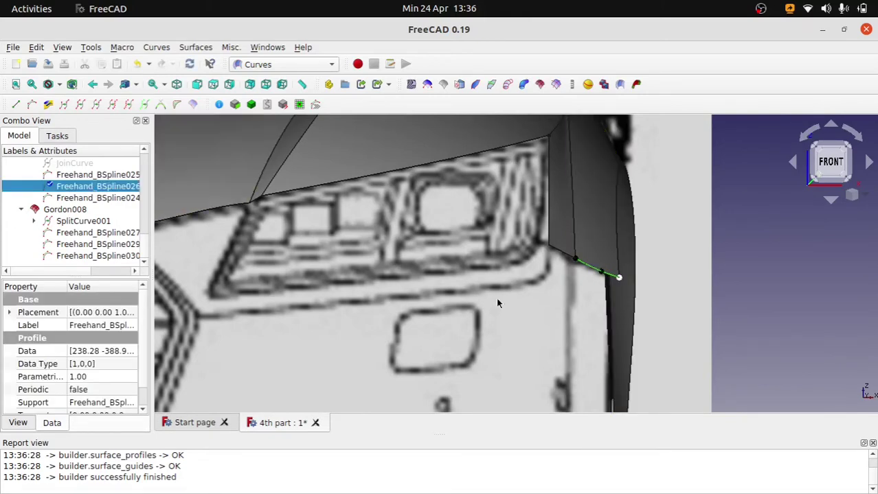
scroll(596, 309, "up", 2)
left_click(607, 272)
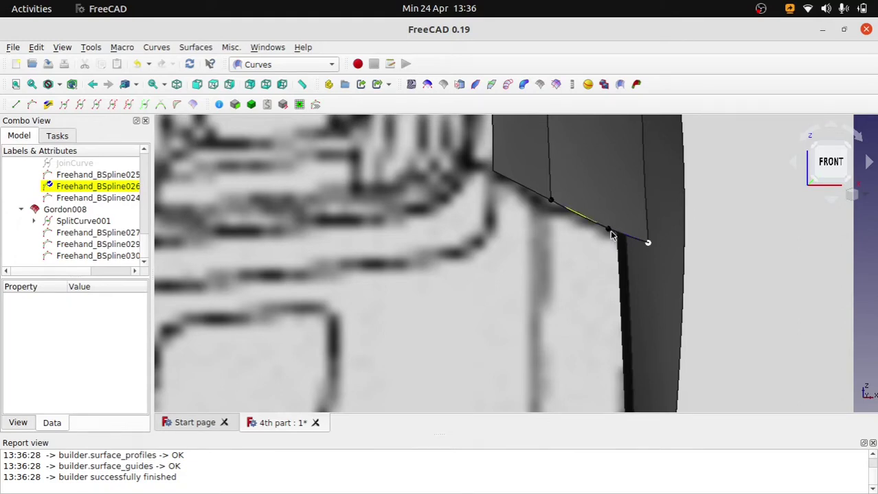
left_click(609, 236)
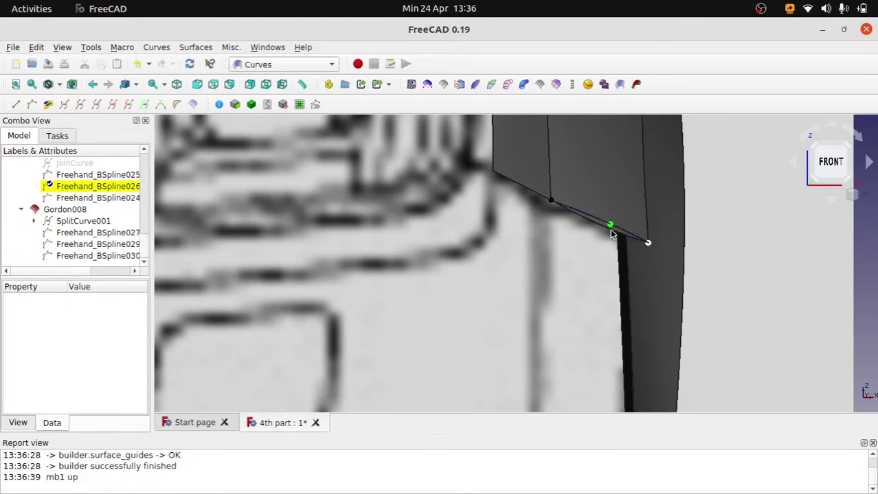
key("Escape")
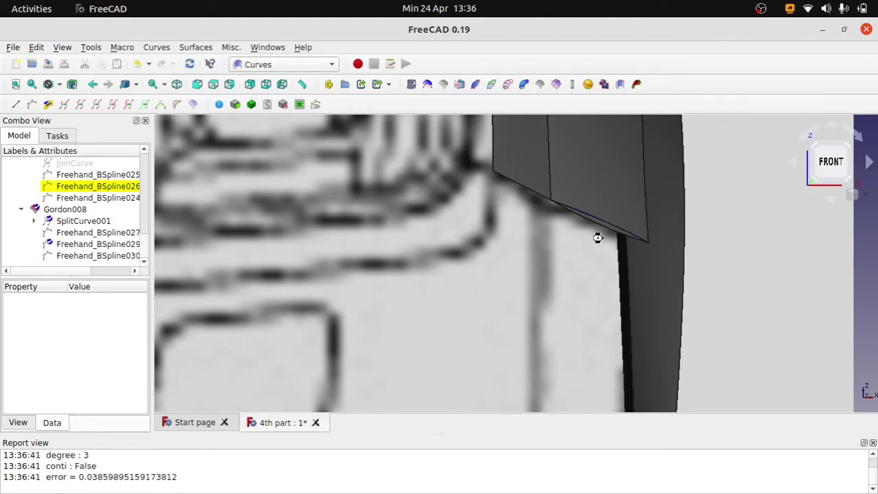
scroll(601, 241, "down", 3)
scroll(600, 243, "down", 3)
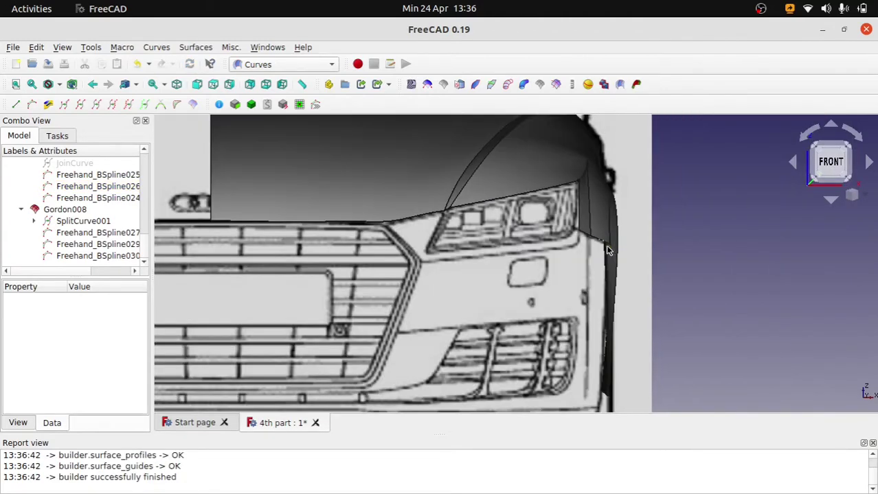
scroll(600, 248, "up", 2)
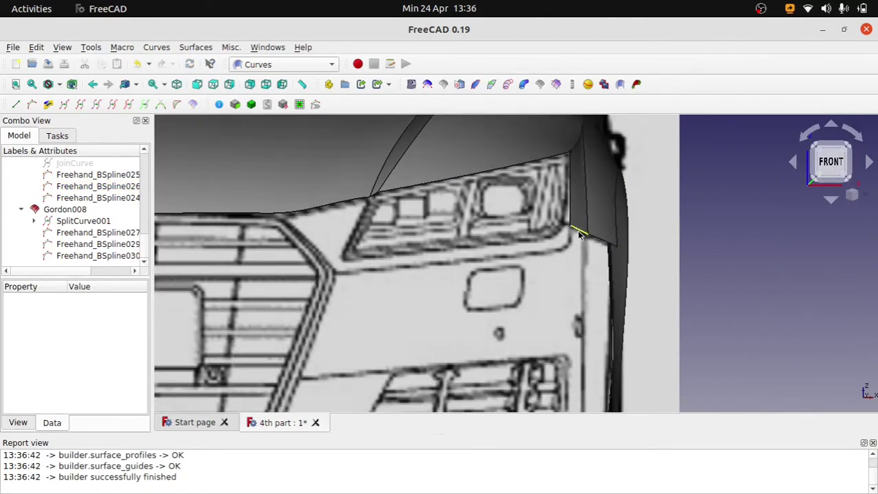
mouse_move(579, 235)
middle_mouse_down()
mouse_move(556, 272)
mouse_move(606, 271)
mouse_move(610, 201)
mouse_move(529, 200)
mouse_move(467, 219)
mouse_move(666, 195)
mouse_move(684, 232)
mouse_move(682, 122)
mouse_move(817, 152)
middle_mouse_up()
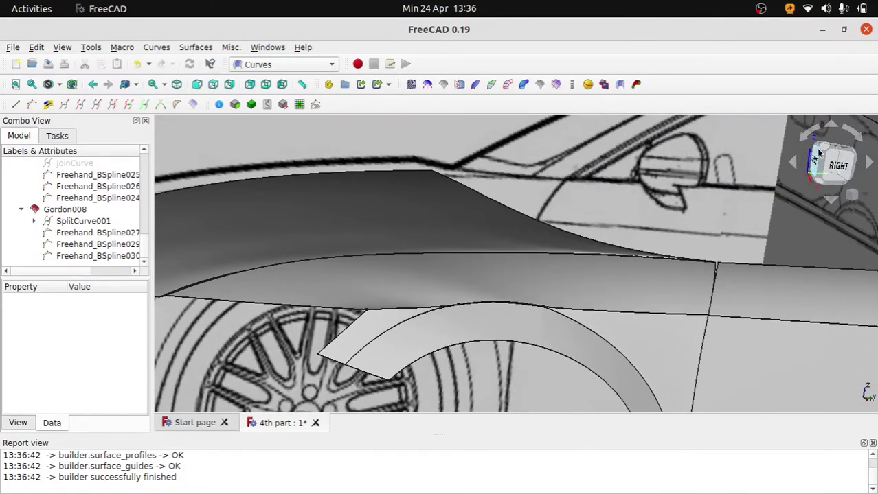
left_click(818, 152)
scroll(568, 243, "down", 5)
scroll(317, 256, "up", 3)
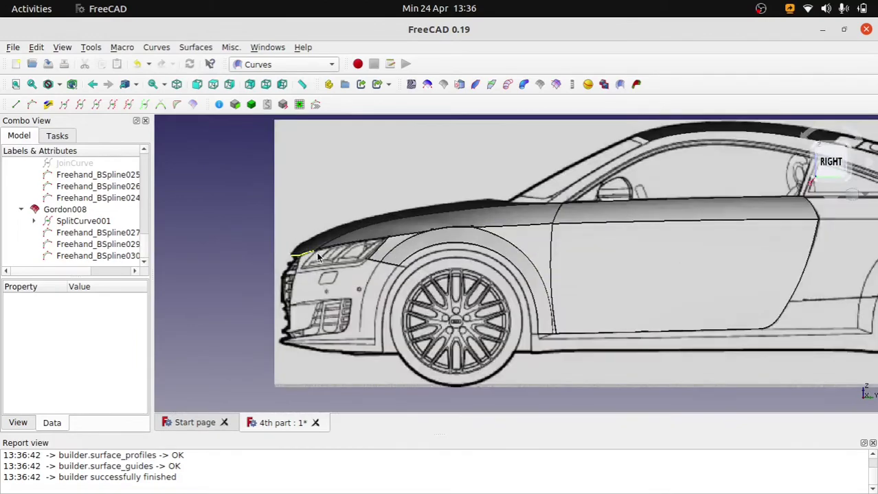
scroll(318, 256, "up", 2)
scroll(462, 244, "up", 2)
mouse_move(497, 255)
middle_mouse_down()
mouse_move(618, 294)
mouse_move(845, 185)
middle_mouse_up()
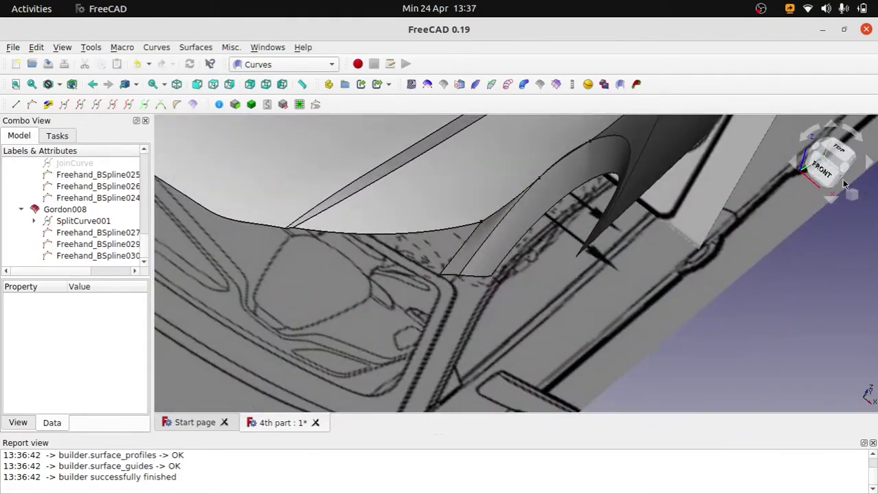
left_click(821, 165)
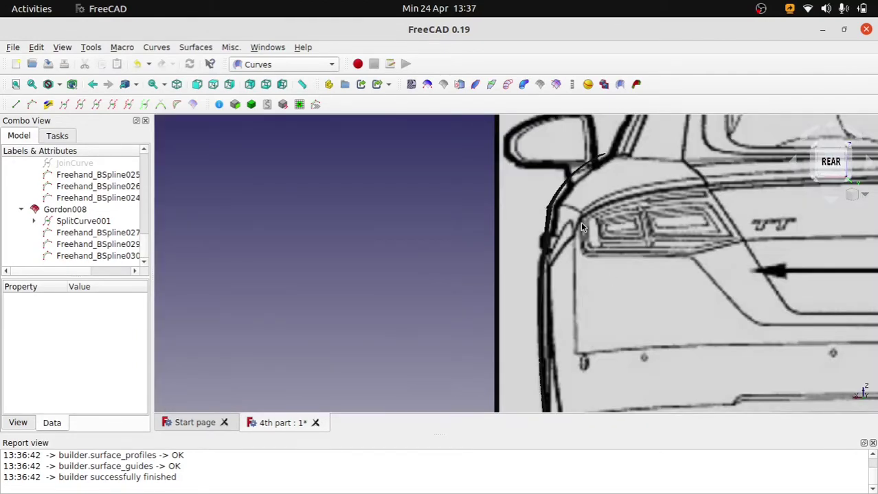
key("2")
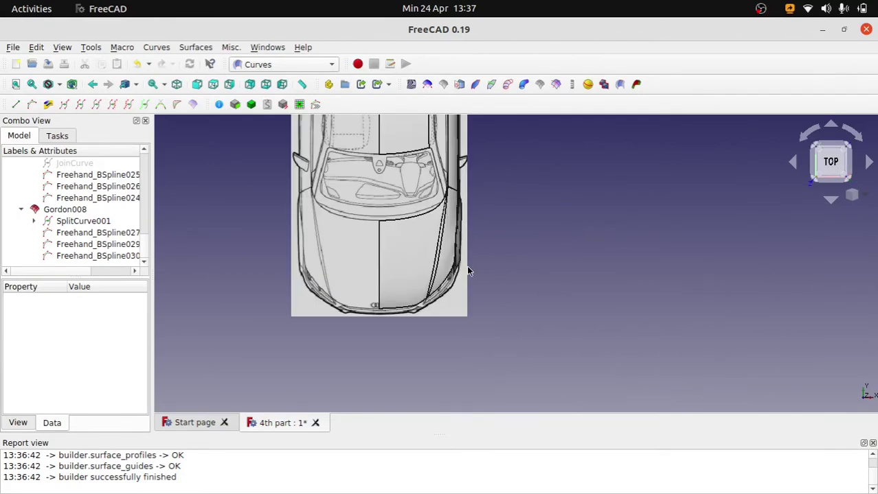
scroll(427, 298, "up", 3)
scroll(405, 270, "up", 3)
scroll(588, 249, "up", 2)
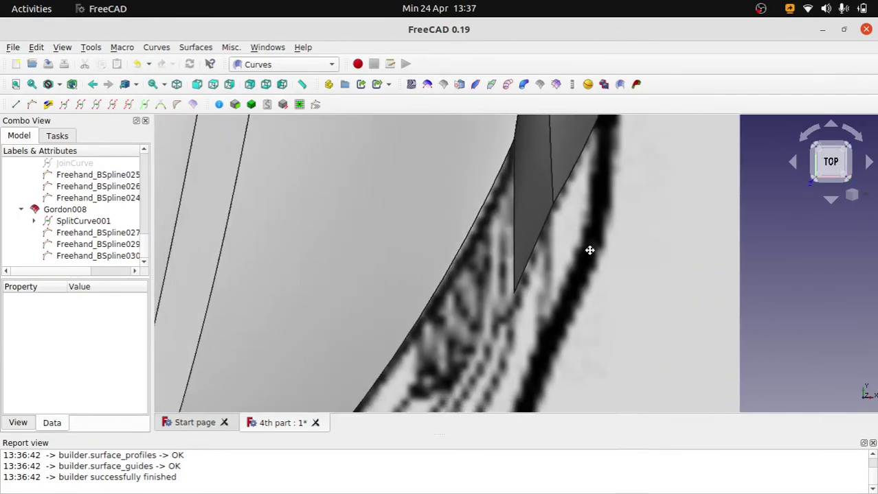
Move Freehand_BSpline029's endpoint left onto the neighbouring fender edge and rebuild the patch.
left_click(542, 241)
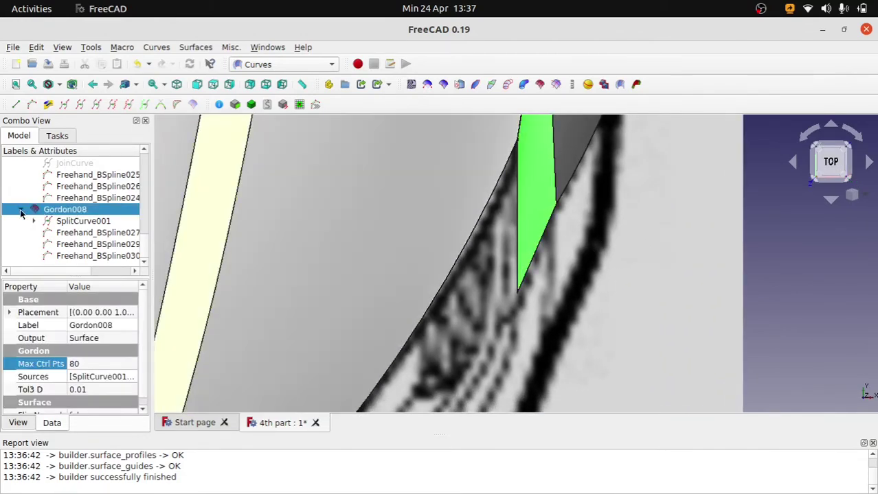
left_click(78, 235)
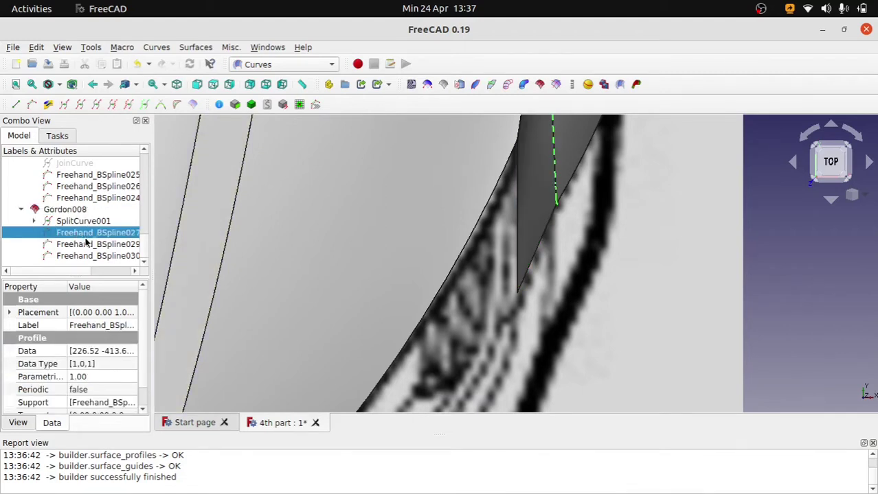
left_click(88, 244)
double_click(88, 245)
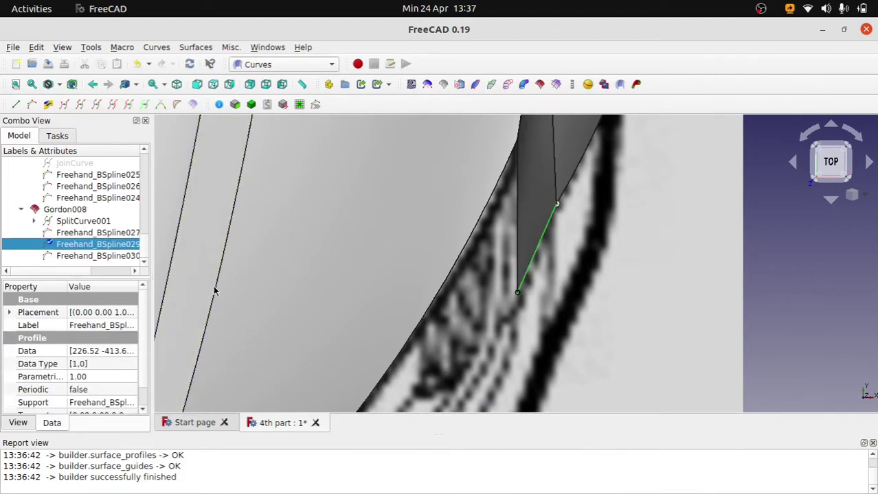
left_click_drag(518, 301, 507, 301)
key("Escape")
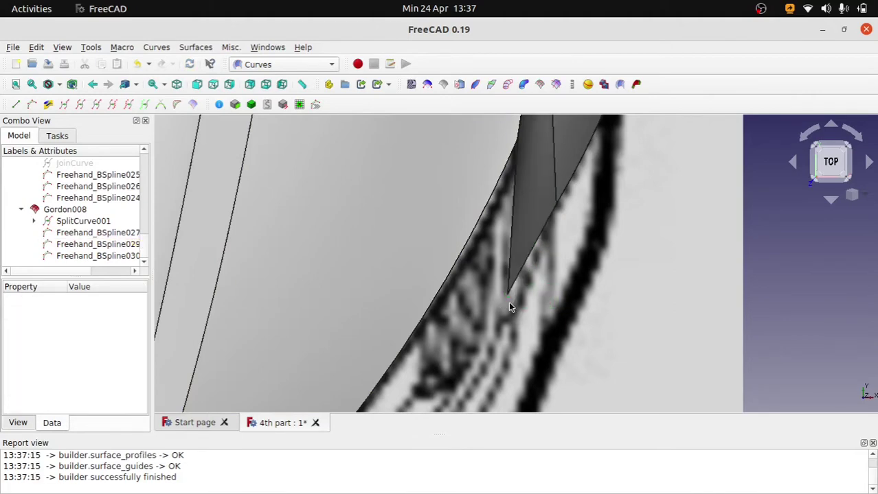
Orbit around the corner patch and select Freehand_BSpline027's vertical edge curve.
scroll(517, 301, "down", 2)
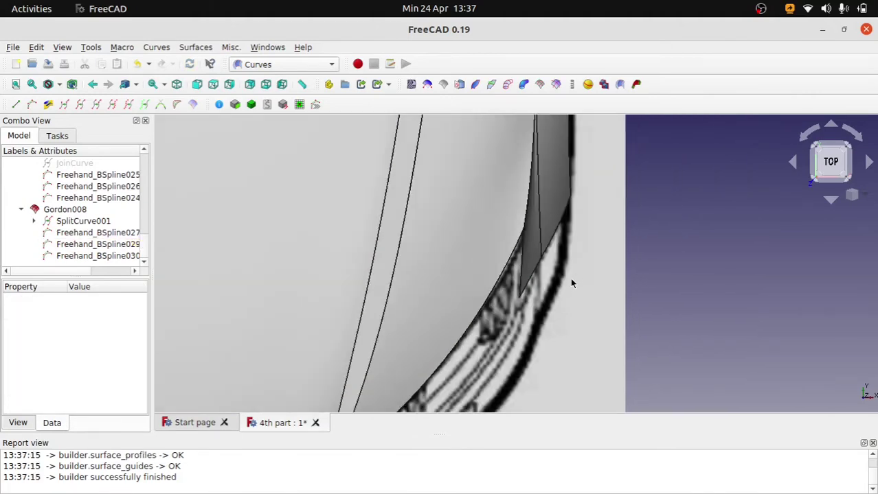
middle_click_drag(570, 278, 497, 296)
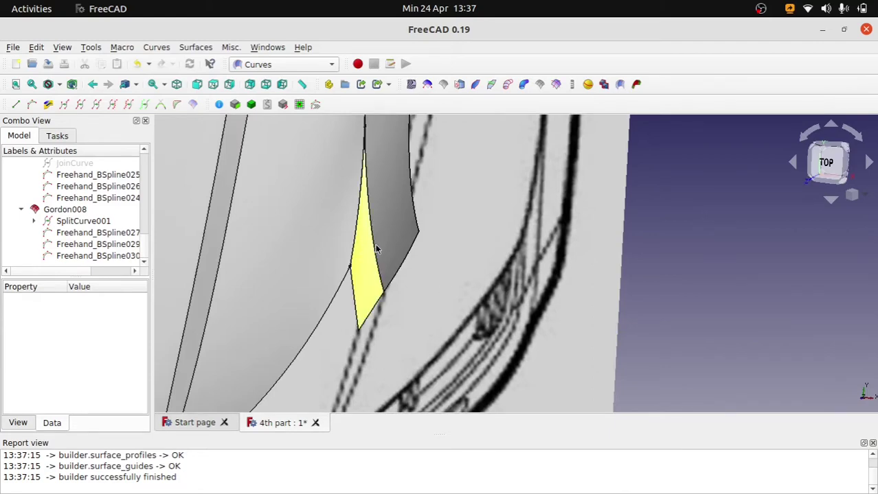
middle_click_drag(375, 249, 430, 268)
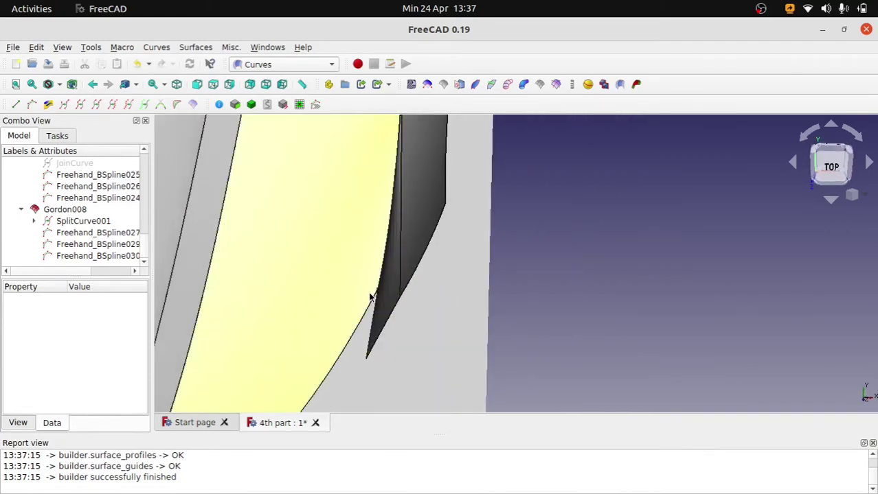
mouse_move(370, 297)
middle_mouse_down()
mouse_move(508, 258)
mouse_move(610, 190)
middle_mouse_up()
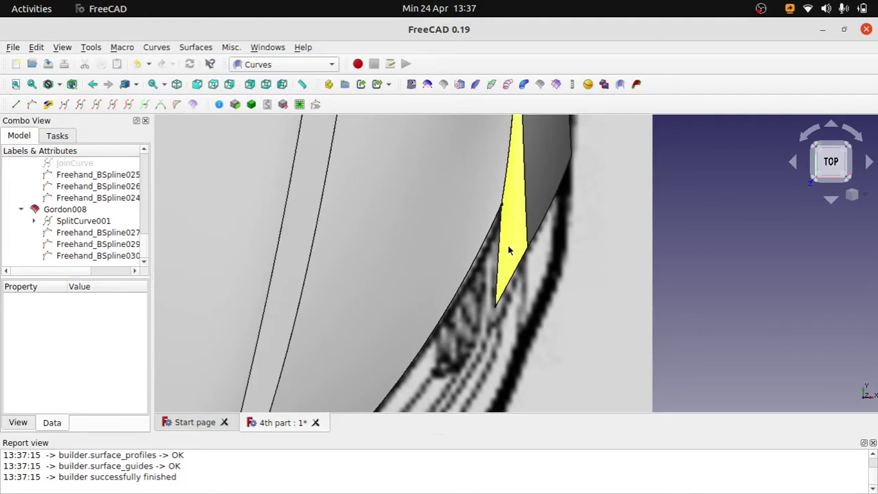
left_click(528, 204)
left_click(106, 234)
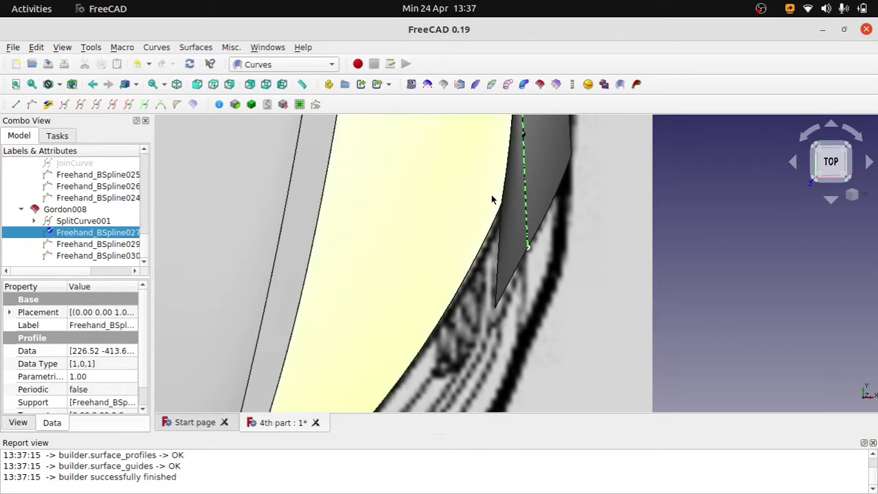
middle_click_drag(536, 180, 556, 226)
left_click(669, 261)
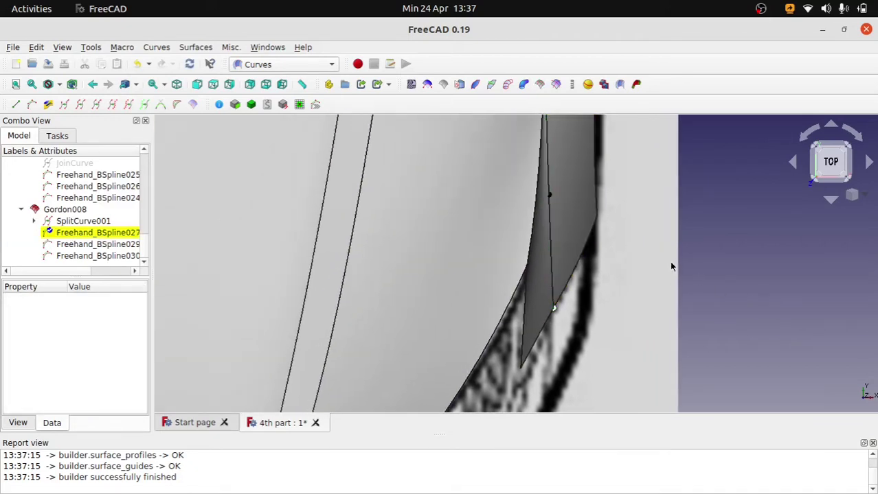
middle_click_drag(669, 261, 551, 224)
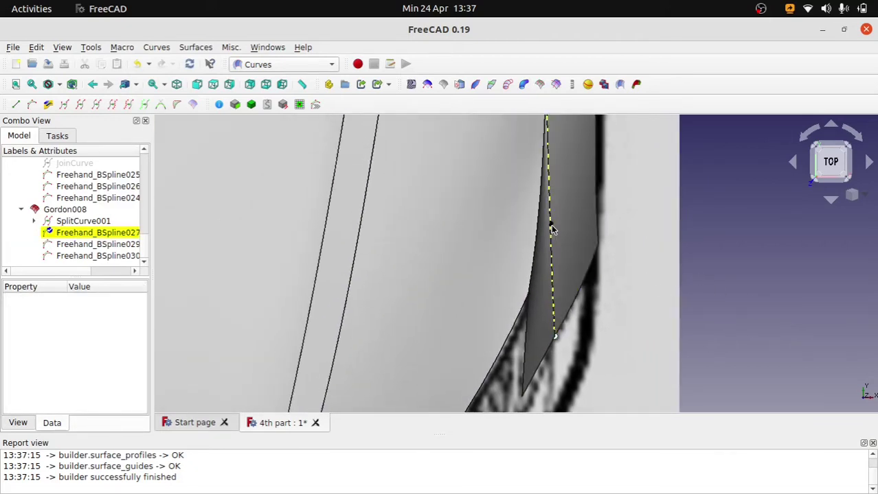
Hide Gordon007 and set Freehand_BSpline027's point onto the adjacent edge, rebuilding Gordon008.
left_click(558, 223)
key("space")
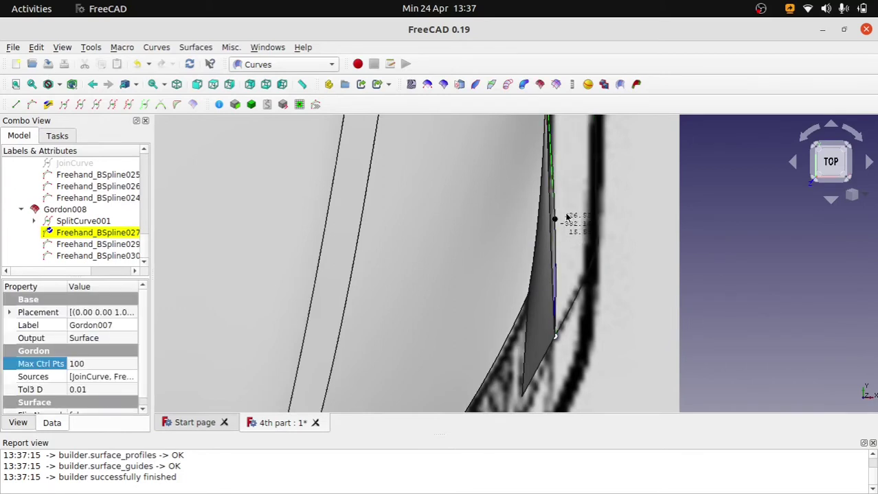
left_click(566, 218)
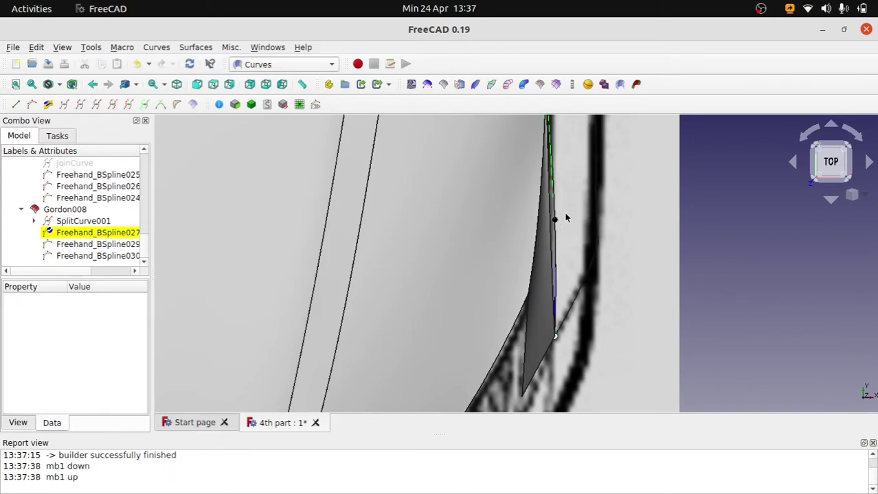
key("Return")
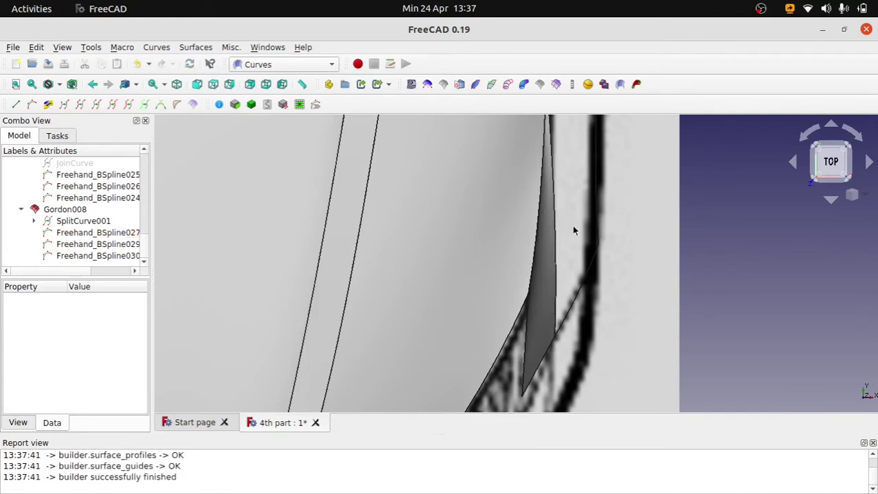
mouse_move(679, 252)
middle_mouse_down()
mouse_move(656, 274)
mouse_move(640, 317)
mouse_move(606, 313)
mouse_move(547, 289)
mouse_move(490, 211)
mouse_move(508, 221)
mouse_move(485, 235)
mouse_move(504, 281)
mouse_move(568, 164)
mouse_move(593, 157)
mouse_move(575, 141)
mouse_move(562, 193)
mouse_move(532, 188)
mouse_move(551, 172)
mouse_move(541, 210)
middle_mouse_up()
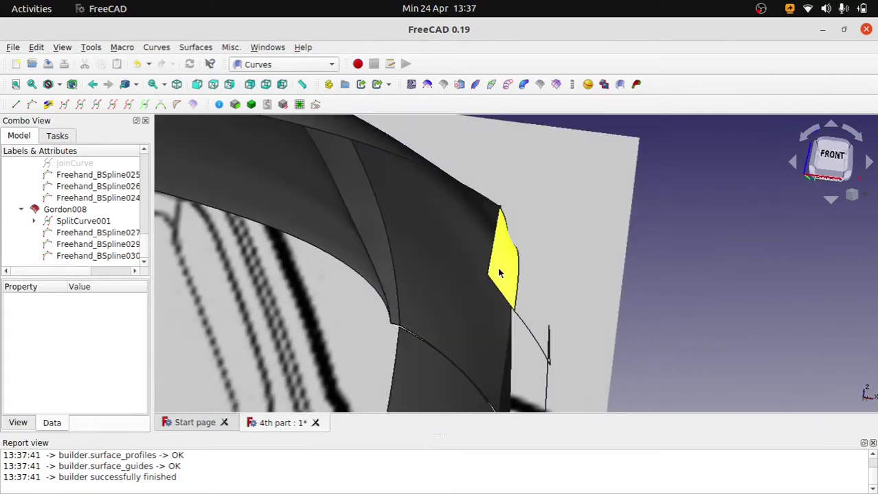
Subdivide Freehand_BSpline029 and move the new point onto the adjacent edge in Front view.
left_click(498, 290)
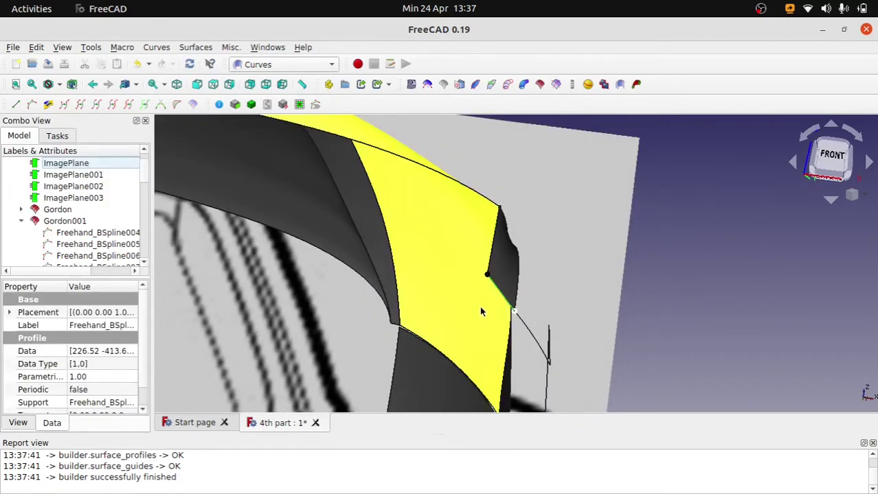
left_click(504, 299)
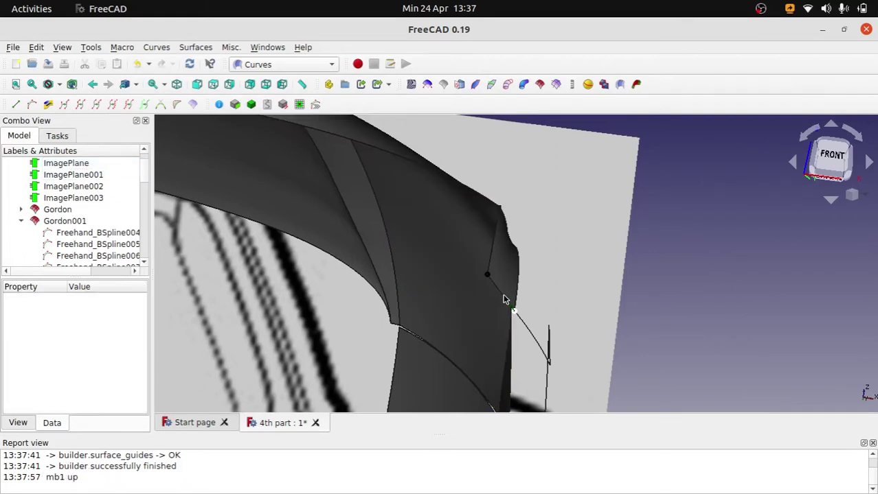
left_click(830, 162)
scroll(467, 348, "up", 5)
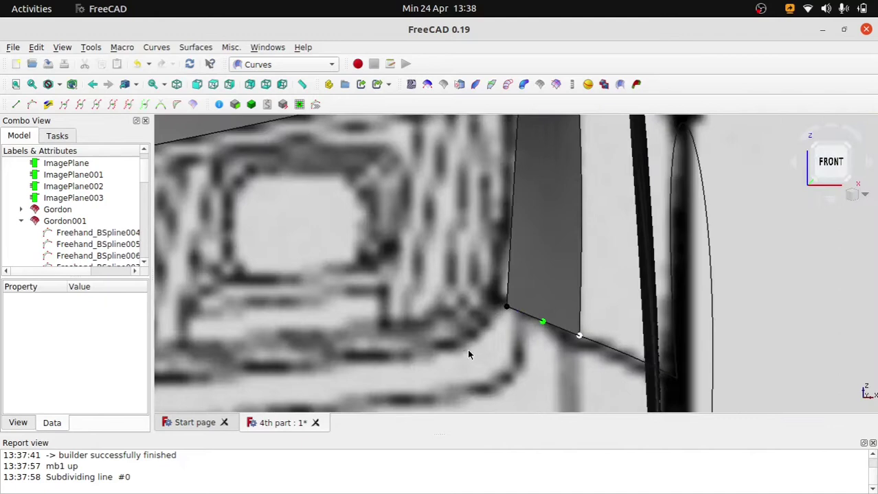
left_click(549, 327)
Check from Top view, finish the edit to rebuild Gordon008, and orbit below to inspect it.
scroll(549, 336, "down", 5)
scroll(549, 336, "down", 5)
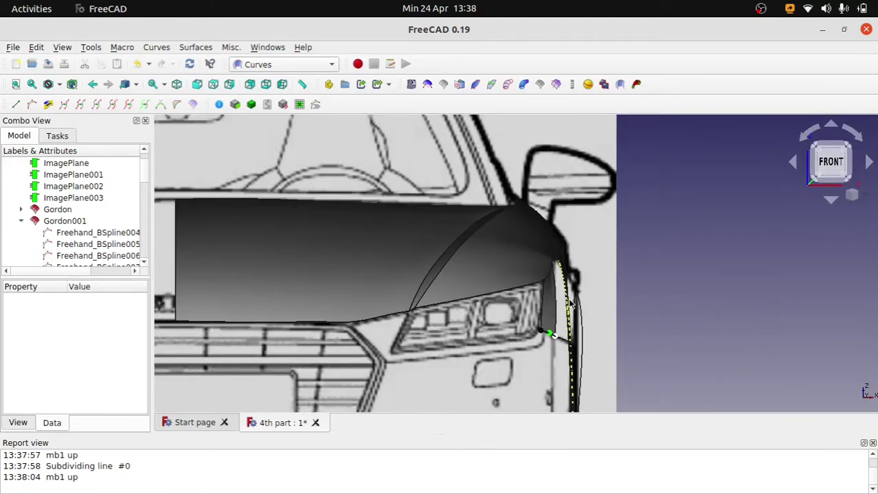
key("2")
scroll(567, 304, "up", 3)
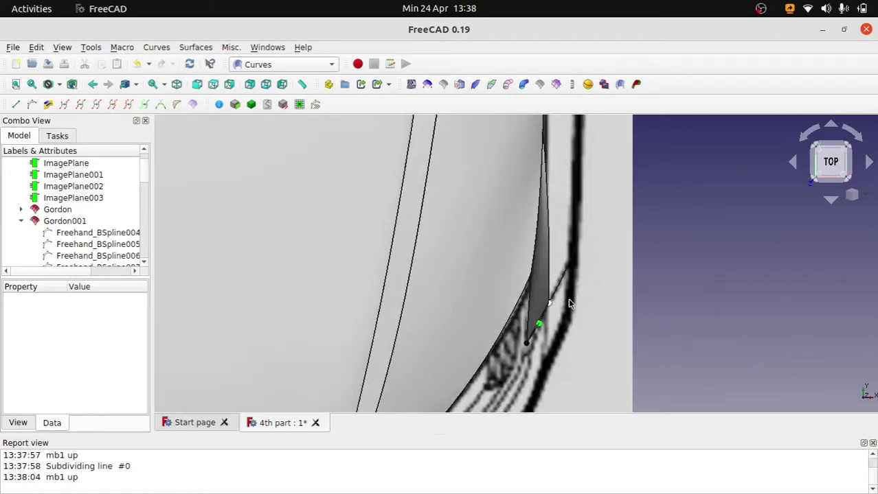
key("Escape")
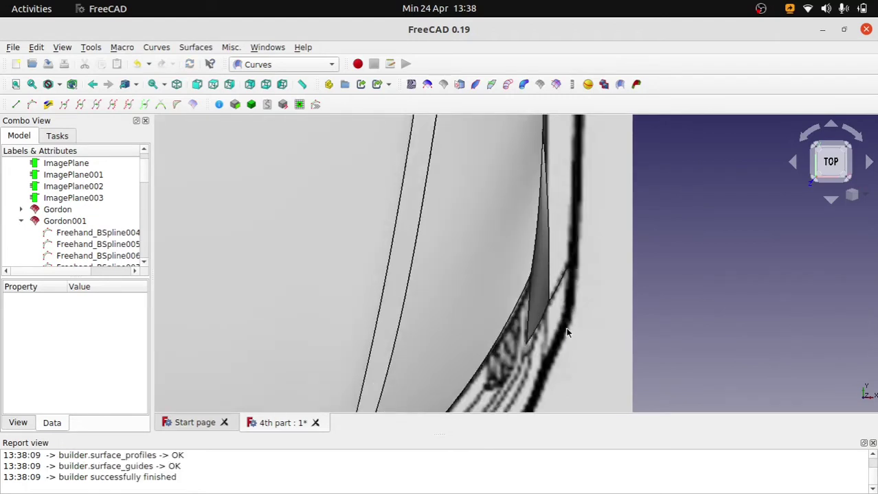
mouse_move(566, 335)
middle_mouse_down()
mouse_move(545, 220)
mouse_move(476, 208)
middle_mouse_up()
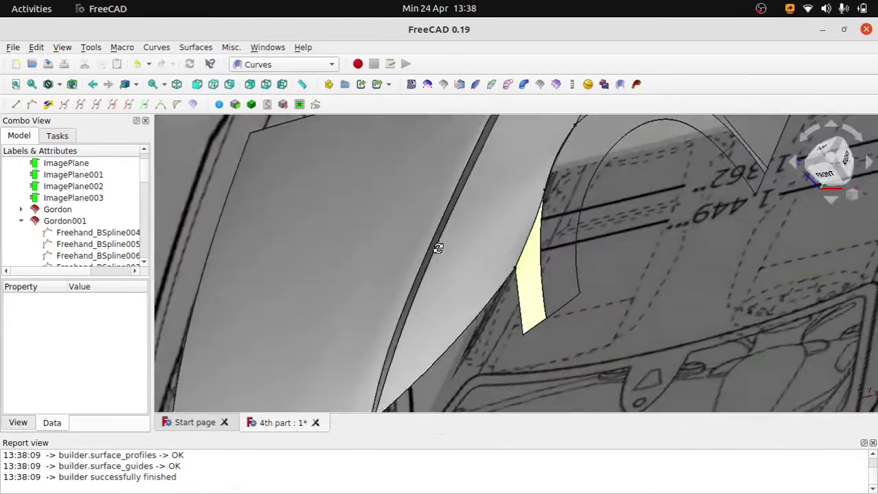
scroll(449, 261, "up", 5)
mouse_move(494, 257)
middle_mouse_down()
mouse_move(490, 339)
mouse_move(473, 337)
mouse_move(593, 184)
mouse_move(521, 213)
mouse_move(525, 269)
mouse_move(586, 257)
mouse_move(574, 269)
middle_mouse_up()
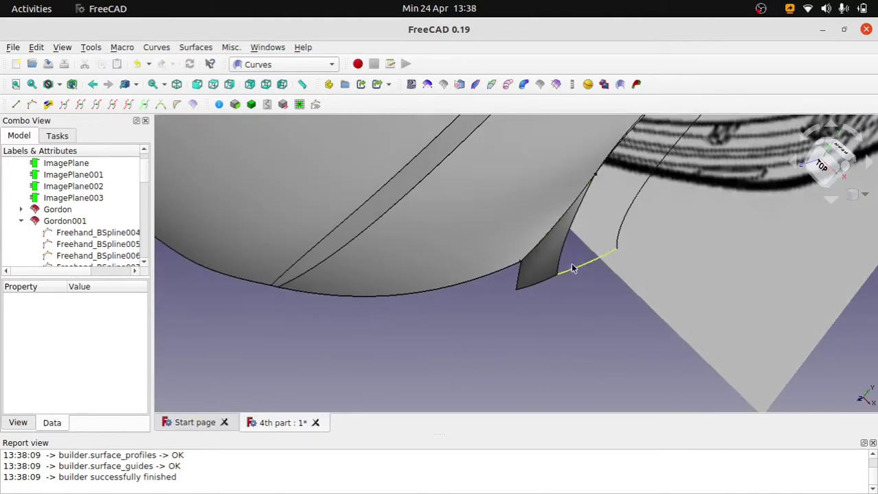
left_click(582, 206)
scroll(89, 239, "down", 5)
Add a control point to Freehand_BSpline027 and set it onto the neighbouring curve in Top view.
scroll(90, 241, "down", 3)
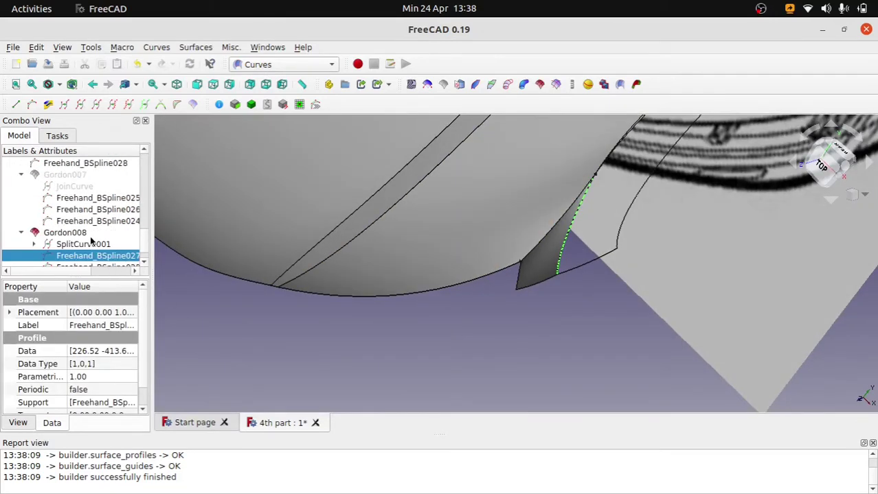
double_click(96, 256)
left_click(587, 207)
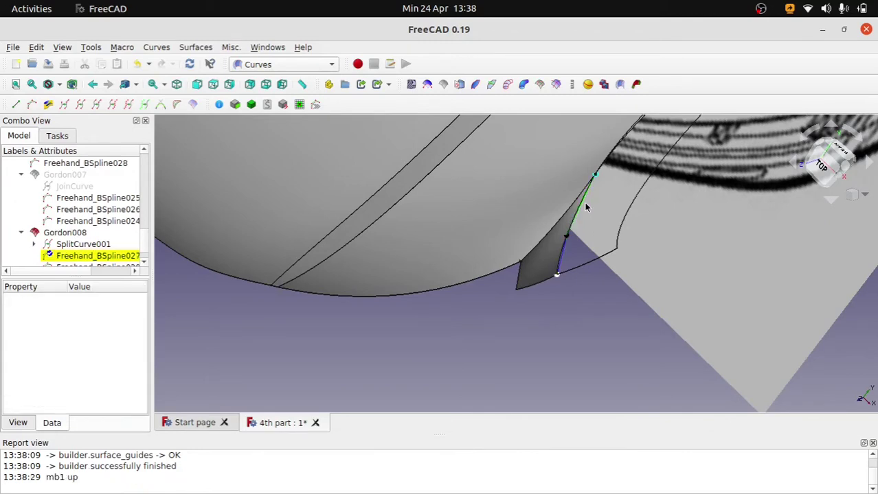
left_click(585, 209, "ctrl")
key("2")
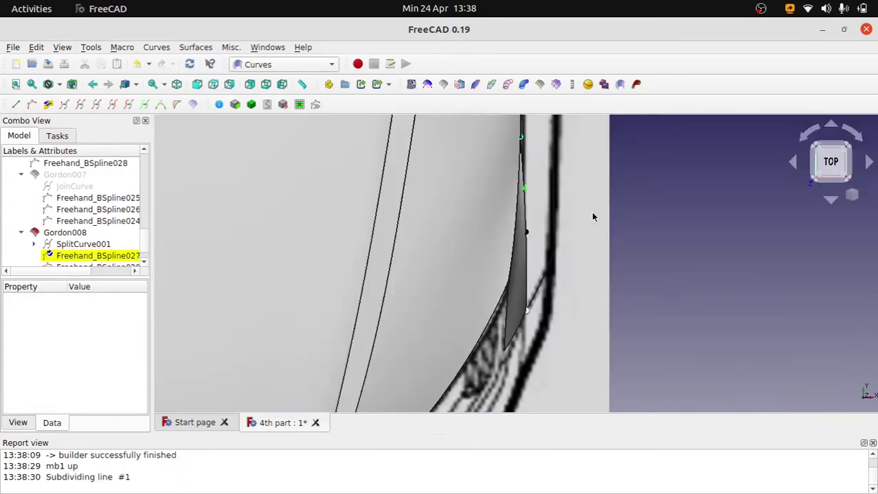
scroll(522, 206, "up", 2)
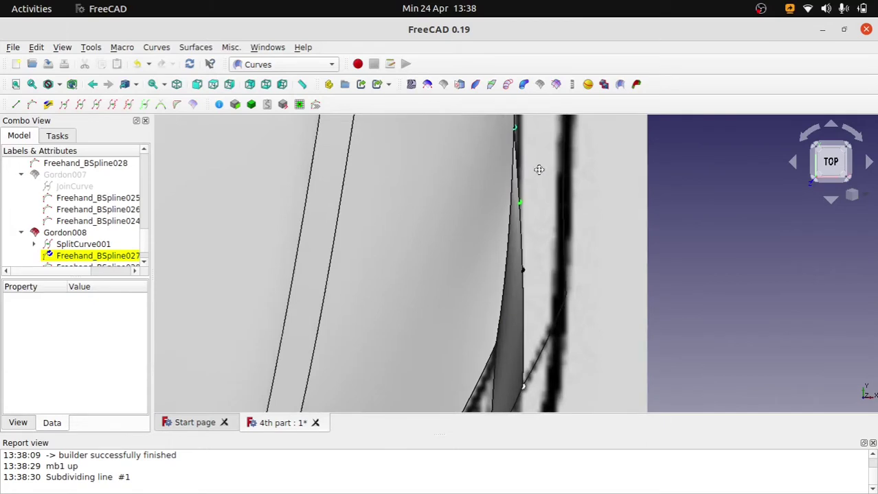
scroll(542, 203, "up", 1)
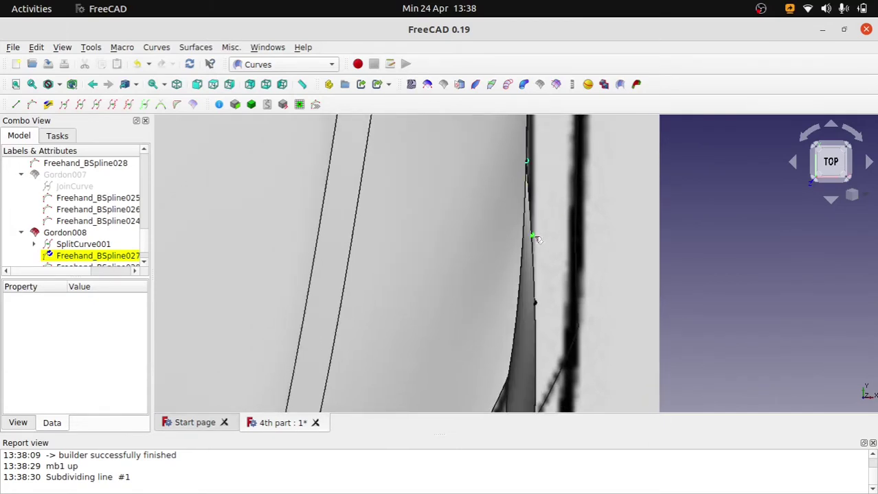
mouse_move(534, 236)
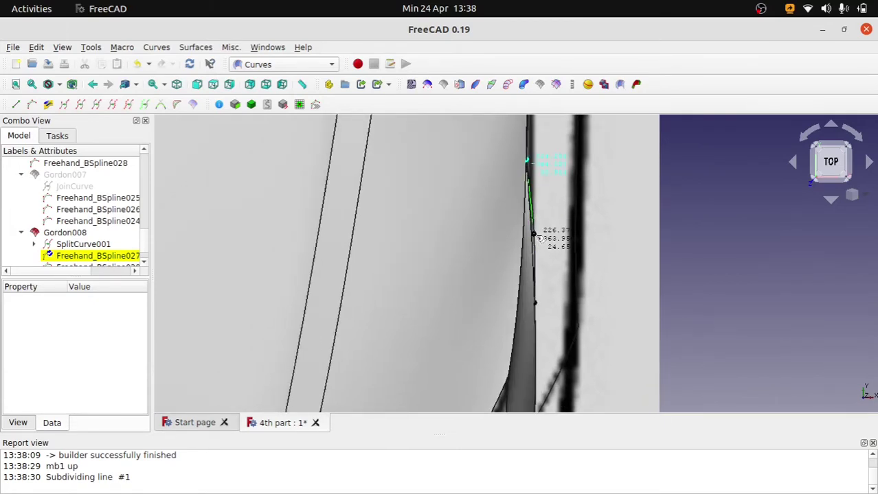
left_click(534, 239)
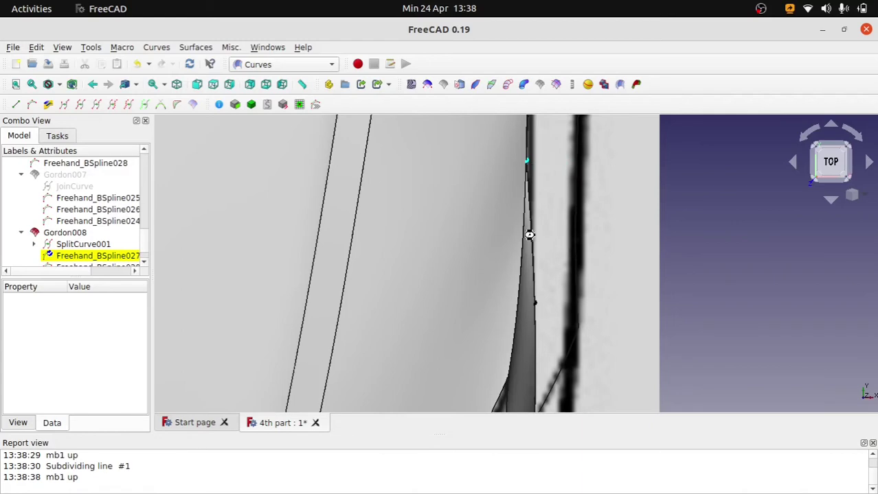
key("Escape")
mouse_move(534, 234)
middle_mouse_down()
mouse_move(487, 284)
mouse_move(561, 190)
mouse_move(483, 257)
mouse_move(491, 241)
middle_mouse_up()
scroll(491, 241, "down", 4)
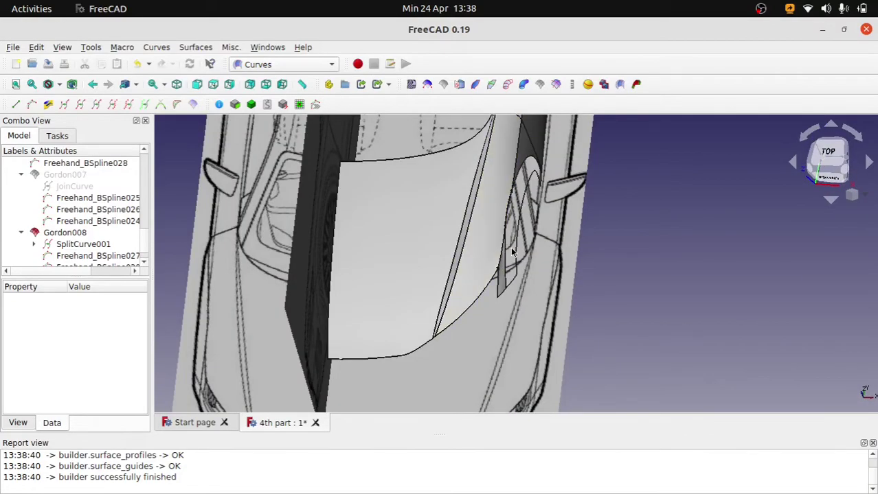
In Right view, align Freehand_BSpline029's front end with the side blueprint line and recompute.
key("3")
scroll(477, 302, "up", 5)
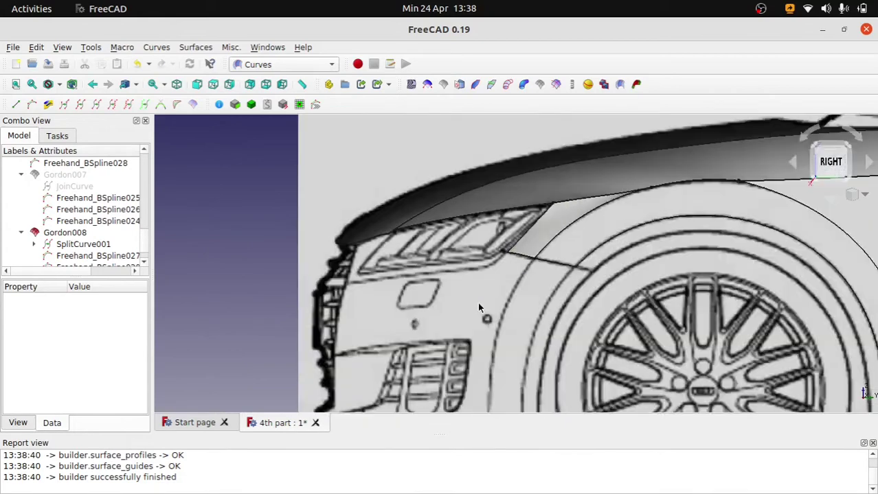
scroll(479, 308, "up", 2)
left_click(526, 228)
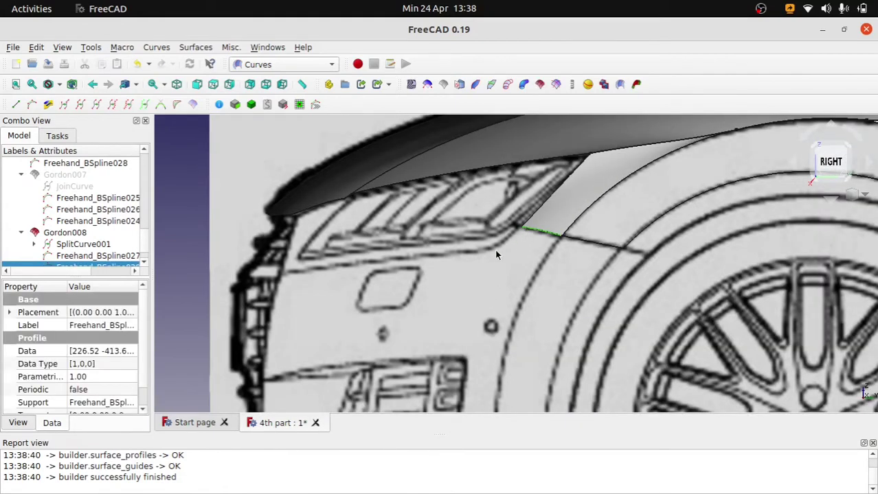
scroll(87, 259, "down", 1)
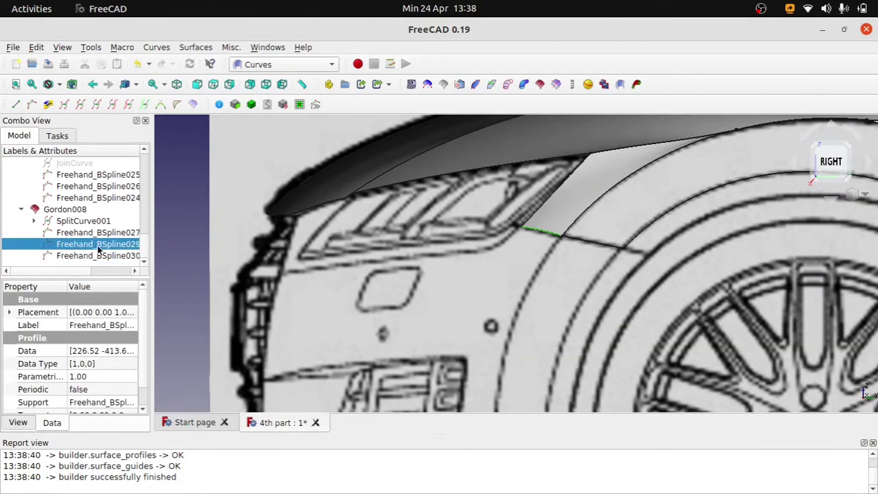
double_click(98, 246)
scroll(536, 227, "up", 3)
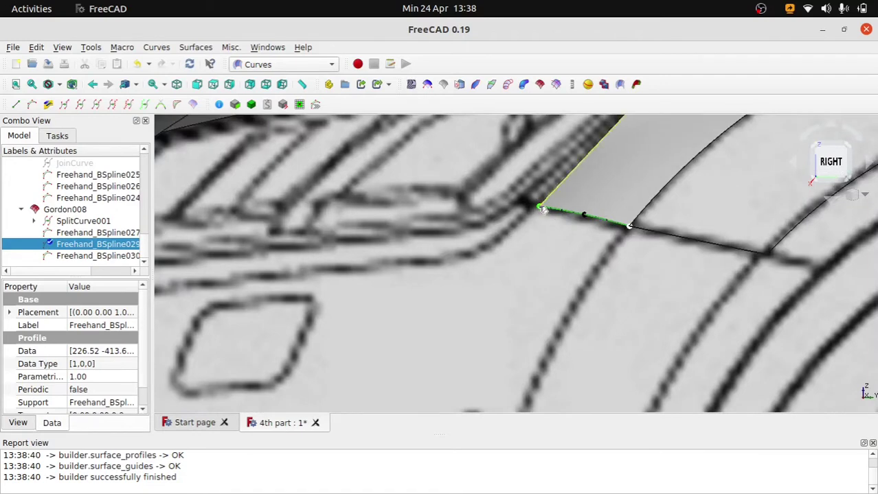
key("Escape")
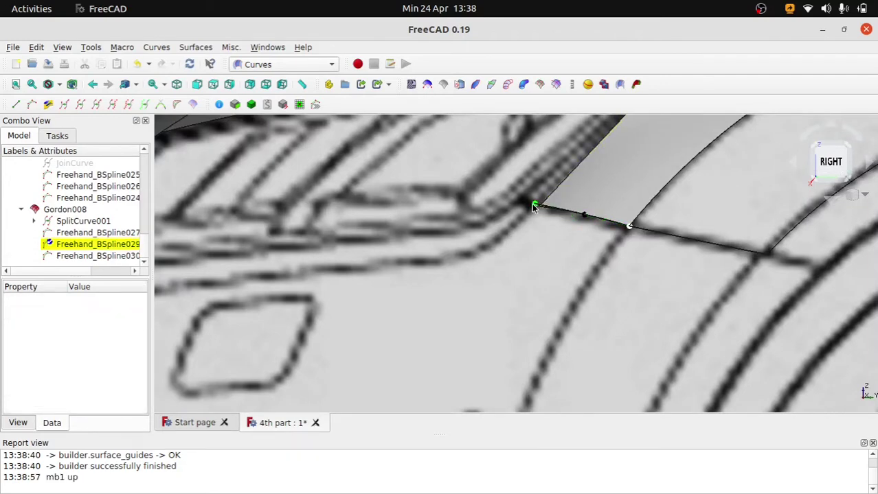
scroll(541, 218, "down", 5)
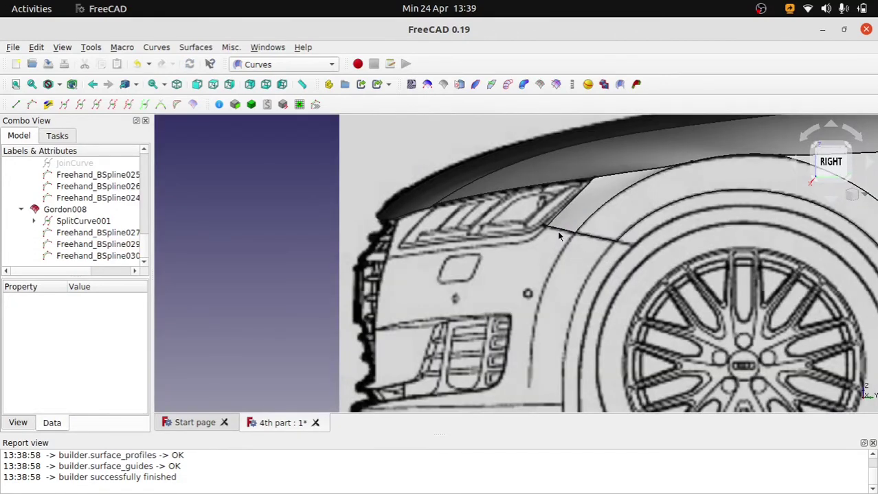
scroll(557, 231, "down", 3)
Orbit around the corner patch and check Gordon007's extent against it.
mouse_move(551, 221)
middle_mouse_down()
mouse_move(516, 308)
mouse_move(458, 296)
mouse_move(432, 275)
mouse_move(459, 258)
mouse_move(555, 259)
middle_mouse_up()
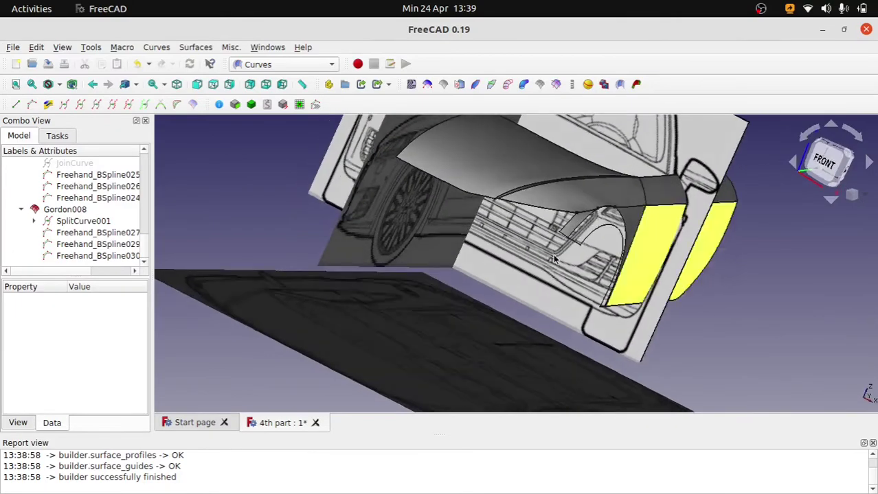
scroll(66, 226, "up", 1)
scroll(65, 227, "up", 1)
left_click(67, 221)
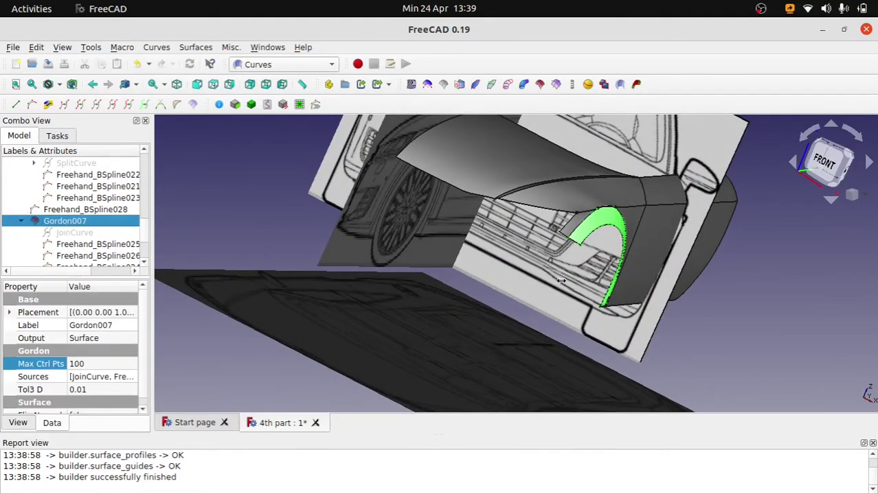
left_click(522, 295)
middle_click_drag(581, 253, 512, 269)
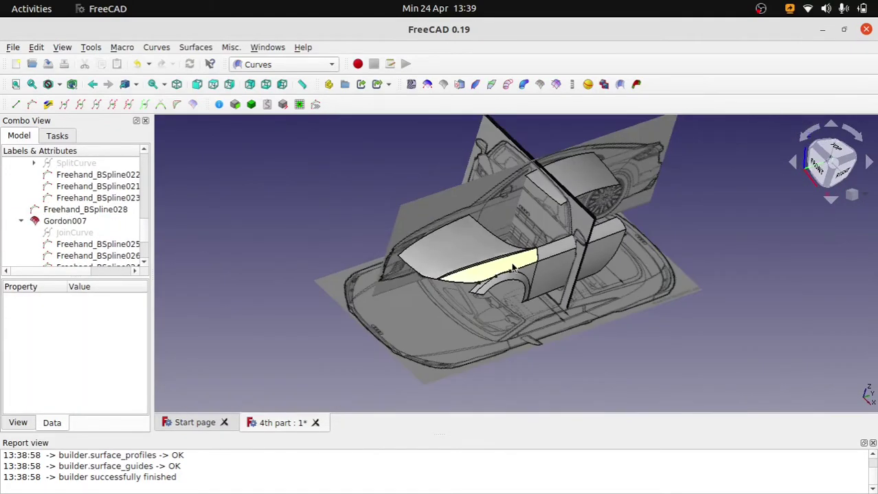
scroll(460, 295, "up", 2)
scroll(471, 274, "up", 3)
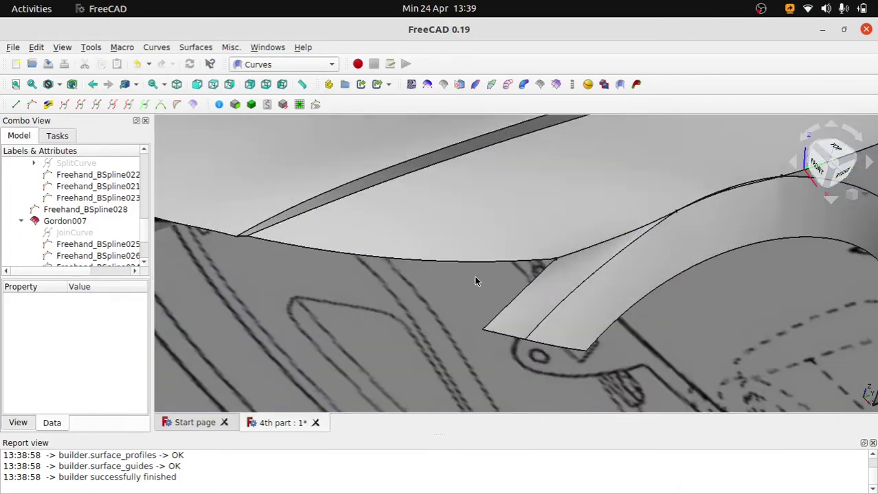
scroll(491, 283, "up", 2)
scroll(494, 282, "down", 2)
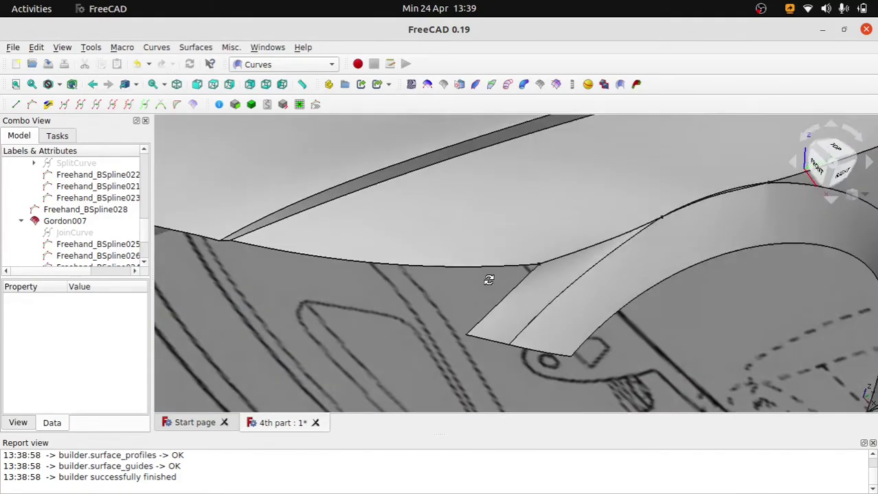
scroll(515, 261, "down", 1)
Expand SplitCurve001 > SplitCurve and start editing its source Freehand_BSpline.
left_click(505, 185)
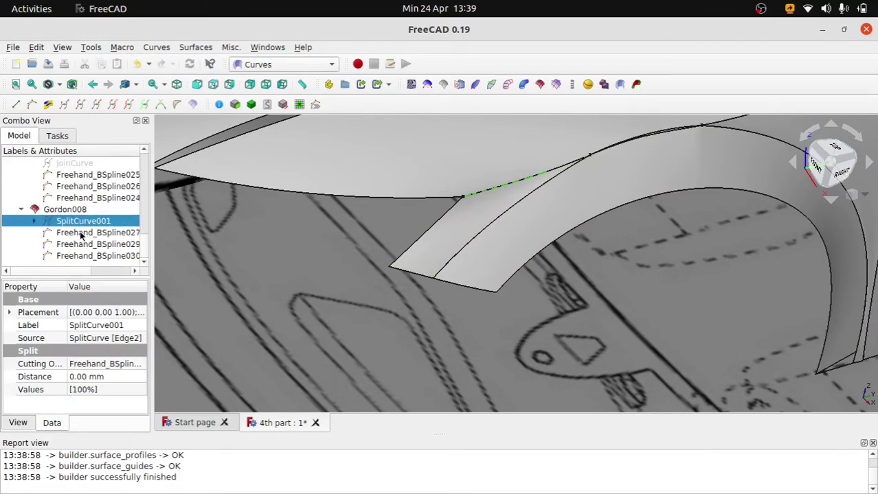
left_click(34, 221)
left_click(64, 234)
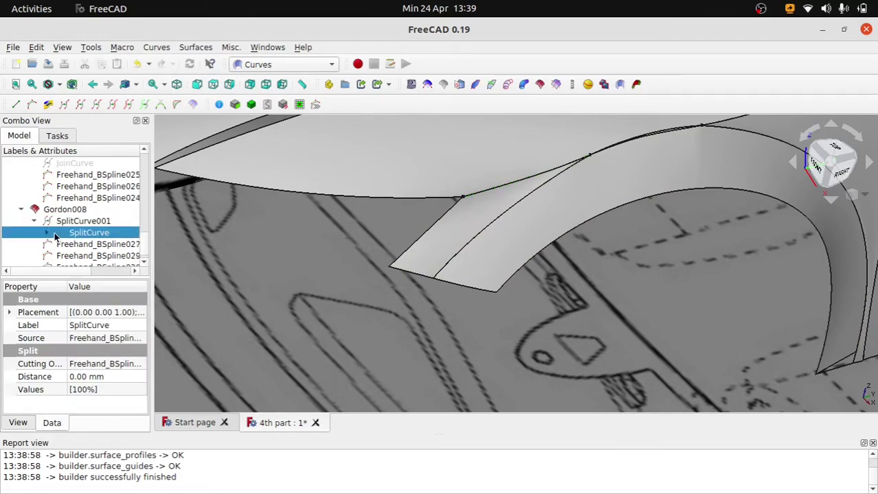
left_click(48, 232)
double_click(107, 222)
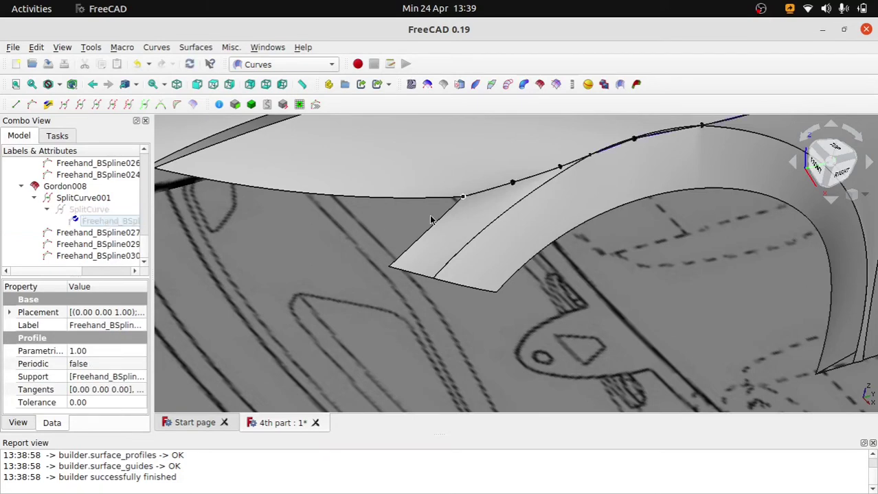
In Top view, drag the spline's control point onto the neighbouring surface edge, then orbit to check.
key("2")
scroll(430, 197, "down", 3)
scroll(532, 295, "down", 2)
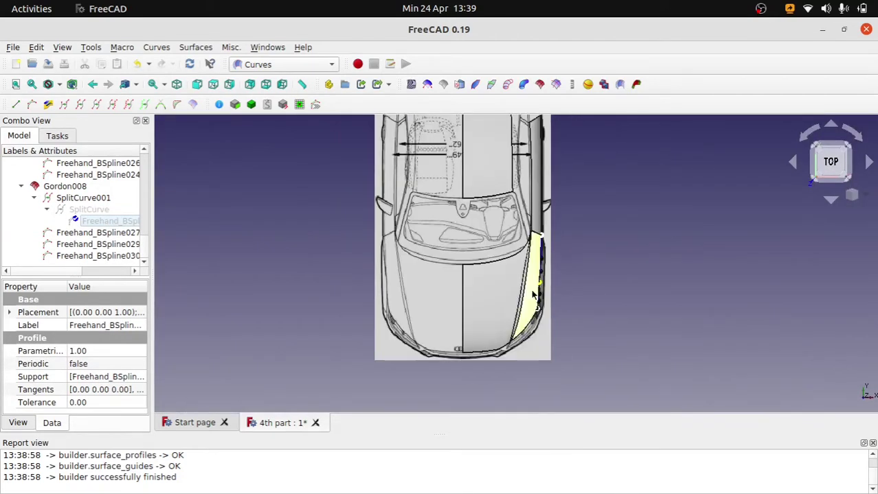
scroll(532, 295, "up", 2)
scroll(513, 278, "up", 2)
scroll(499, 206, "up", 1)
scroll(494, 278, "up", 1)
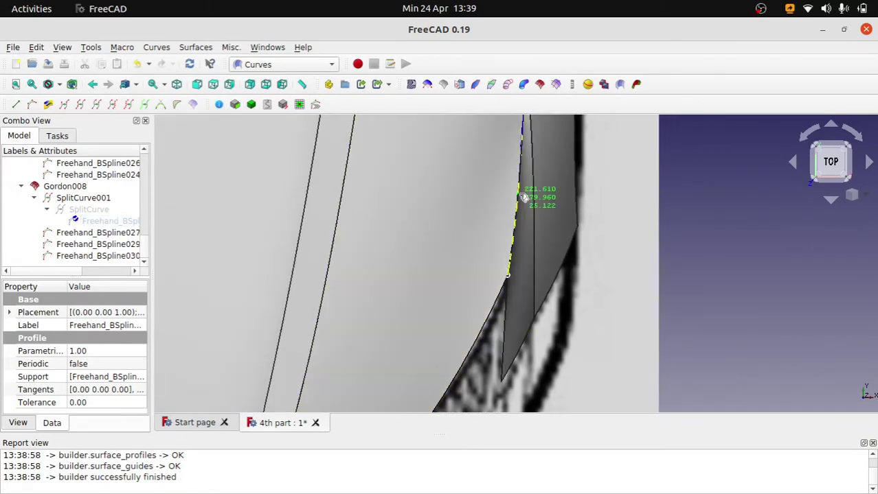
left_click(519, 198)
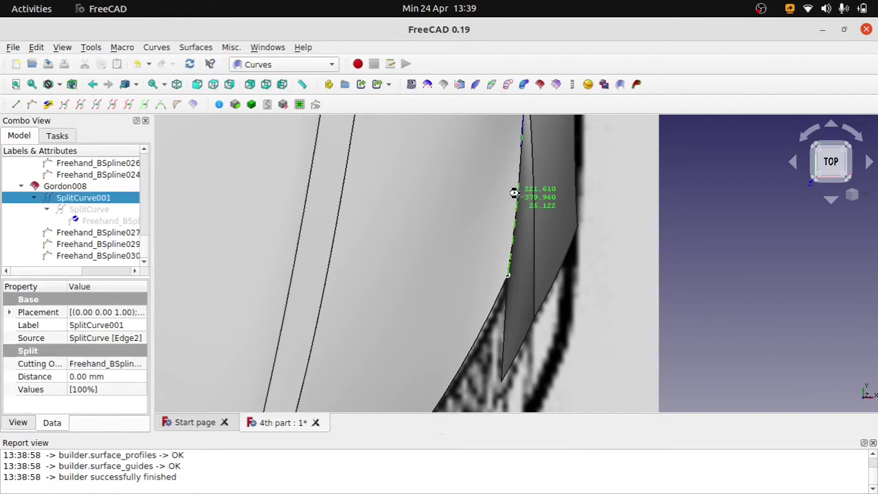
left_click_drag(514, 192, 514, 191)
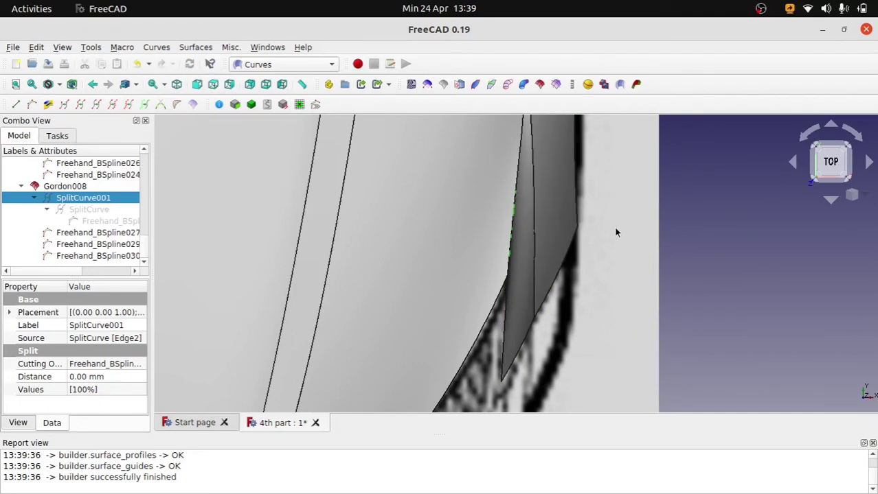
left_click(649, 253)
mouse_move(592, 280)
middle_mouse_down()
mouse_move(506, 239)
mouse_move(519, 245)
mouse_move(693, 212)
middle_mouse_up()
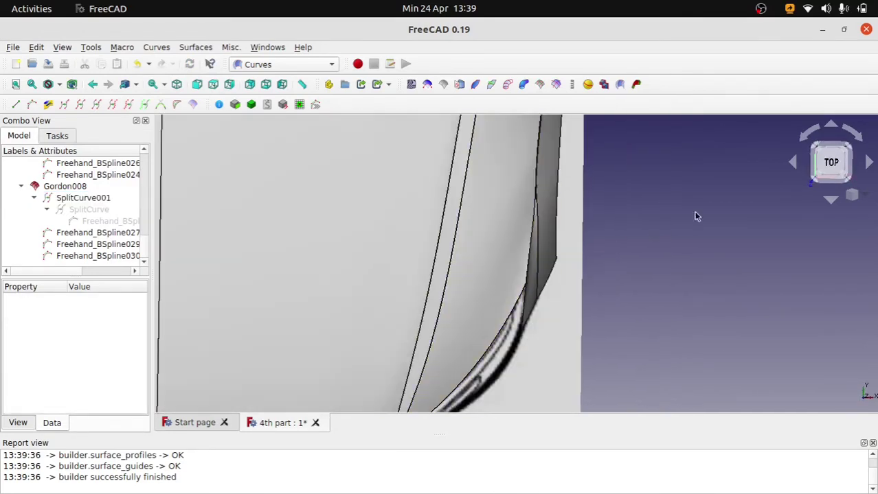
middle_click_drag(827, 165, 809, 173)
scroll(514, 268, "up", 2)
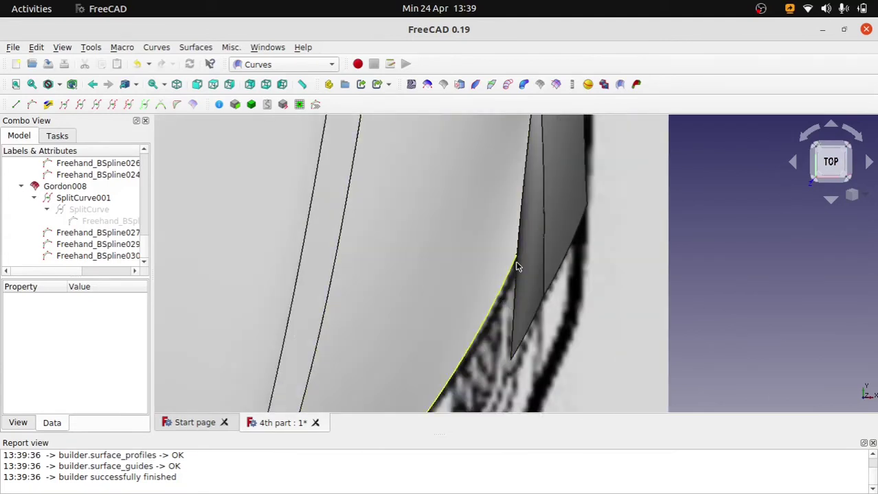
Toggle visibility of Gordon003's source curves, including Freehand_BSpline010 and Freehand_BSpline013.
left_click(519, 267)
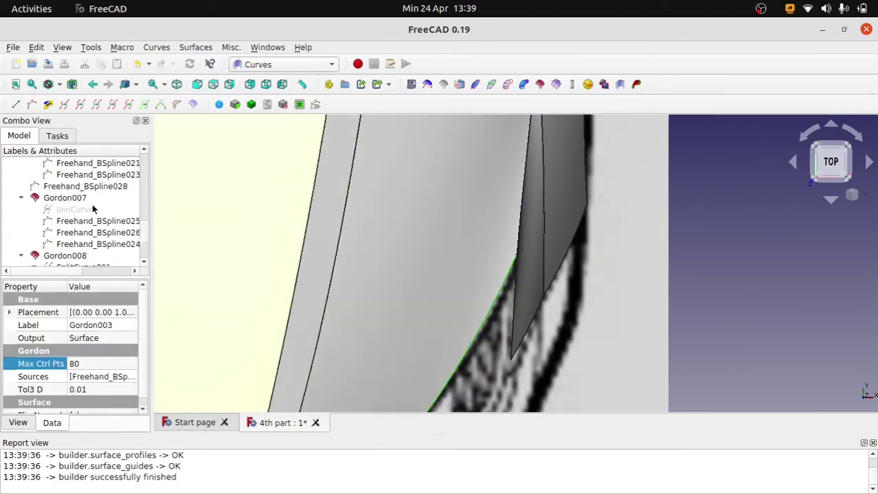
scroll(96, 210, "up", 1)
scroll(98, 223, "down", 2)
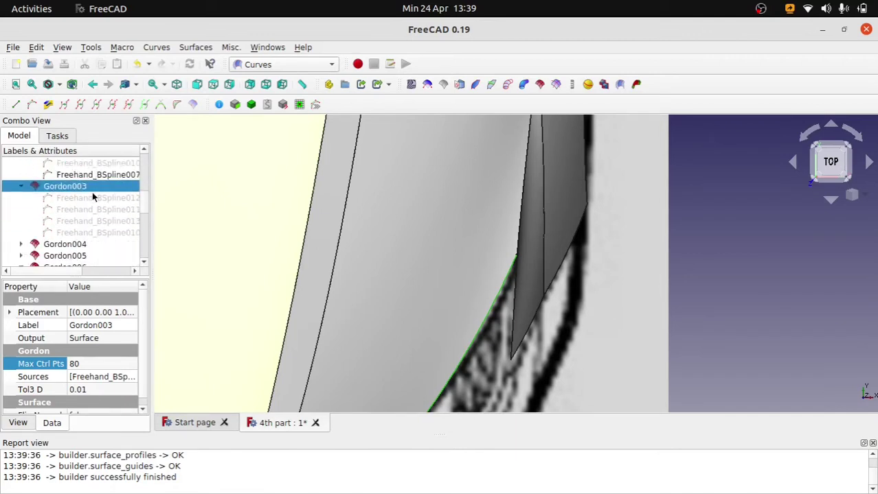
left_click(92, 196)
left_click(100, 210)
left_click(99, 221)
left_click(98, 233)
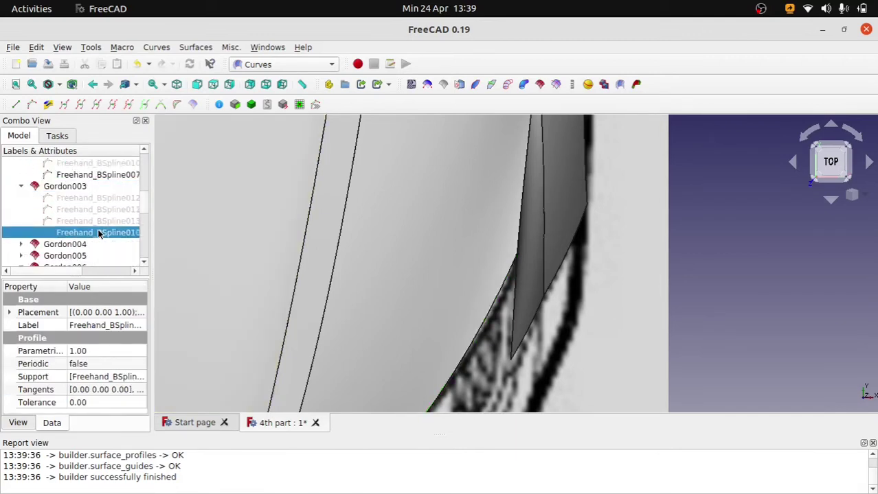
key("space")
left_click(94, 200)
key("space")
left_click(91, 212)
key("space")
left_click(94, 221)
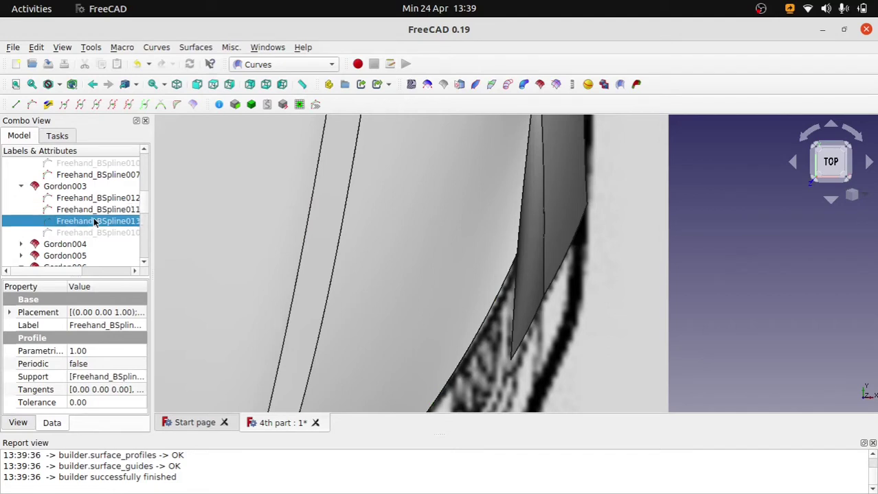
left_click(93, 232)
key("space")
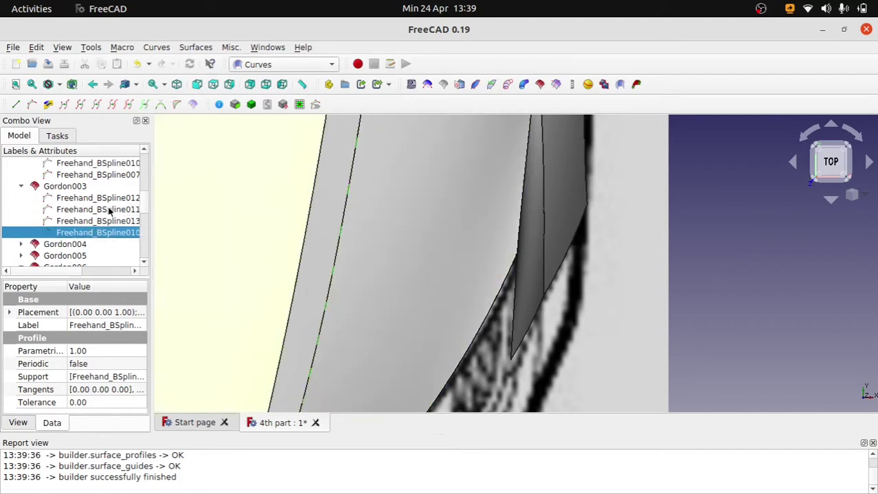
Pull Freehand_BSpline012's endpoint slightly upward and refit the curve.
left_click(105, 199)
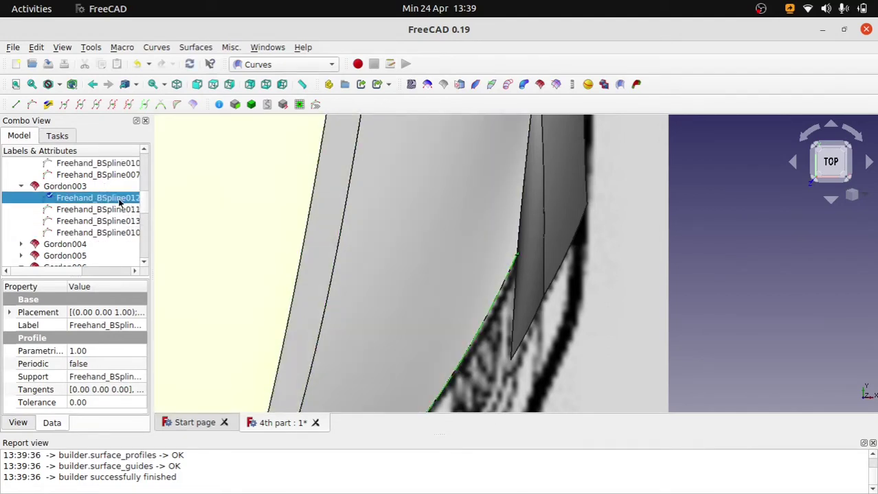
scroll(515, 258, "up", 2)
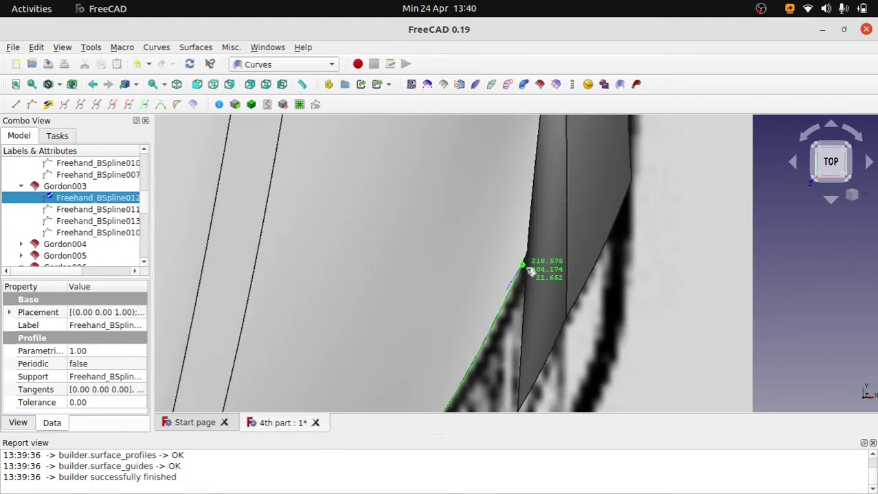
left_click_drag(531, 272, 530, 268)
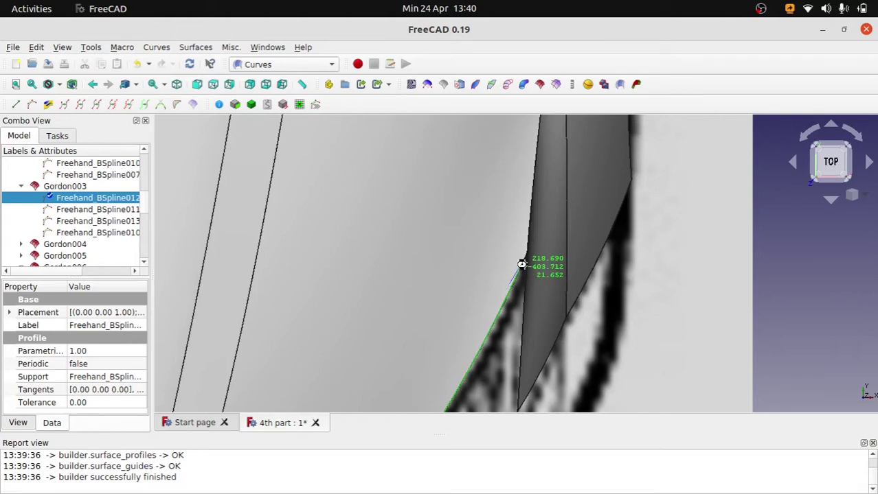
left_click(522, 265)
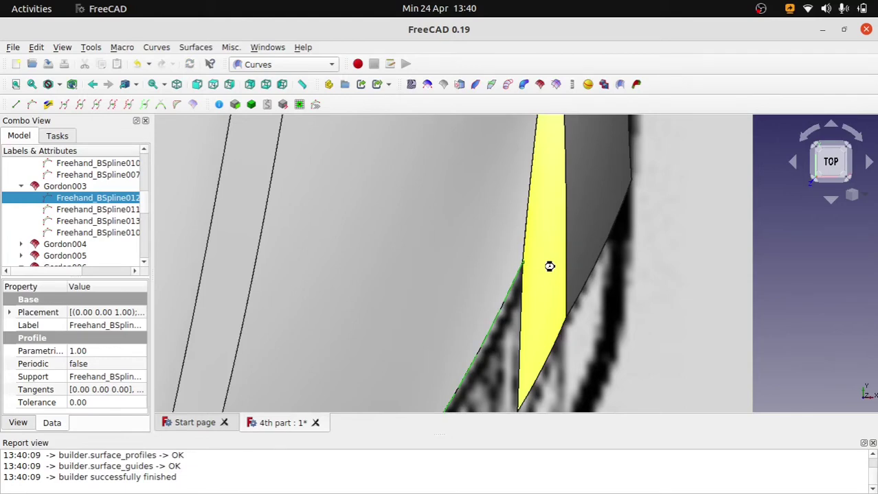
scroll(550, 266, "down", 5)
left_click(657, 331)
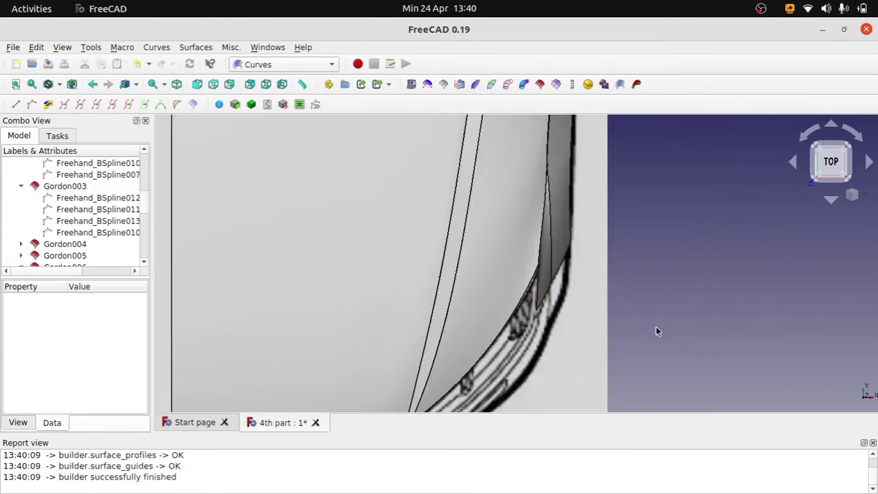
mouse_move(657, 331)
left_mouse_down()
mouse_move(521, 274)
mouse_move(449, 285)
mouse_move(487, 221)
mouse_move(533, 185)
left_mouse_up()
Add a midpoint to Gordon008's vertical headlight-corner edge, Freehand_BSpline030, and rebuild the surface.
scroll(536, 186, "up", 2)
scroll(517, 196, "up", 2)
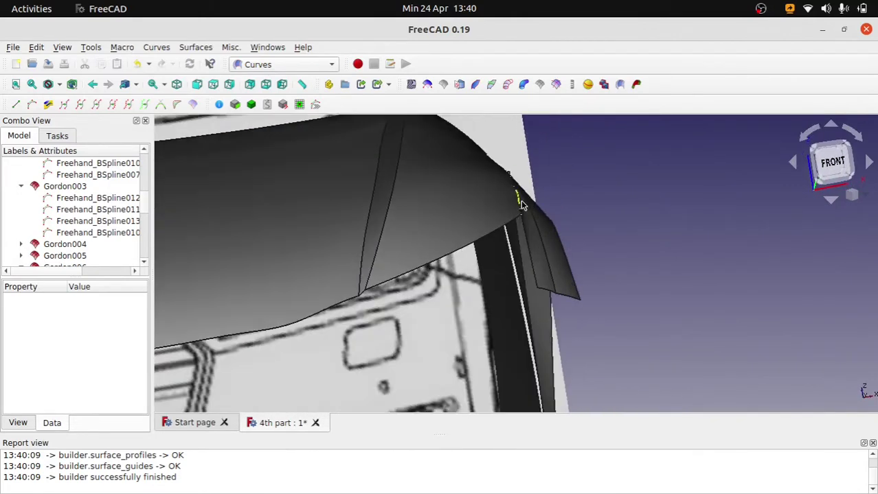
scroll(525, 220, "up", 2)
scroll(528, 239, "up", 1)
key("2")
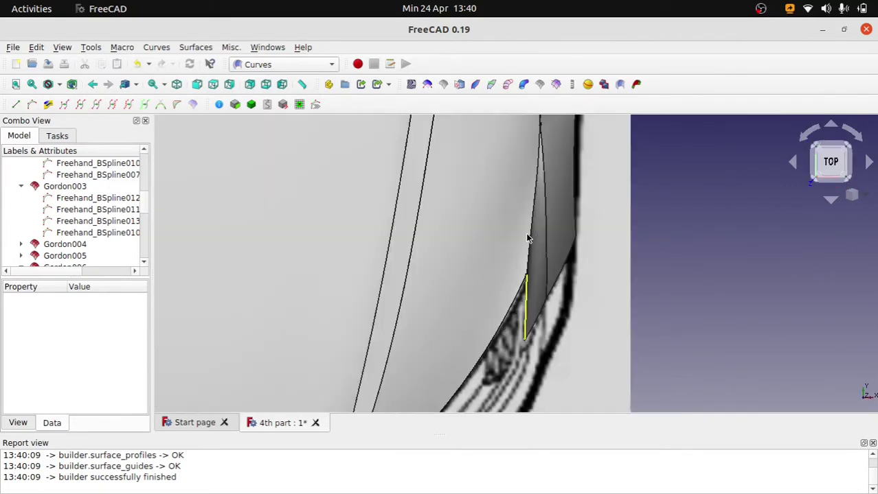
key("1")
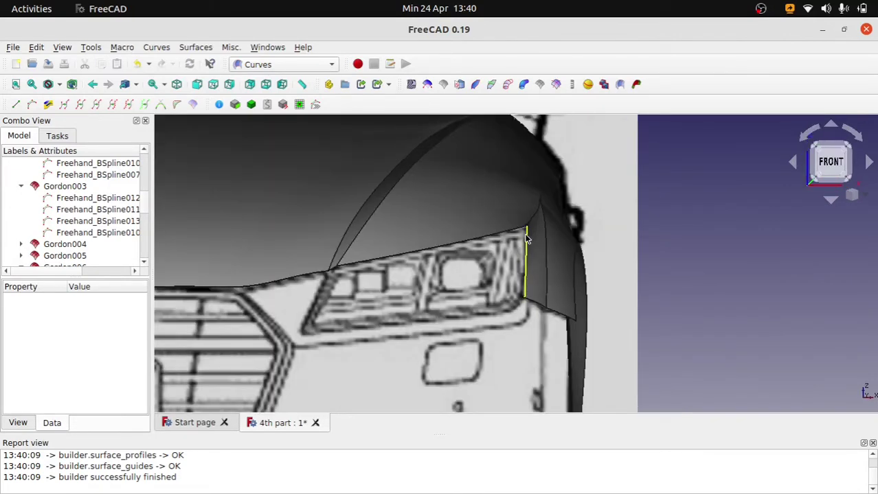
left_click(527, 241)
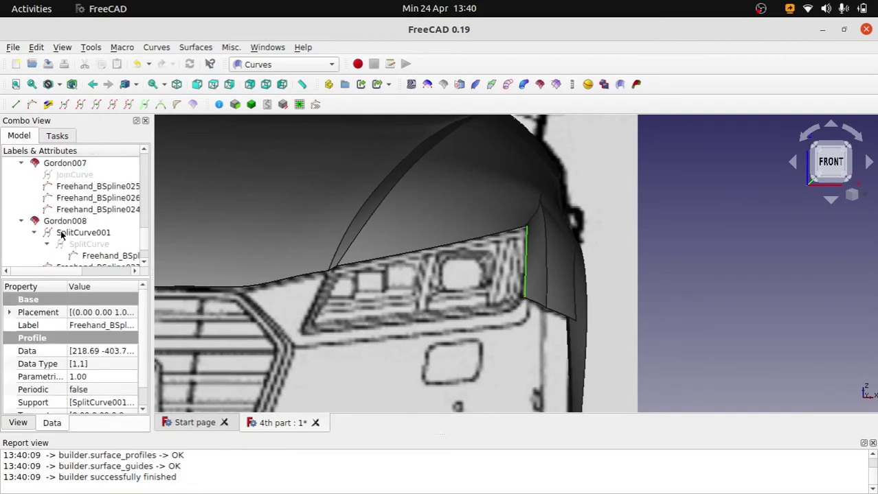
scroll(440, 246, "up", 5)
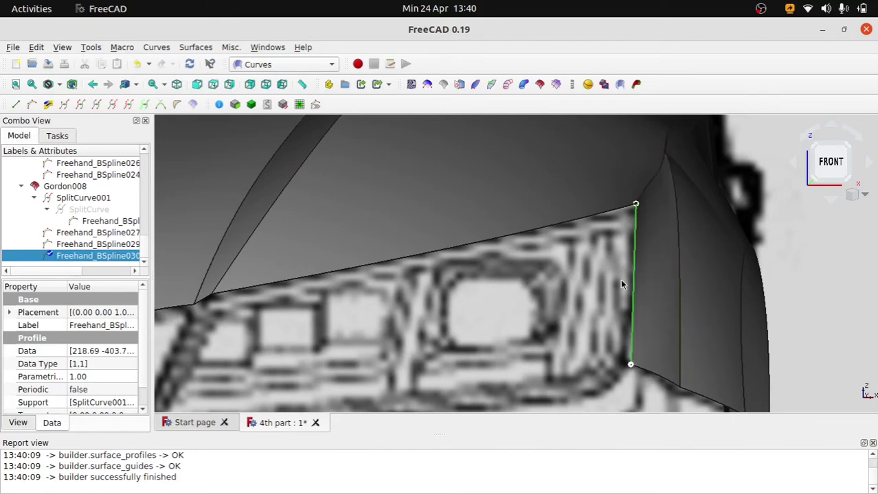
left_click(631, 286)
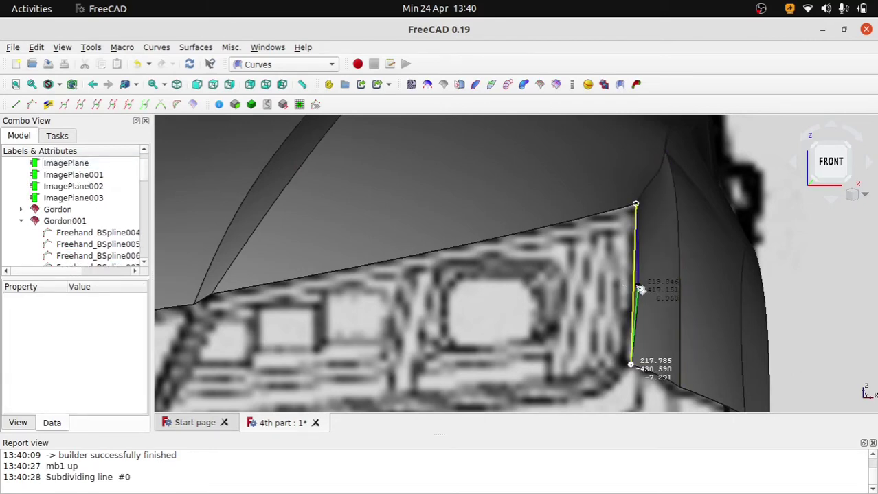
left_click(638, 290)
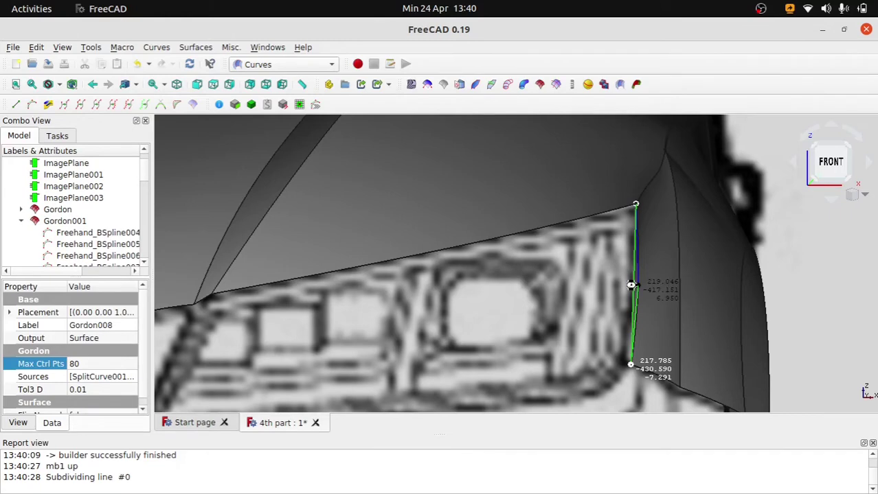
key("q")
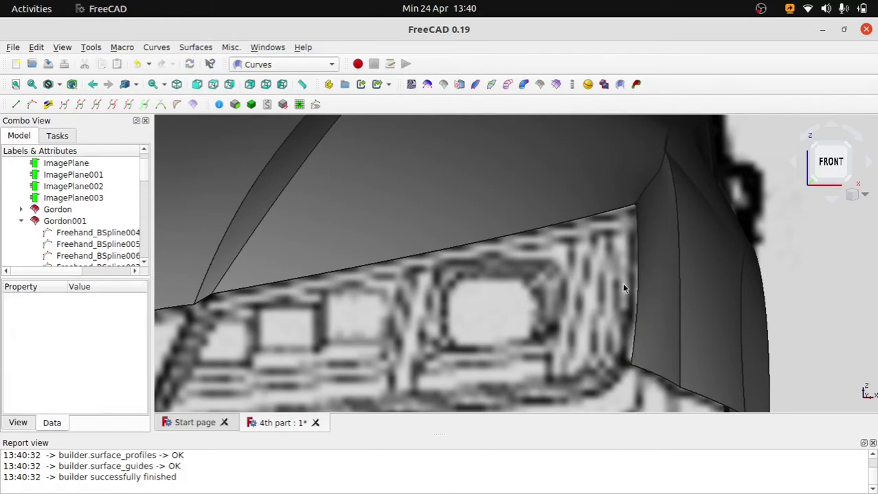
middle_click_drag(622, 282, 543, 338)
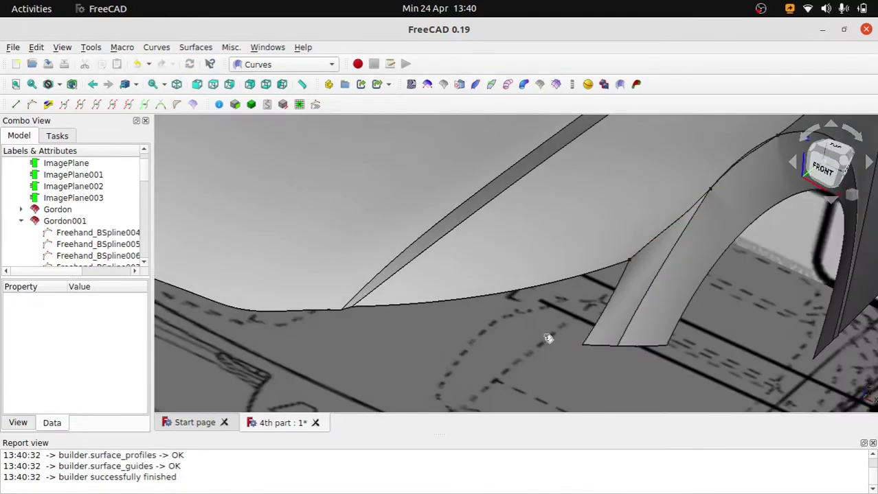
mouse_move(614, 277)
middle_mouse_down()
mouse_move(631, 333)
mouse_move(658, 261)
middle_mouse_up()
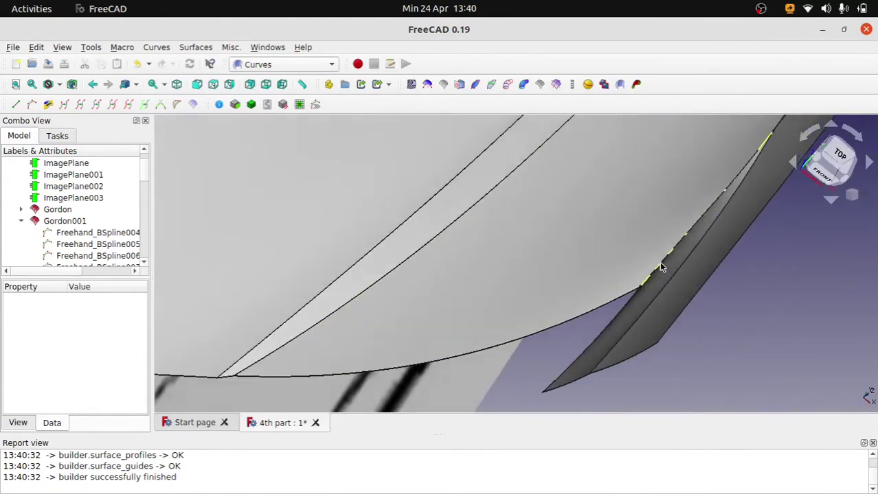
In Top view, move a point on SplitCurve001's source spline so it refits with error 0.00135.
left_click(690, 233)
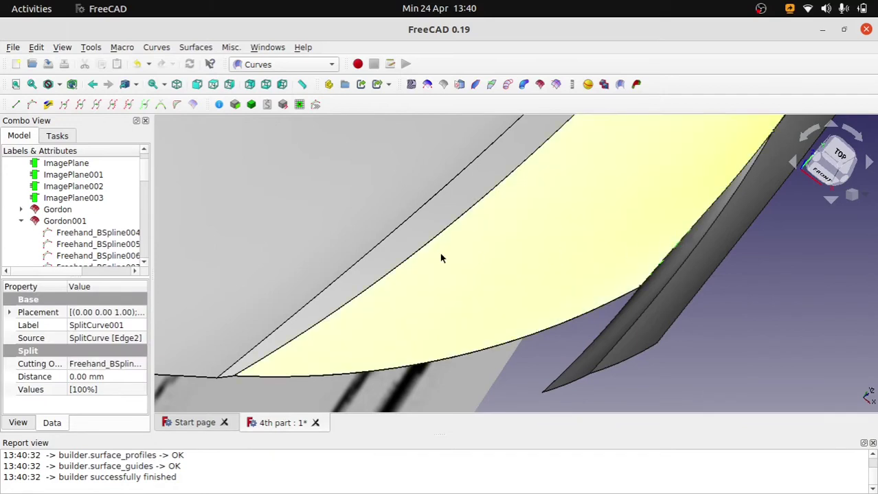
scroll(69, 213, "down", 5)
scroll(69, 216, "down", 3)
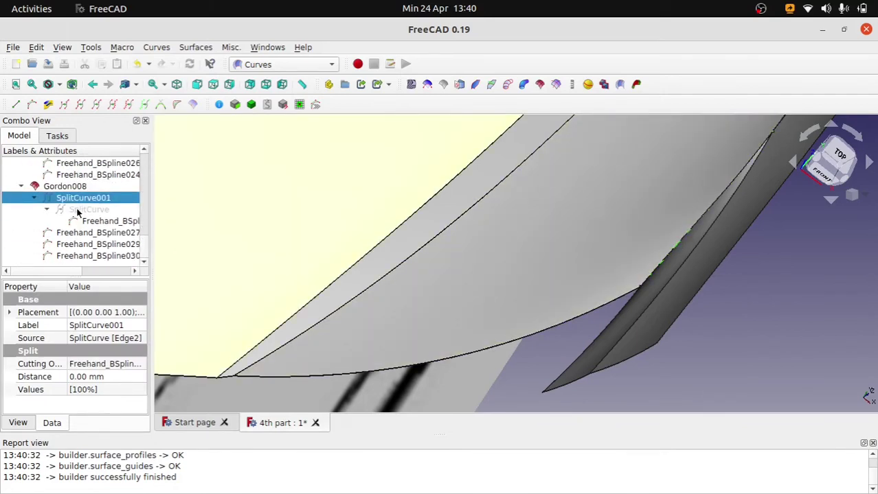
left_click(97, 226)
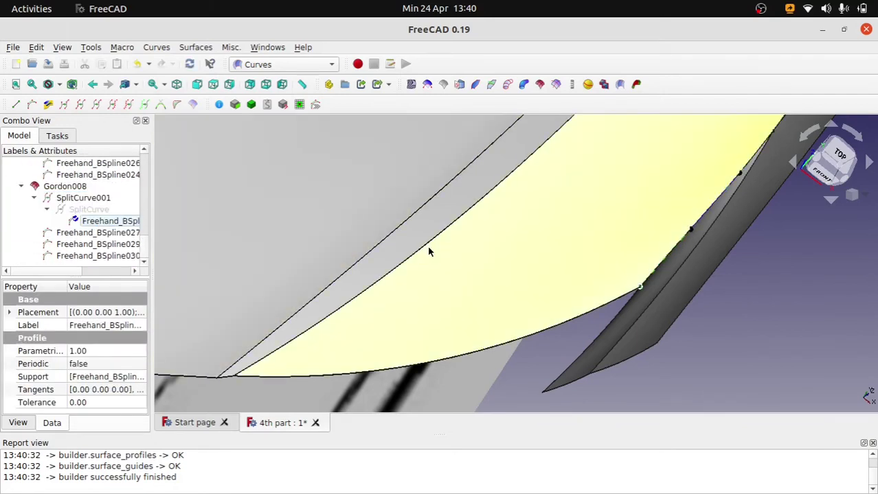
key("1")
key("2")
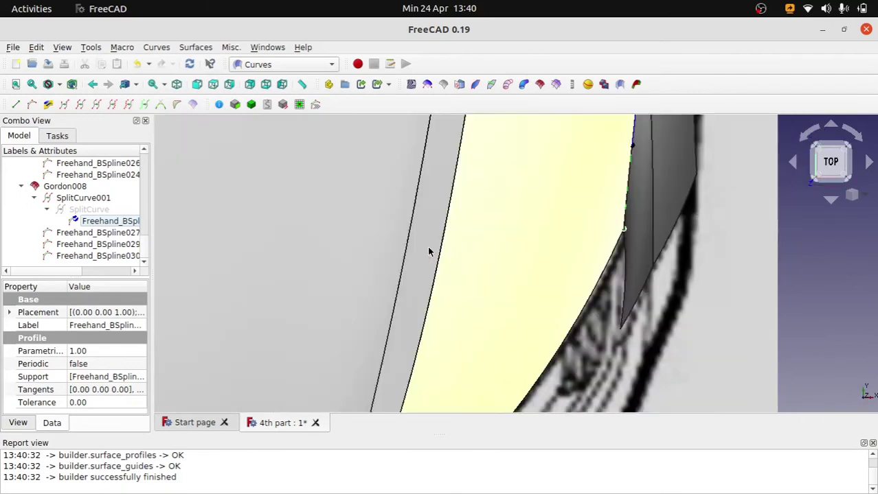
mouse_move(739, 349)
middle_mouse_down()
mouse_move(767, 349)
mouse_move(771, 390)
middle_mouse_up()
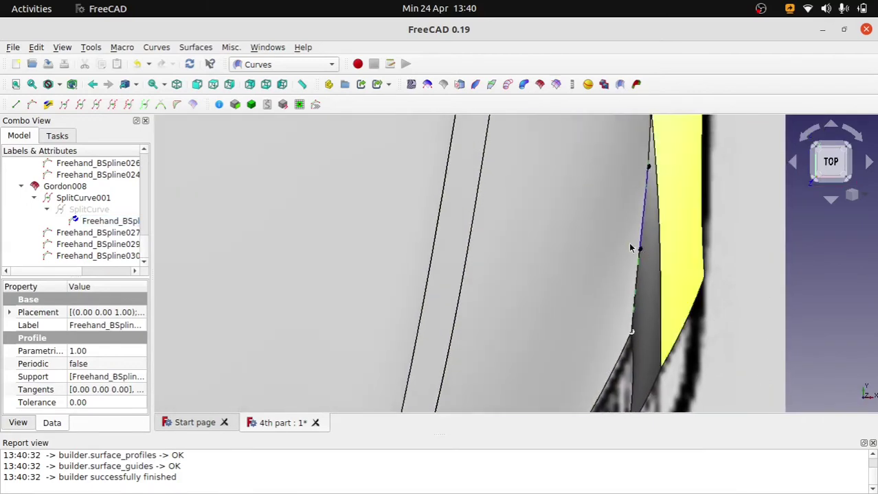
left_click(644, 251)
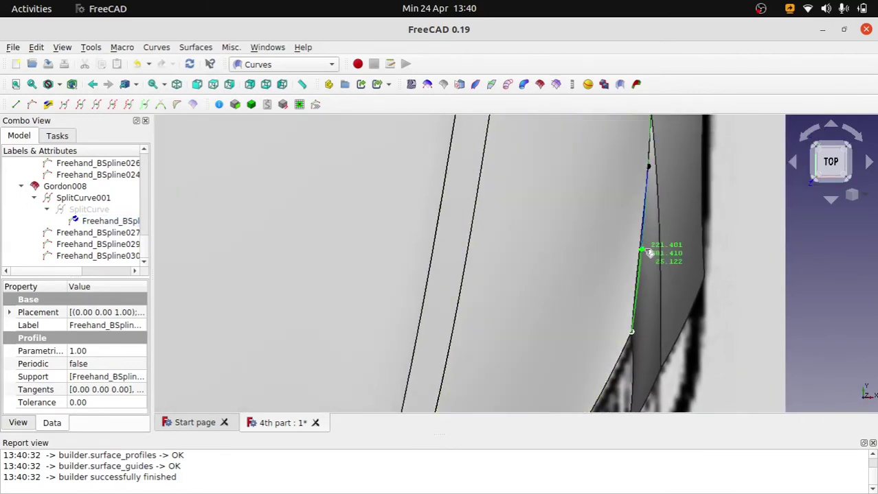
left_click(644, 252)
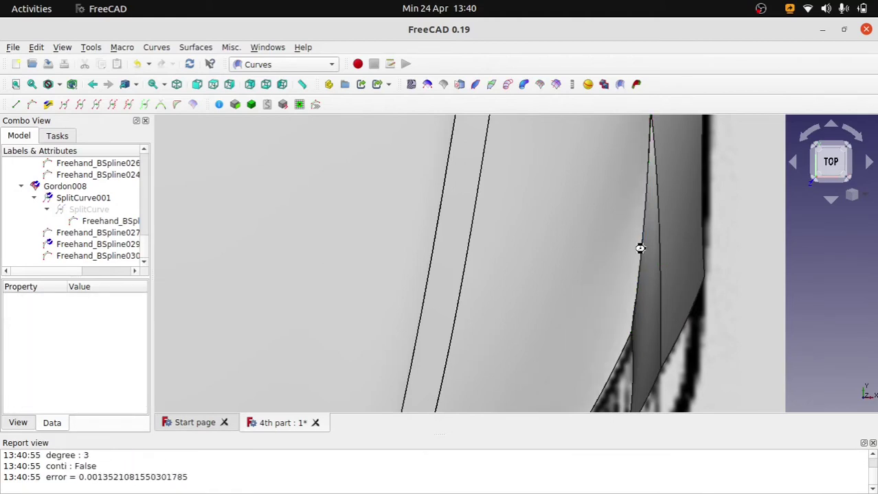
scroll(701, 308, "down", 10)
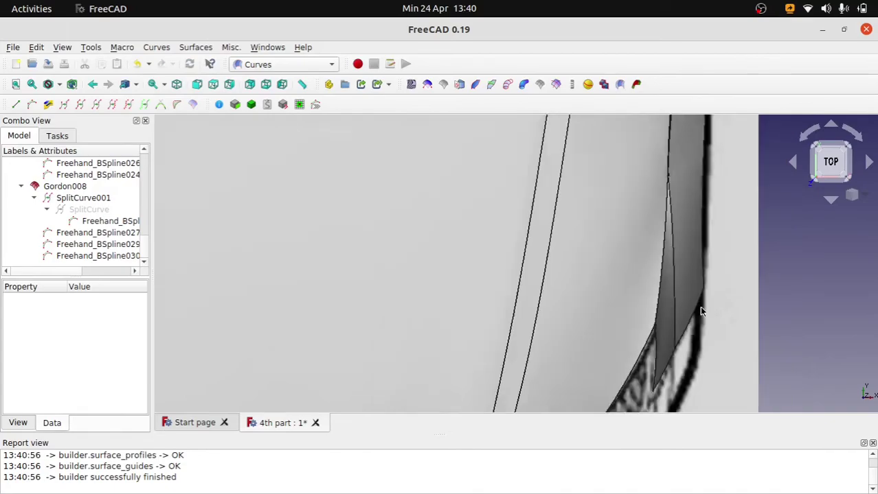
mouse_move(671, 329)
middle_mouse_down()
mouse_move(635, 257)
mouse_move(605, 304)
mouse_move(647, 324)
mouse_move(656, 312)
mouse_move(632, 302)
middle_mouse_up()
scroll(634, 256, "up", 5)
scroll(656, 320, "down", 5)
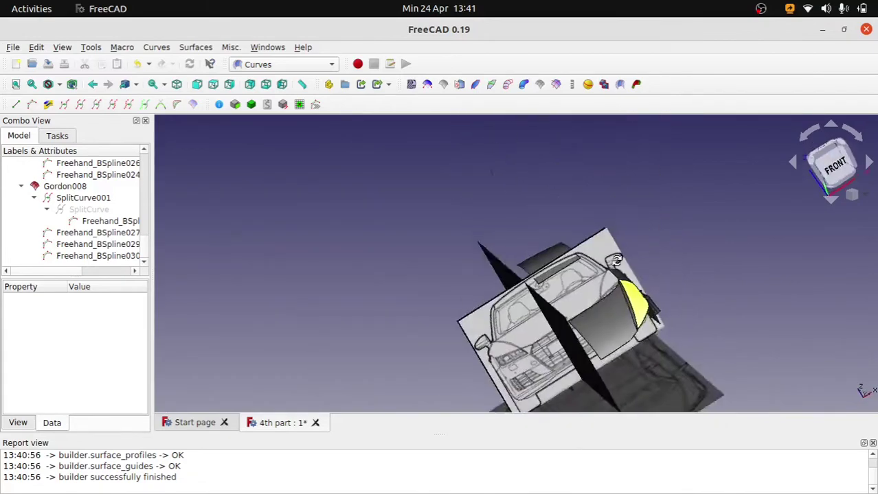
scroll(625, 323, "up", 3)
scroll(602, 362, "up", 3)
middle_click_drag(601, 362, 646, 344)
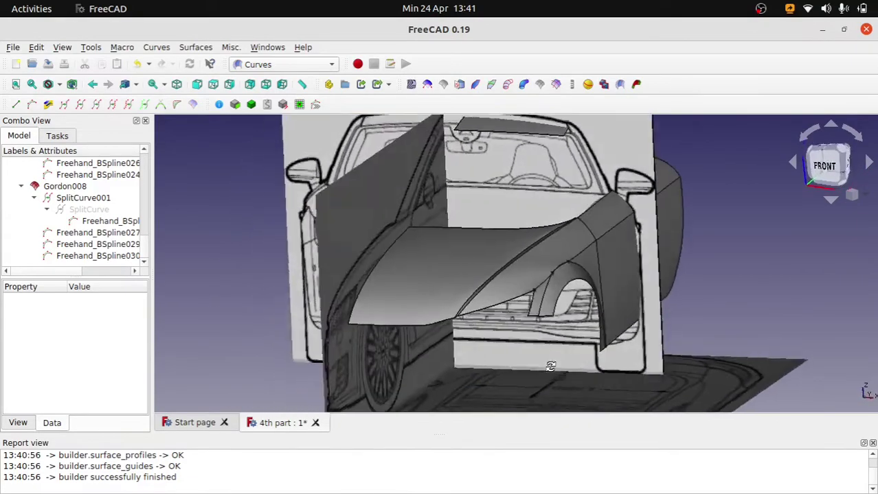
scroll(671, 345, "up", 2)
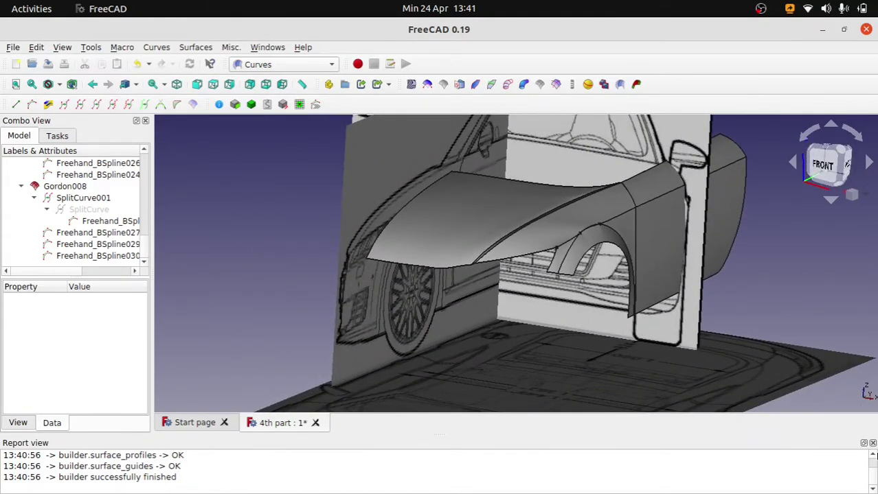
left_click(873, 443)
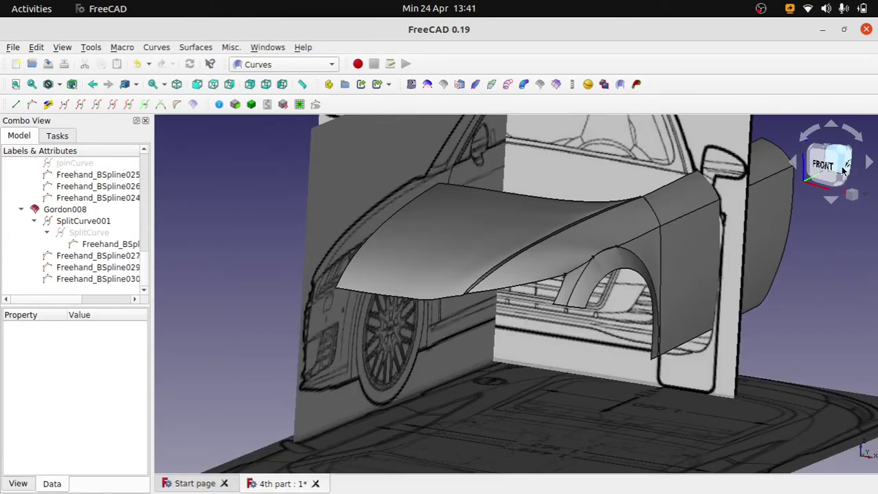
left_click(844, 171)
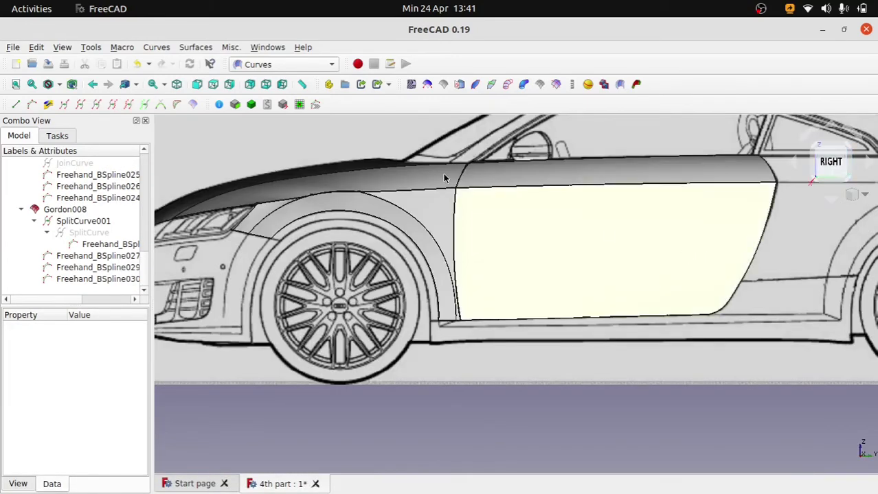
scroll(251, 233, "up", 2)
scroll(258, 238, "up", 2)
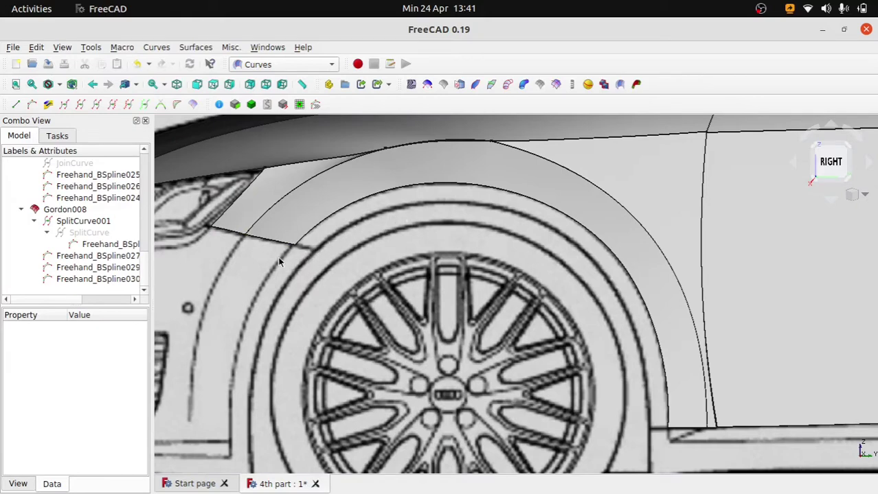
scroll(272, 253, "up", 2)
scroll(439, 278, "up", 1)
scroll(476, 258, "up", 1)
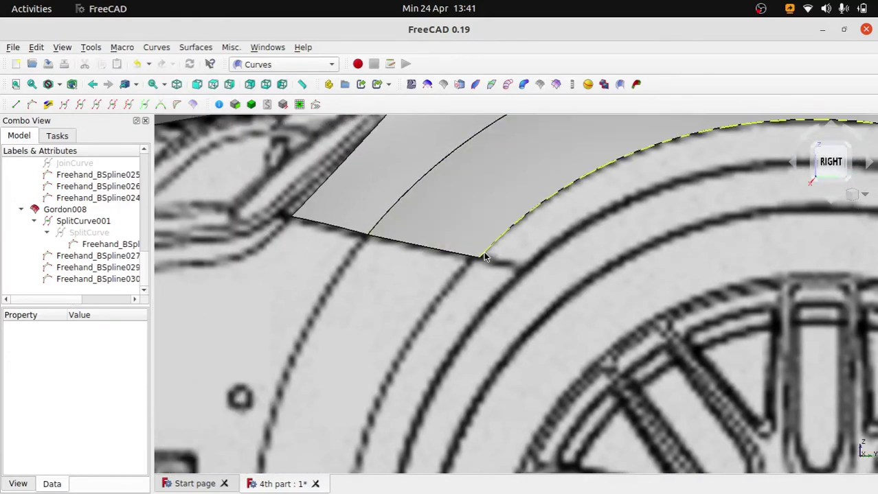
left_click(484, 256)
scroll(94, 242, "up", 4)
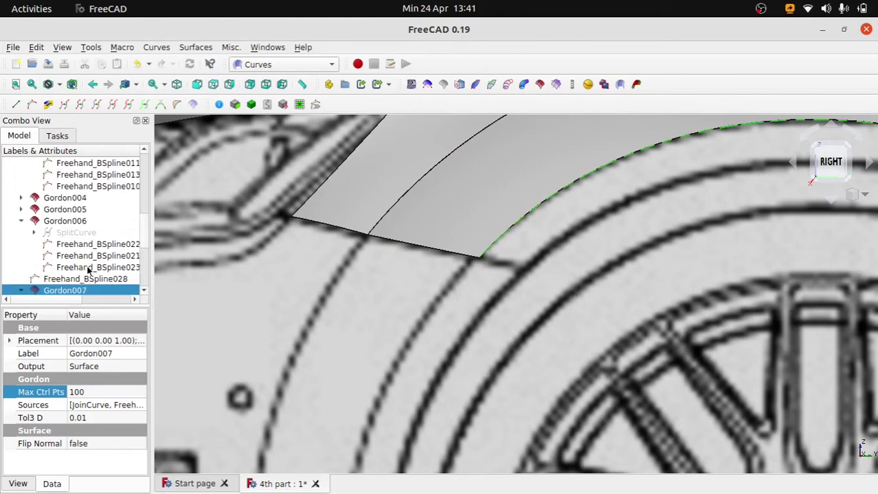
scroll(89, 270, "down", 1)
left_click(90, 280)
left_click(90, 289)
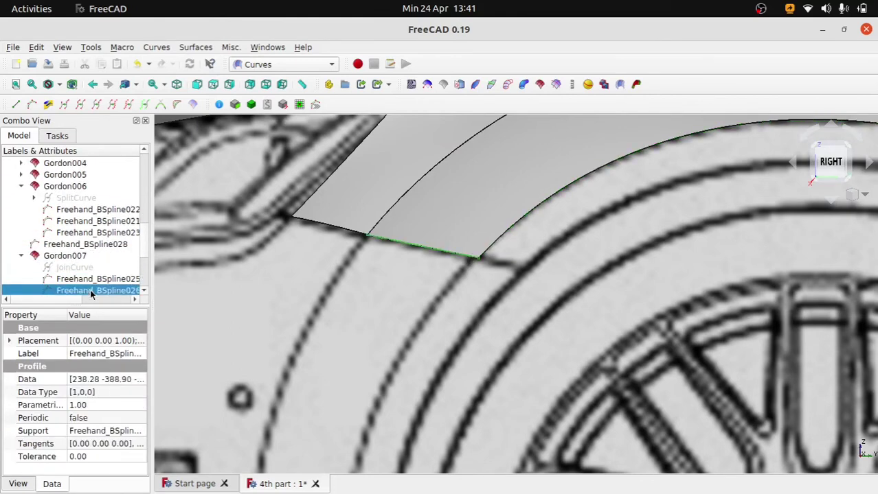
left_click(92, 268)
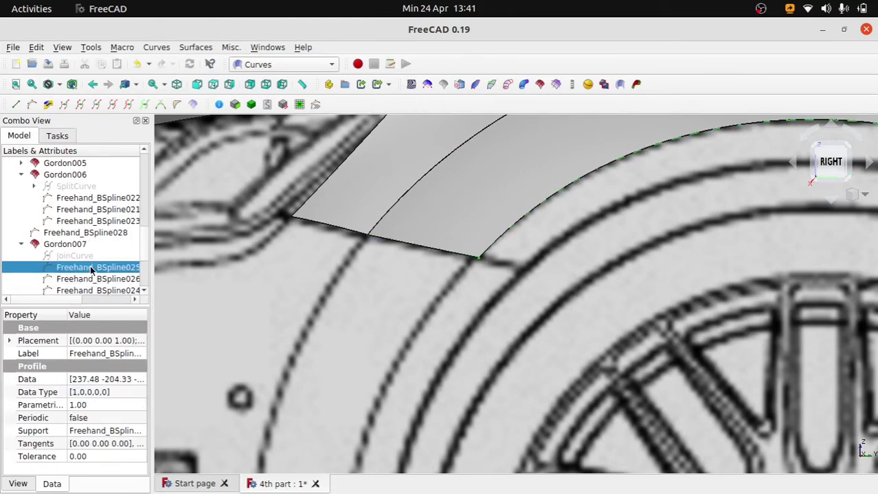
left_click(476, 274)
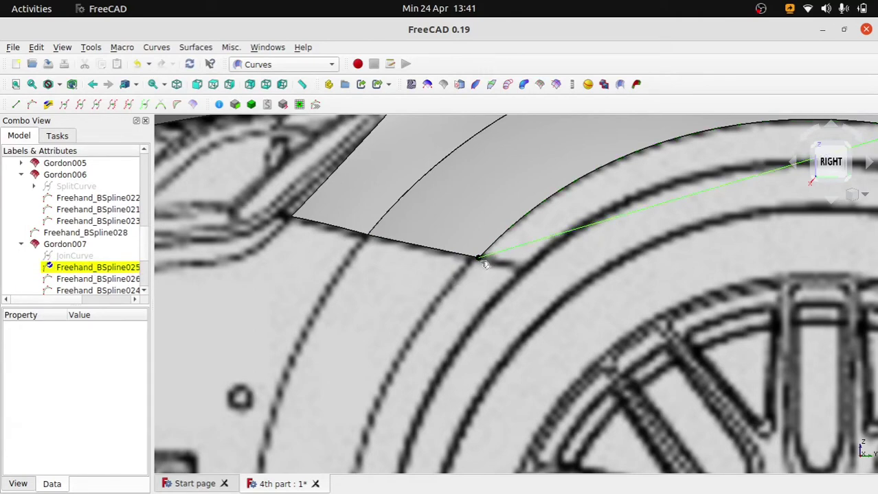
left_click_drag(483, 264, 477, 264)
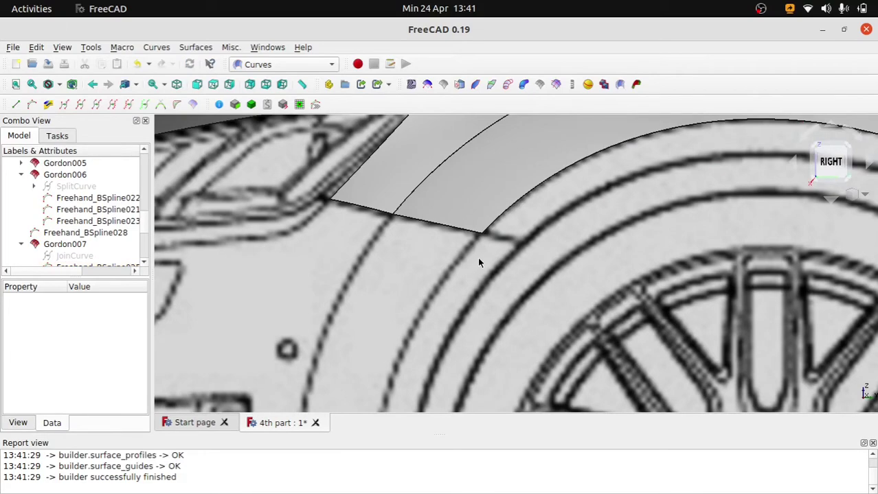
scroll(805, 369, "down", 2)
scroll(805, 369, "down", 2)
scroll(804, 370, "down", 2)
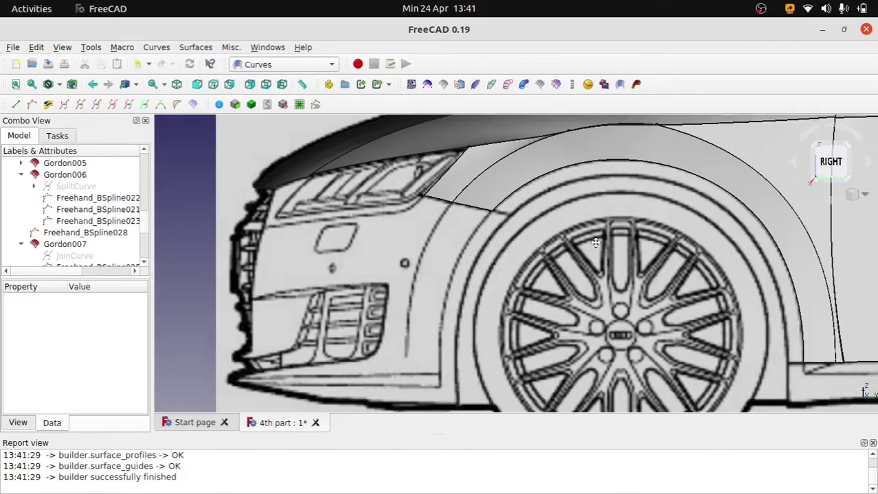
scroll(734, 347, "up", 1)
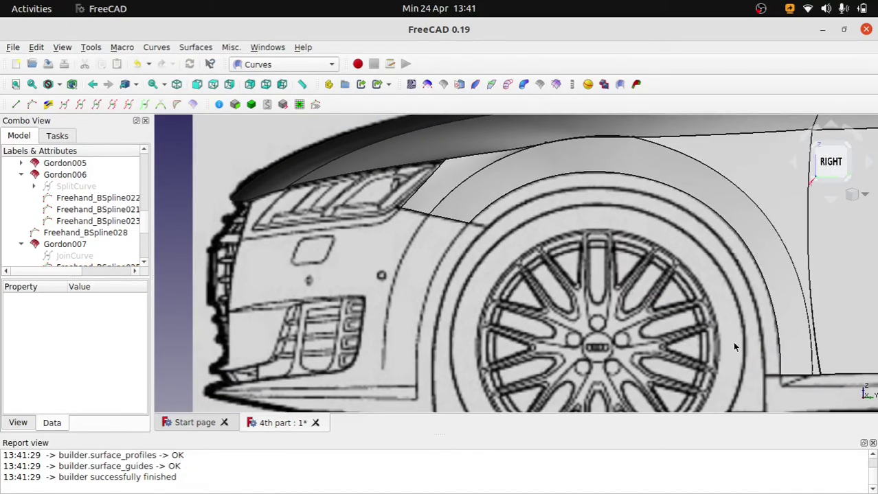
left_click(873, 445)
scroll(476, 260, "up", 3)
Inspect the Gordon007 corner patch and its edge curves Freehand_BSpline021, 022, 025, 026 and JoinCurve.
left_click(424, 182)
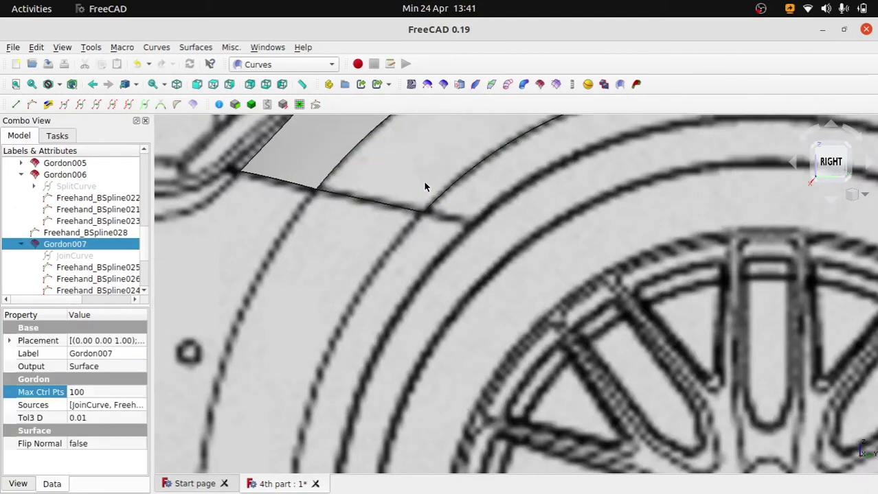
left_click(66, 198)
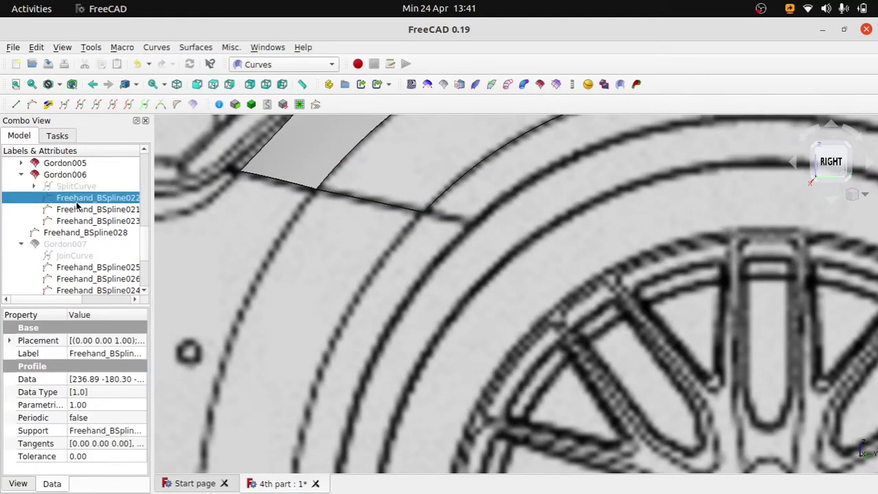
left_click(80, 214)
left_click(79, 255)
left_click(85, 279)
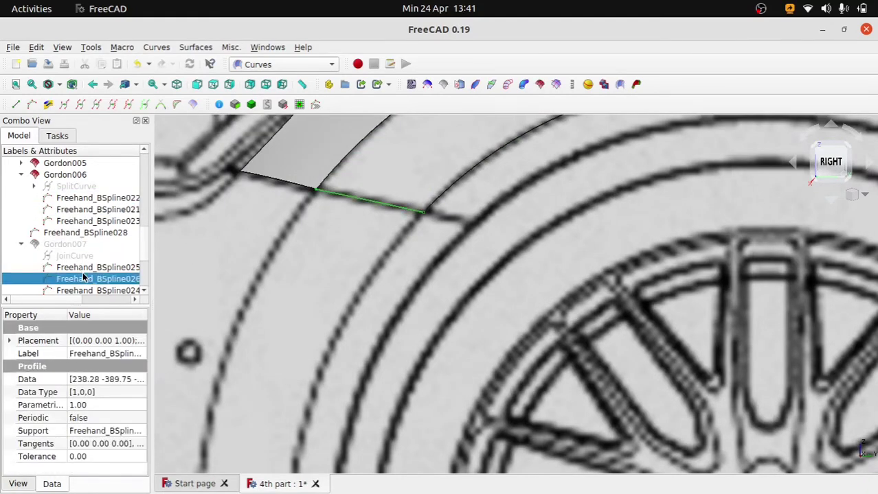
left_click(83, 267)
left_click(426, 219)
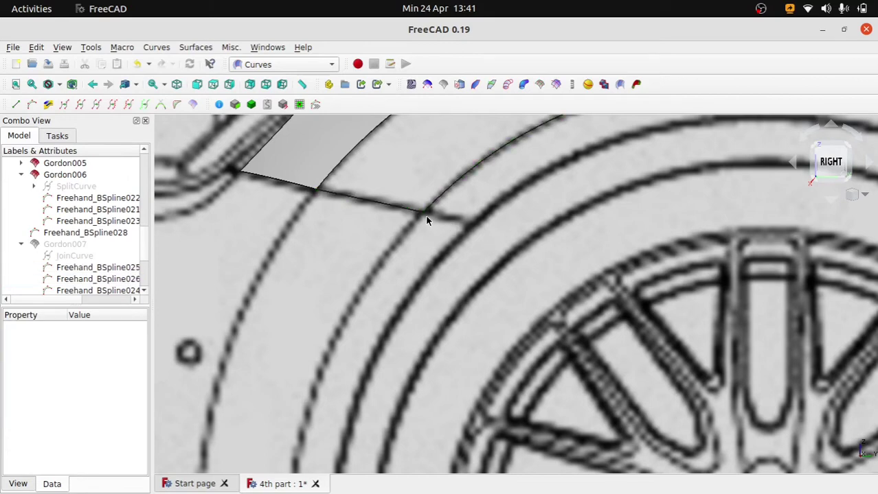
Edit Freehand_BSpline025's poles, pulling its end past the corner and bending the new end section.
left_click(422, 214)
left_click(32, 105)
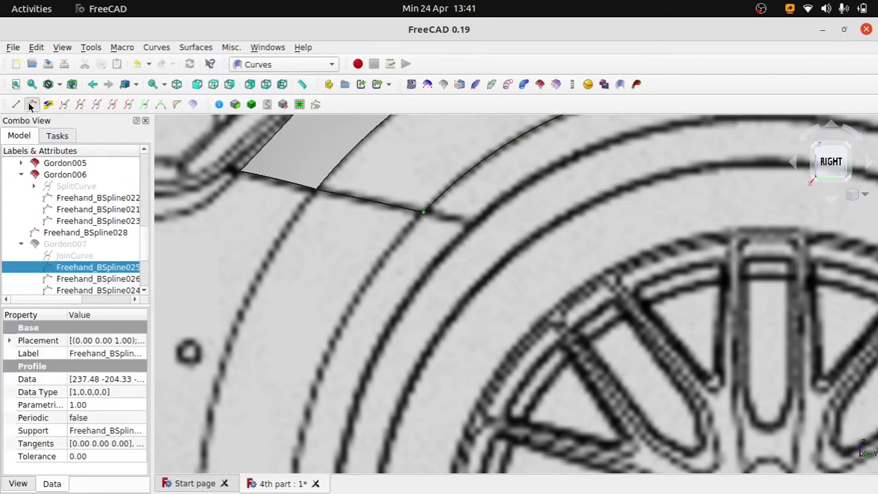
scroll(385, 221, "up", 3)
scroll(396, 268, "up", 4)
scroll(397, 267, "up", 3)
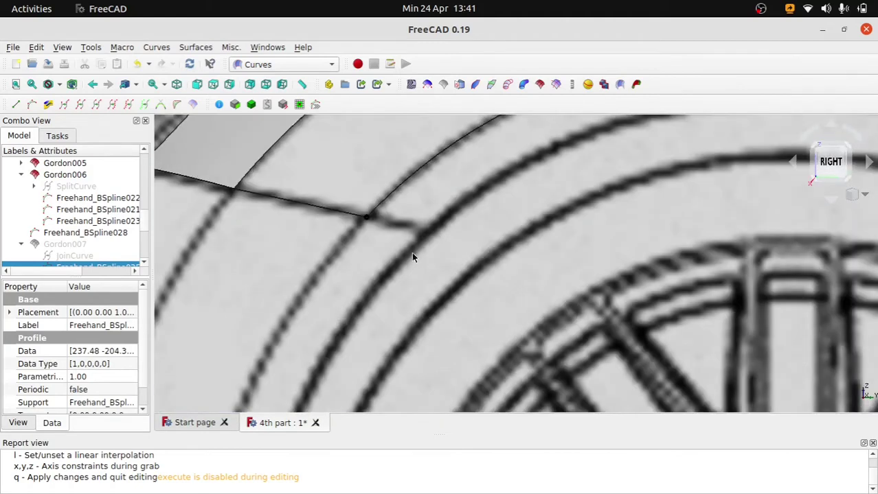
scroll(411, 252, "up", 3)
left_click_drag(356, 219, 444, 245)
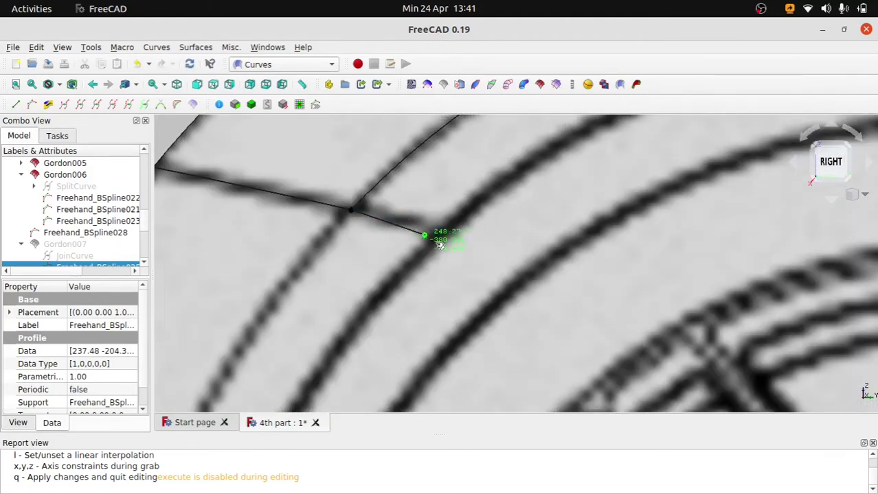
left_click_drag(347, 220, 377, 244)
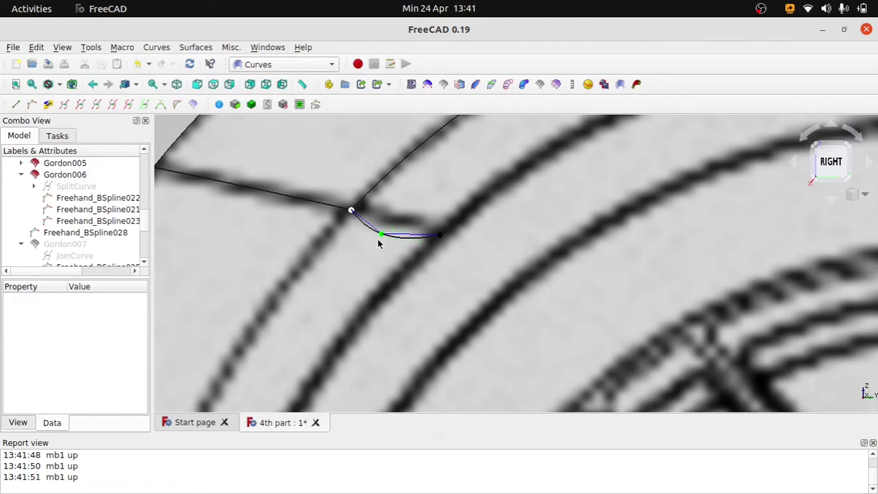
Zoom and switch to Top view to check the extended arch spline end.
scroll(377, 244, "down", 3)
scroll(377, 244, "down", 3)
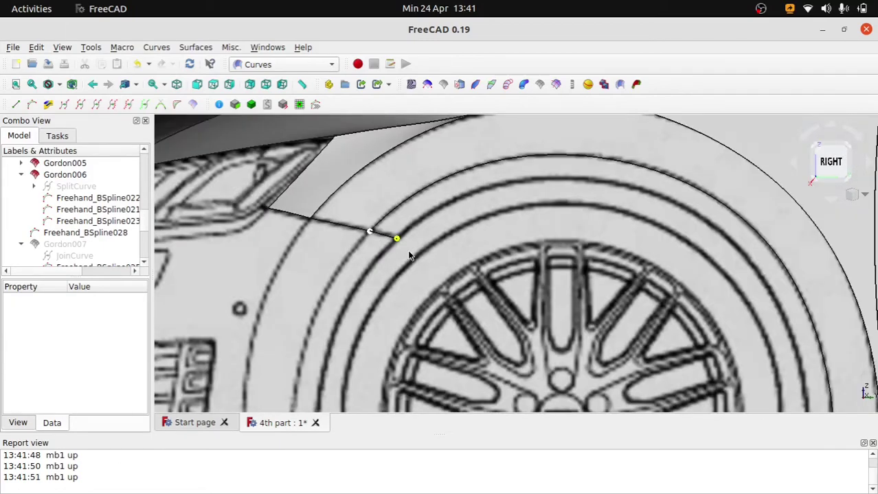
scroll(408, 256, "down", 3)
scroll(412, 250, "up", 1)
scroll(398, 256, "up", 4)
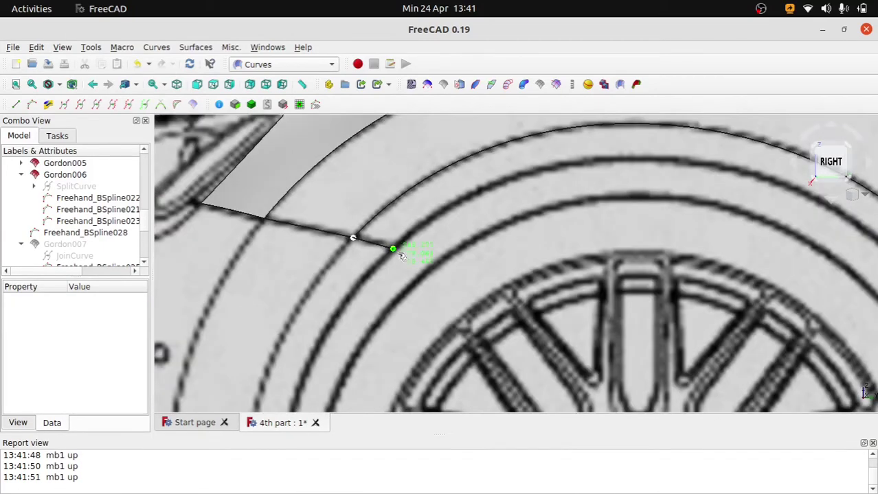
scroll(397, 251, "down", 3)
key("2")
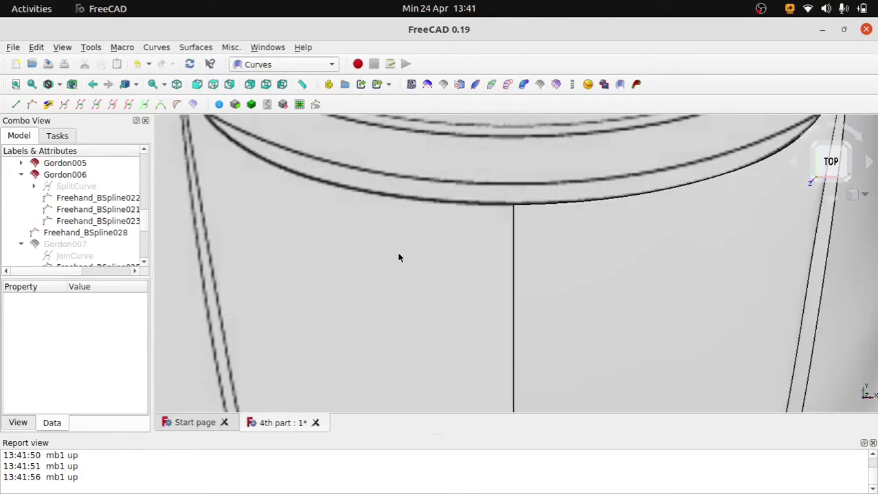
scroll(399, 257, "down", 5)
scroll(490, 306, "up", 2)
scroll(511, 281, "up", 6)
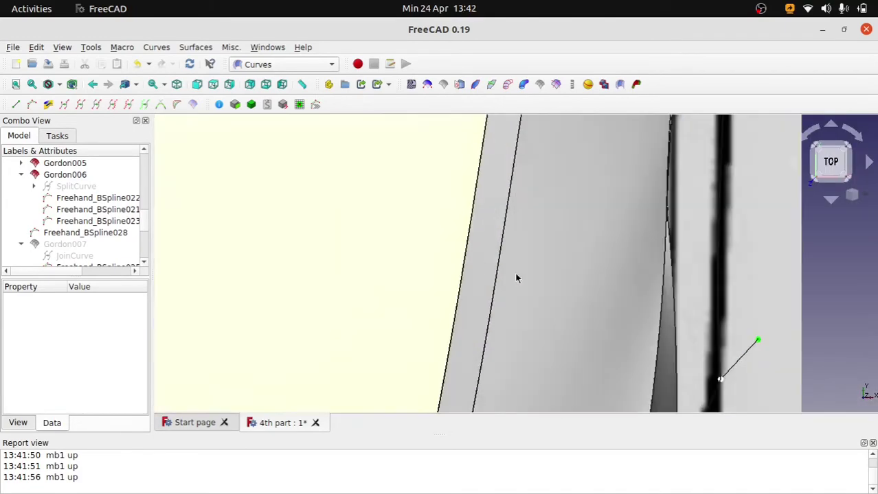
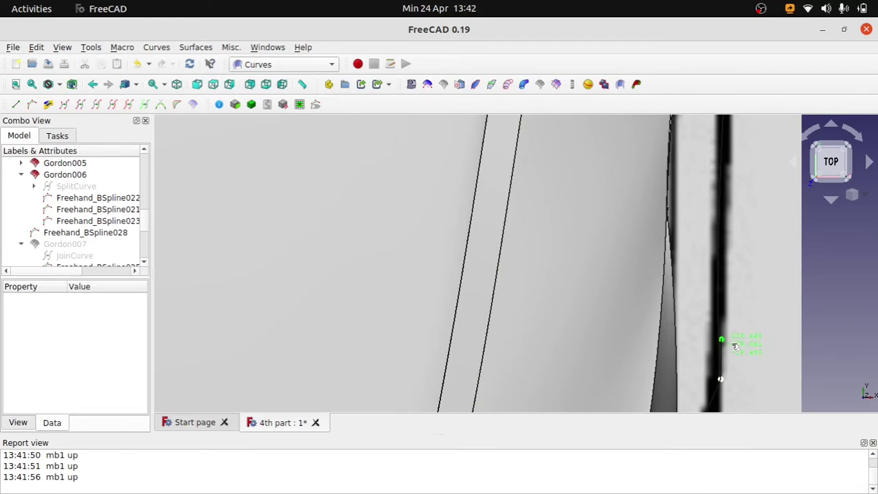
In the Right view, select the spline end at the front wheel arch and open the freehand spline for editing.
left_click(734, 345)
scroll(732, 345, "down", 2)
key("3")
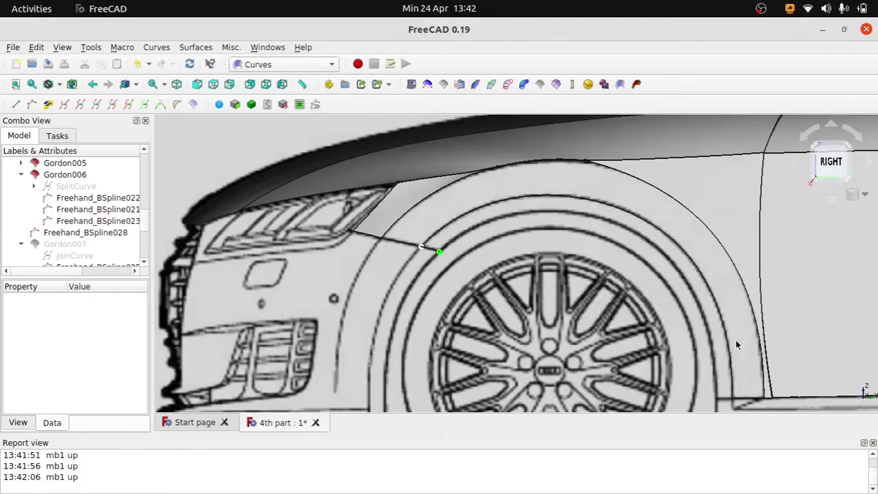
scroll(439, 268, "up", 2)
scroll(405, 255, "up", 2)
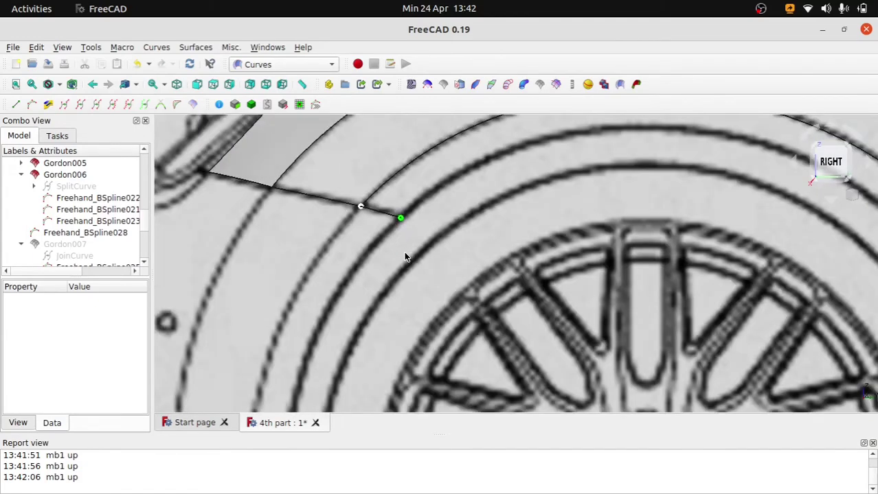
scroll(382, 220, "up", 2)
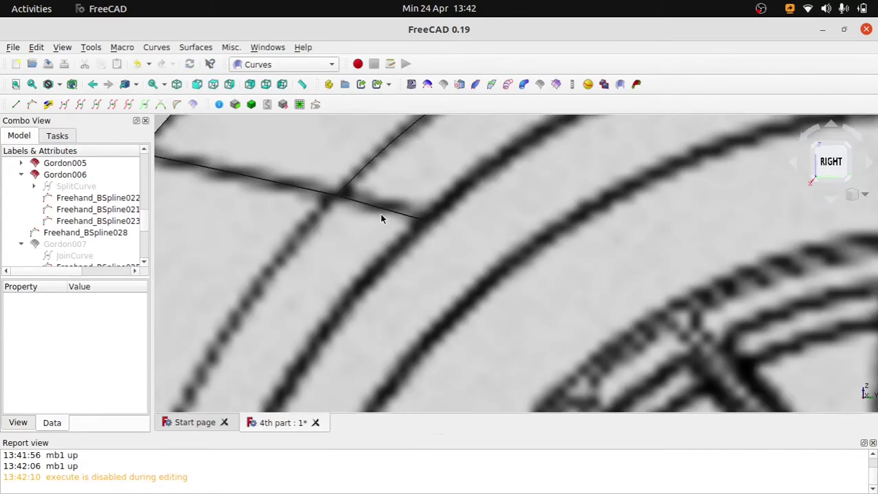
left_click(423, 222)
scroll(461, 240, "down", 3)
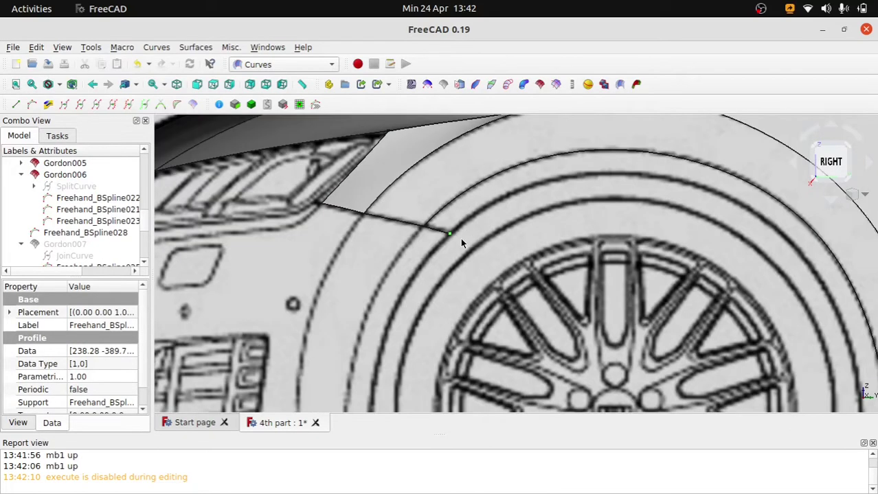
scroll(461, 243, "down", 2)
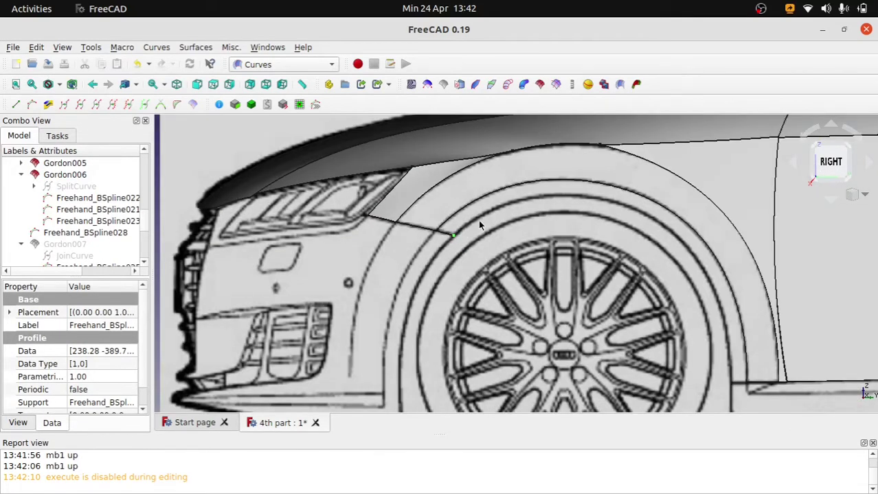
key("v")
key("f")
scroll(429, 237, "up", 6)
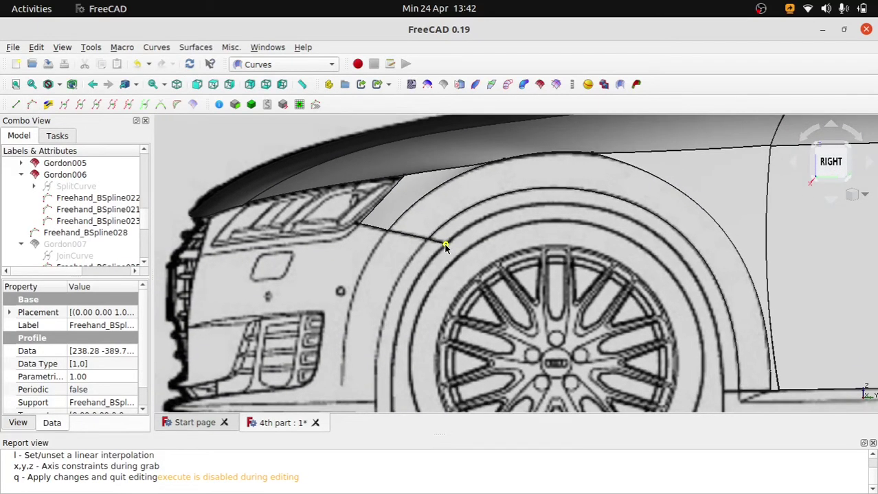
Extend the spline with a new segment below the wheel arch and add a point at the arch top.
left_click_drag(445, 246, 692, 280)
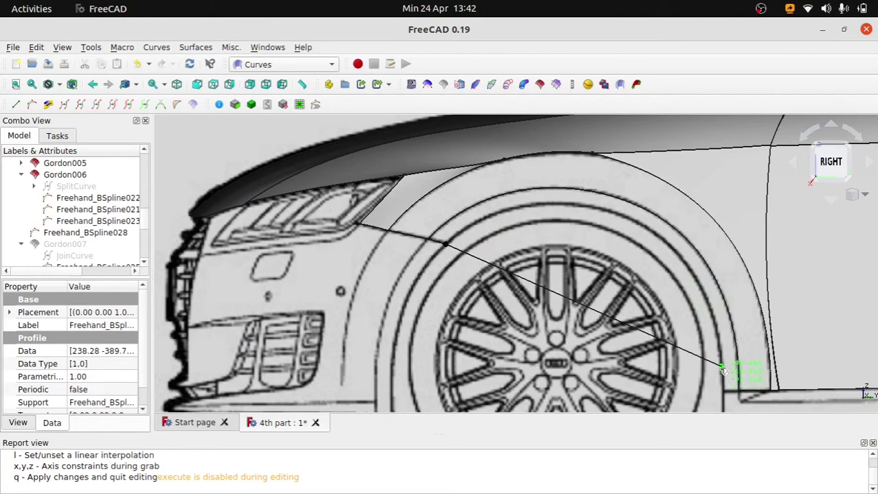
left_click_drag(692, 280, 720, 367)
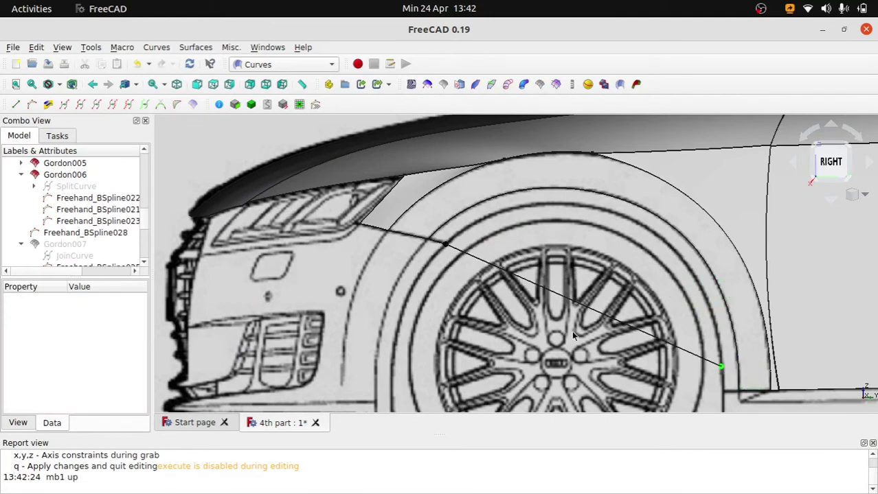
left_click(445, 245)
left_click_drag(448, 247, 553, 204)
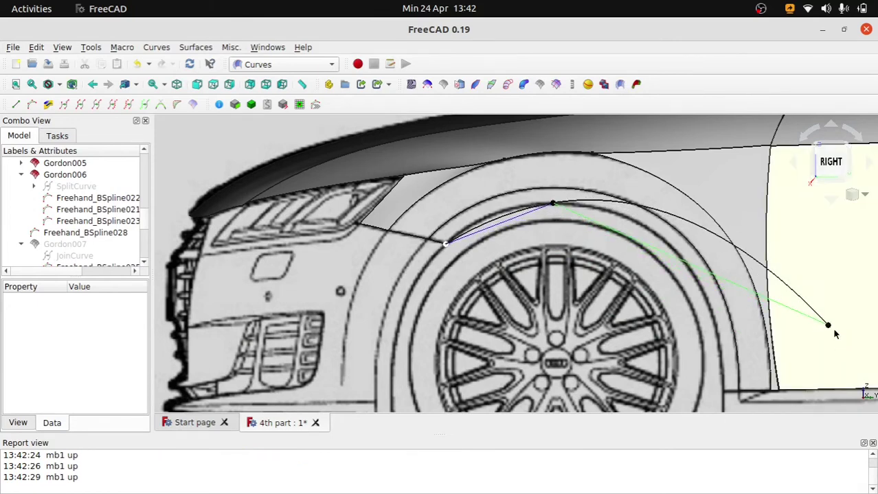
left_click_drag(824, 332, 737, 369)
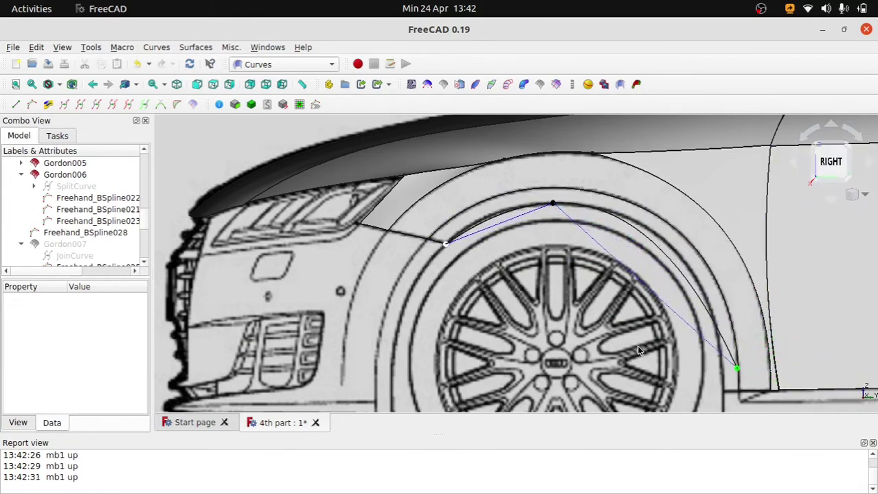
left_click_drag(555, 204, 556, 201)
Place the spline's end on the wheel arch's lower corner at the sill.
scroll(735, 368, "up", 2)
scroll(606, 269, "up", 2)
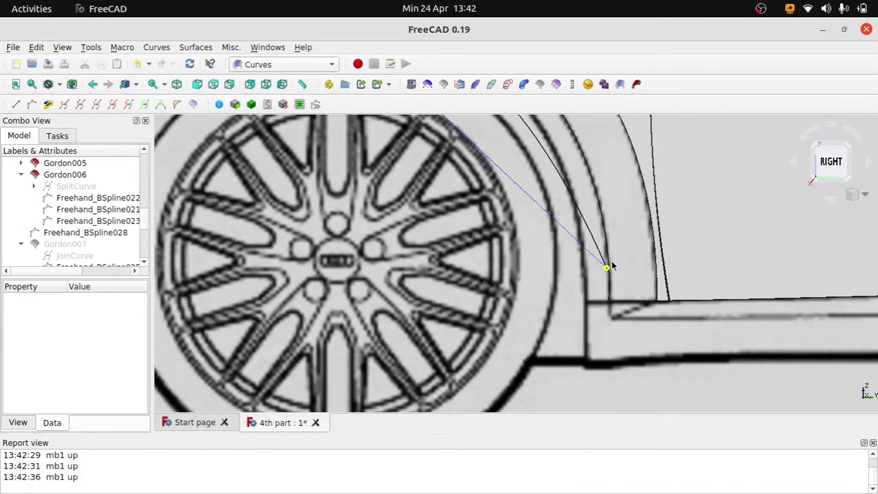
scroll(599, 273, "down", 2)
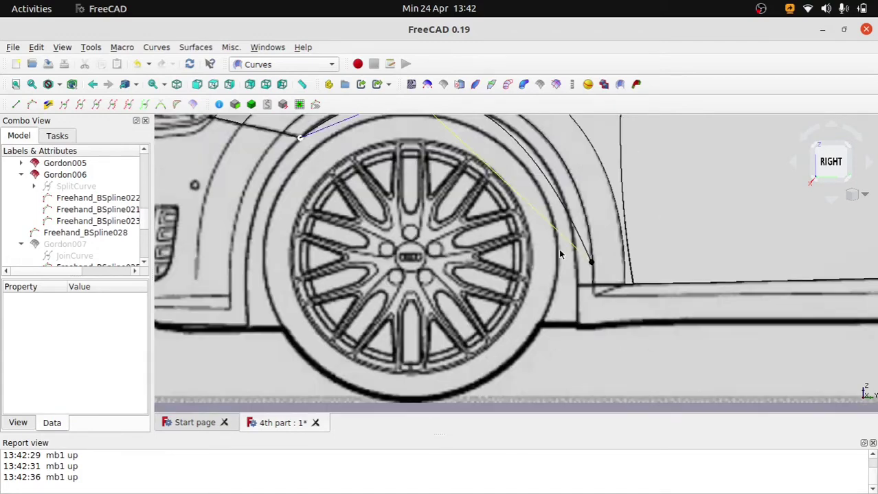
scroll(558, 249, "down", 1)
scroll(558, 249, "up", 1)
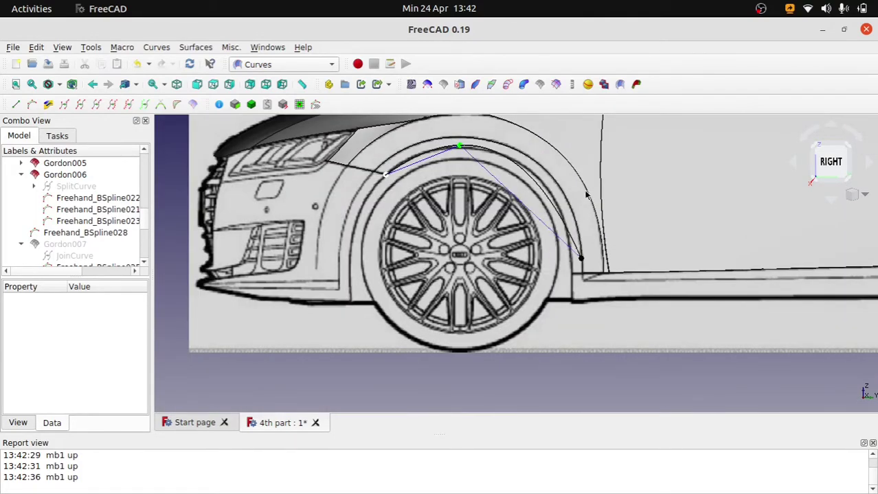
scroll(582, 280, "up", 2)
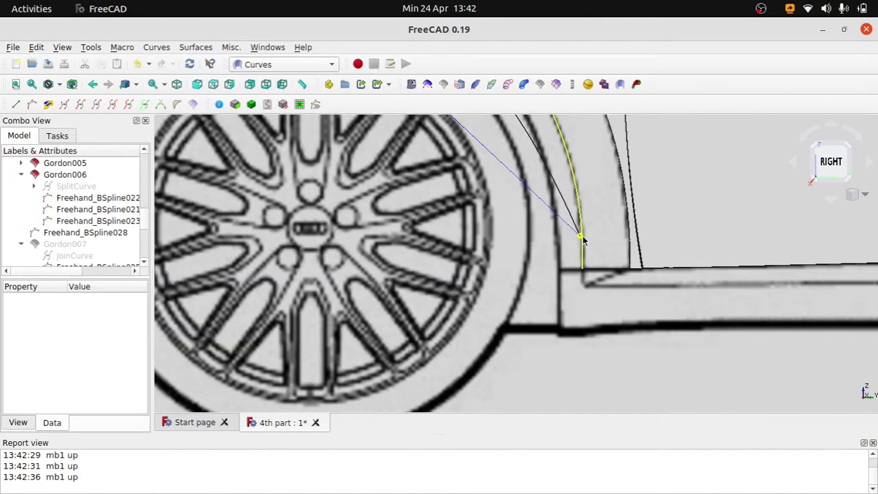
mouse_move(581, 239)
left_mouse_down()
mouse_move(584, 254)
mouse_move(560, 273)
mouse_move(563, 286)
left_mouse_up()
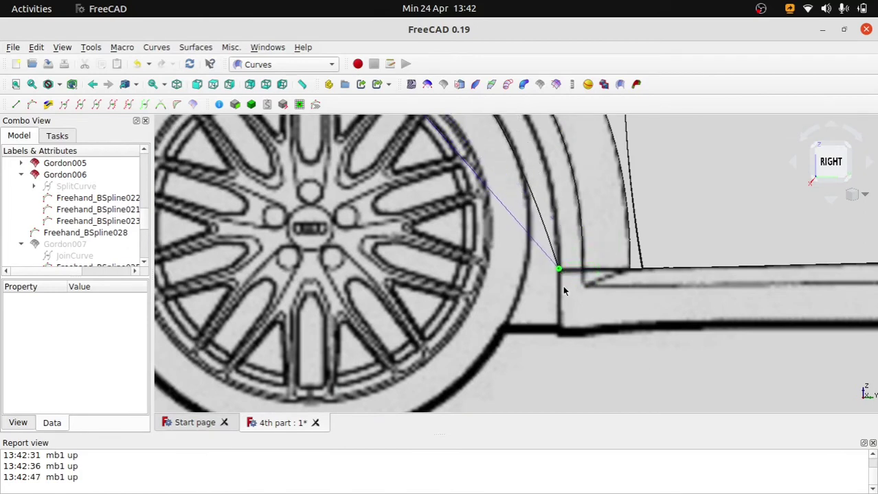
scroll(536, 254, "down", 3)
scroll(501, 220, "down", 2)
scroll(447, 171, "up", 2)
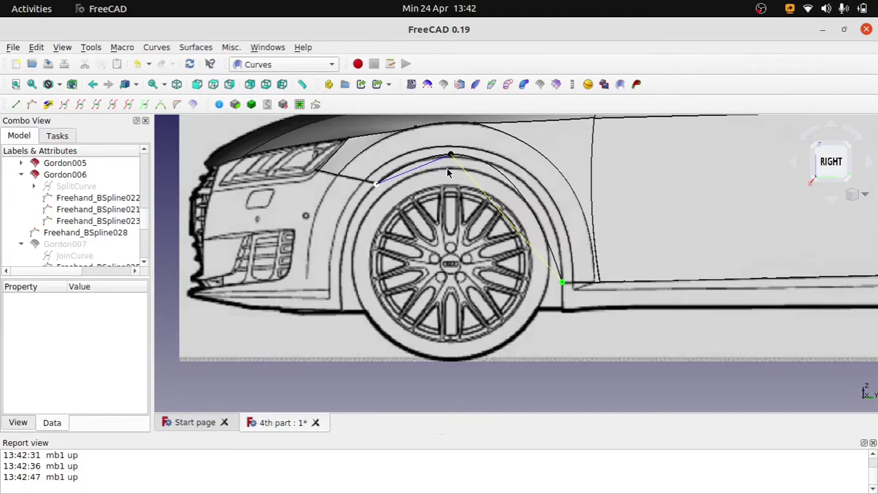
Subdivide two rear control-polygon segments and move the new points onto the wheel-arch line.
left_click(477, 191)
key("i")
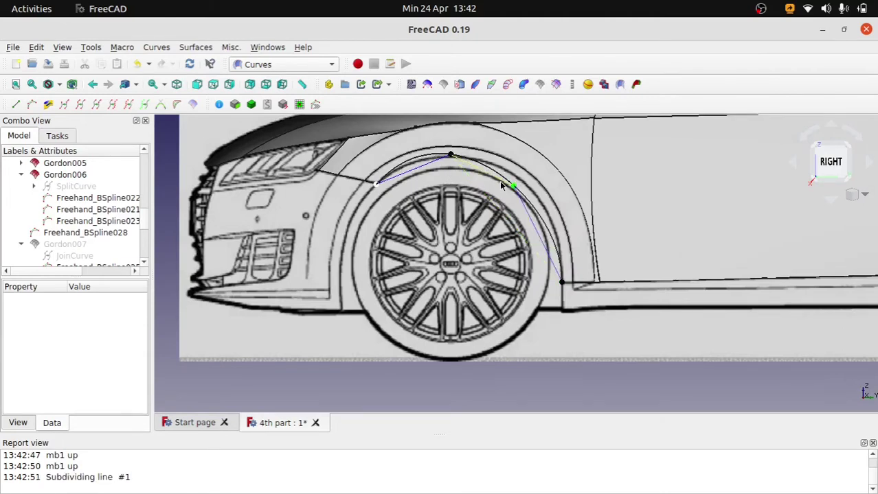
scroll(540, 185, "up", 4)
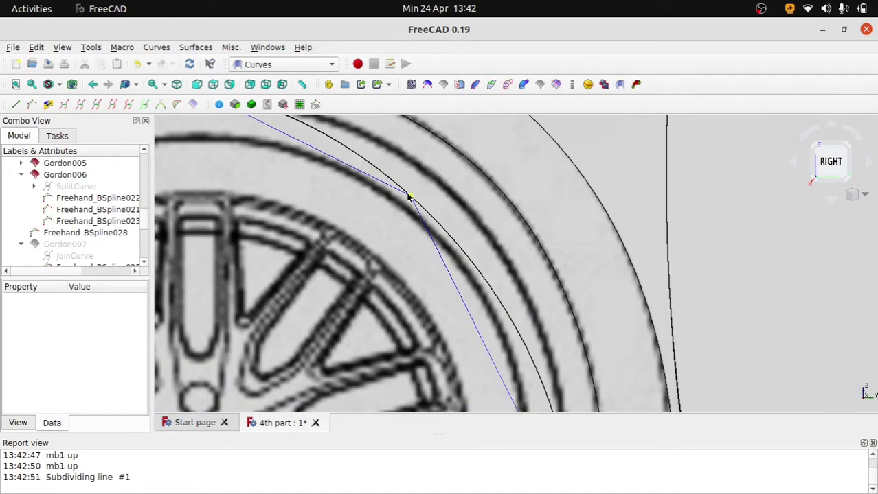
left_click_drag(409, 196, 436, 183)
scroll(436, 182, "down", 4)
left_click(454, 248)
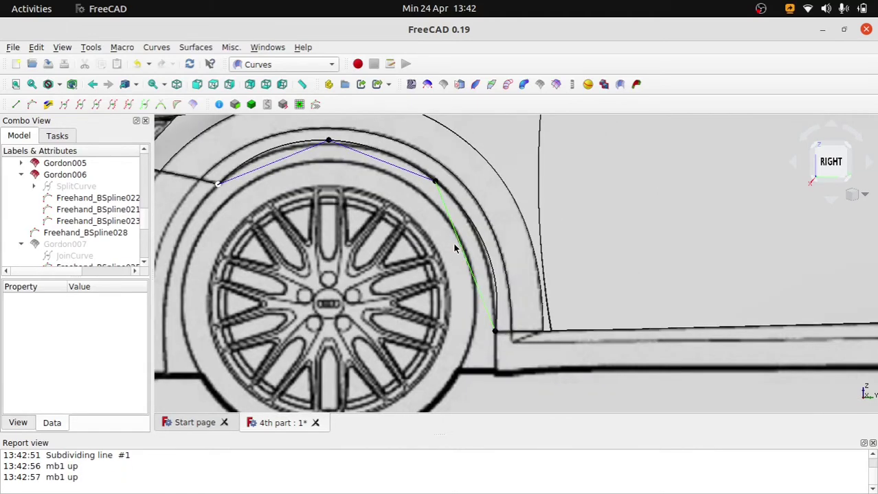
key("i")
scroll(454, 248, "up", 3)
scroll(443, 250, "up", 2)
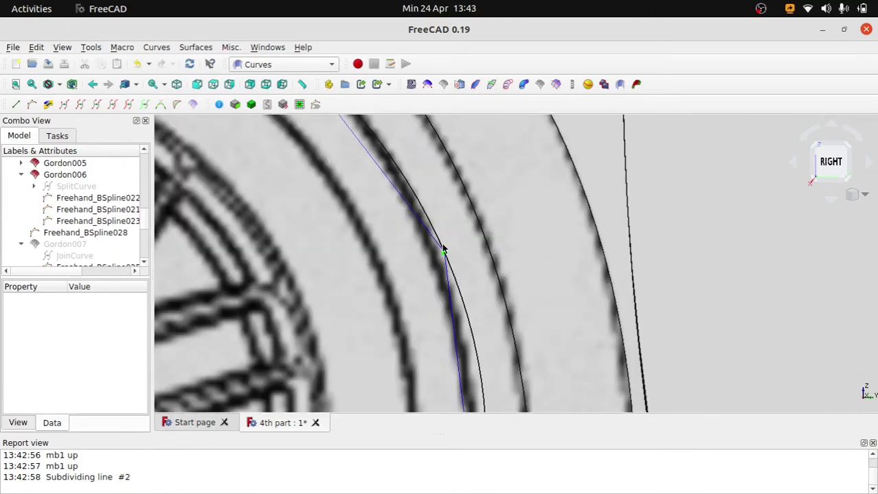
mouse_move(444, 253)
left_mouse_down()
mouse_move(462, 257)
mouse_move(429, 252)
left_mouse_up()
scroll(439, 244, "down", 4)
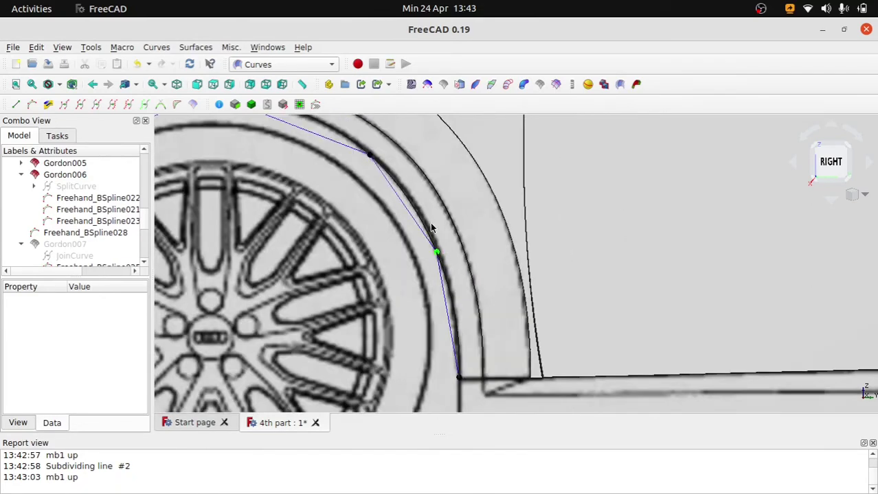
scroll(419, 201, "up", 2)
Fine-tune the upper arch control points to fit the line, then select the spline's lower end.
middle_click_drag(419, 201, 479, 251)
scroll(484, 240, "up", 2)
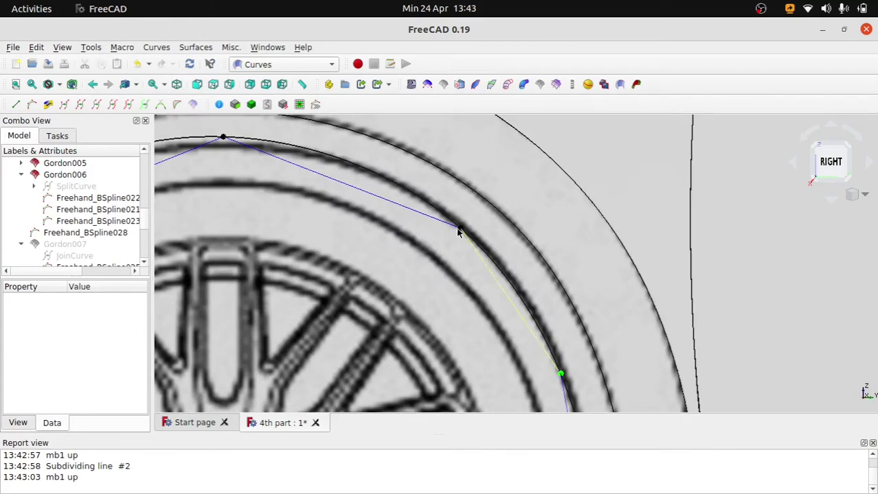
left_click_drag(458, 232, 466, 231)
scroll(342, 229, "down", 1)
scroll(274, 206, "down", 2)
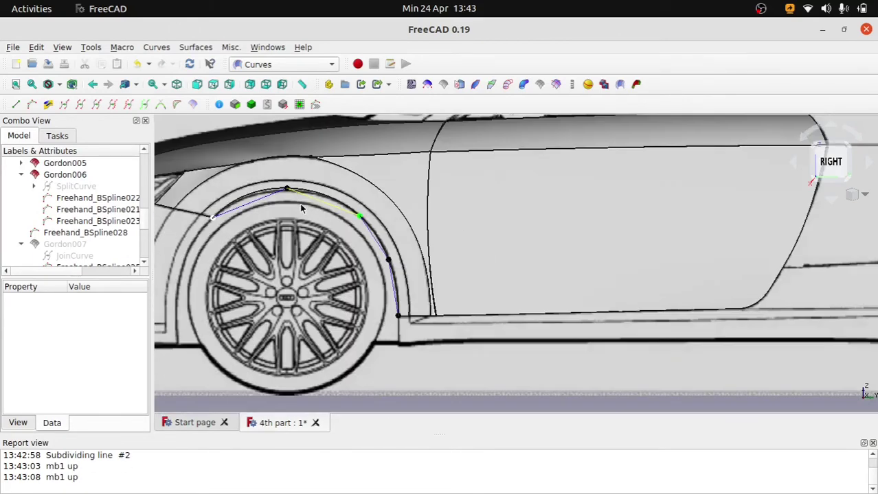
scroll(237, 195, "up", 3)
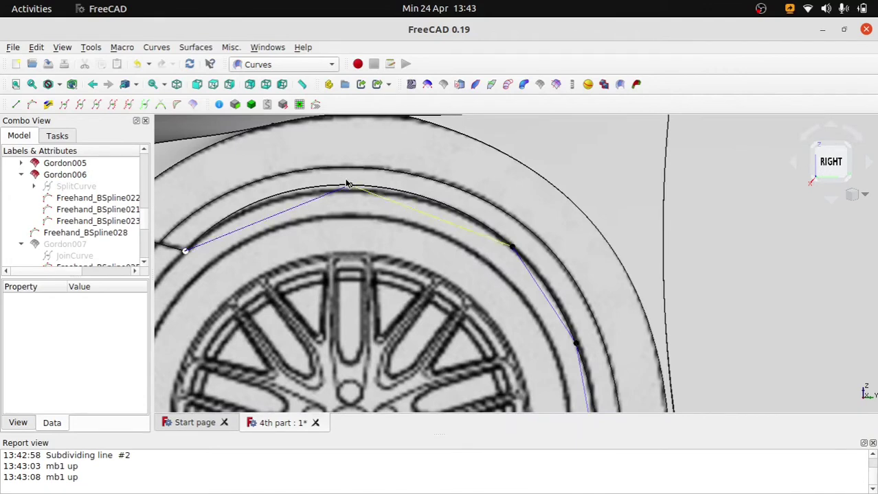
left_click_drag(349, 189, 353, 195)
scroll(364, 213, "down", 3)
scroll(426, 274, "down", 2)
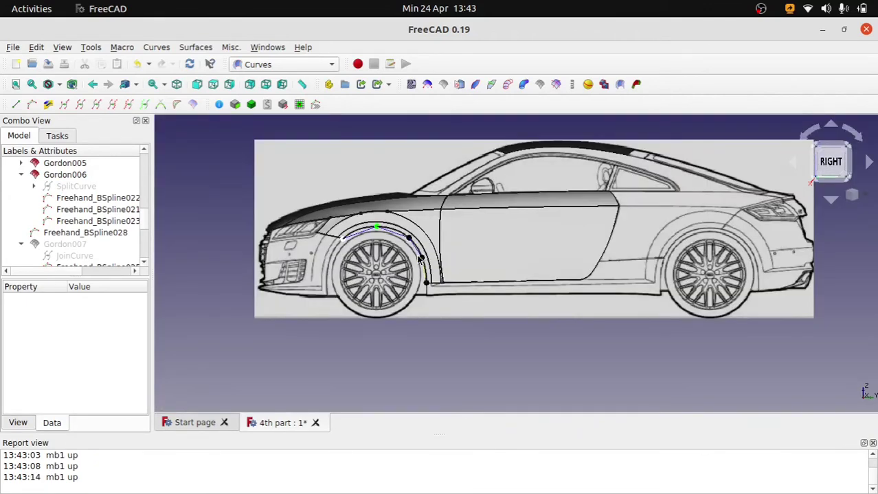
scroll(419, 258, "up", 4)
scroll(431, 304, "up", 2)
scroll(484, 307, "up", 2)
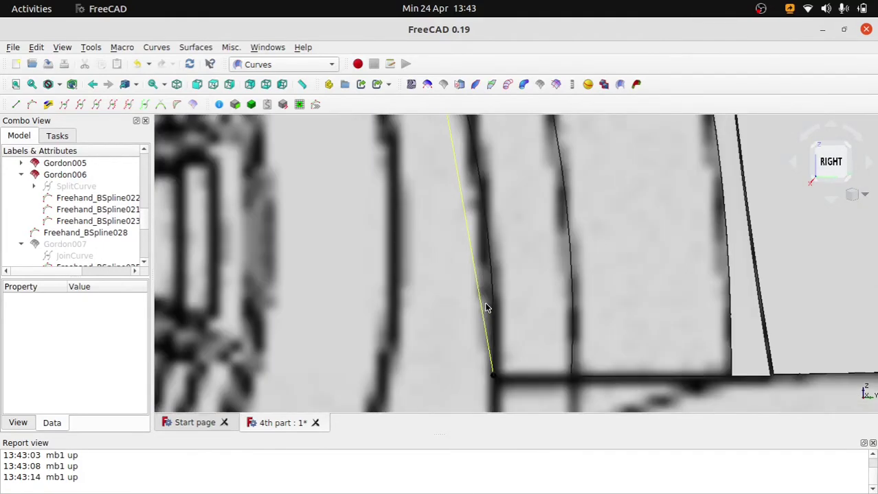
scroll(484, 314, "down", 3)
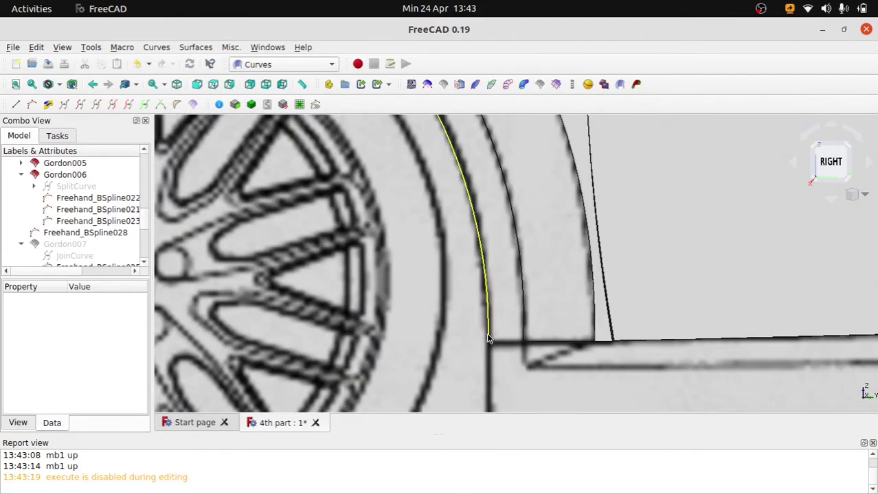
left_click(486, 339)
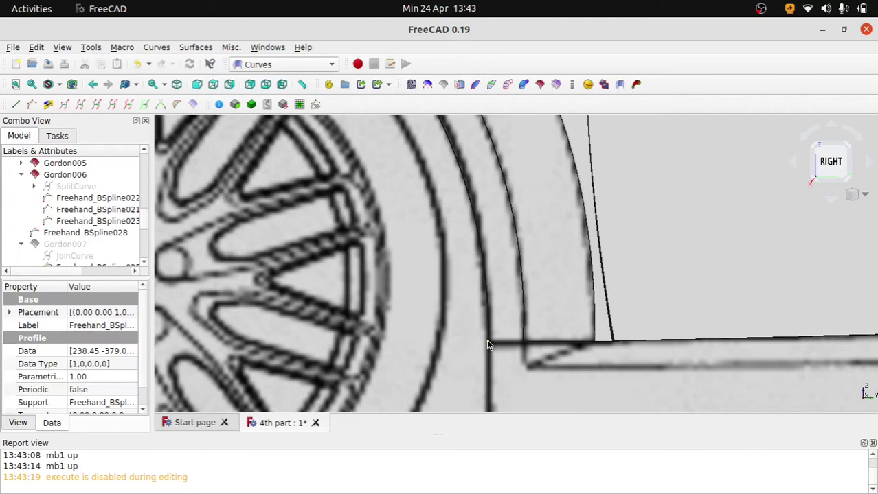
Add the nearby curve end to the selection and start a new freehand curve from the points.
left_click(522, 341)
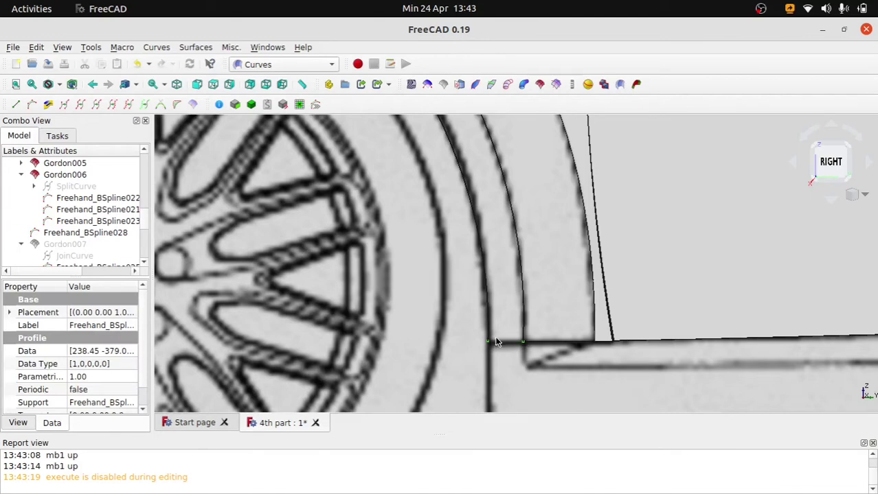
left_click(32, 105)
scroll(458, 273, "up", 3)
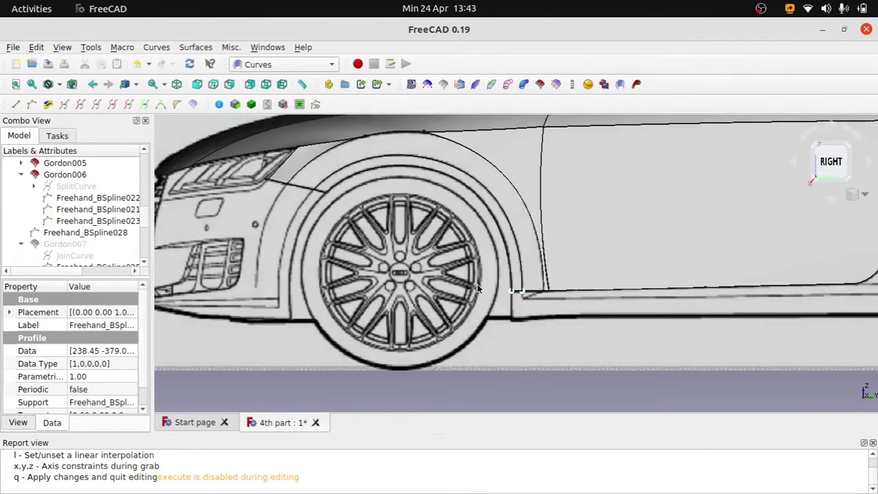
scroll(524, 289, "up", 2)
scroll(543, 296, "down", 3)
scroll(544, 297, "down", 1)
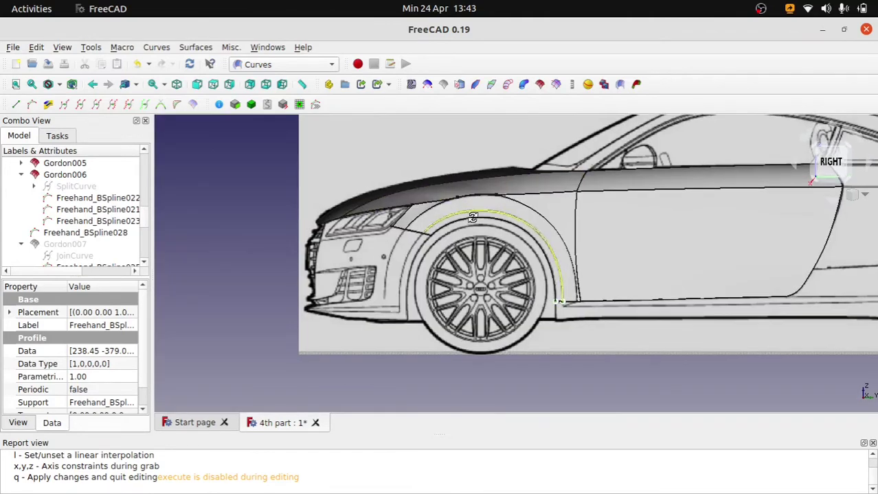
Switch to the top view and delete the vertical curve beside the car's edge.
middle_click_drag(465, 199, 528, 293)
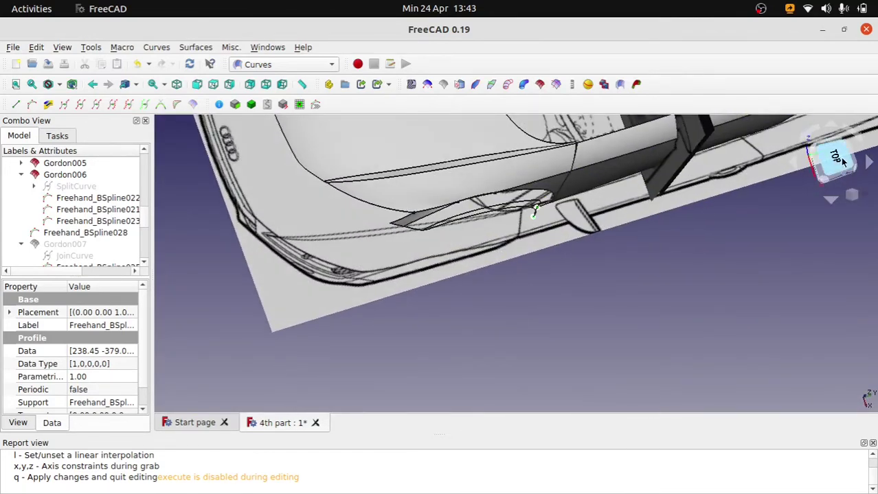
left_click(834, 162)
scroll(494, 199, "up", 3)
scroll(498, 198, "up", 2)
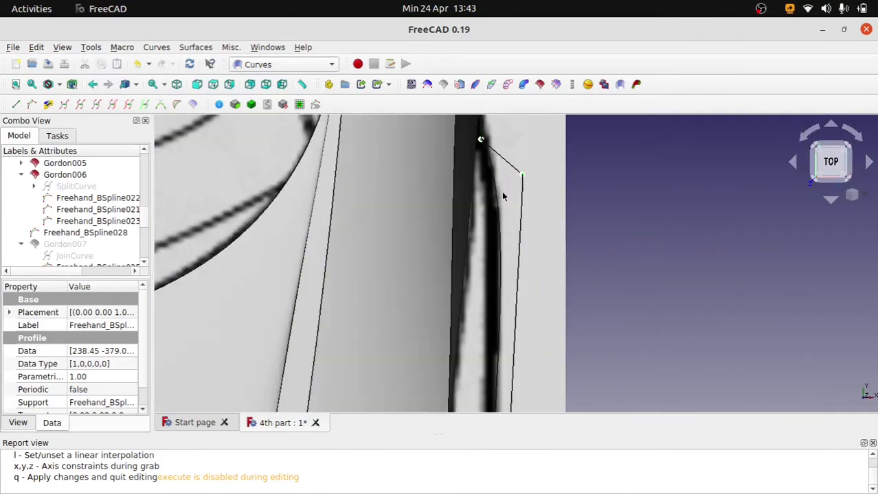
left_click(523, 196)
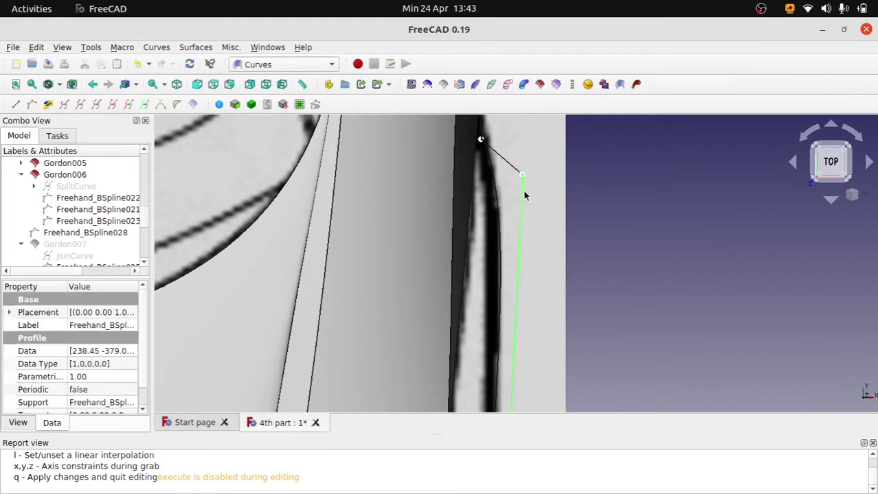
key("Delete")
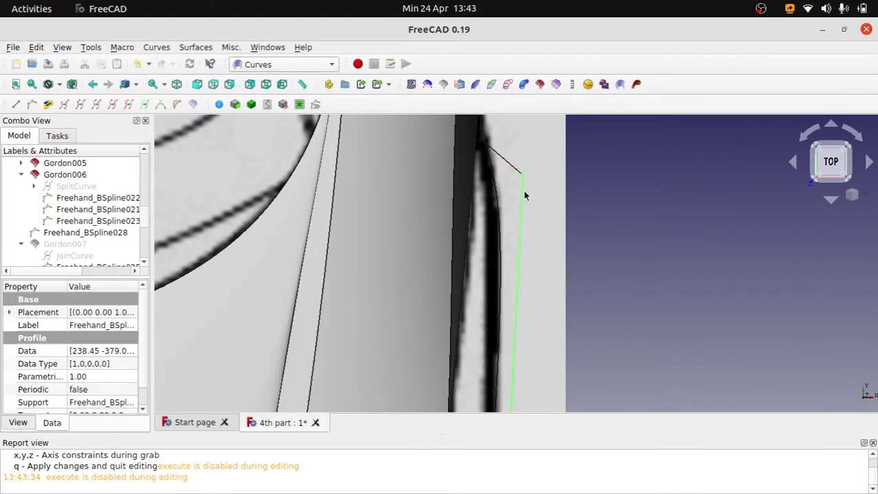
scroll(96, 236, "down", 3)
Edit Freehand_BSpline032, moving its top, second and lower control points onto the blueprint outline.
double_click(95, 245)
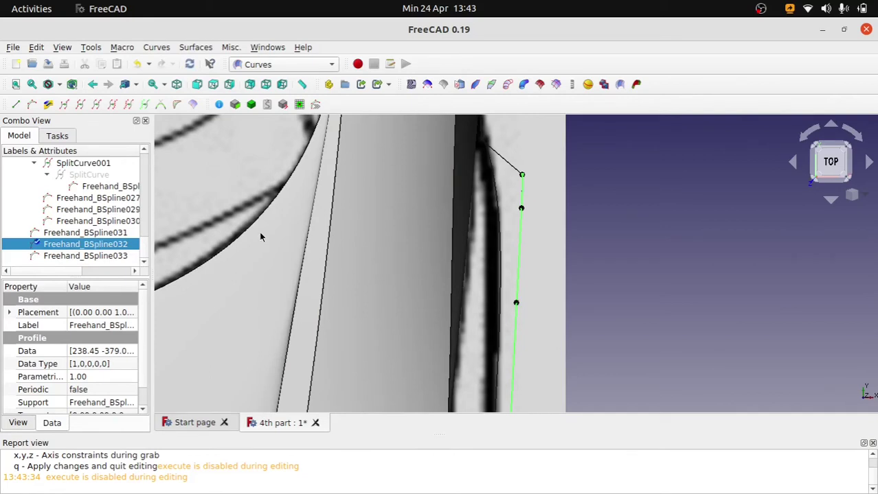
left_click(537, 173)
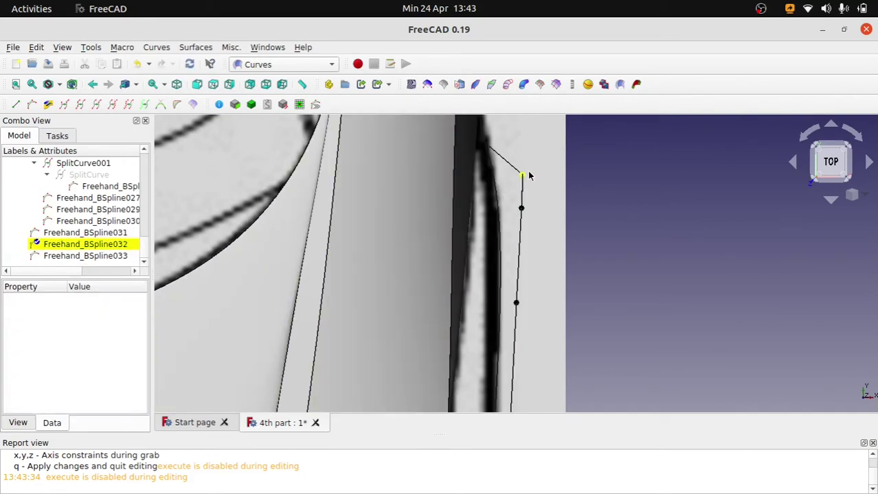
key("g")
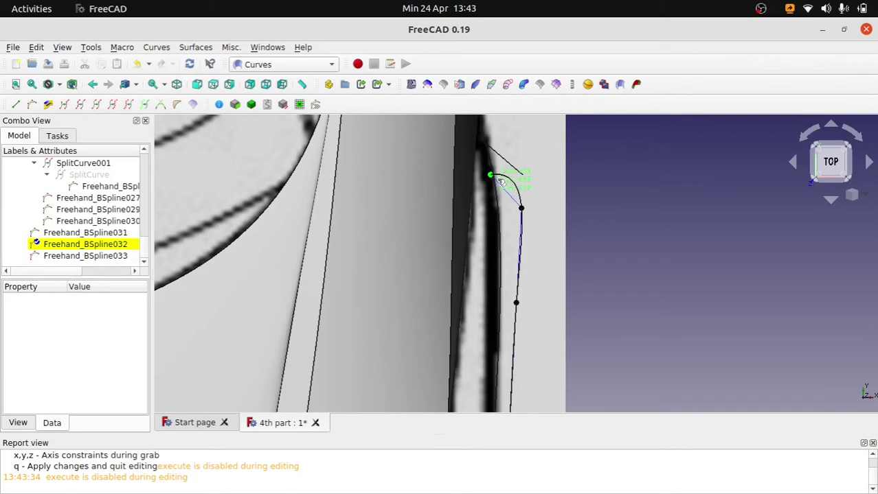
left_click(504, 180)
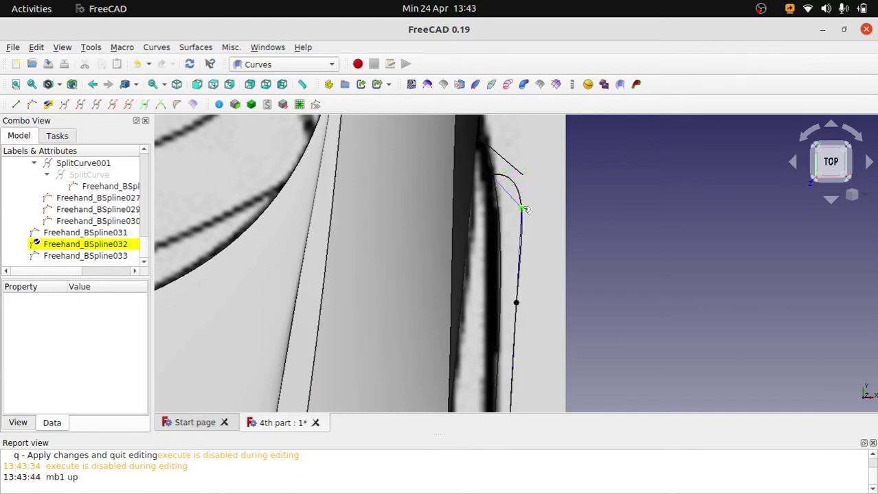
key("g")
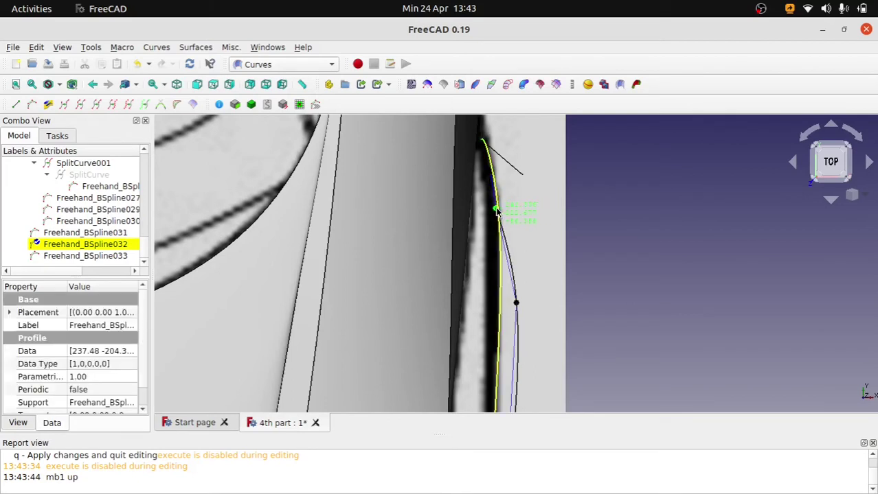
left_click(501, 211)
left_click_drag(502, 211, 500, 213)
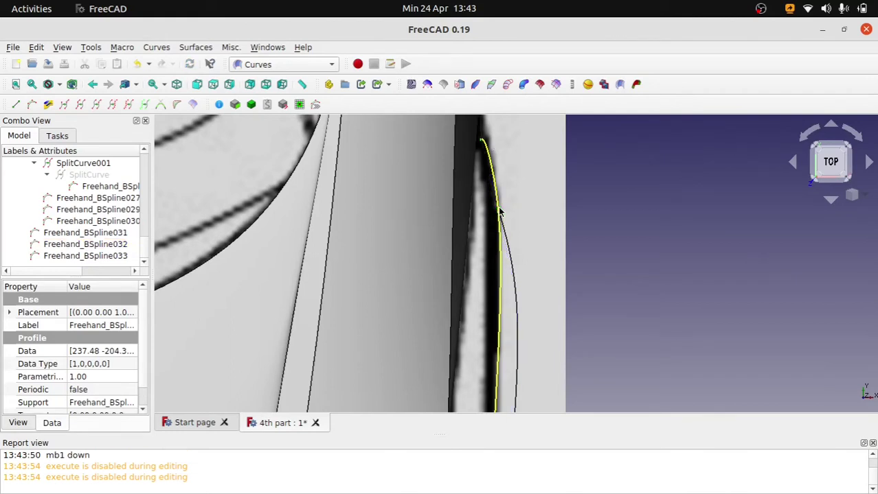
left_click(512, 280)
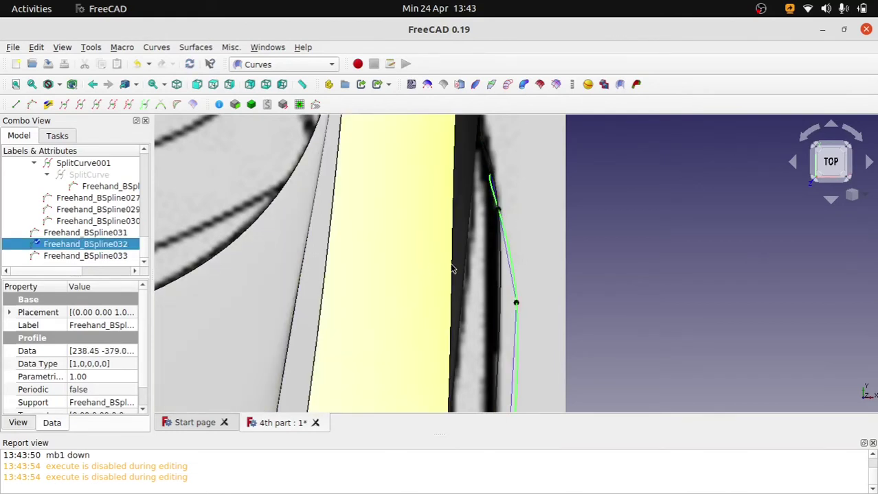
left_click_drag(520, 305, 509, 304)
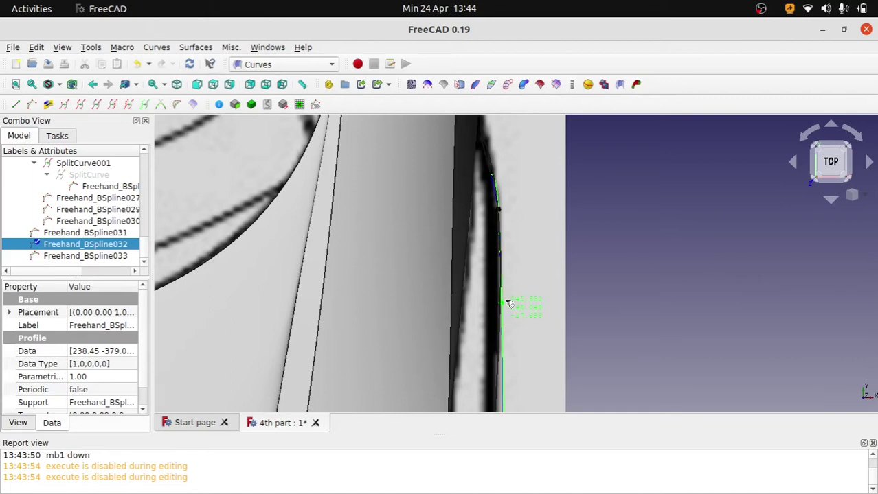
left_click_drag(509, 303, 502, 297)
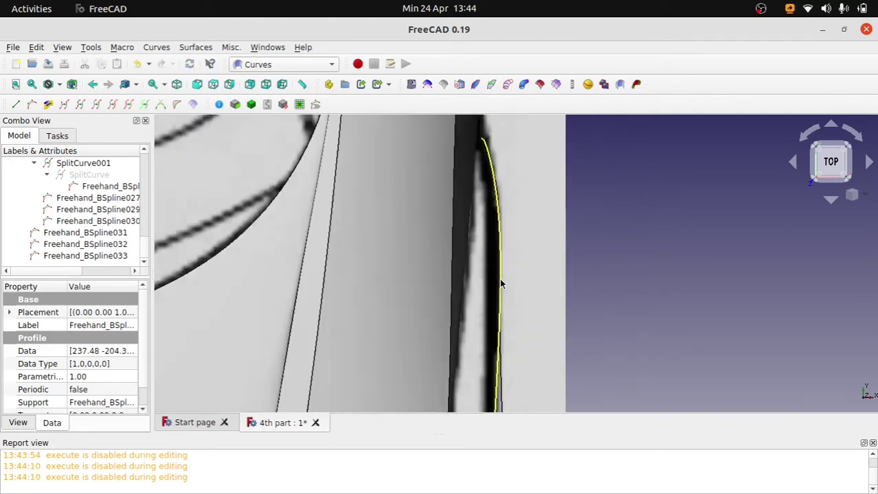
Return to the straight top view and reopen Freehand_BSpline032 for point editing.
scroll(501, 282, "down", 3)
mouse_move(505, 298)
middle_mouse_down()
mouse_move(474, 308)
mouse_move(487, 310)
mouse_move(470, 317)
mouse_move(473, 327)
middle_mouse_up()
key("2")
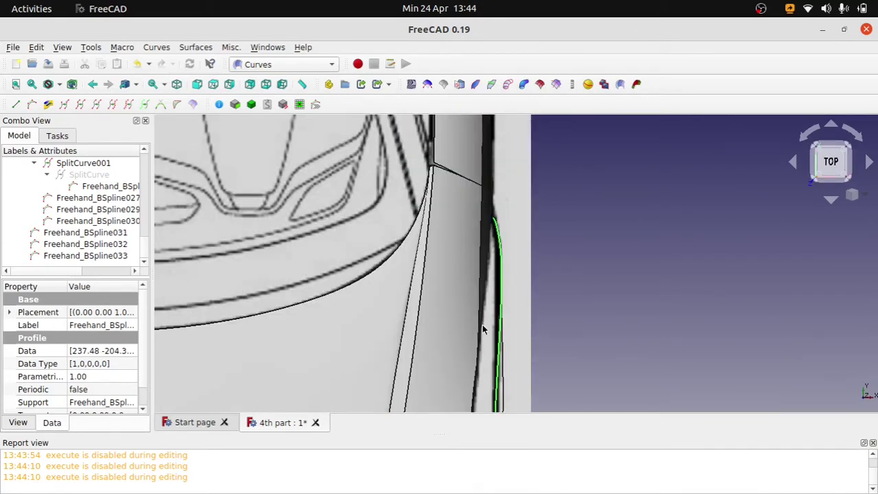
scroll(522, 274, "up", 2)
left_click(518, 278)
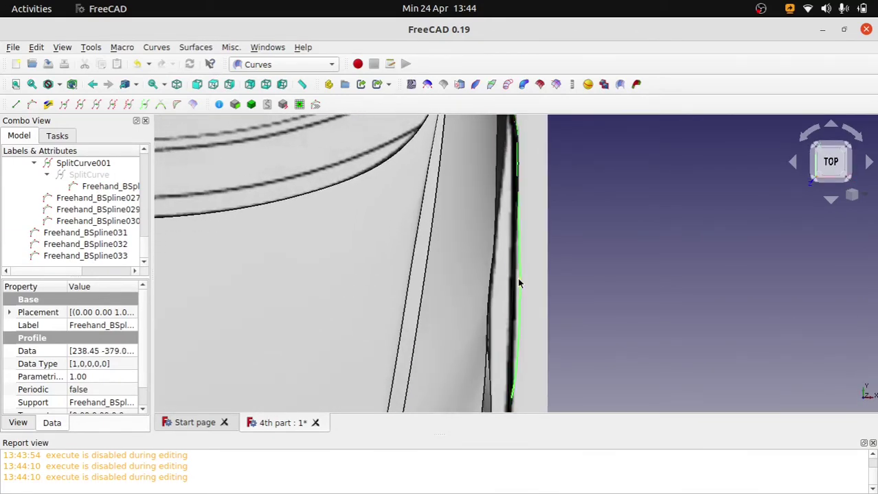
scroll(564, 299, "up", 2)
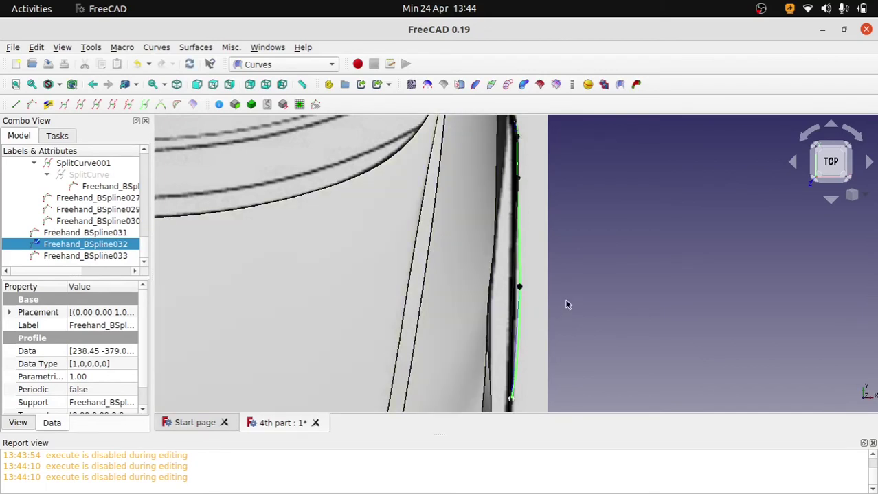
double_click(512, 302)
scroll(502, 307, "up", 1)
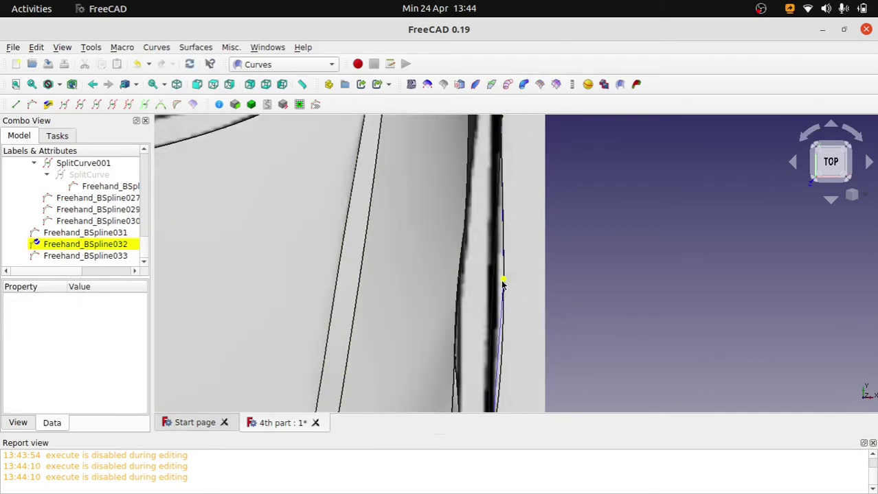
Shift the last control point left onto the outline, then check the curve from the Right view.
left_click_drag(505, 284, 489, 290)
scroll(474, 302, "down", 4)
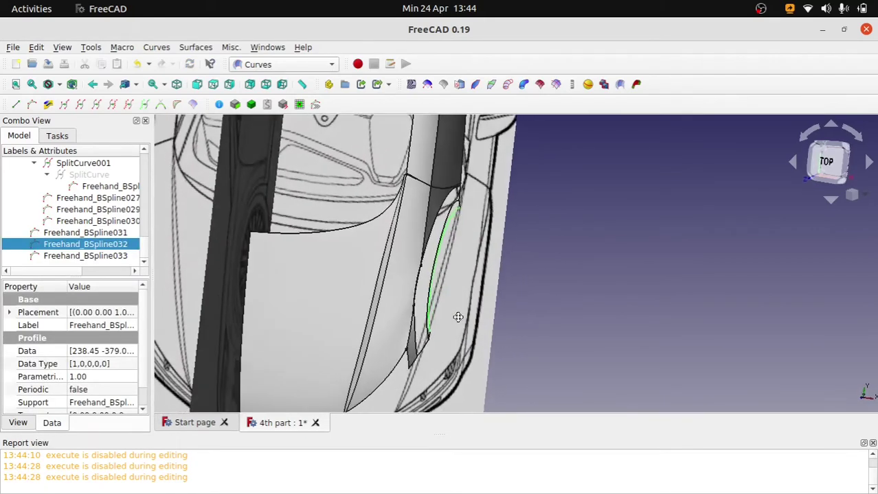
mouse_move(458, 317)
middle_mouse_down()
mouse_move(355, 260)
mouse_move(397, 248)
mouse_move(390, 245)
middle_mouse_up()
scroll(371, 254, "up", 5)
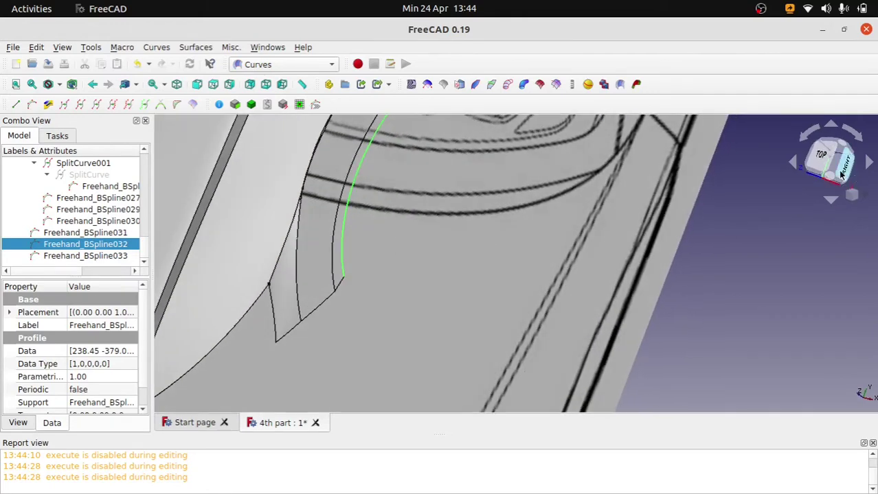
left_click(839, 168)
scroll(587, 197, "up", 3)
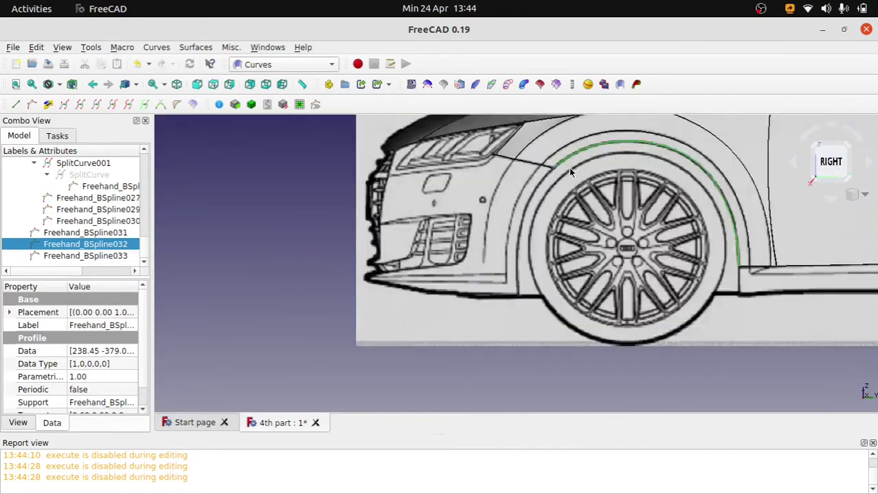
scroll(568, 167, "up", 2)
mouse_move(548, 172)
middle_mouse_down()
mouse_move(561, 222)
mouse_move(540, 250)
mouse_move(489, 255)
mouse_move(538, 265)
mouse_move(583, 261)
mouse_move(596, 240)
mouse_move(519, 174)
middle_mouse_up()
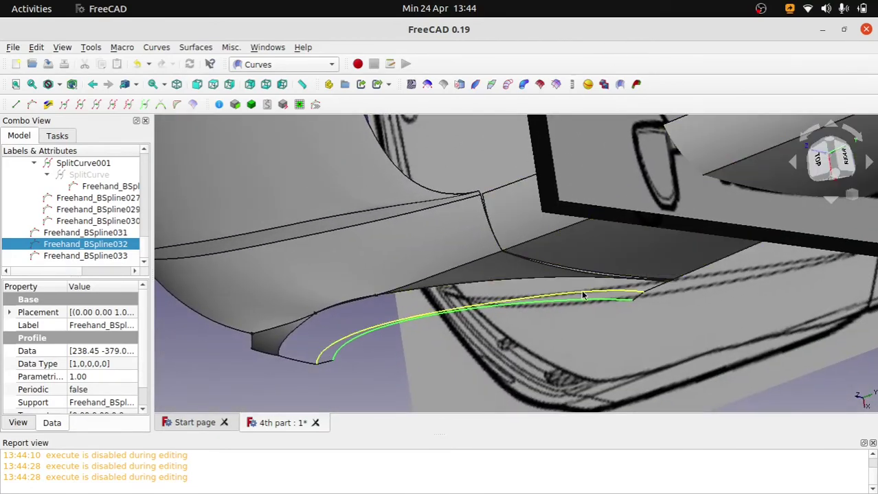
Reopen Freehand_BSpline032 and move its far-end control point and end point onto the wheel-arch edge.
double_click(75, 245)
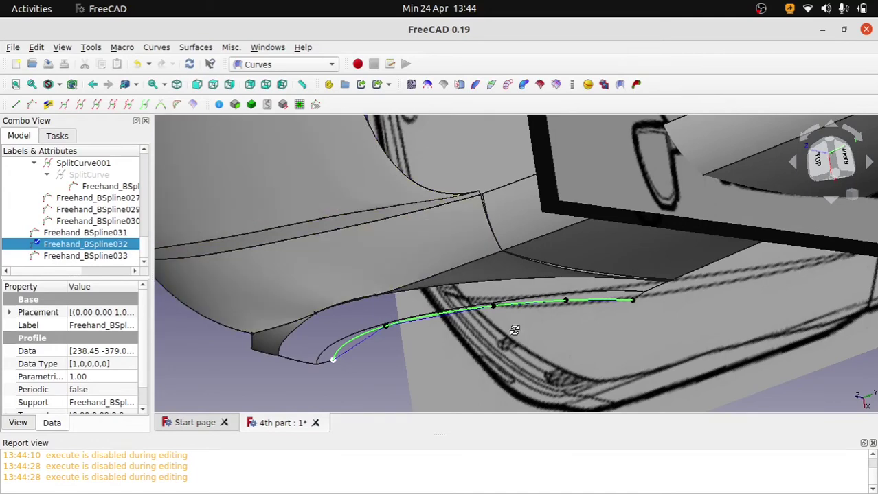
mouse_move(583, 333)
middle_mouse_down()
mouse_move(536, 316)
mouse_move(564, 318)
middle_mouse_up()
left_click(742, 194)
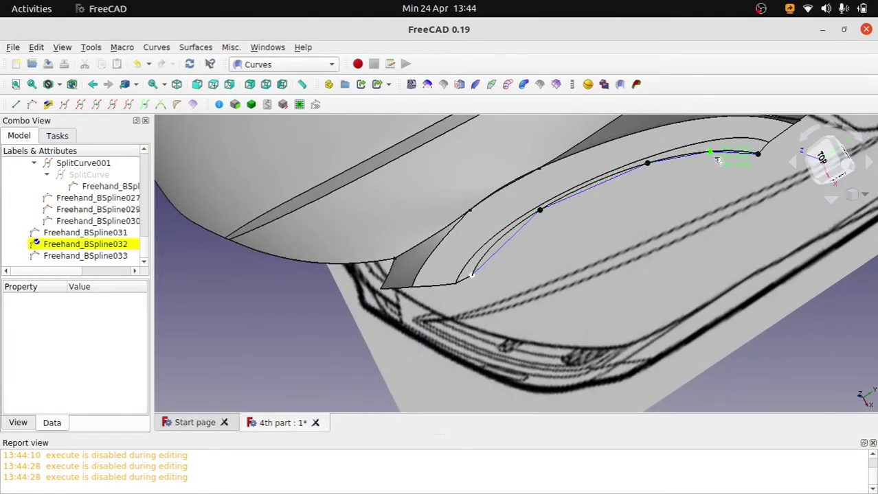
left_click_drag(718, 160, 715, 157)
left_click(715, 157)
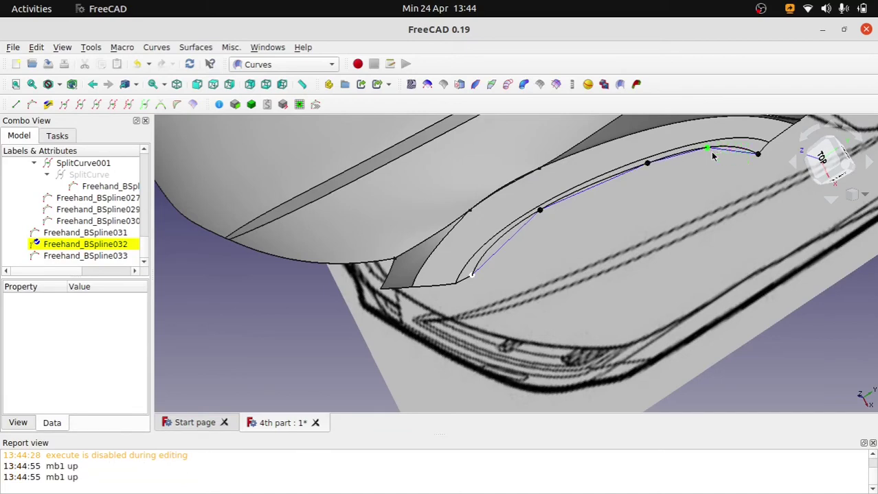
left_click(762, 158)
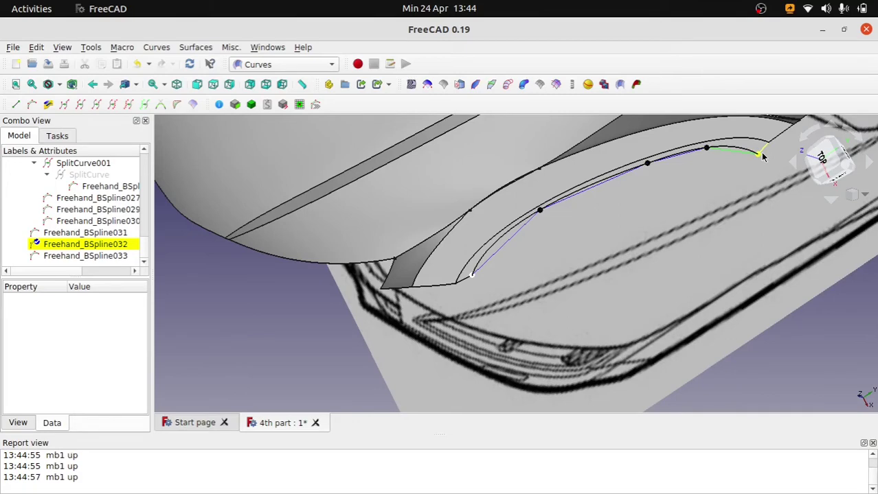
left_click_drag(761, 156, 755, 148)
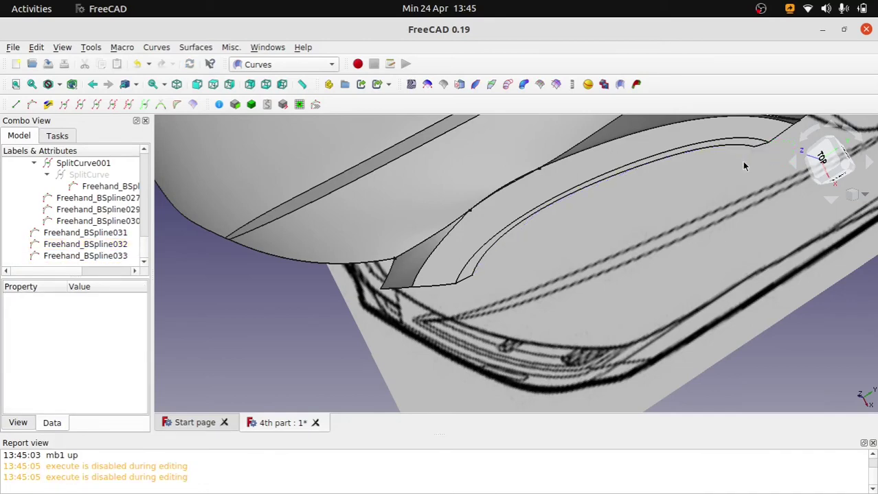
mouse_move(742, 162)
middle_mouse_down()
mouse_move(670, 174)
mouse_move(669, 232)
mouse_move(652, 231)
mouse_move(638, 258)
mouse_move(555, 250)
mouse_move(653, 180)
mouse_move(534, 296)
mouse_move(471, 291)
middle_mouse_up()
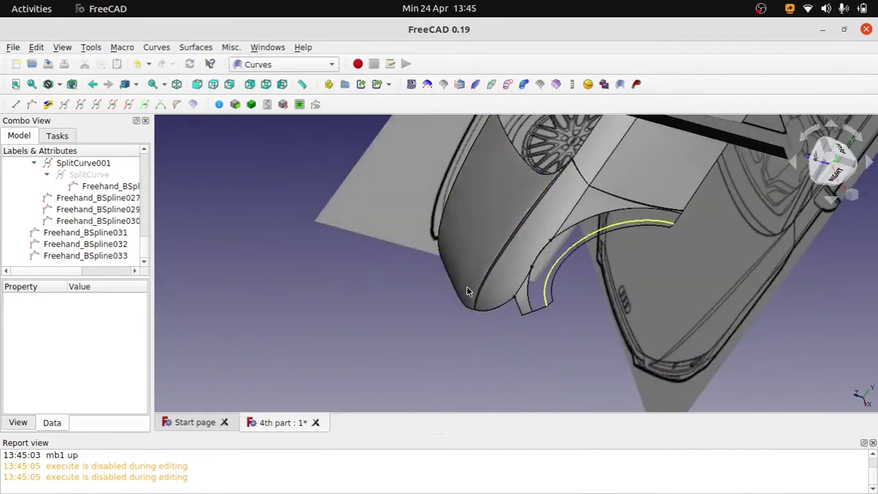
Select hood curve Freehand_BSpline025, enter and close its point editing, then view the whole body at an angle.
mouse_move(581, 263)
middle_mouse_down()
mouse_move(497, 289)
mouse_move(435, 283)
mouse_move(505, 235)
mouse_move(672, 196)
mouse_move(717, 216)
mouse_move(688, 258)
mouse_move(545, 298)
middle_mouse_up()
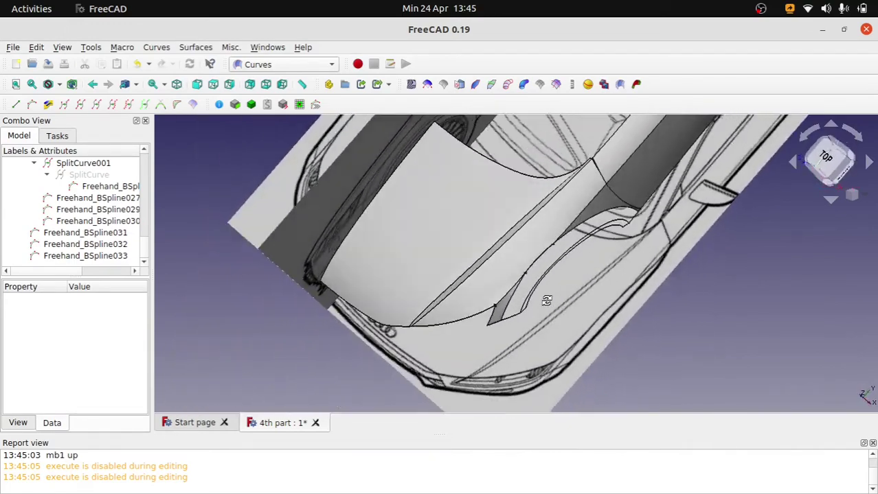
scroll(547, 276, "up", 3)
scroll(545, 273, "up", 3)
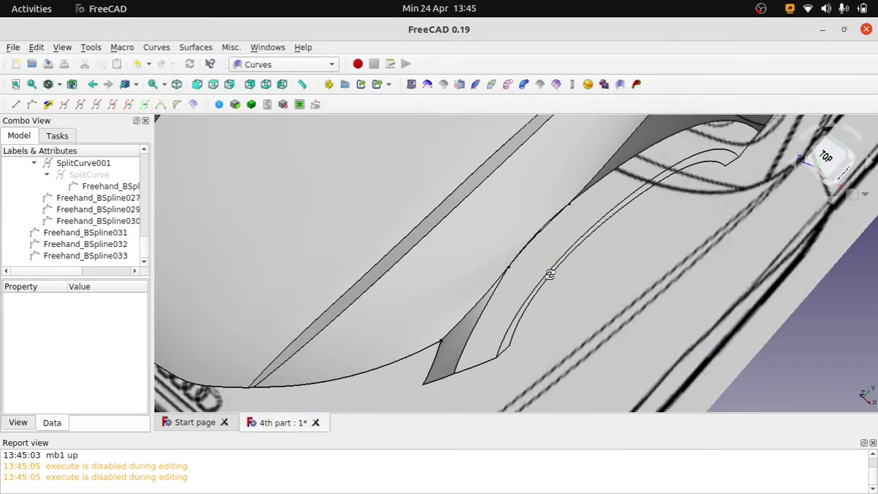
left_click(549, 275)
scroll(87, 250, "up", 2)
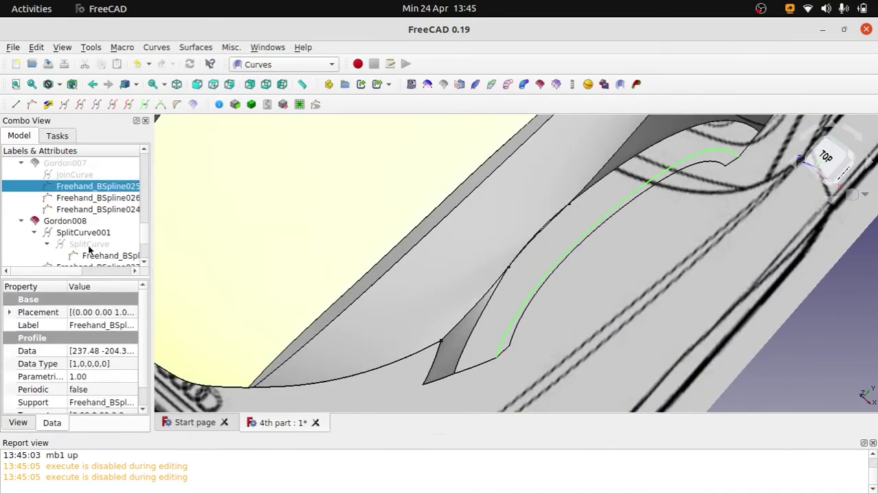
double_click(98, 186)
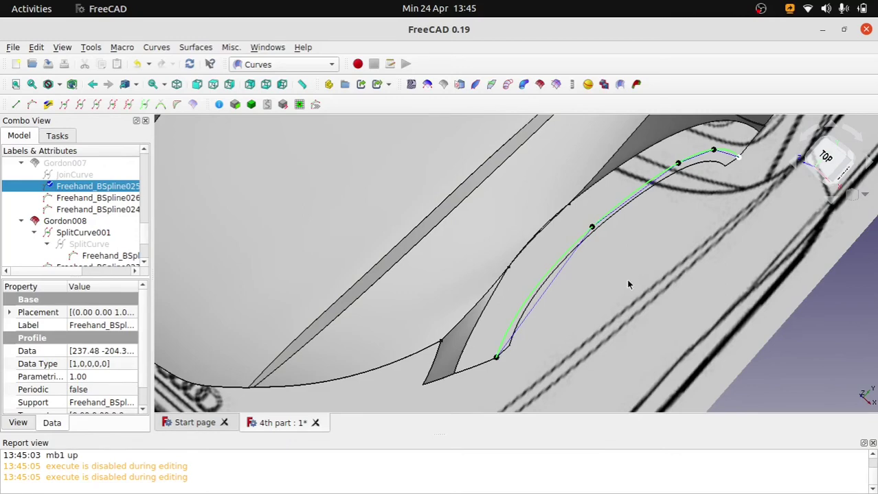
left_click(626, 279)
key("Escape")
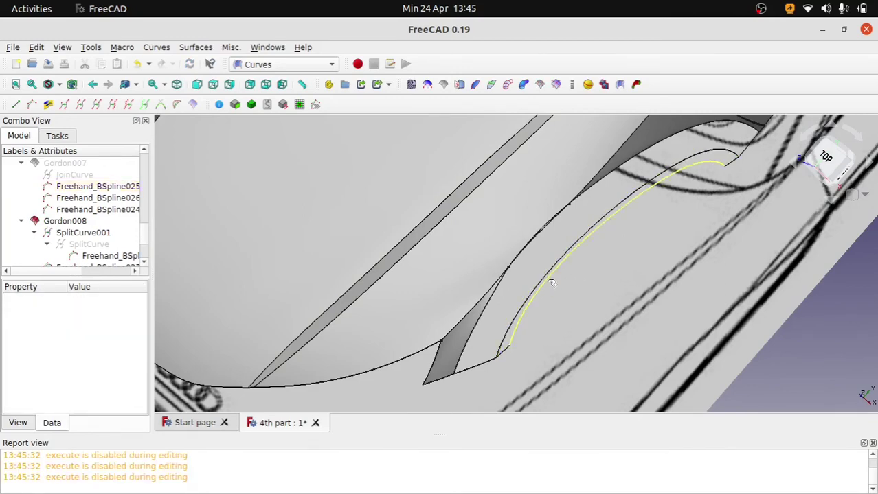
left_click(545, 280)
scroll(601, 312, "down", 5)
mouse_move(601, 312)
middle_mouse_down()
mouse_move(687, 278)
mouse_move(675, 283)
middle_mouse_up()
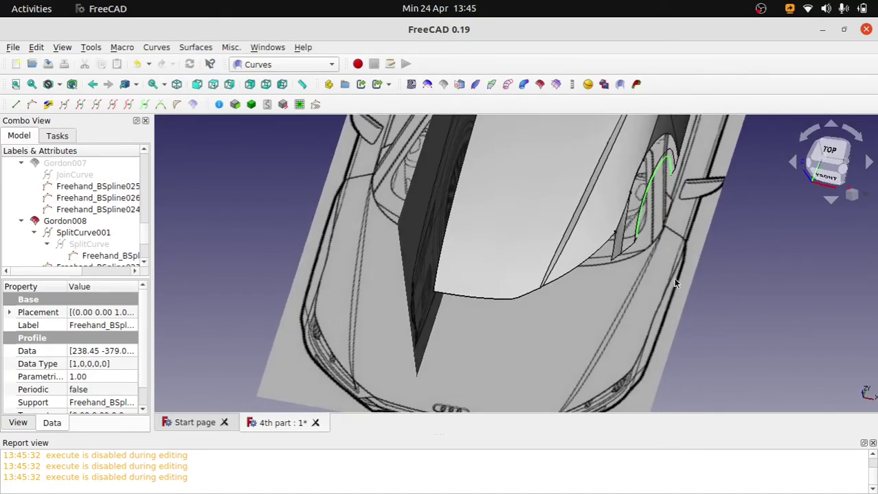
Return to the top view and open Freehand_BSpline032 for point editing.
left_click(829, 156)
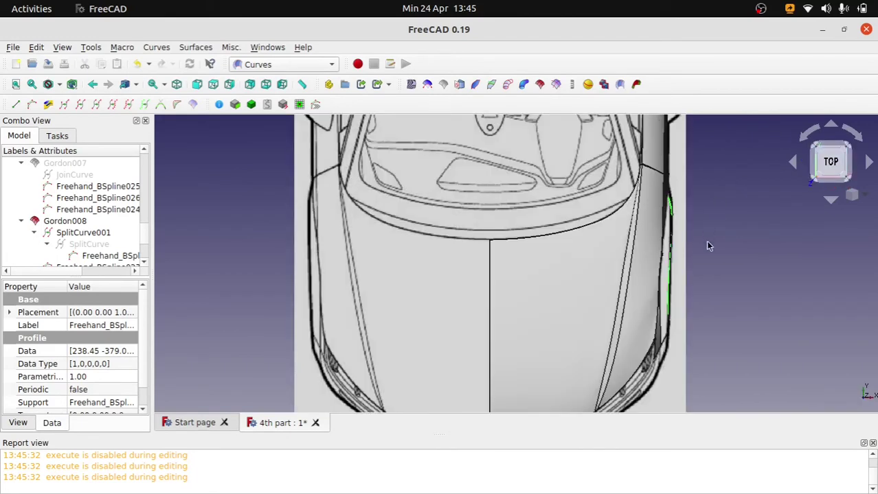
scroll(705, 241, "up", 5)
scroll(665, 269, "down", 3)
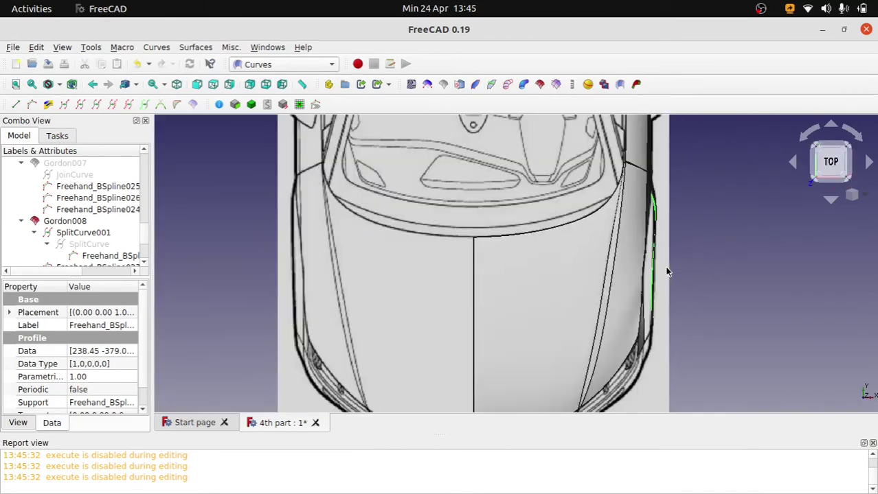
scroll(660, 261, "up", 3)
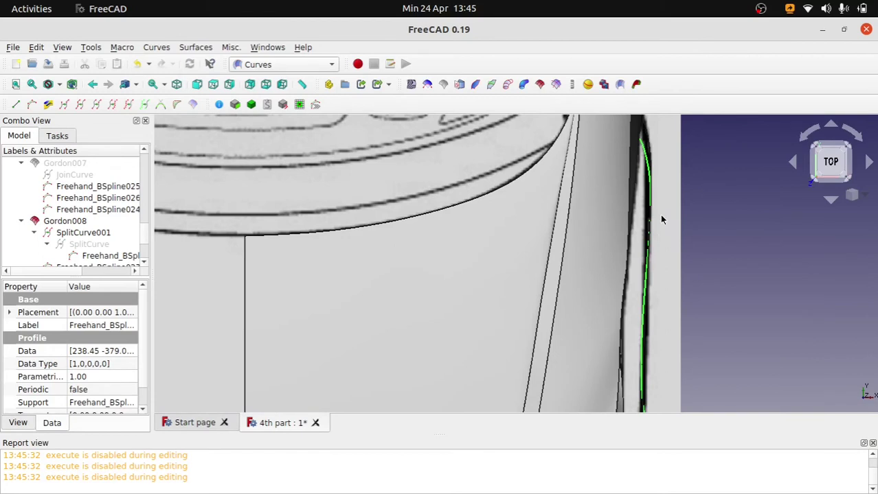
scroll(98, 252, "down", 2)
left_click(98, 246)
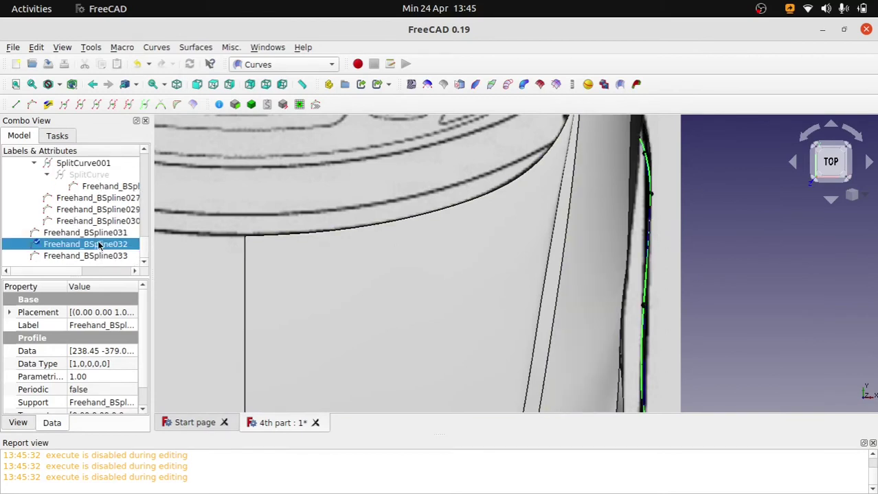
left_click(717, 245)
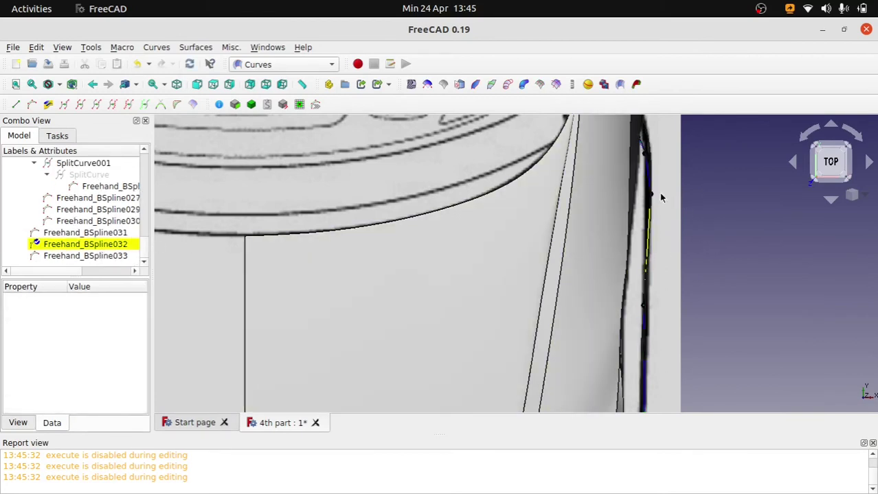
scroll(660, 192, "up", 2)
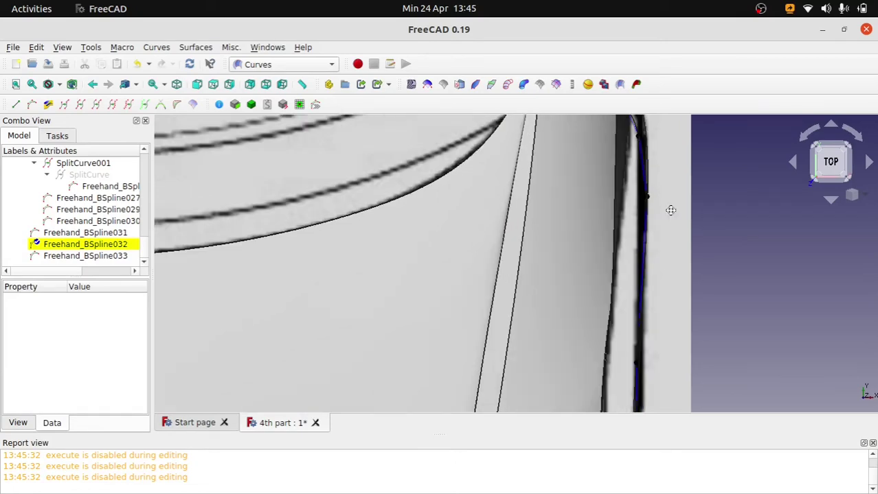
scroll(662, 208, "up", 3)
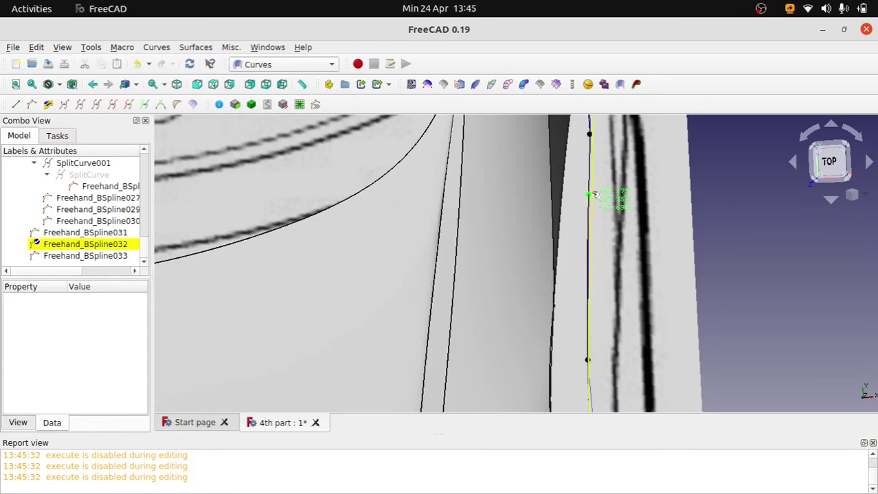
Shift the curve's middle control point onto the blueprint edge beside the front.
left_click(592, 197)
left_click(592, 197)
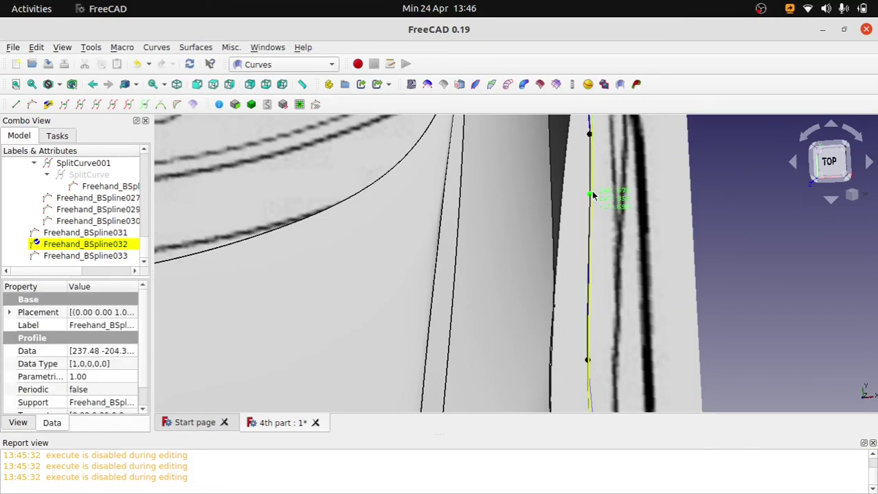
left_click(589, 195)
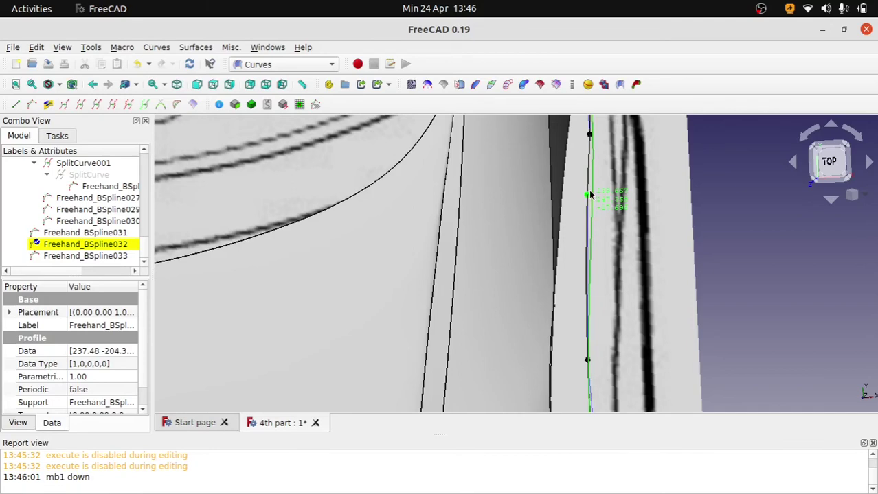
scroll(590, 195, "down", 2)
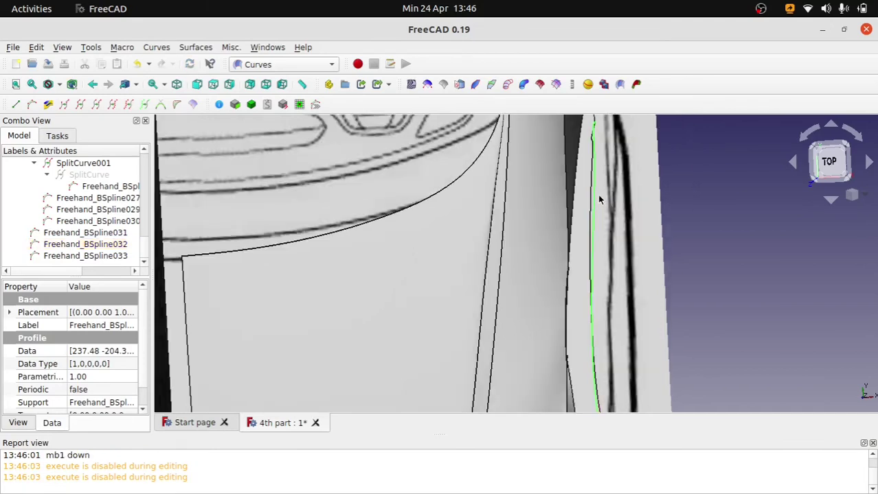
scroll(597, 194, "down", 3)
scroll(584, 230, "down", 3)
middle_click_drag(585, 230, 565, 241)
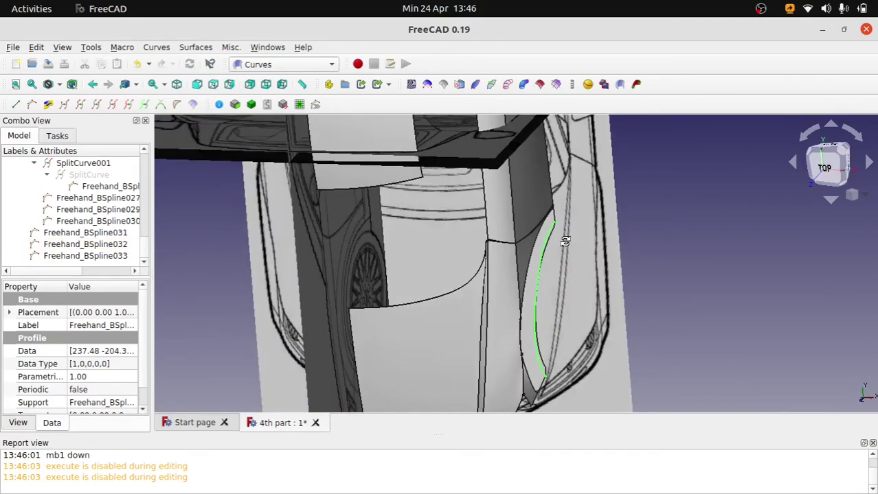
Deselect the edited curve and inspect the fender curves from straight top-down.
left_click(591, 275)
mouse_move(591, 278)
middle_mouse_down()
mouse_move(622, 265)
mouse_move(610, 260)
middle_mouse_up()
key("2")
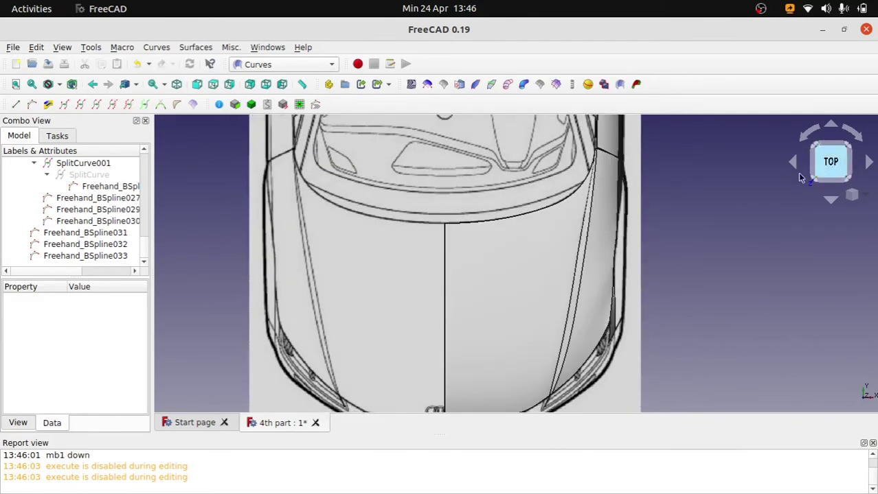
scroll(601, 288, "up", 3)
scroll(638, 281, "up", 2)
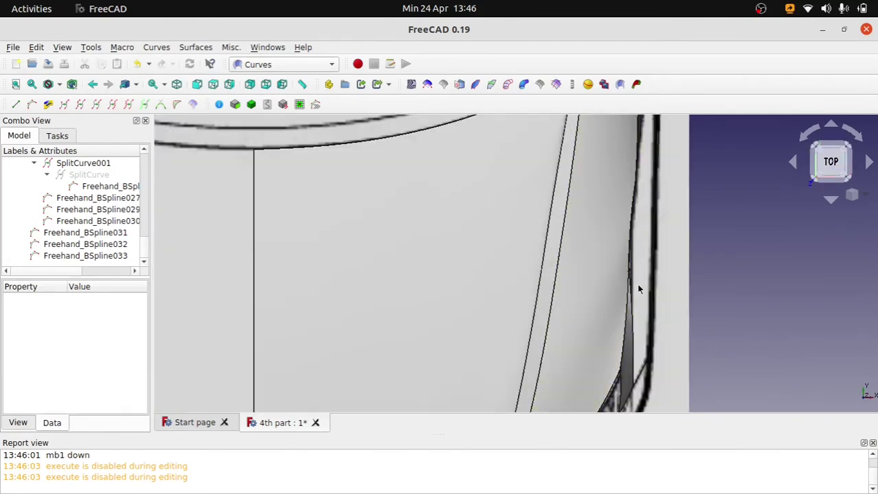
scroll(637, 285, "down", 5)
scroll(653, 263, "up", 3)
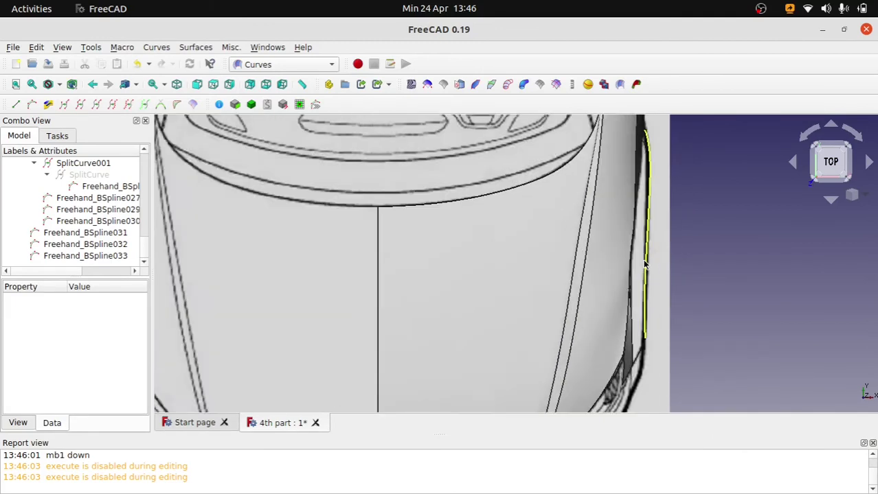
scroll(646, 265, "up", 2)
Select the right-side fender edge curve and check it at an angle and from the top.
left_click(646, 265)
scroll(649, 234, "down", 2)
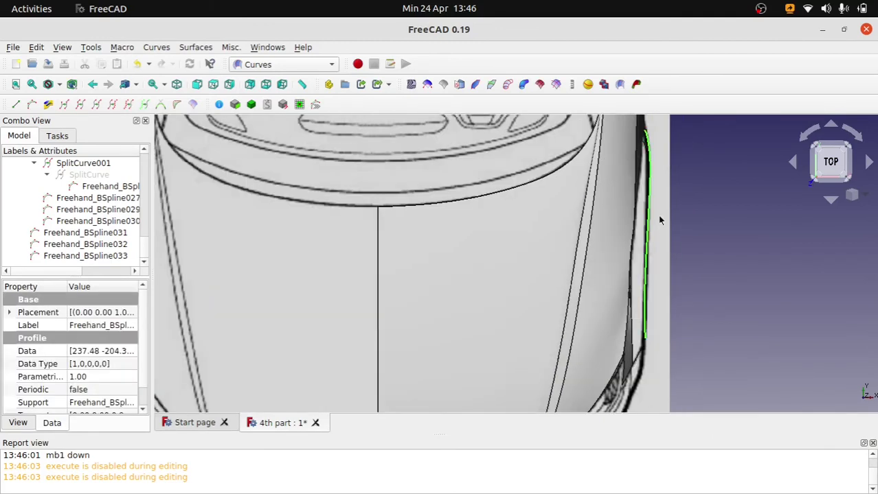
scroll(607, 267, "down", 3)
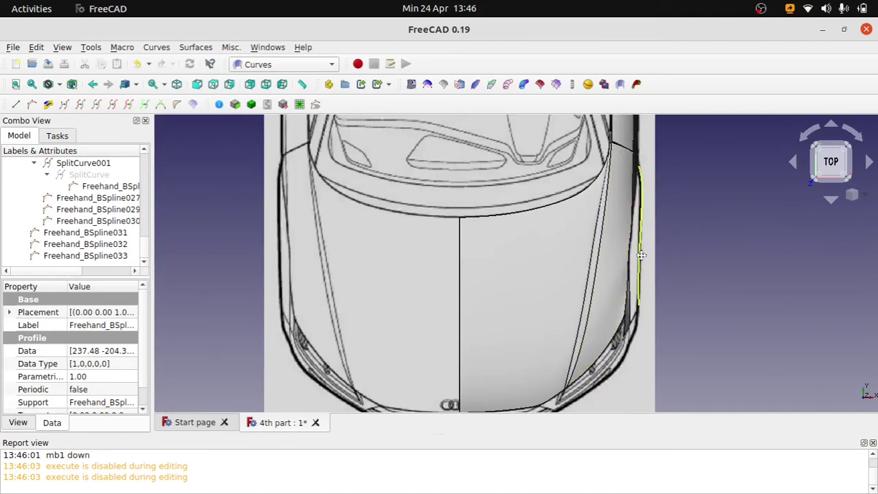
mouse_move(618, 261)
middle_mouse_down()
mouse_move(607, 267)
mouse_move(663, 217)
middle_mouse_up()
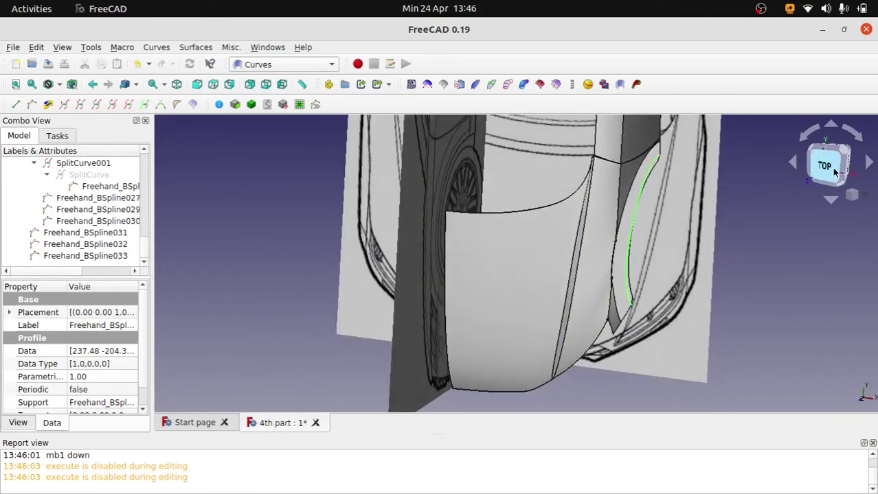
key("2")
scroll(80, 234, "up", 3)
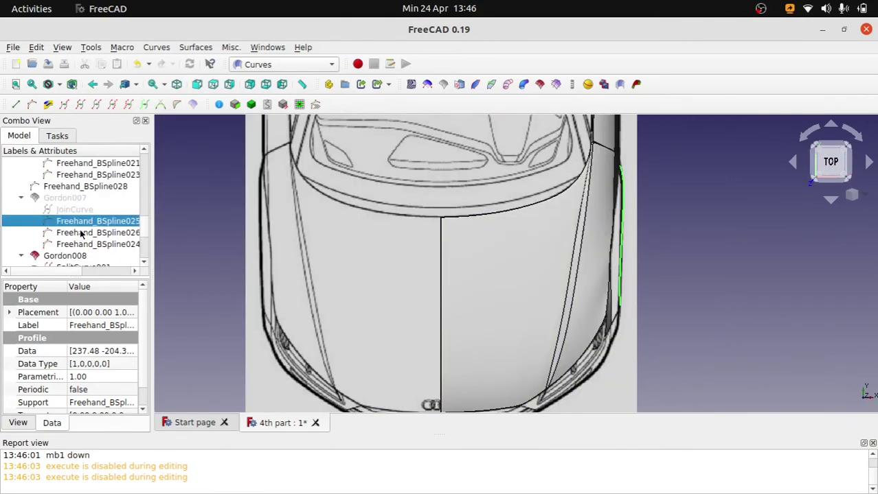
scroll(673, 238, "up", 3)
Pull one Freehand_BSpline025 control point slightly left onto the blueprint line.
scroll(646, 239, "up", 2)
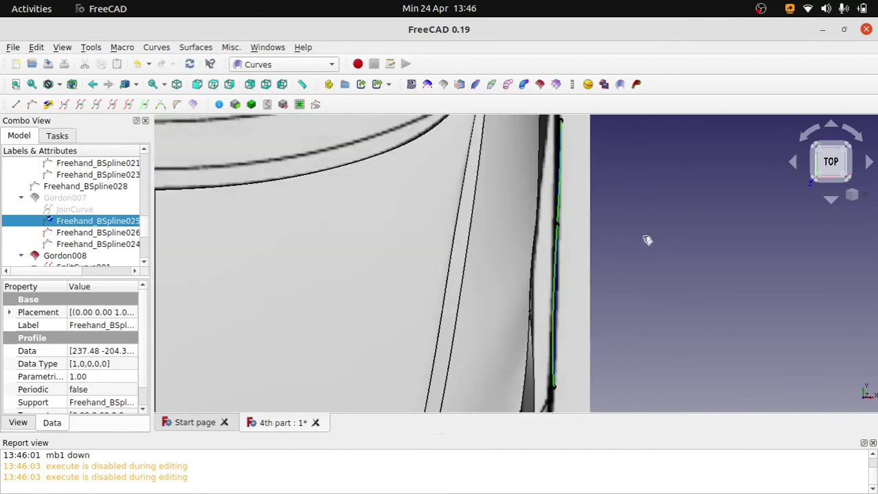
left_click(646, 240)
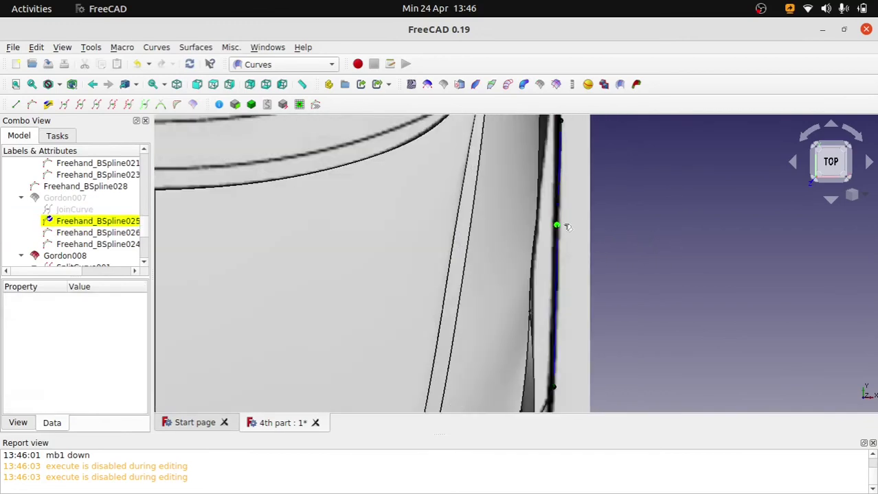
left_click_drag(567, 228, 563, 229)
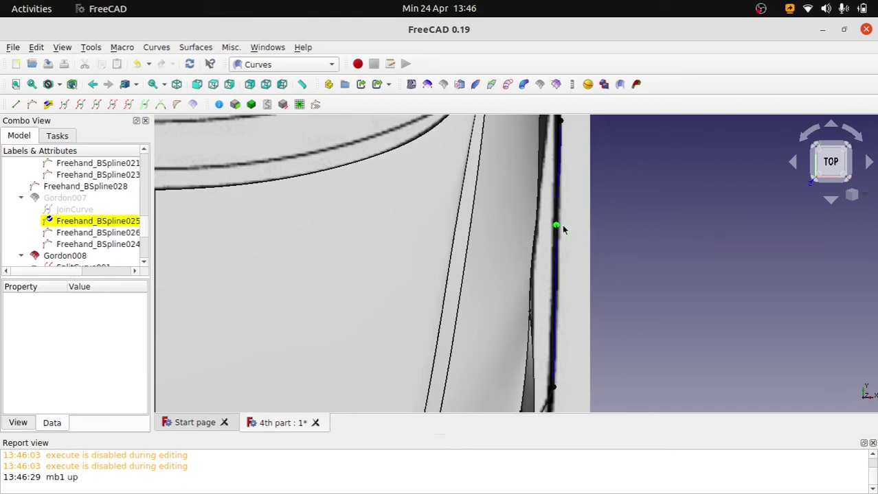
key("Escape")
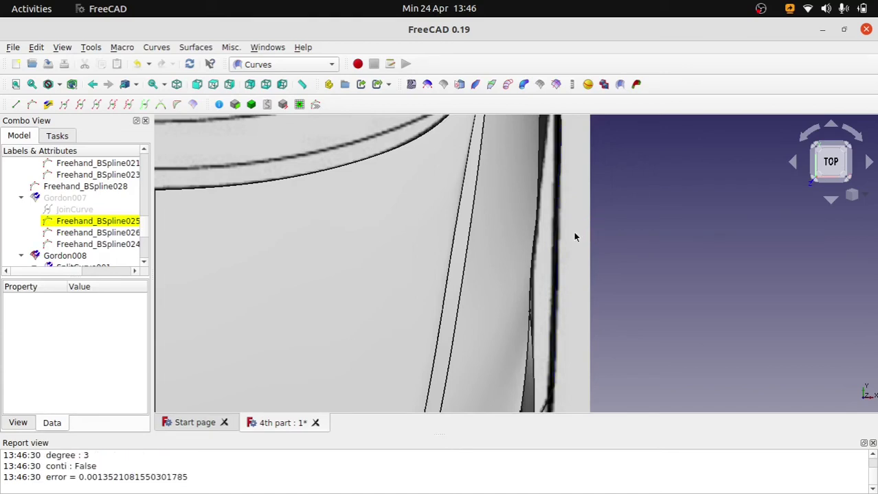
scroll(573, 234, "down", 5)
Reopen Freehand_BSpline025 and shift its upper control point left, then view the car at an angle.
left_click(73, 242)
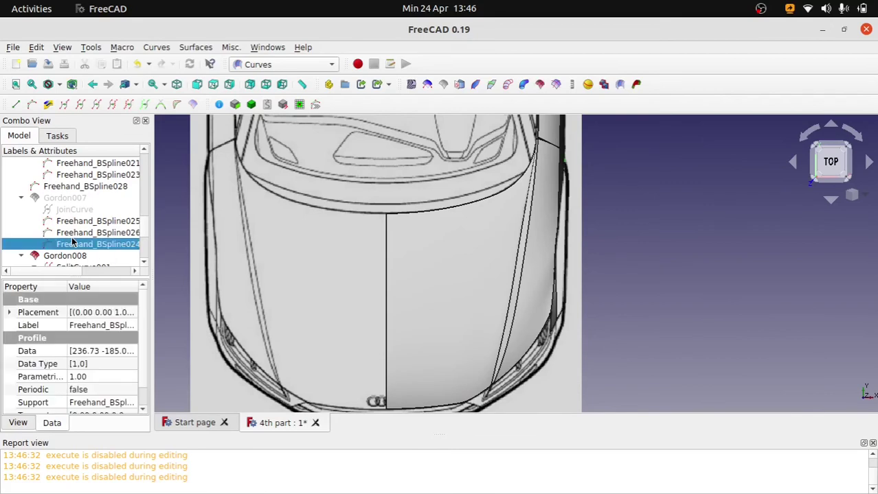
left_click(81, 223)
double_click(81, 223)
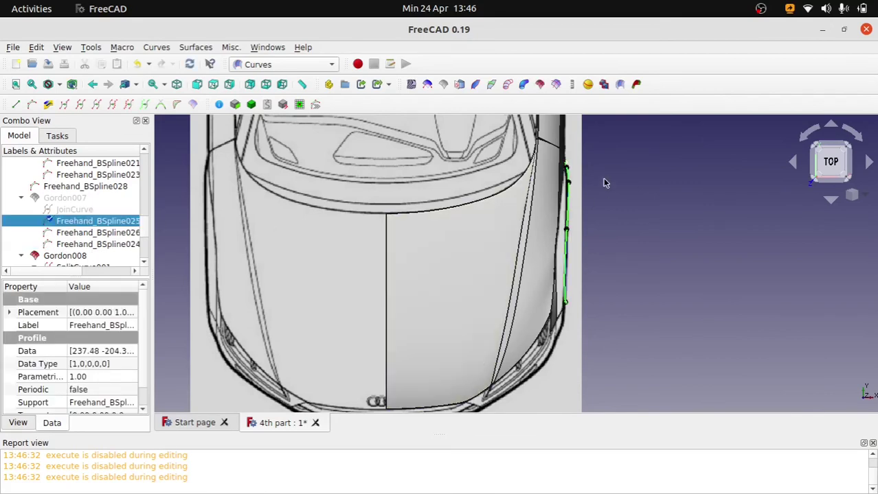
scroll(603, 183, "up", 3)
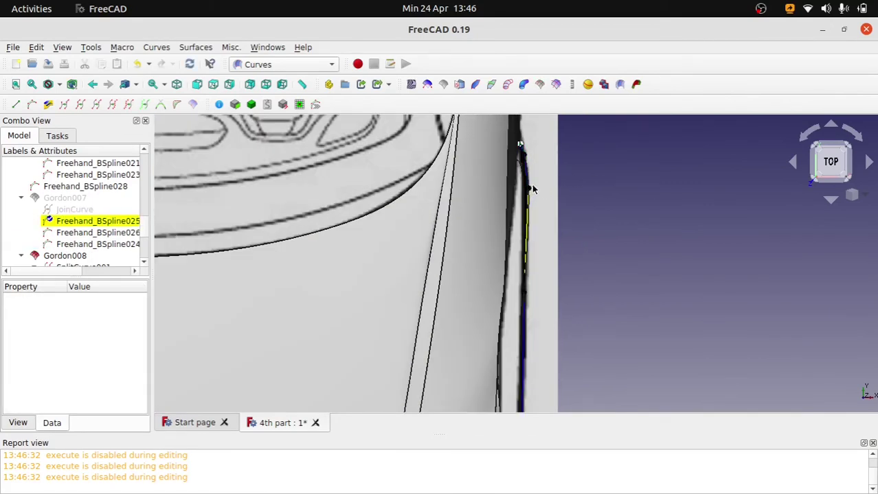
left_click_drag(543, 188, 536, 189)
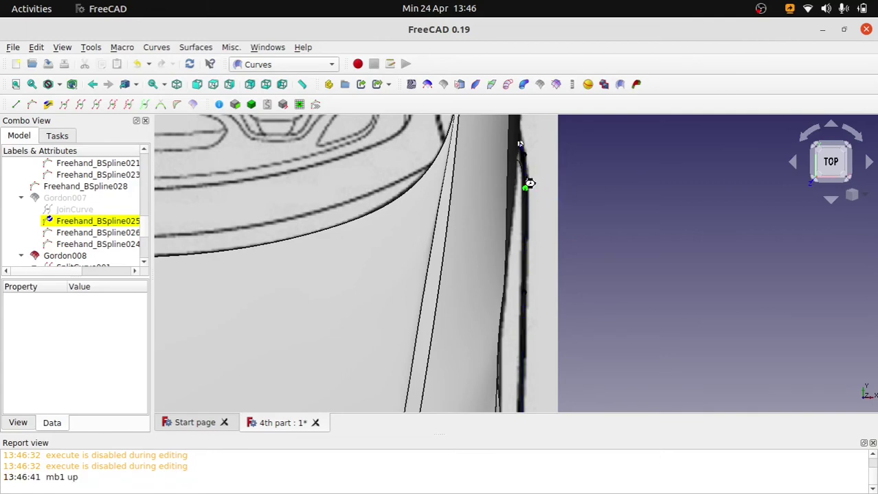
key("Escape")
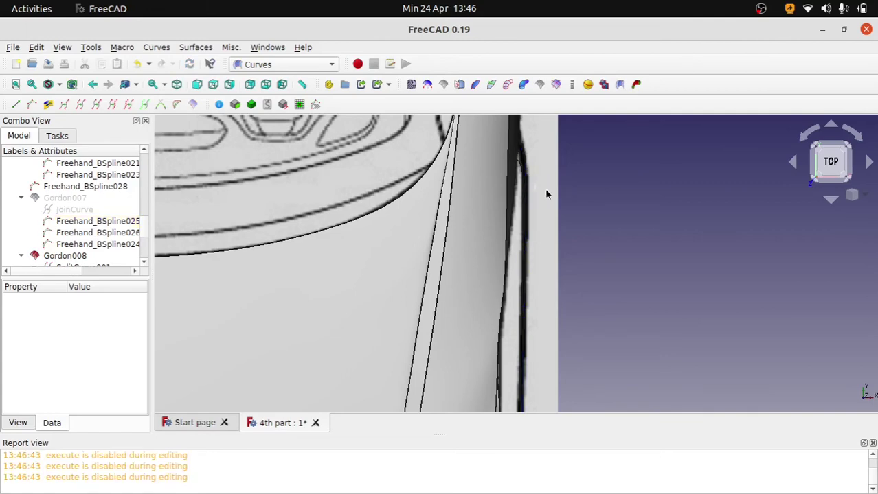
scroll(550, 220, "down", 5)
mouse_move(573, 245)
left_mouse_down()
mouse_move(497, 220)
mouse_move(545, 302)
mouse_move(746, 213)
left_mouse_up()
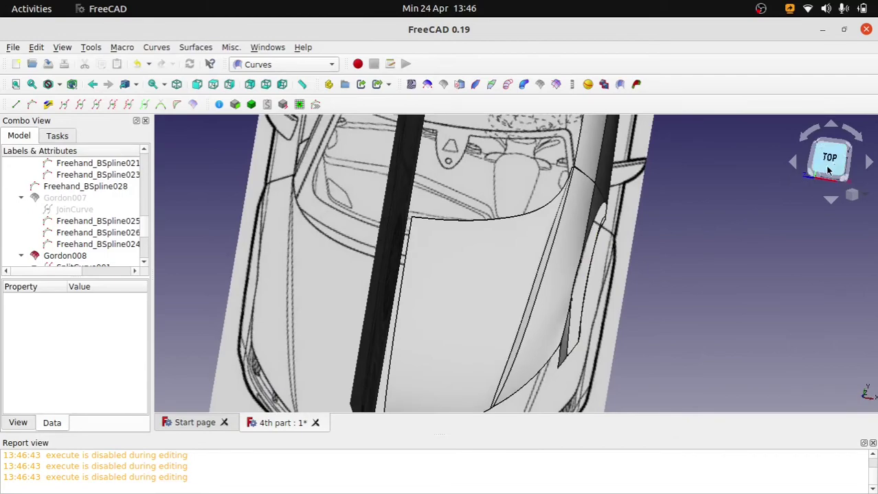
Orbit the car from the top view to tilted front angles.
left_click(828, 164)
scroll(539, 240, "up", 5)
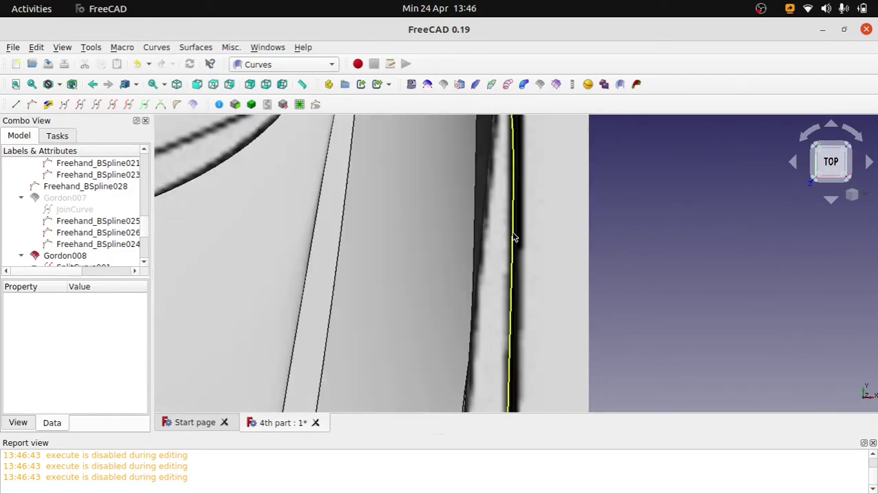
scroll(563, 274, "down", 5)
left_click_drag(563, 275, 523, 229)
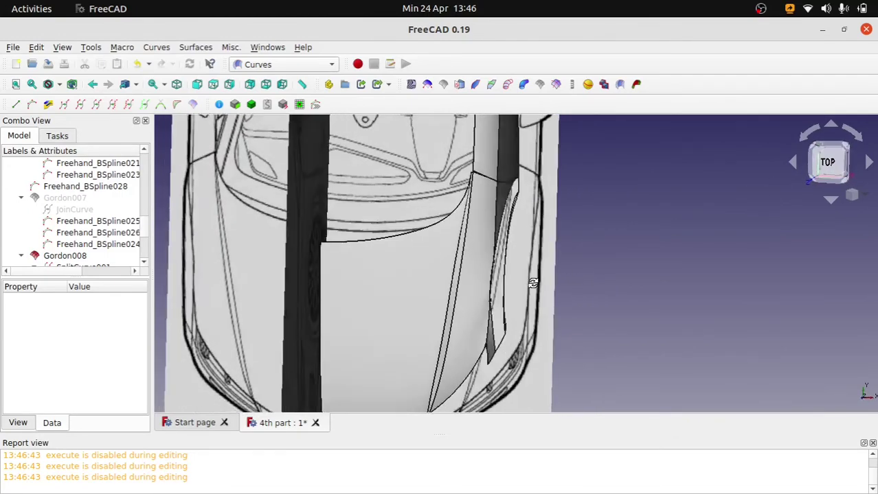
scroll(523, 228, "up", 5)
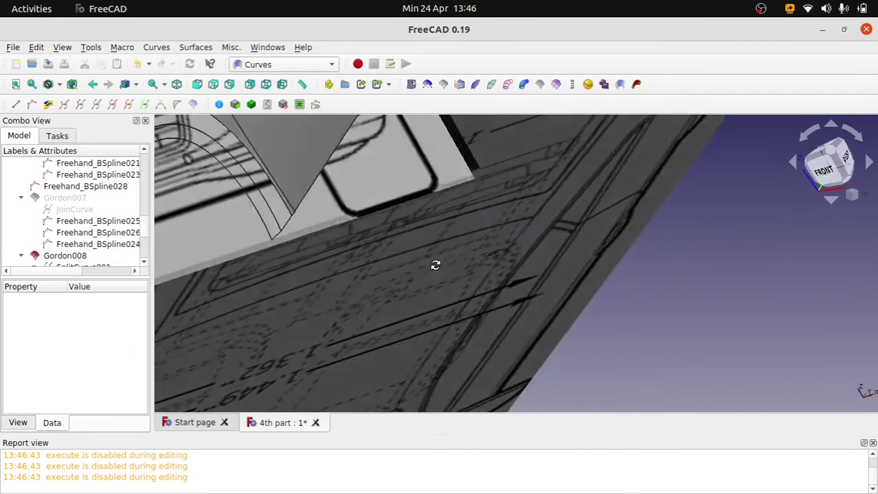
mouse_move(429, 237)
left_mouse_down()
mouse_move(645, 244)
mouse_move(603, 209)
left_mouse_up()
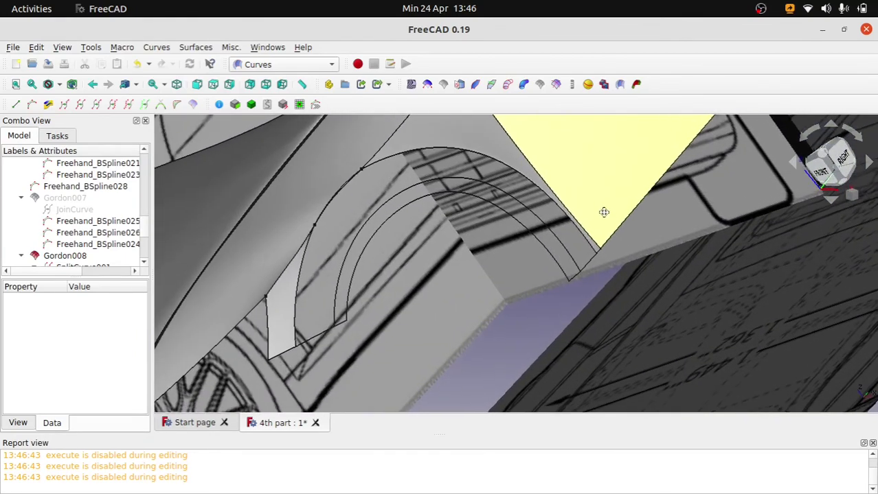
From the right view, select the small fender curve and outer fender arc and build a Gordon surface.
left_click(838, 168)
scroll(661, 193, "down", 5)
scroll(403, 157, "up", 3)
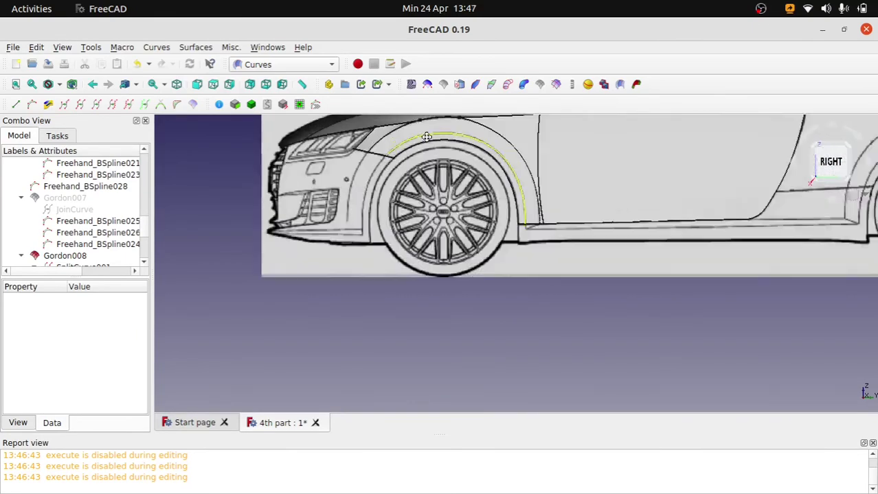
scroll(363, 162, "up", 2)
scroll(363, 162, "up", 2)
left_click(376, 170)
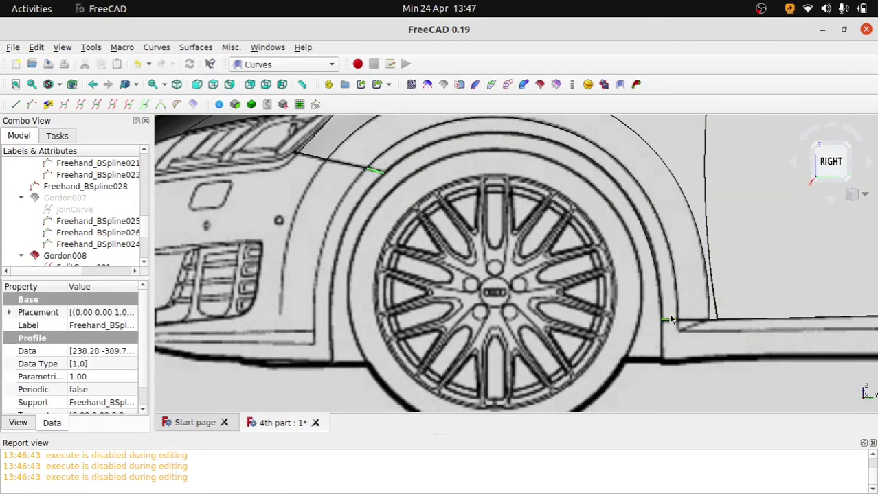
left_click(656, 220, "ctrl")
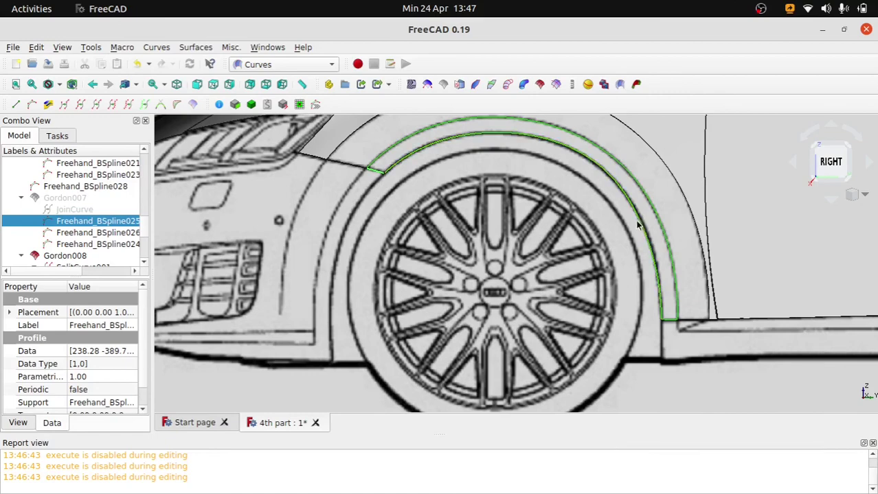
left_click(540, 83)
Inspect the new Gordon007 flare surface in perspective, right and oblique views.
scroll(522, 274, "down", 5)
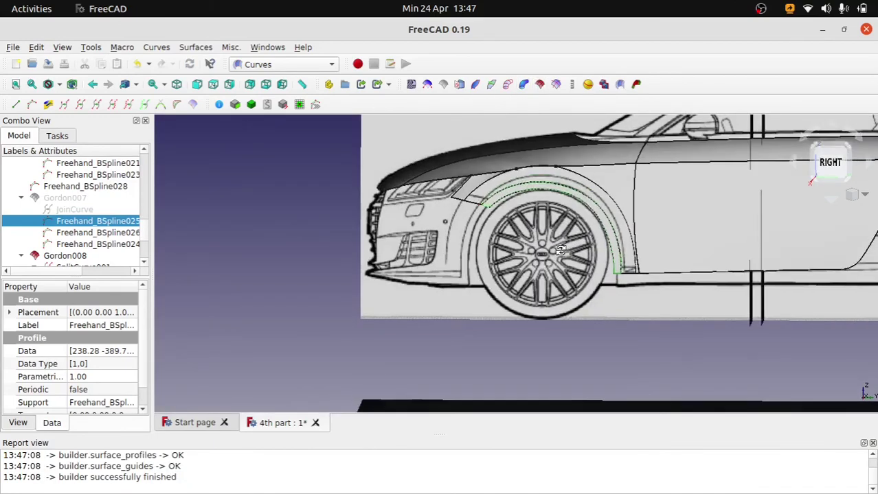
middle_click_drag(522, 274, 525, 292)
left_click(473, 344)
scroll(494, 321, "up", 3)
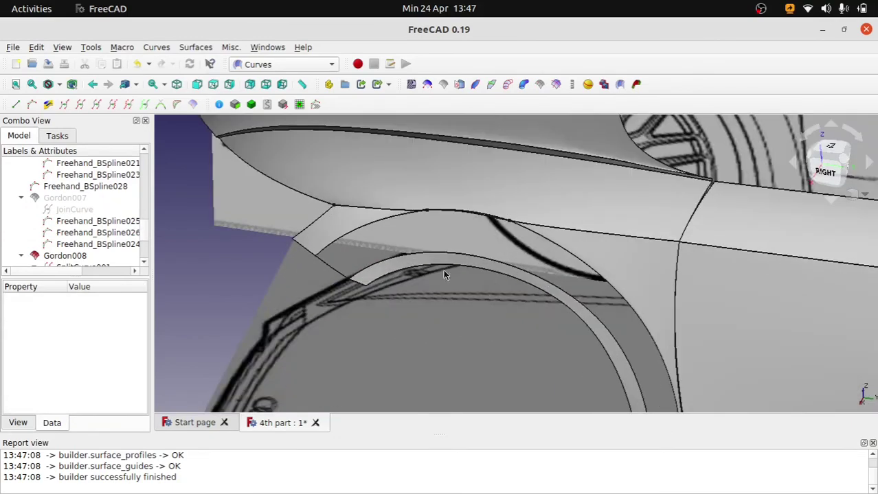
left_click(67, 199)
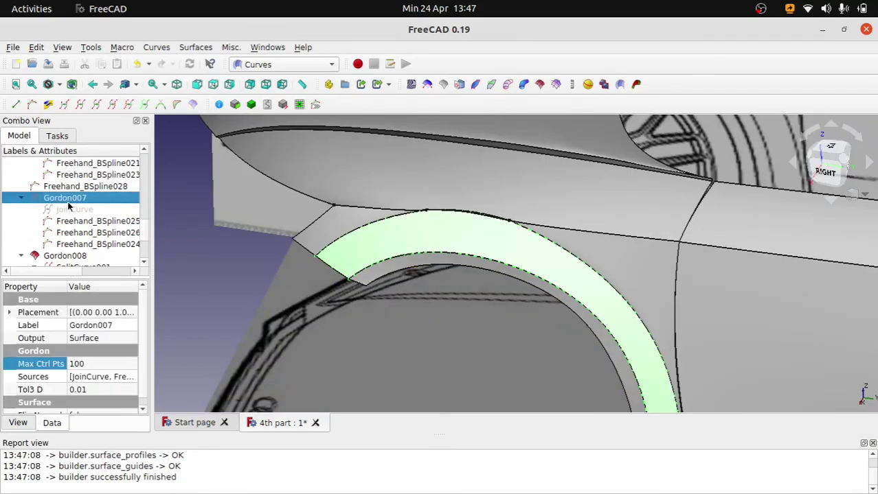
left_click(371, 356)
scroll(441, 333, "down", 5)
mouse_move(443, 333)
middle_mouse_down()
mouse_move(608, 367)
mouse_move(748, 245)
middle_mouse_up()
left_click(843, 180)
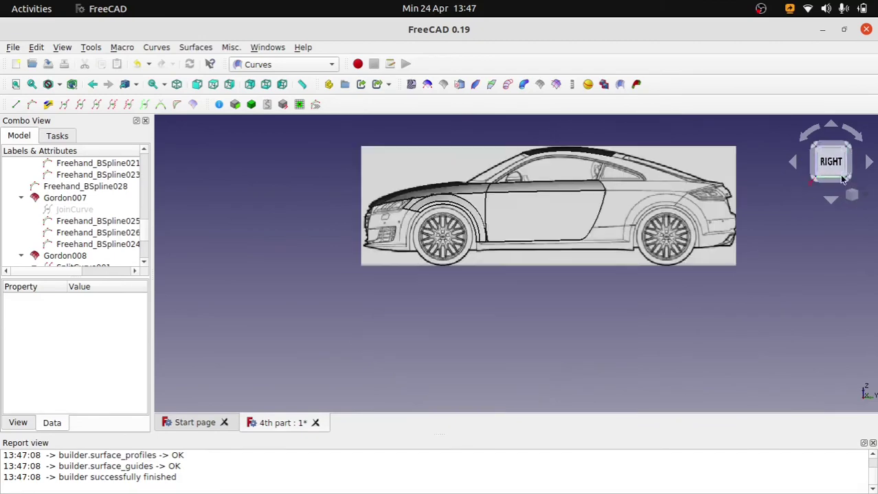
scroll(471, 206, "up", 5)
scroll(471, 206, "up", 3)
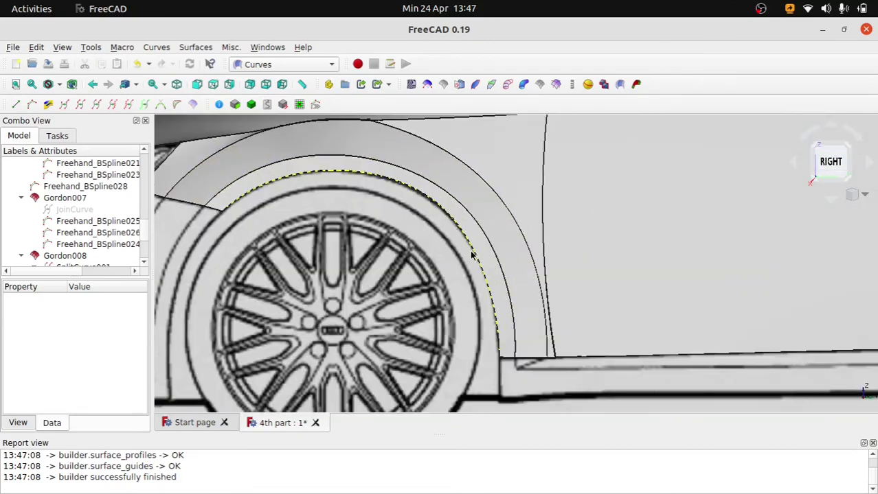
scroll(471, 255, "down", 5)
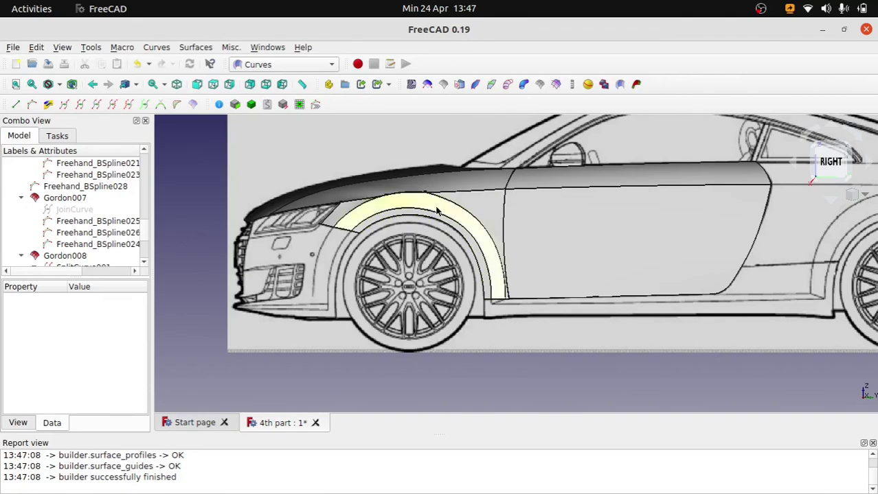
middle_click_drag(437, 212, 495, 318)
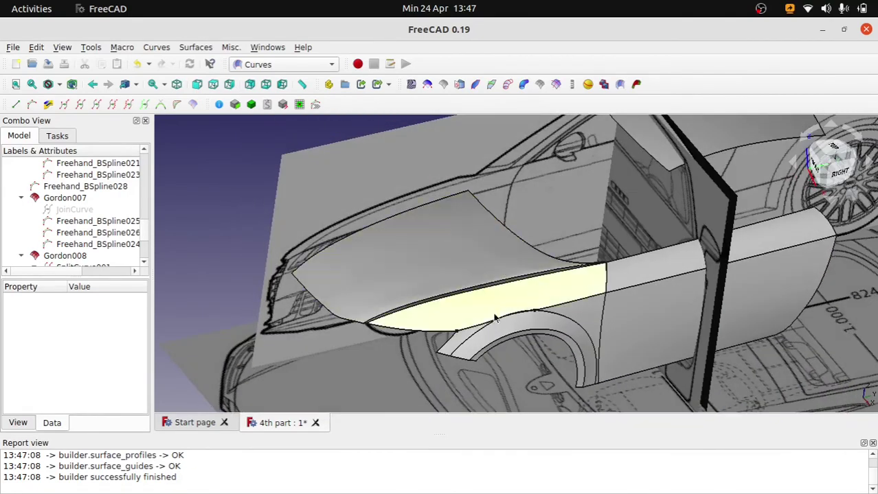
Hide the wheel-arch curves Freehand_BSpline025 and Freehand_BSpline024.
left_click(87, 221)
left_click(87, 245, "shift")
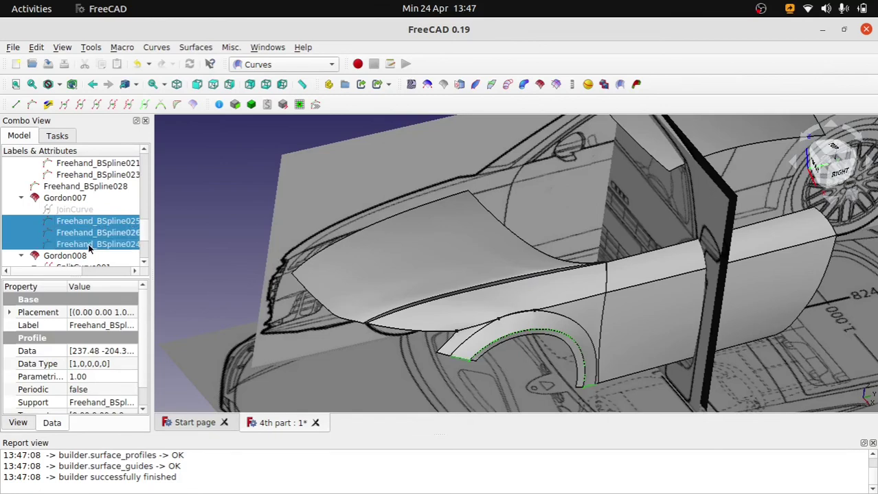
key("space")
scroll(69, 220, "up", 1)
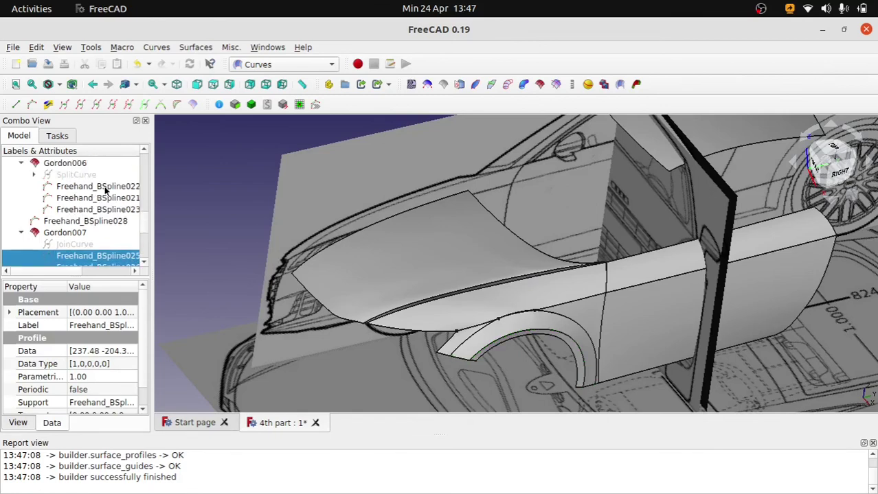
Hide the freehand curves under Gordon006, Gordon008 and Gordon009 (Freehand_BSpline022 through 032).
left_click(105, 192)
left_click(98, 220, "shift")
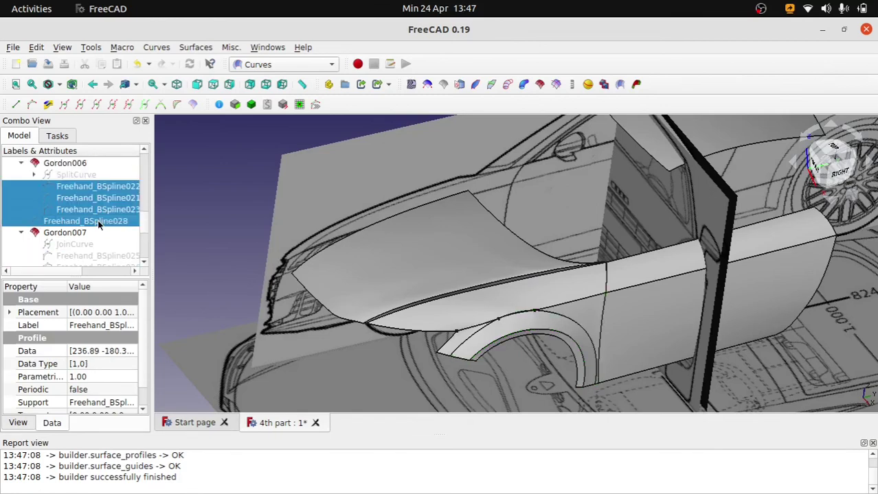
scroll(97, 220, "down", 2)
left_click(99, 233)
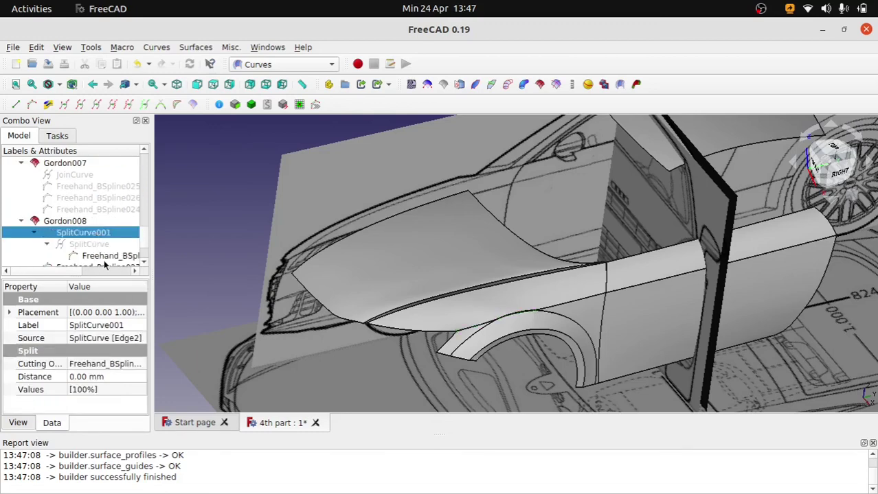
left_click(87, 253)
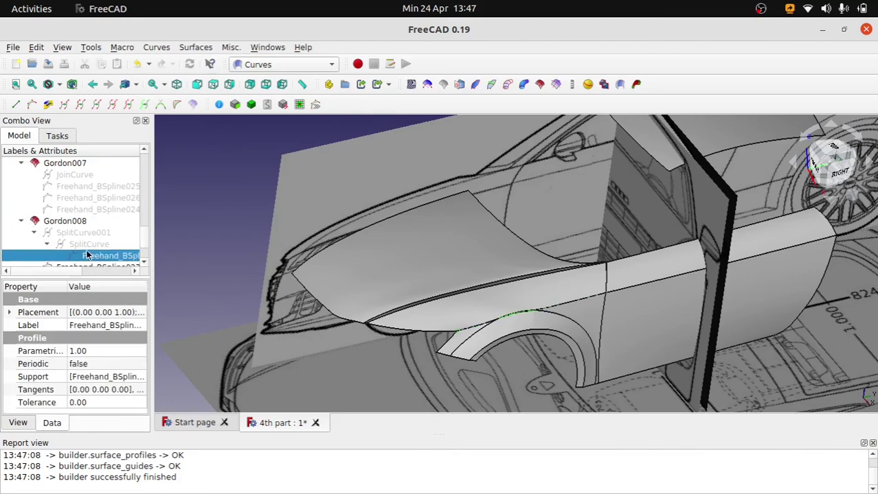
scroll(87, 253, "down", 2)
left_click(87, 245, "shift")
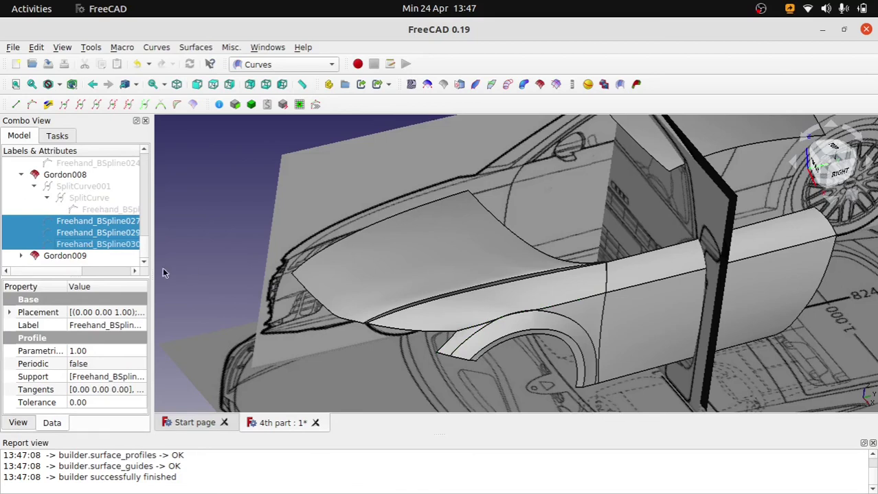
left_click(20, 255)
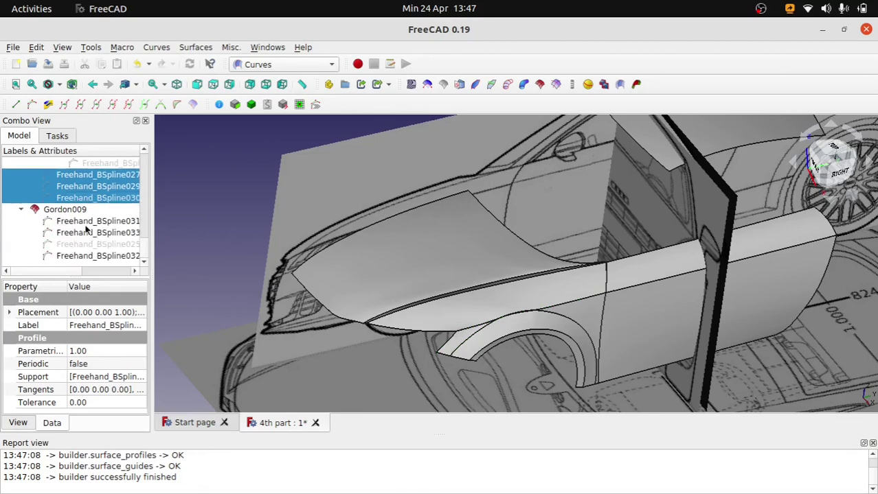
left_click(87, 221)
left_click(92, 255, "shift")
key("space")
Orbit and zoom around the finished car panels.
left_click(236, 272)
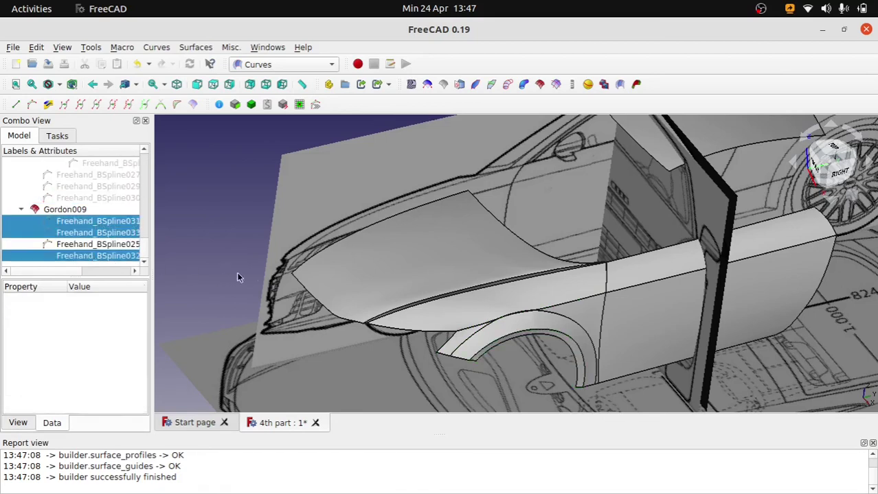
mouse_move(237, 272)
middle_mouse_down()
mouse_move(486, 324)
mouse_move(423, 311)
middle_mouse_up()
scroll(489, 326, "up", 3)
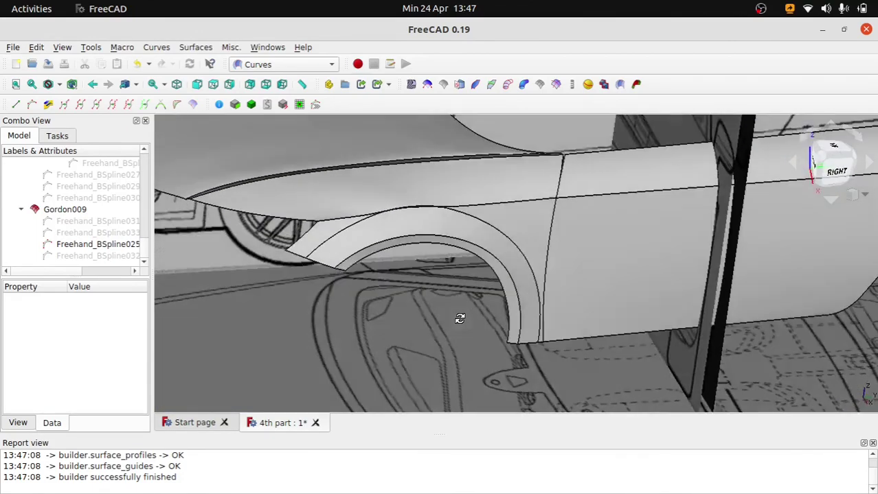
scroll(423, 310, "down", 3)
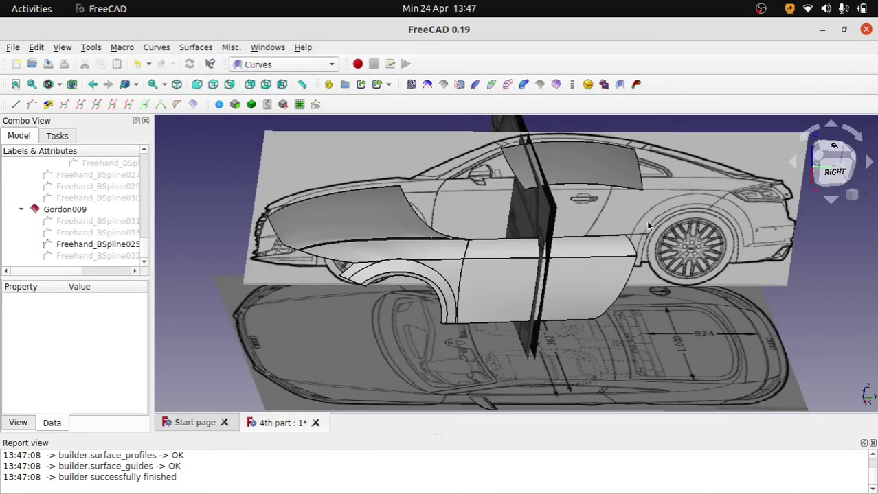
scroll(109, 198, "up", 5)
scroll(110, 198, "up", 5)
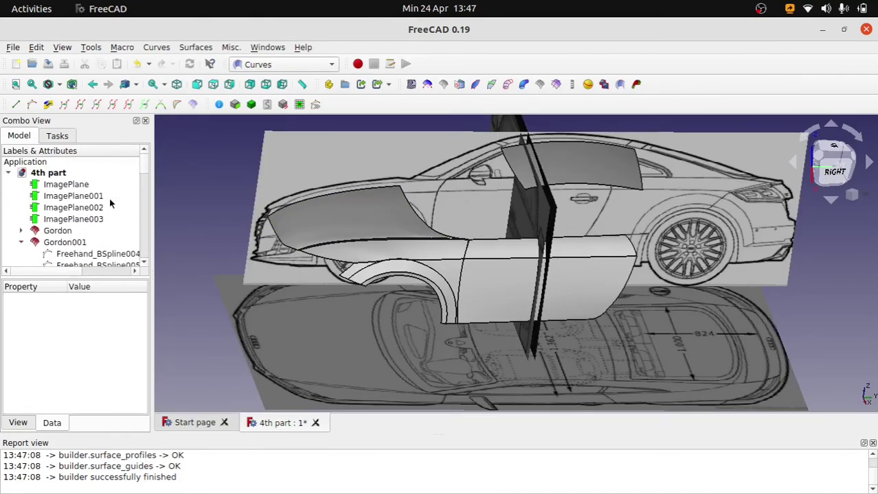
Hide the blueprint image planes ImagePlane, ImagePlane001, ImagePlane002 and ImagePlane003.
left_click(72, 184)
key("space")
left_click(72, 197)
key("space")
key("space")
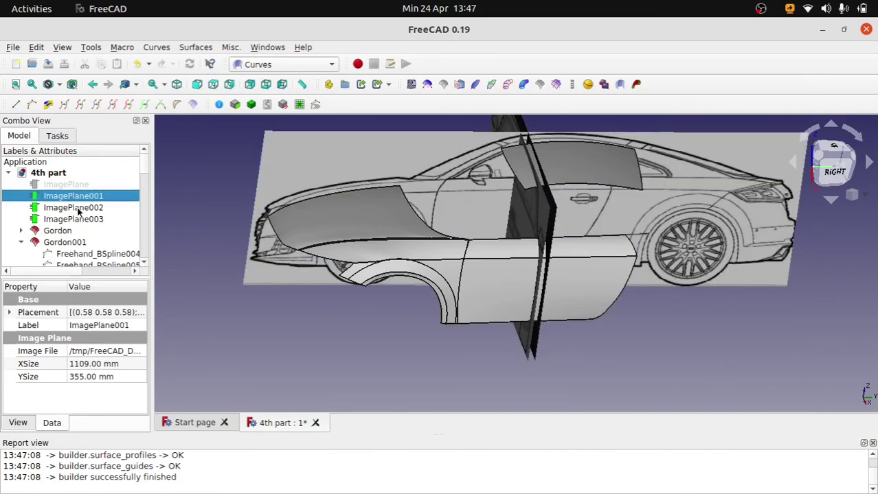
left_click(76, 208)
key("space")
left_click(78, 187)
left_click(84, 198)
key("space")
left_click(83, 220)
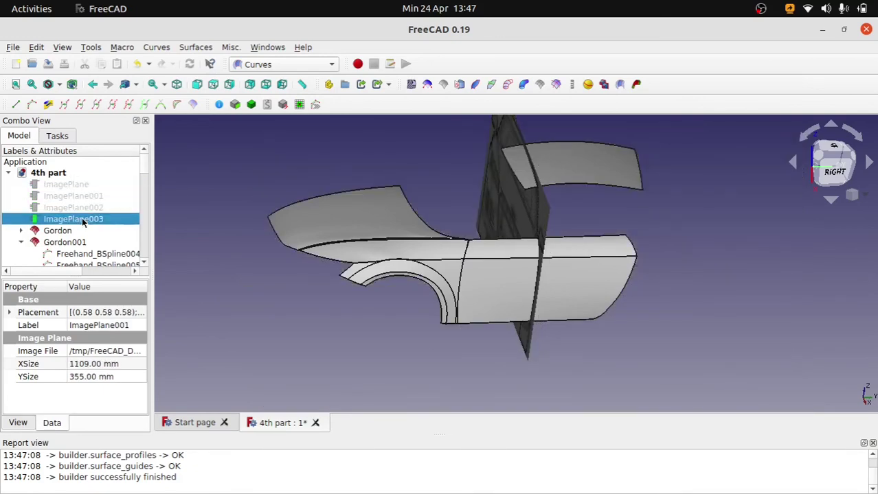
key("space")
Show the body panels in an isometric view, tilted slightly upward.
left_click(223, 174)
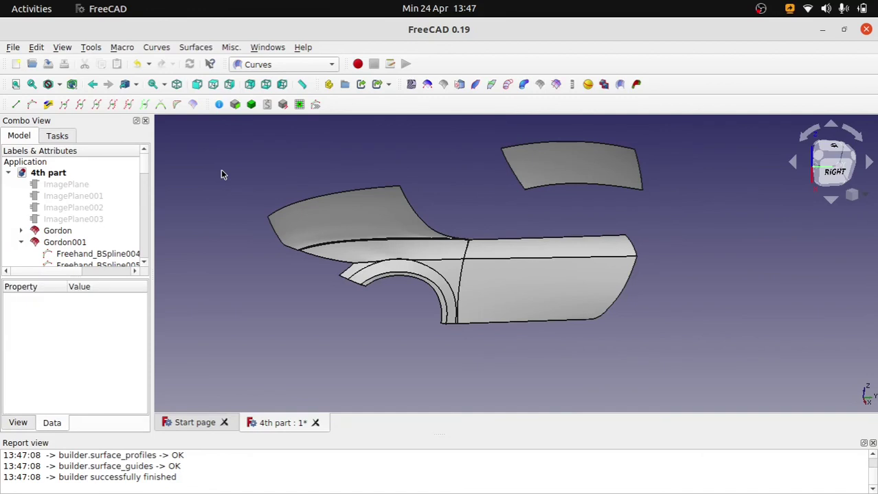
left_click(824, 158)
mouse_move(500, 274)
middle_mouse_down()
mouse_move(536, 217)
mouse_move(499, 276)
middle_mouse_up()
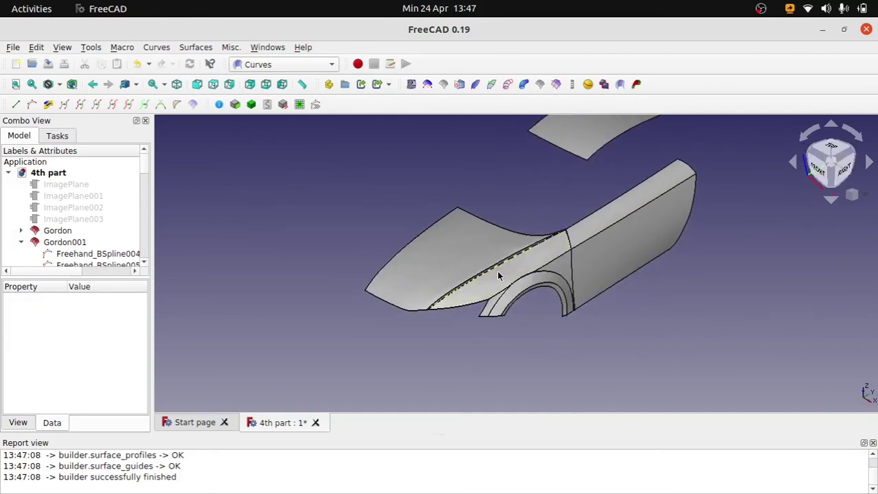
scroll(499, 275, "up", 2)
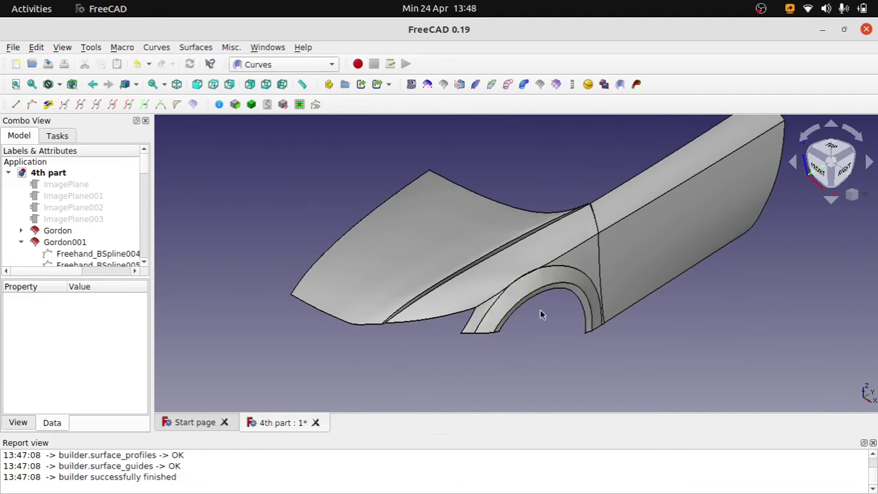